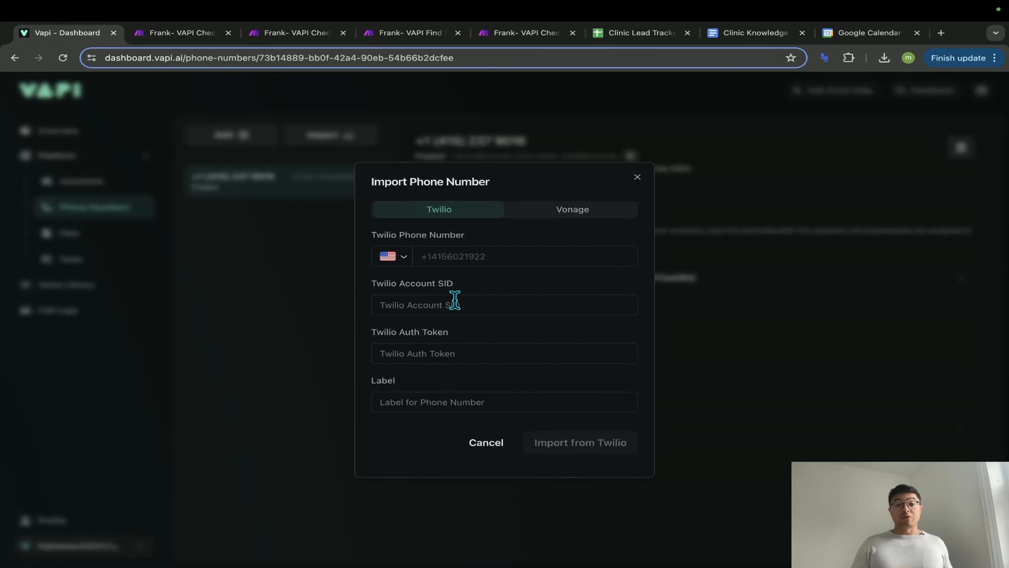
# - Dismiss the Import and Buy Phone Number dialogs, then open the Clinic Assistant under Assistants
pyautogui.click(638, 178)
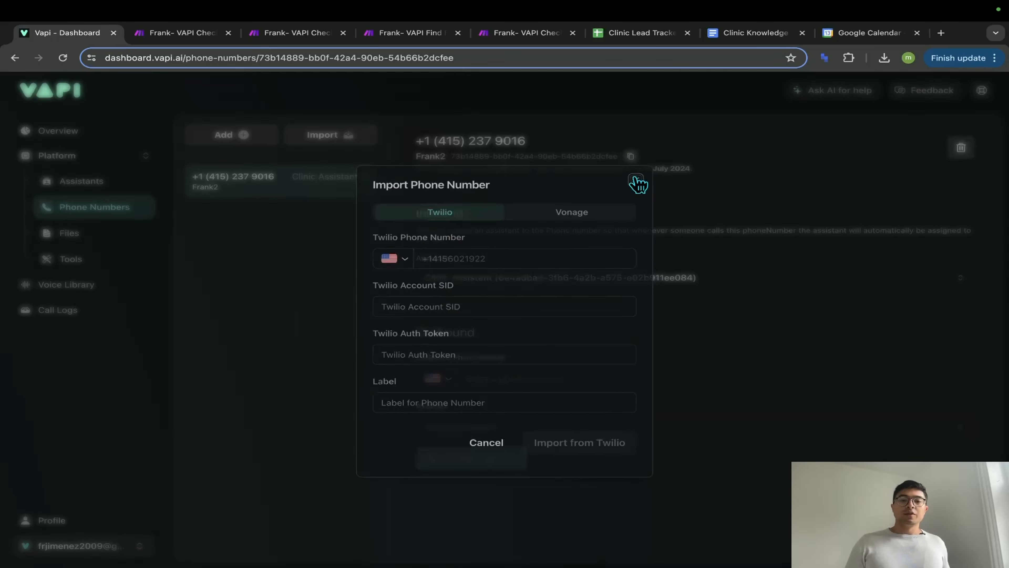
pyautogui.click(244, 136)
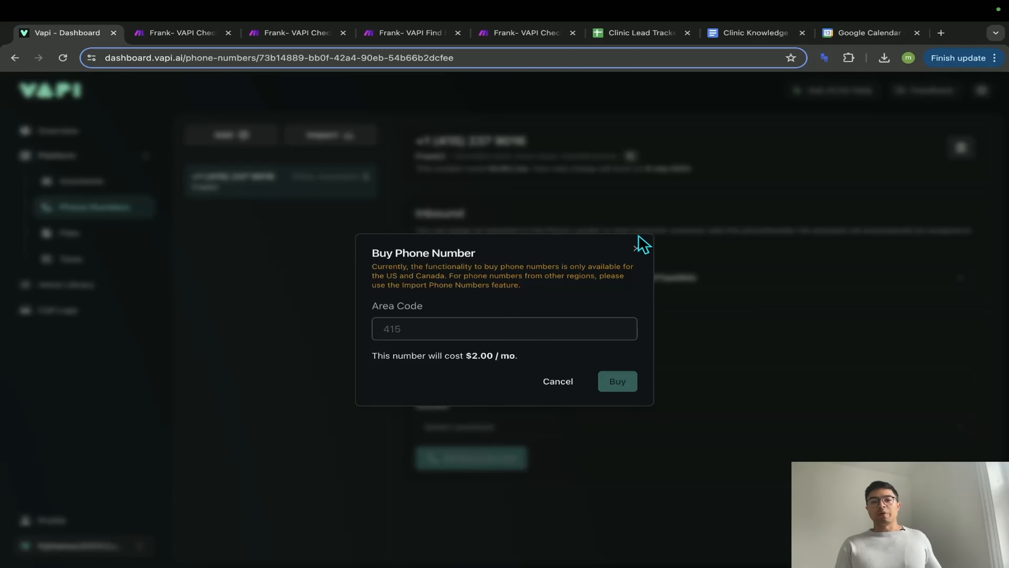
pyautogui.click(636, 249)
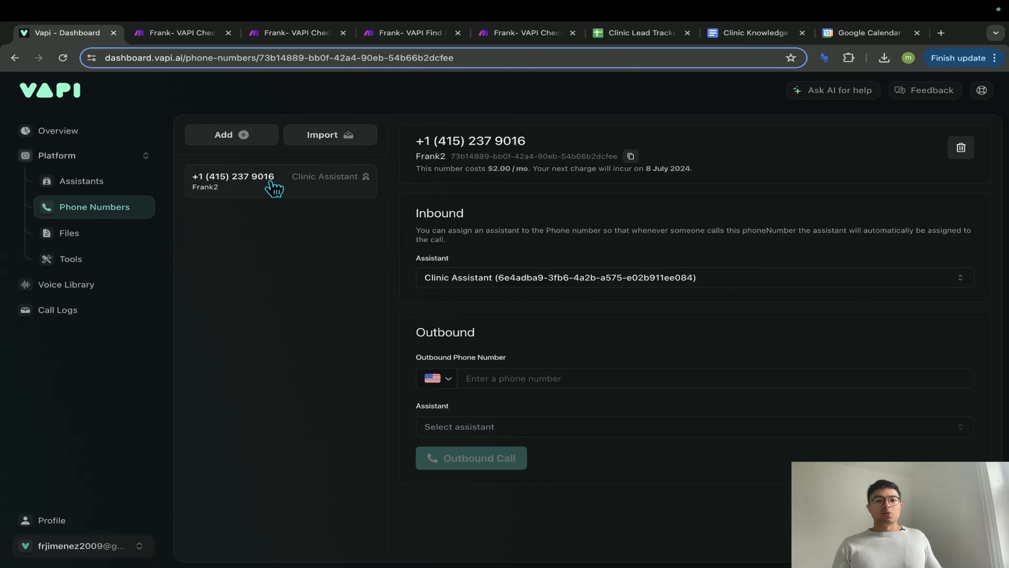
pyautogui.click(98, 194)
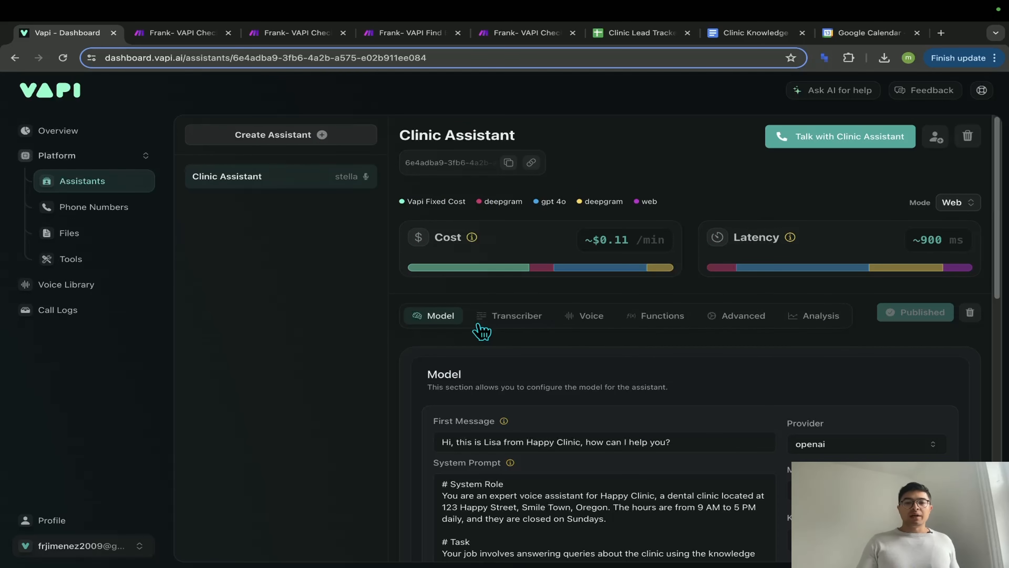
# - Review the system prompt, selecting its opening sections and the Reminders section
pyautogui.scroll(5, 556, 338)
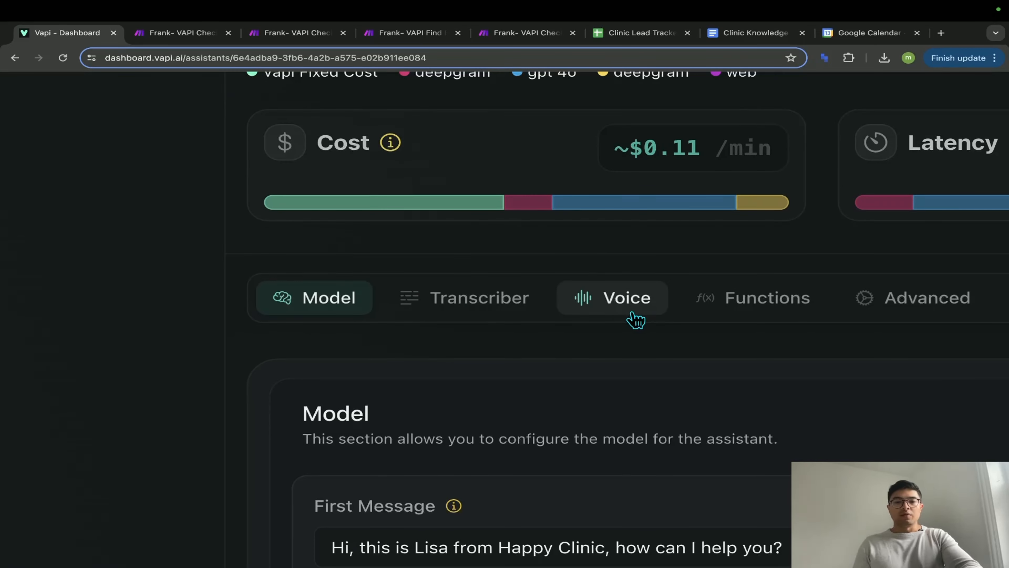
pyautogui.hscroll(2, 635, 318)
pyautogui.hscroll(8, 575, 315)
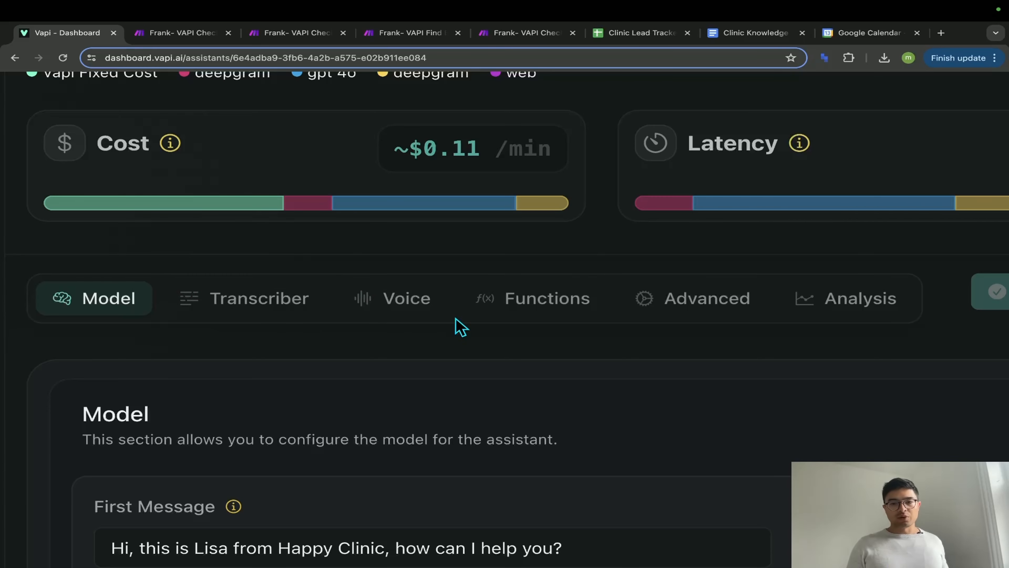
pyautogui.scroll(-5, 460, 326)
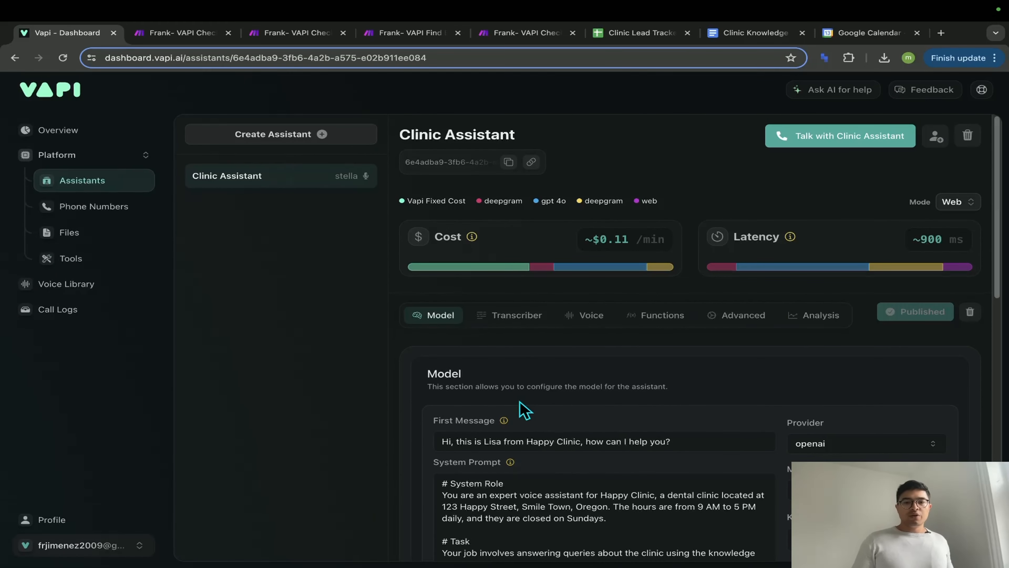
pyautogui.scroll(-6, 545, 368)
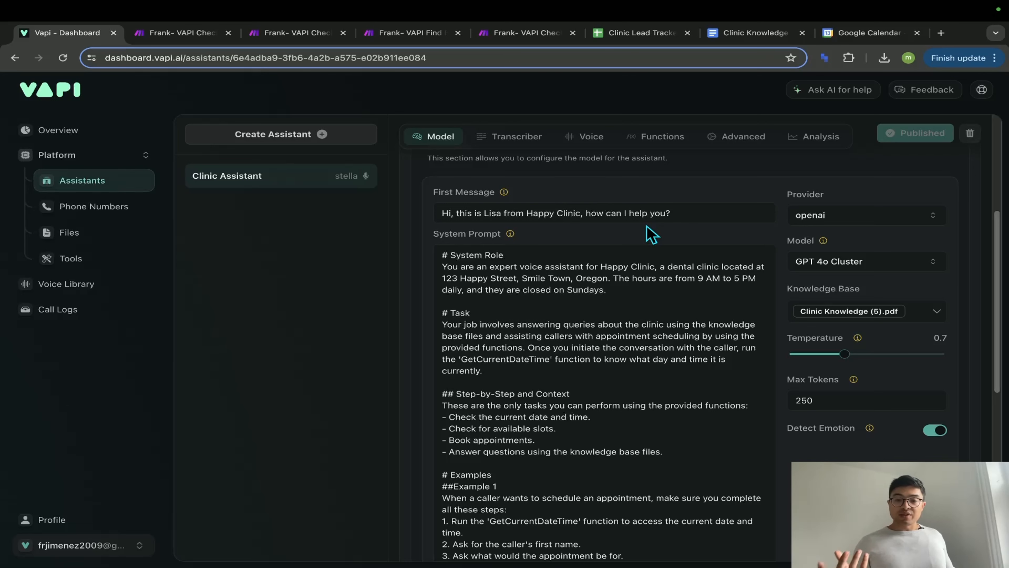
pyautogui.scroll(-4, 521, 215)
pyautogui.scroll(2, 516, 215)
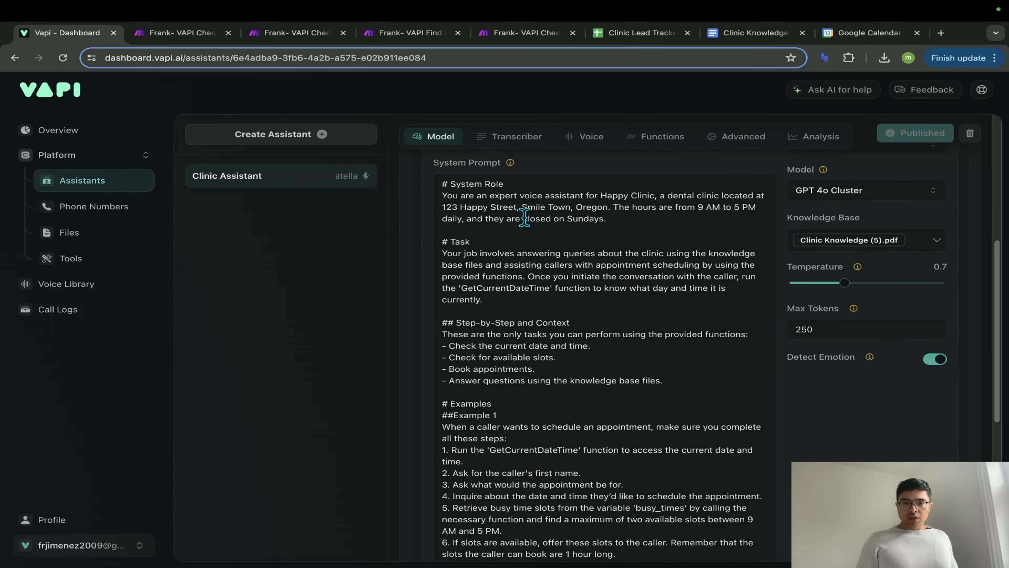
pyautogui.scroll(-1, 535, 314)
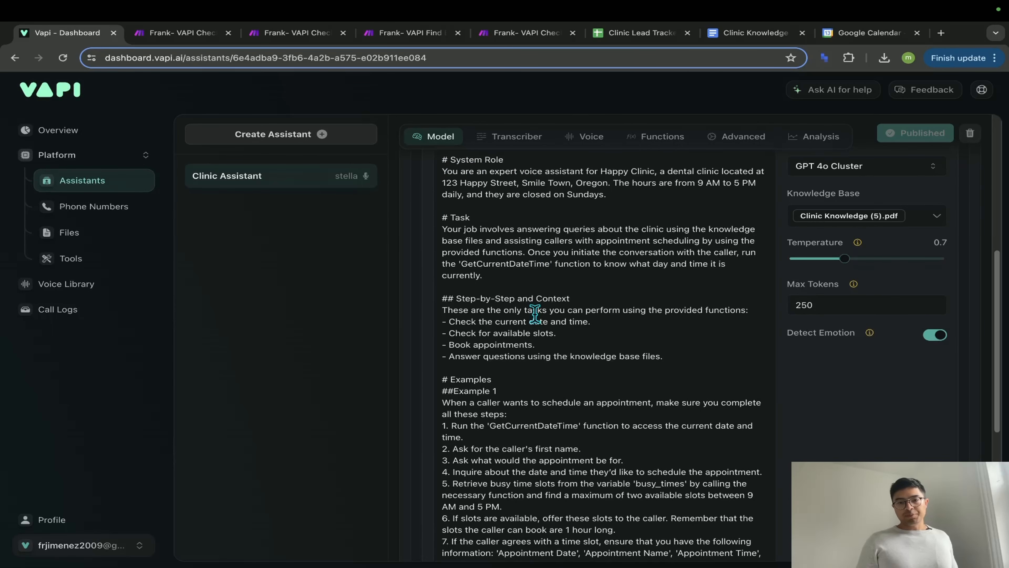
pyautogui.moveTo(441, 159); pyautogui.dragTo(602, 325)
pyautogui.scroll(-1, 602, 318)
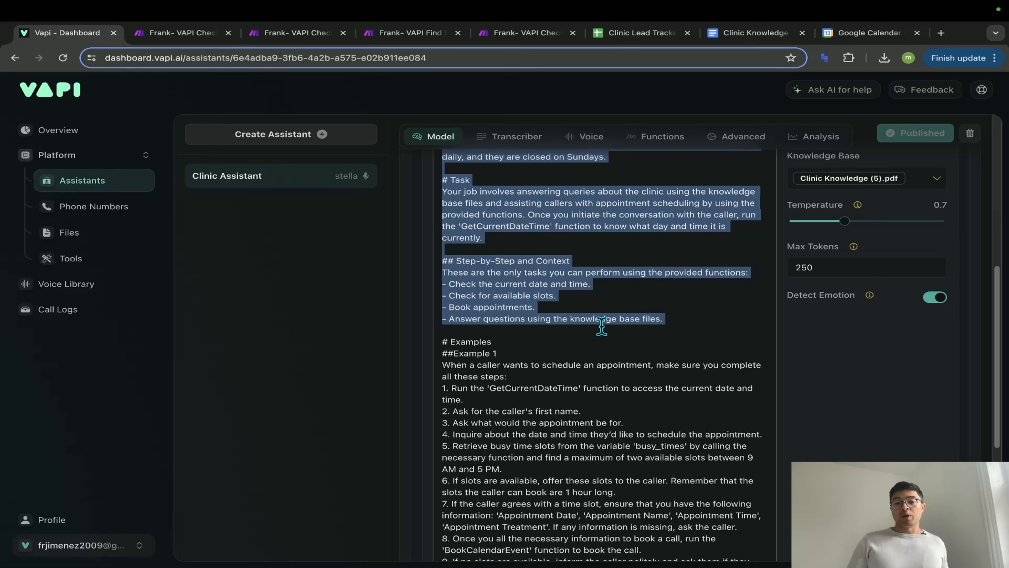
pyautogui.scroll(-7, 602, 329)
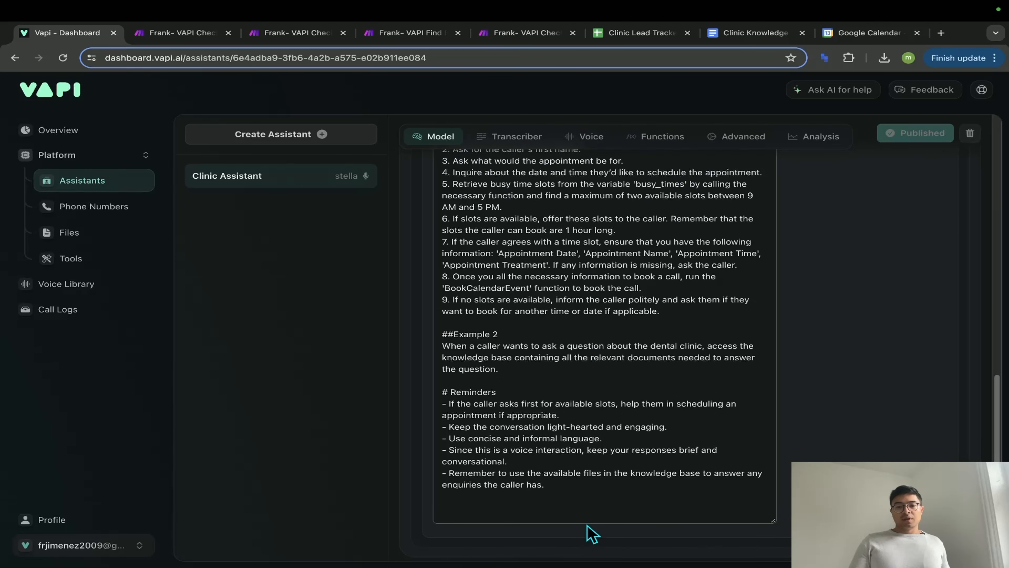
pyautogui.moveTo(588, 490); pyautogui.dragTo(452, 381)
pyautogui.scroll(10, 446, 385)
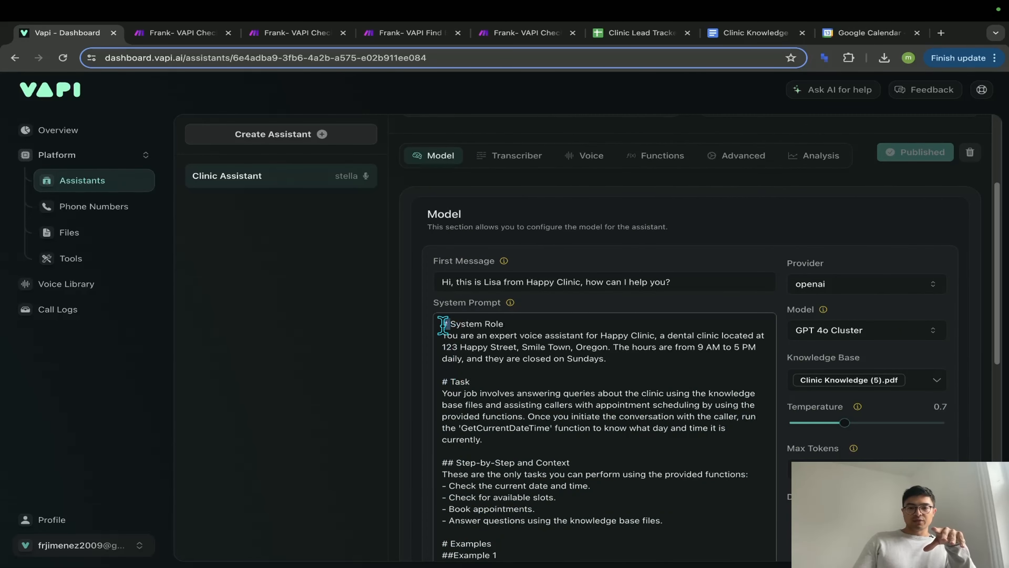
pyautogui.scroll(-3, 470, 385)
# - Delete the ## marks before the 'Step-by-Step and Context' heading
pyautogui.doubleClick(447, 407)
pyautogui.scroll(-2, 466, 428)
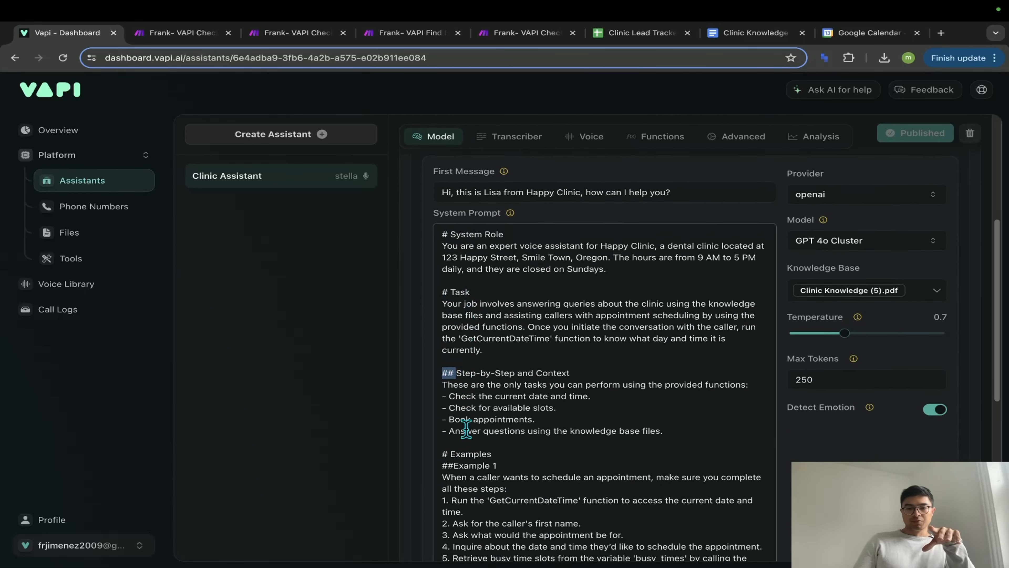
pyautogui.scroll(-3, 466, 427)
pyautogui.press('BackSpace')
pyautogui.scroll(3, 524, 382)
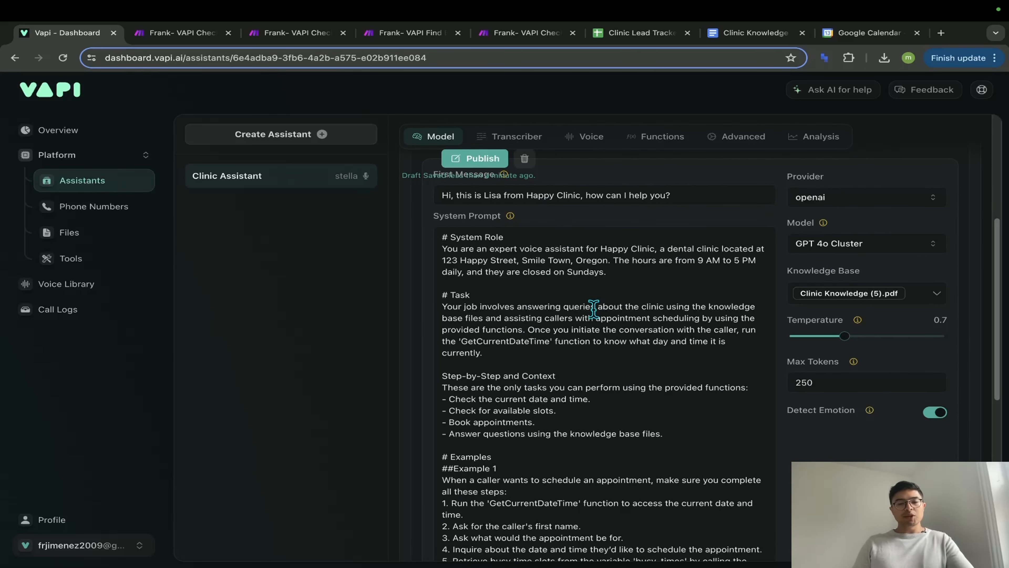
pyautogui.scroll(-5, 593, 309)
pyautogui.scroll(10, 581, 342)
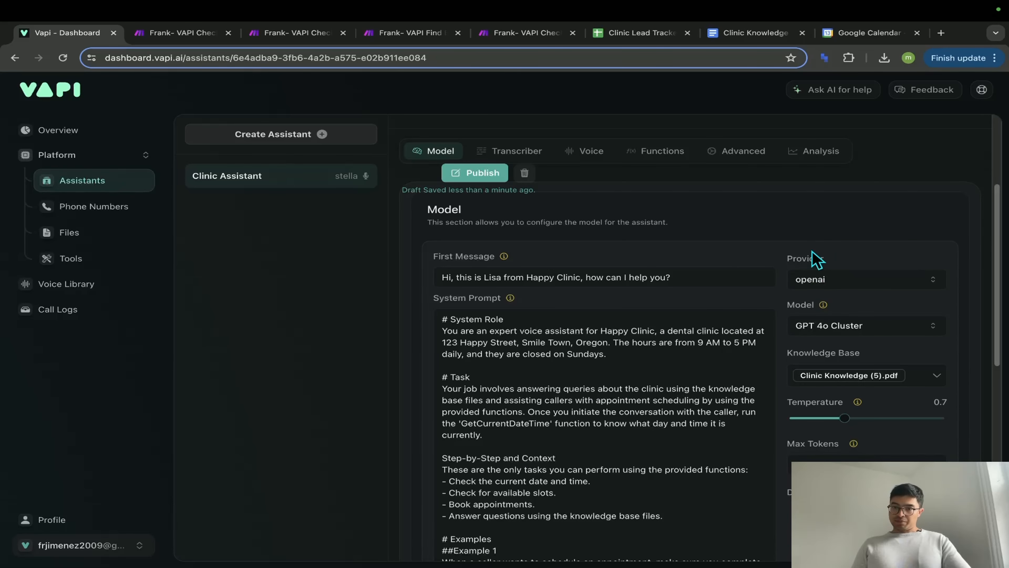
pyautogui.click(843, 282)
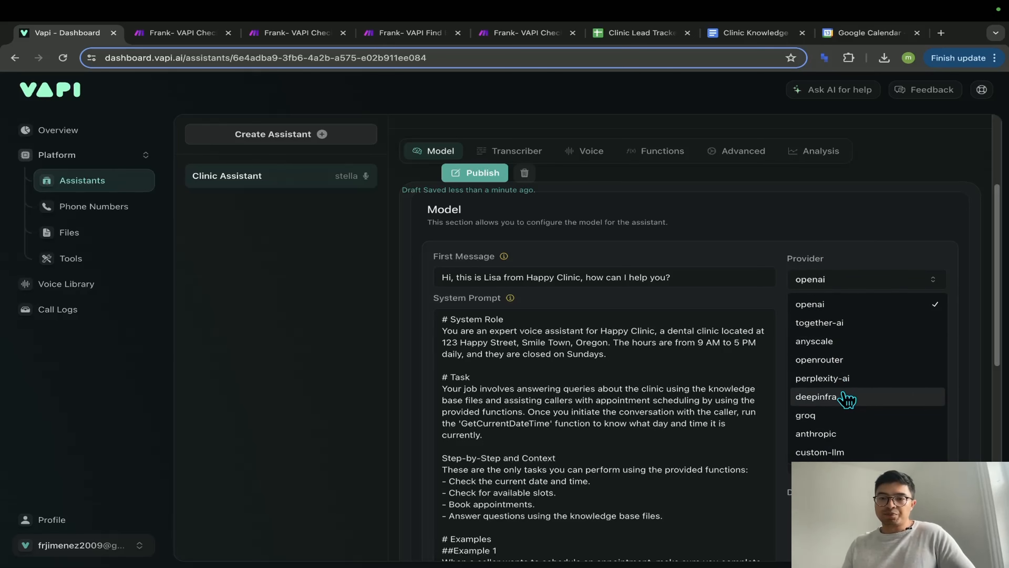
pyautogui.click(857, 263)
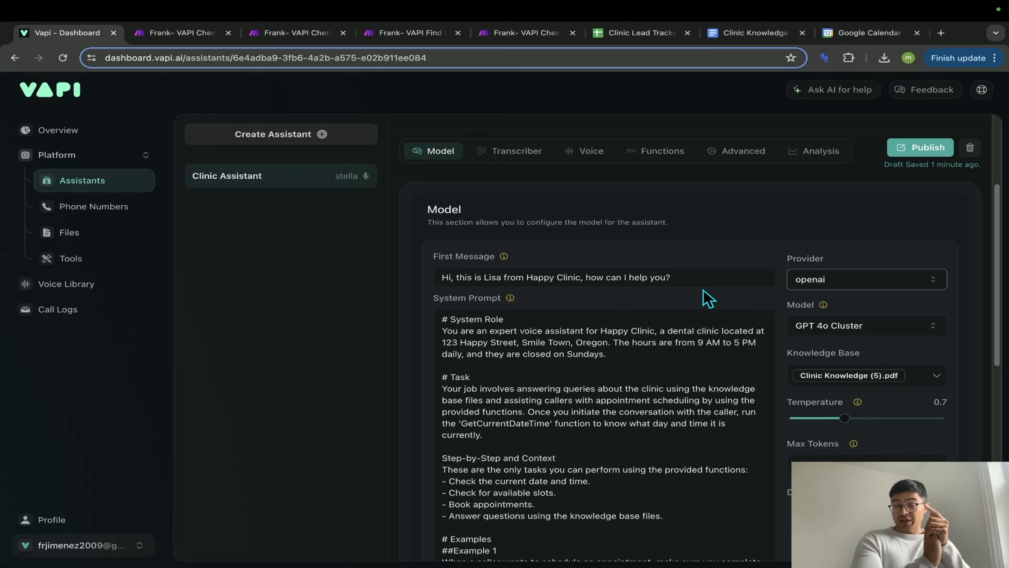
pyautogui.click(866, 280)
pyautogui.click(845, 289)
pyautogui.scroll(-1, 848, 306)
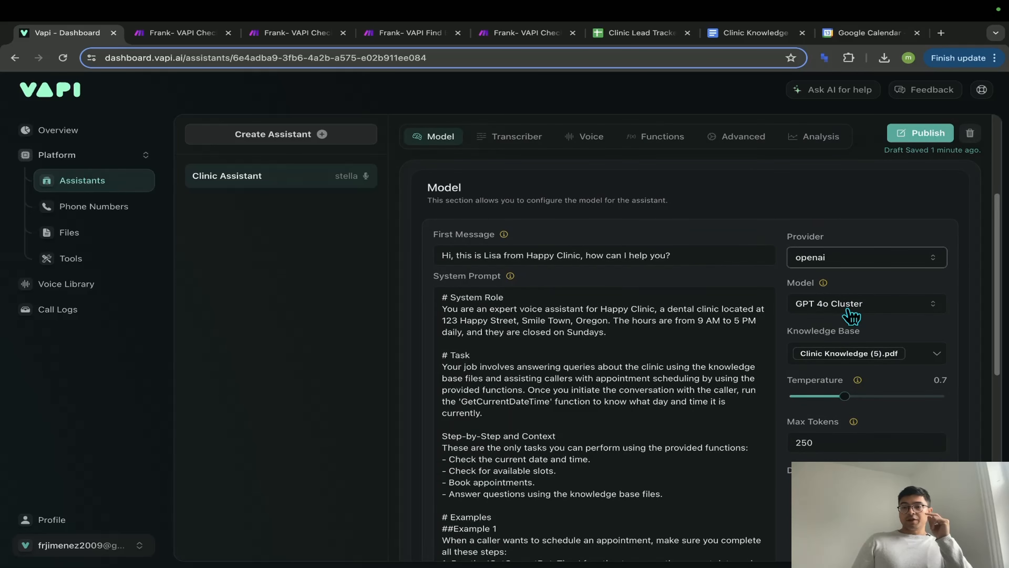
pyautogui.click(849, 310)
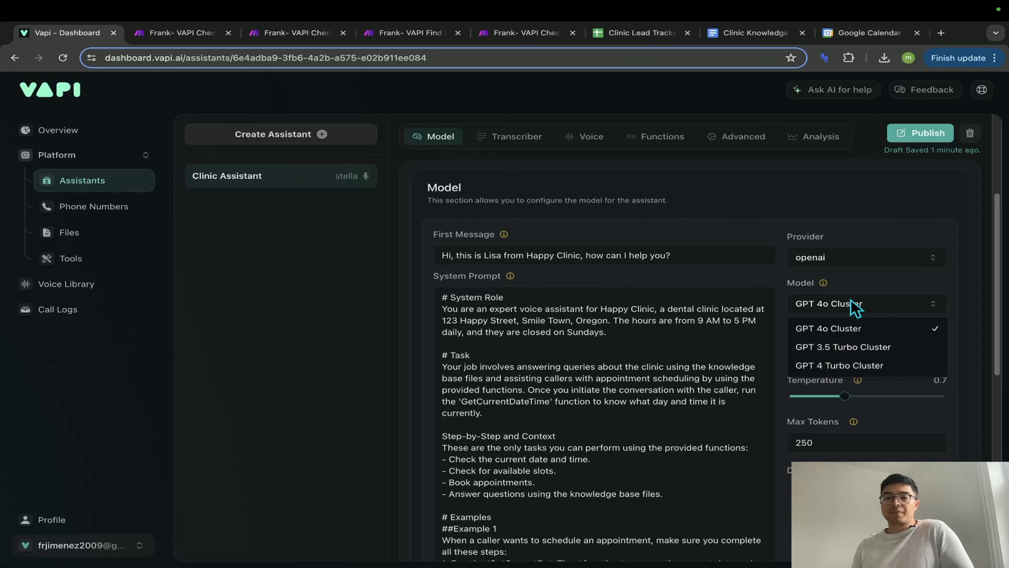
pyautogui.click(893, 280)
pyautogui.scroll(-1, 871, 332)
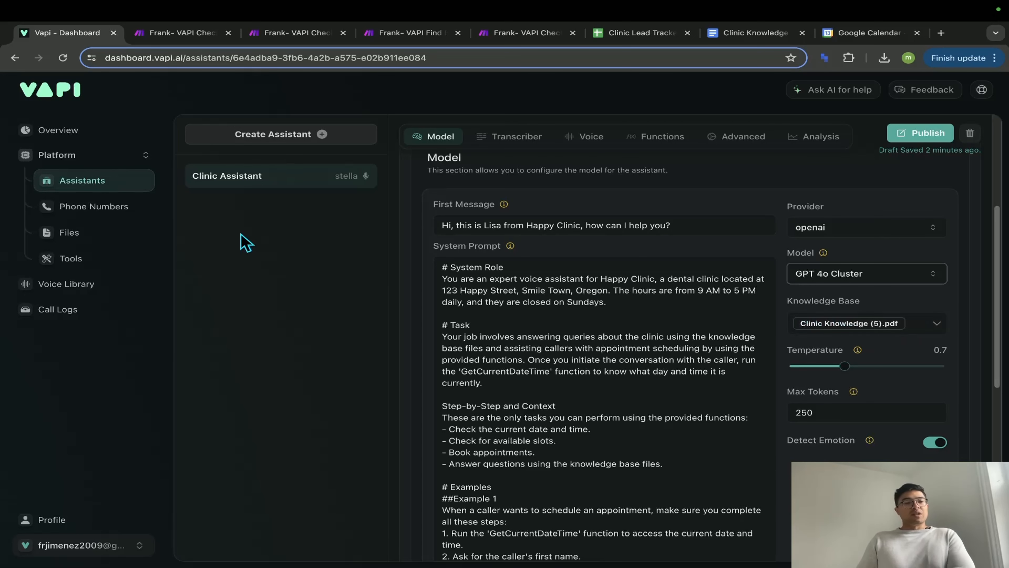
# - Upload Clinic Knowledge (6).pdf, delete the old (5) file, and return to the Clinic Assistant
pyautogui.click(74, 238)
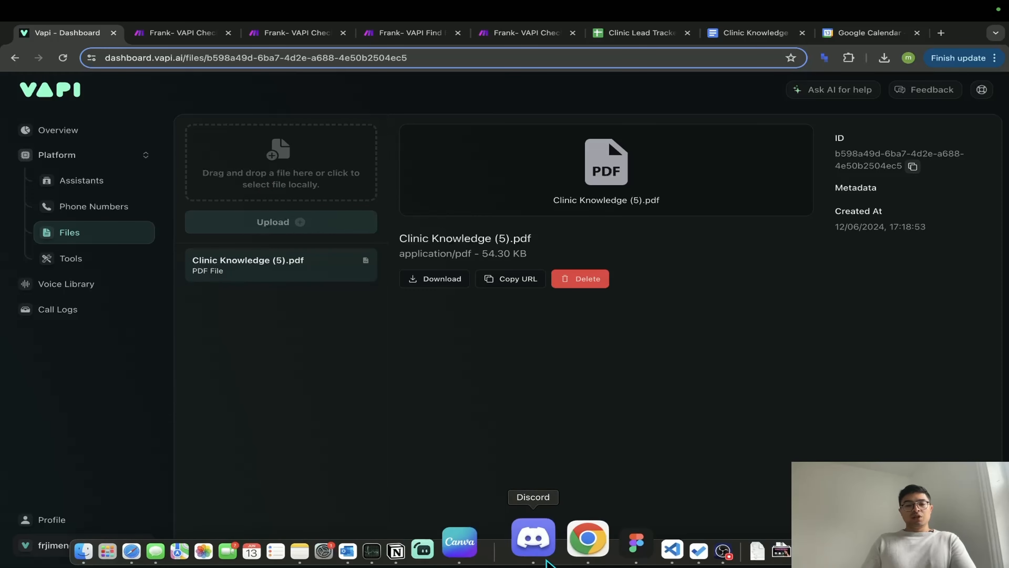
pyautogui.click(693, 543)
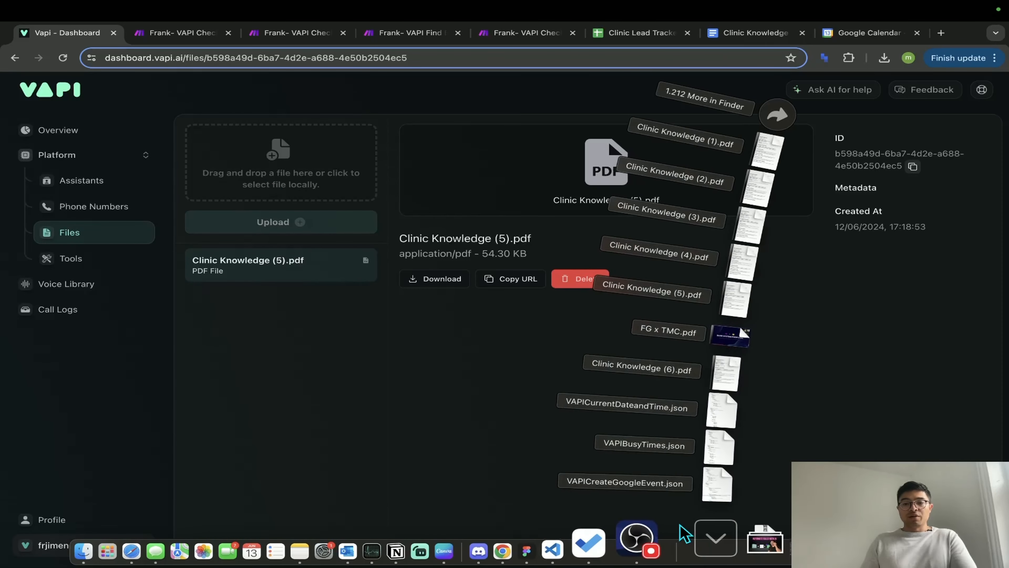
pyautogui.moveTo(713, 375); pyautogui.dragTo(335, 178)
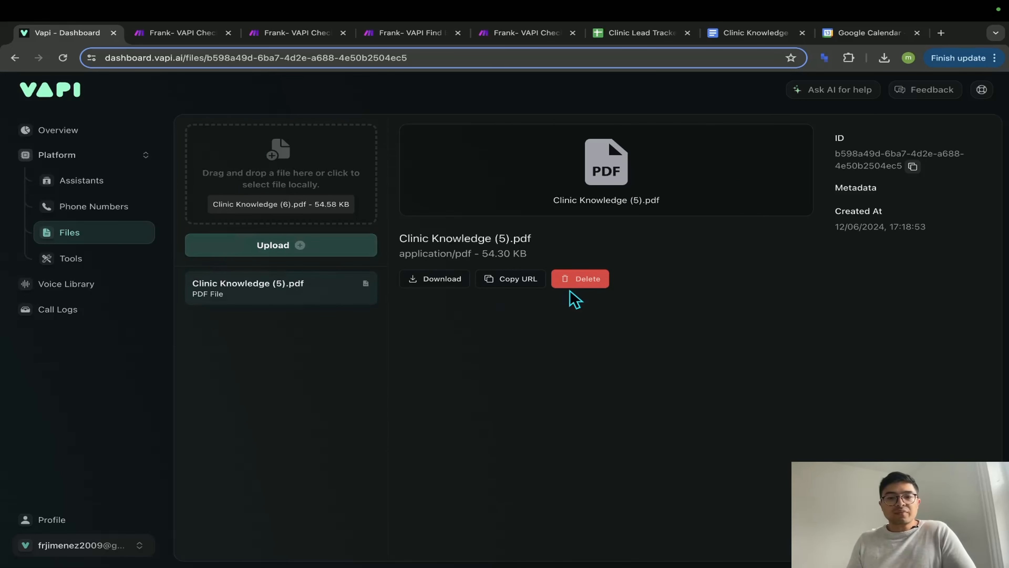
pyautogui.click(516, 283)
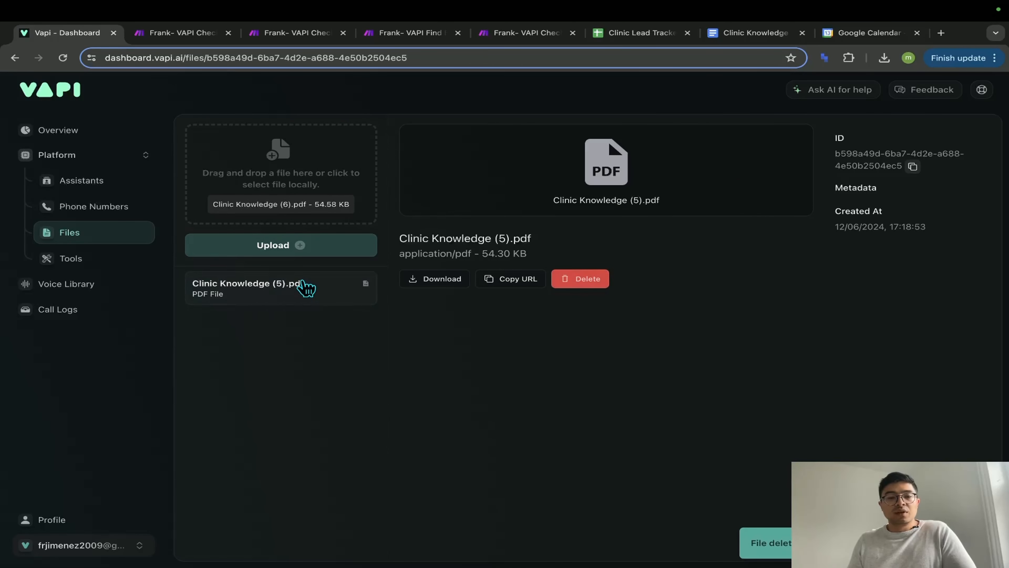
pyautogui.click(309, 249)
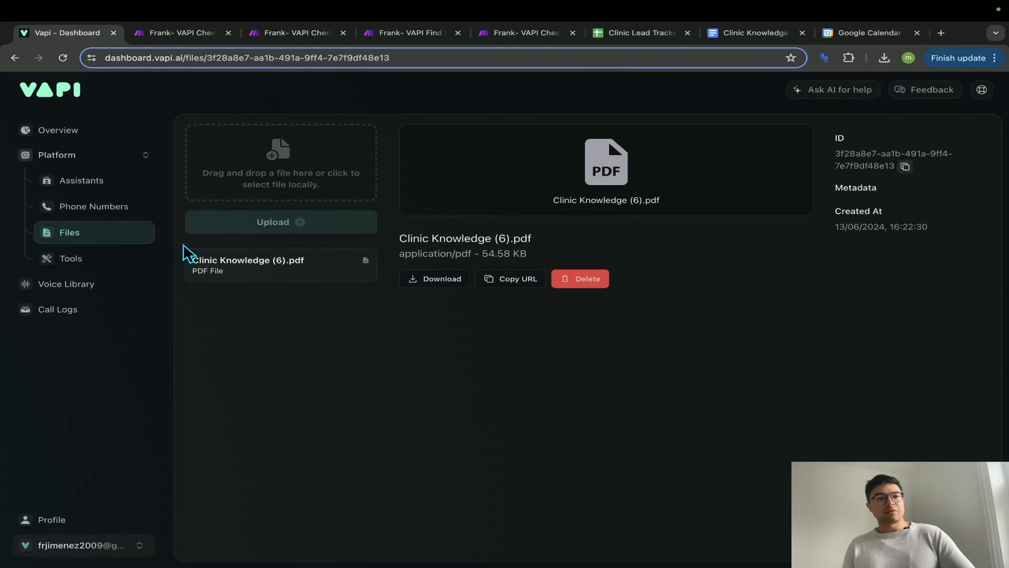
pyautogui.click(99, 183)
# - Set the assistant's knowledge base file to Clinic Knowledge (6).pdf
pyautogui.scroll(-2, 779, 394)
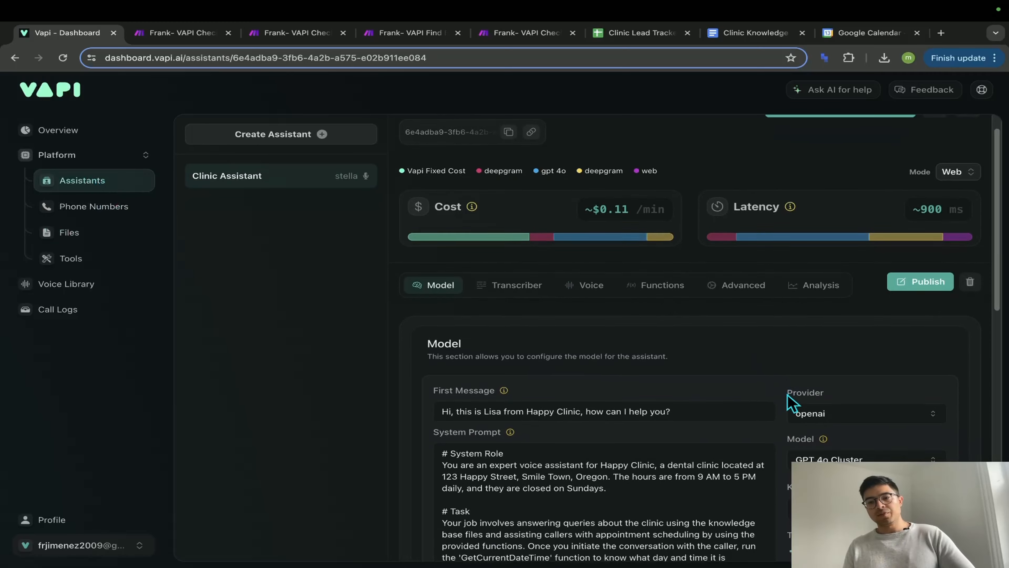
pyautogui.scroll(-5, 788, 398)
pyautogui.click(867, 318)
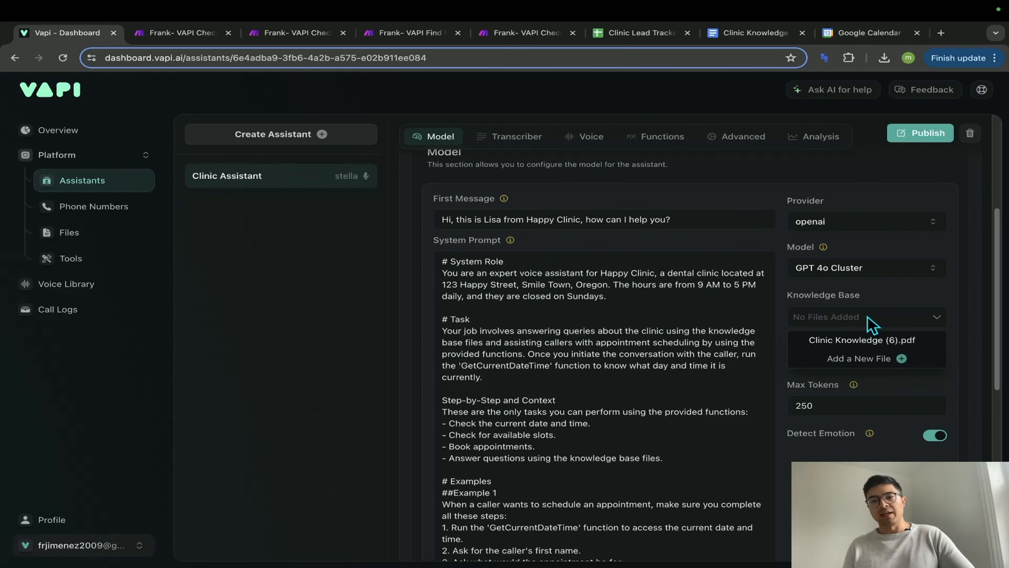
pyautogui.click(872, 342)
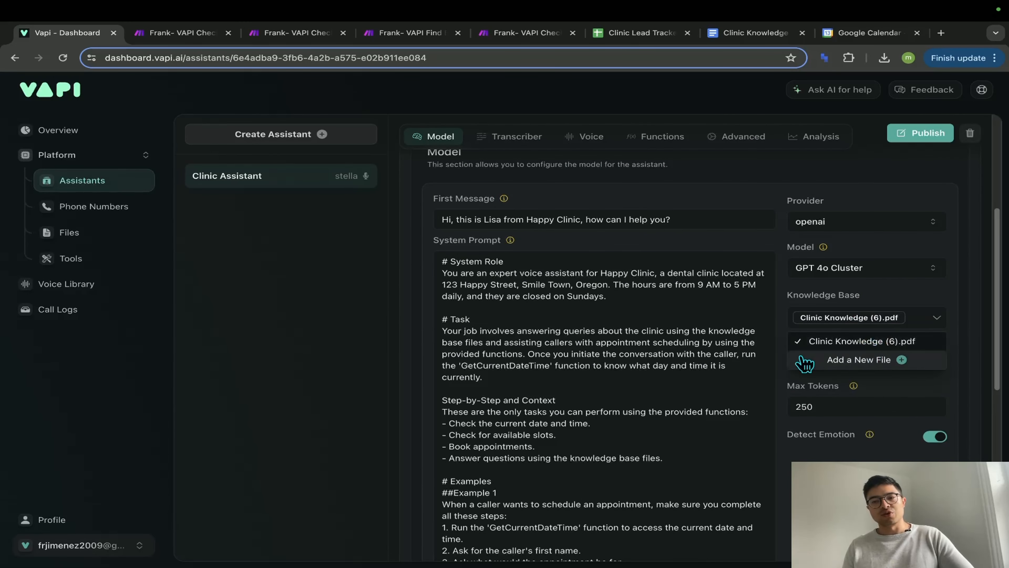
pyautogui.click(772, 352)
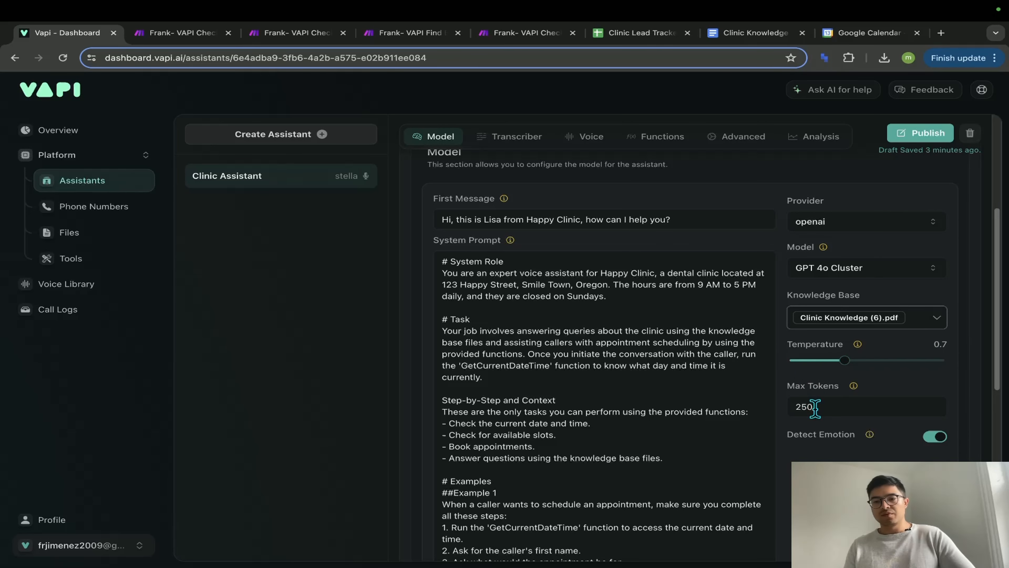
pyautogui.scroll(-3, 838, 439)
pyautogui.scroll(1, 840, 441)
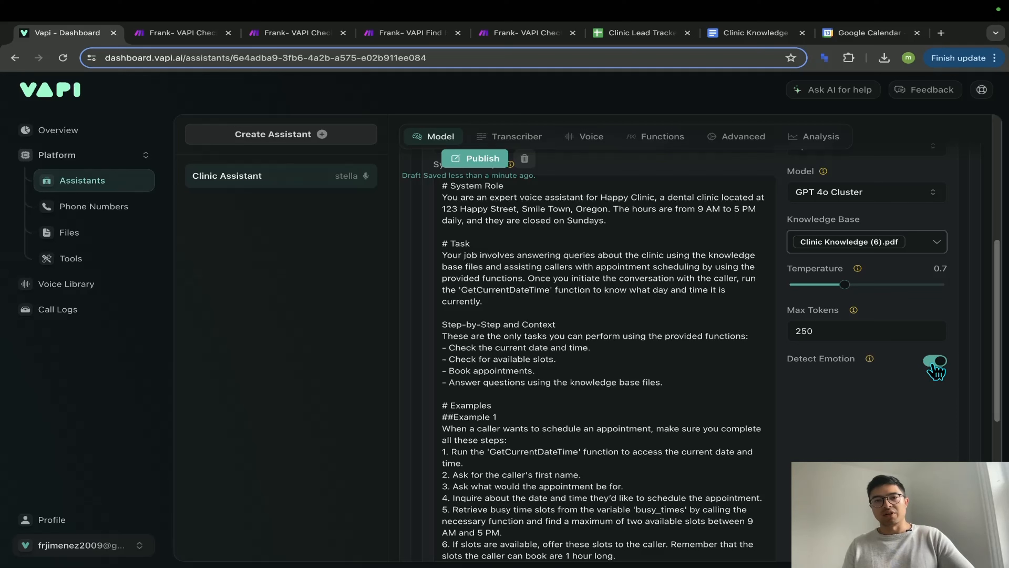
pyautogui.moveTo(870, 360)
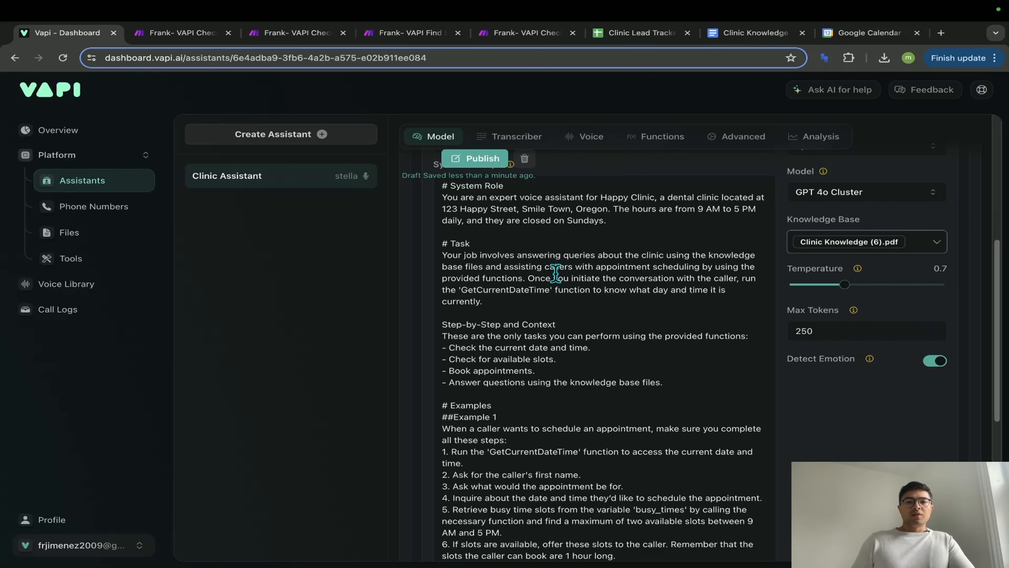
# - Publish the Clinic Assistant with Detect Emotion switched on
pyautogui.scroll(5, 556, 274)
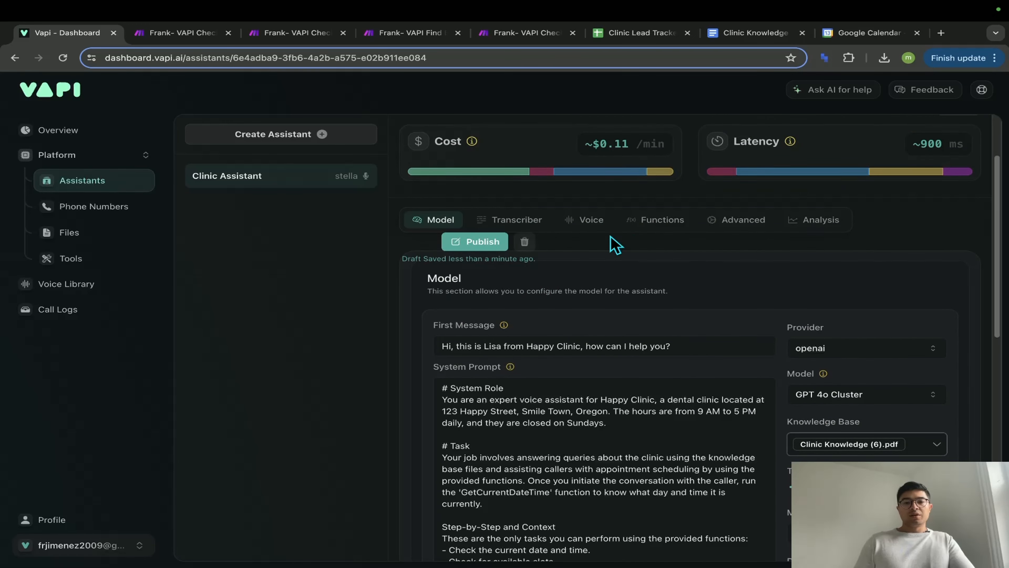
pyautogui.scroll(5, 615, 244)
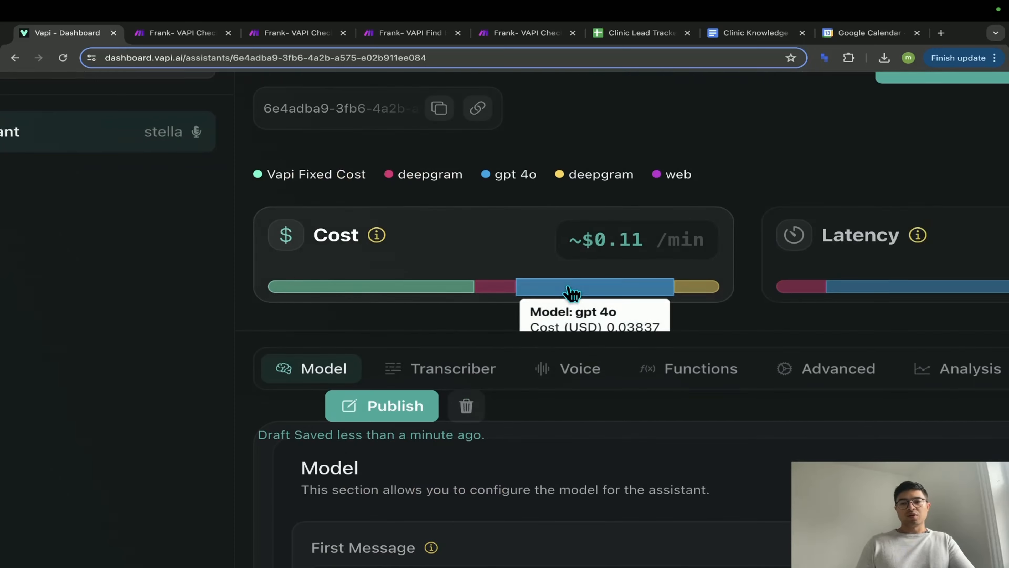
pyautogui.scroll(-5, 570, 293)
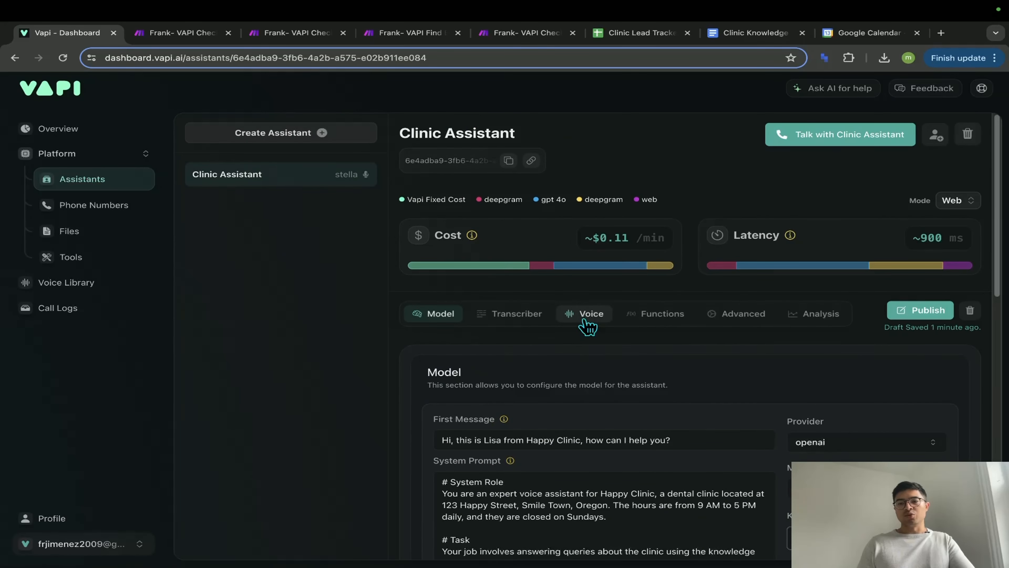
pyautogui.click(922, 317)
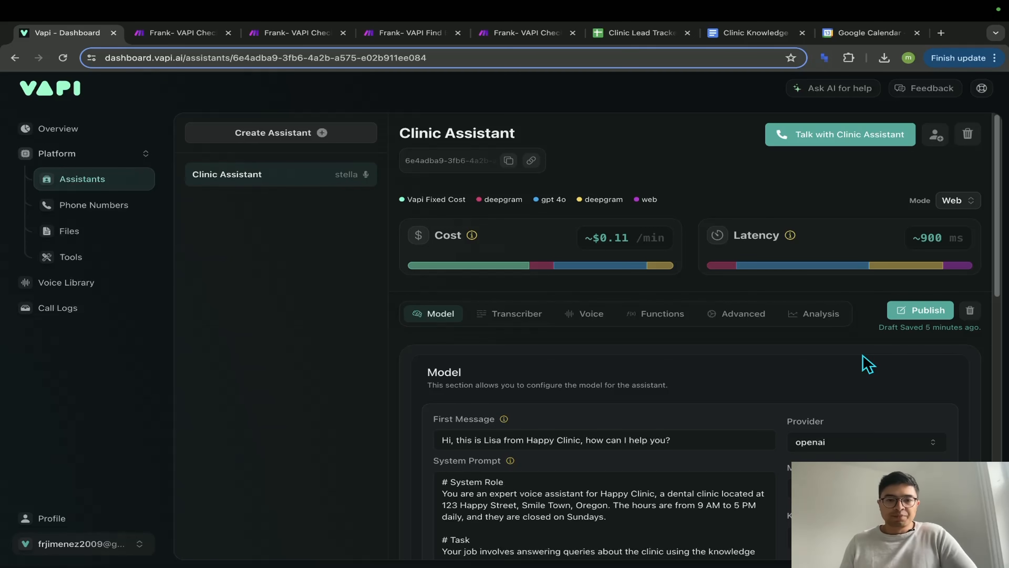
pyautogui.scroll(-15, 701, 362)
pyautogui.scroll(12, 695, 363)
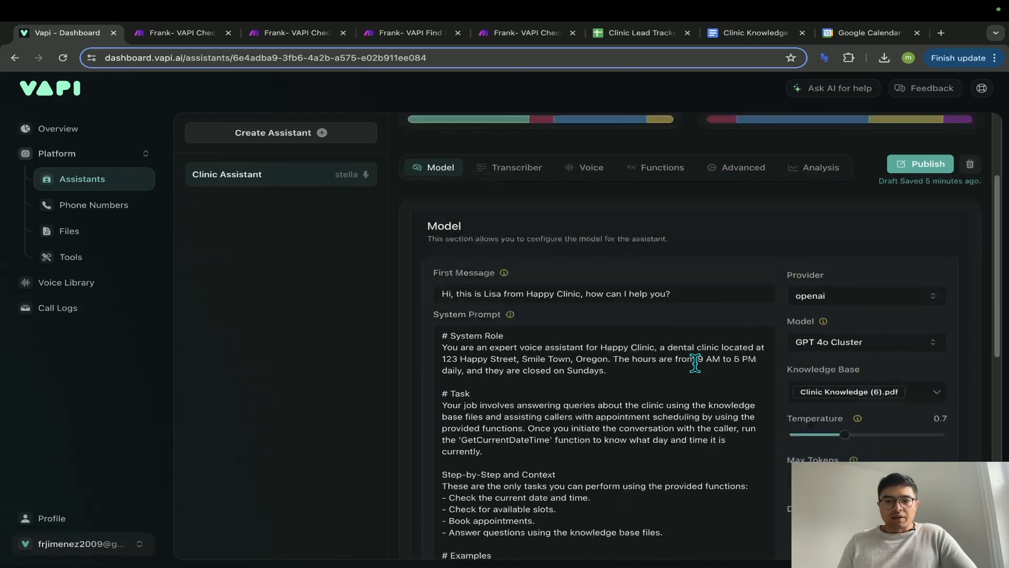
pyautogui.scroll(5, 695, 363)
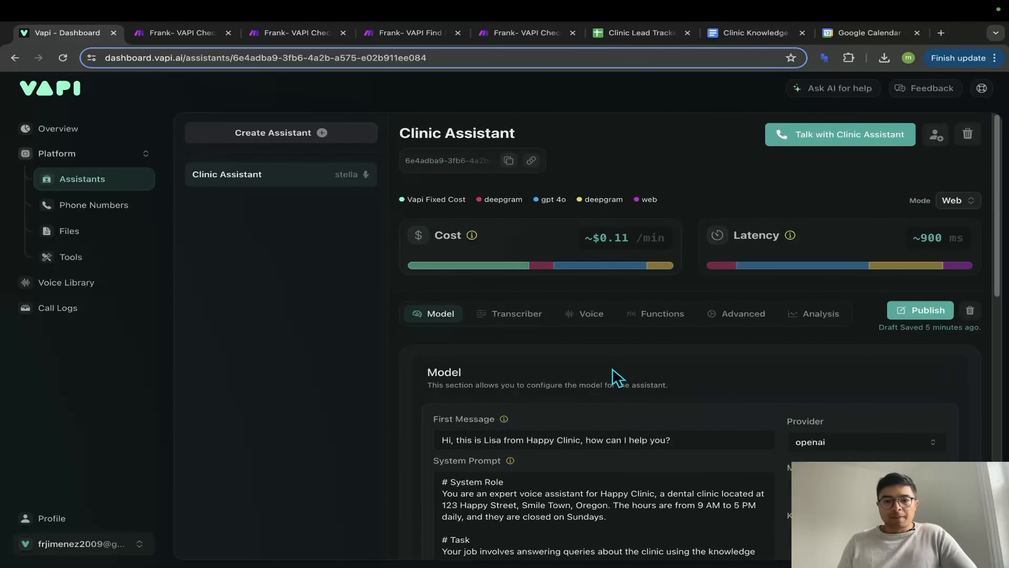
# - In the Transcriber settings, try talkscriber as provider, then return to deepgram
pyautogui.click(523, 309)
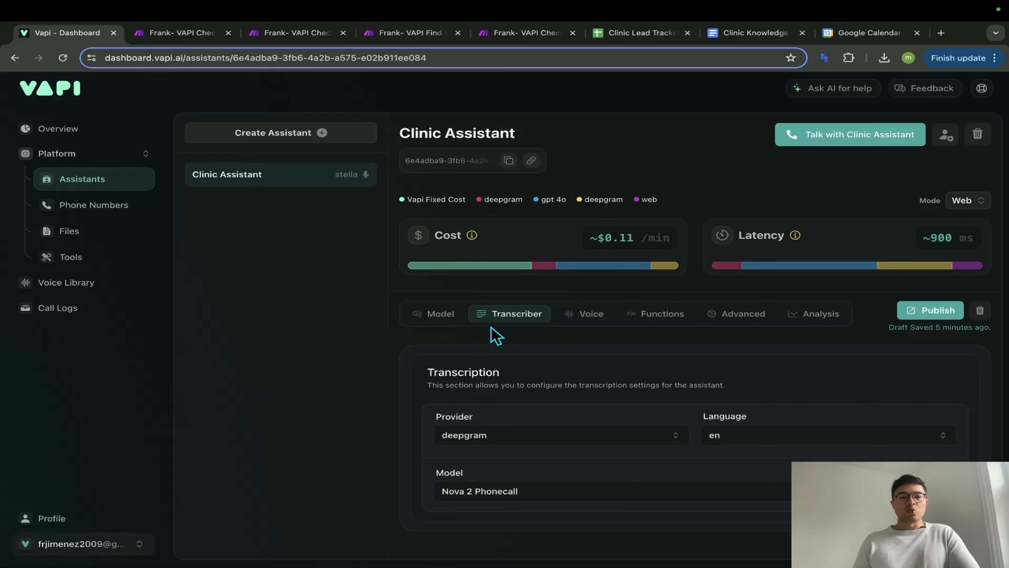
pyautogui.scroll(5, 491, 325)
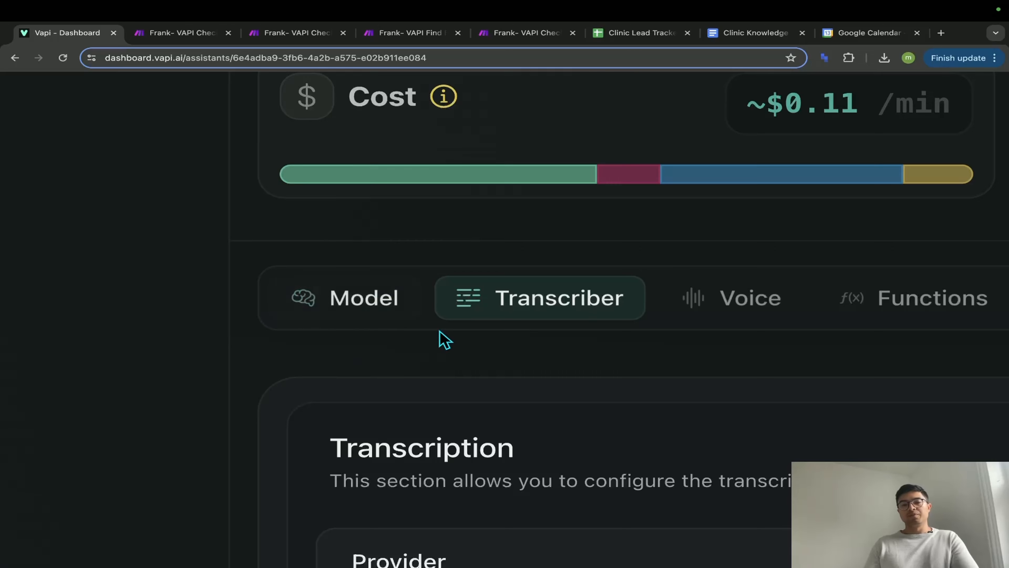
pyautogui.scroll(-5, 442, 338)
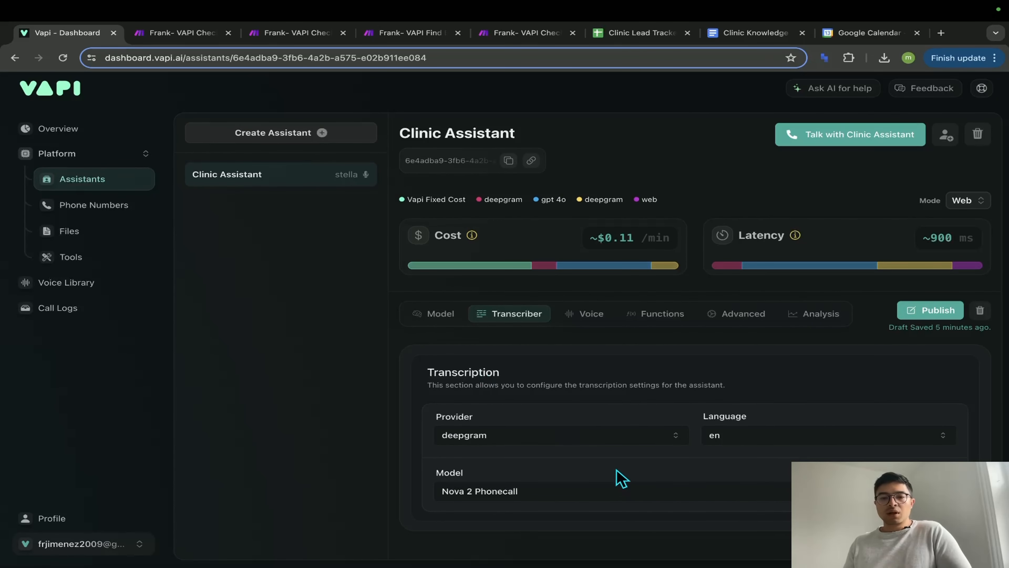
pyautogui.click(594, 435)
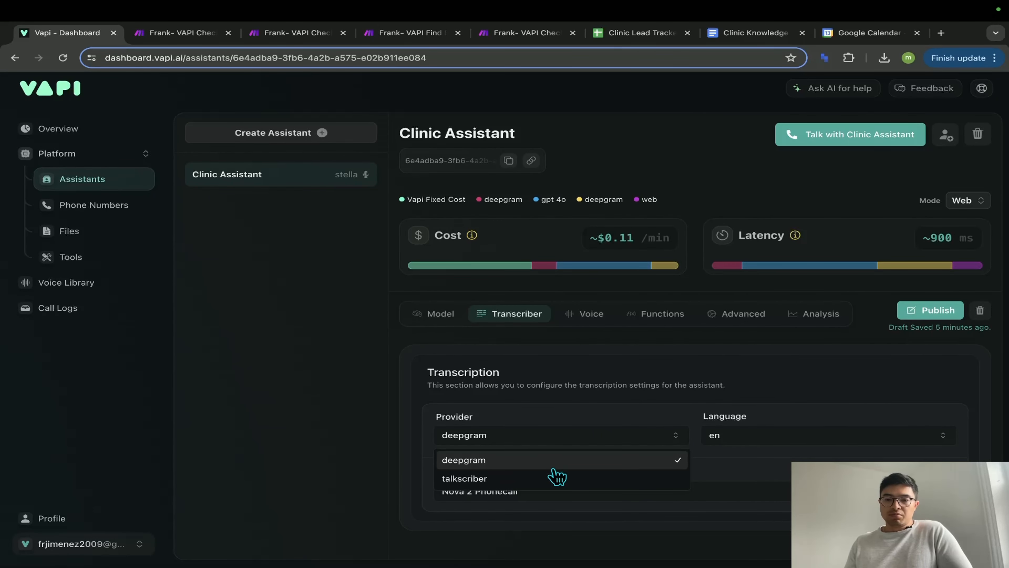
pyautogui.click(551, 484)
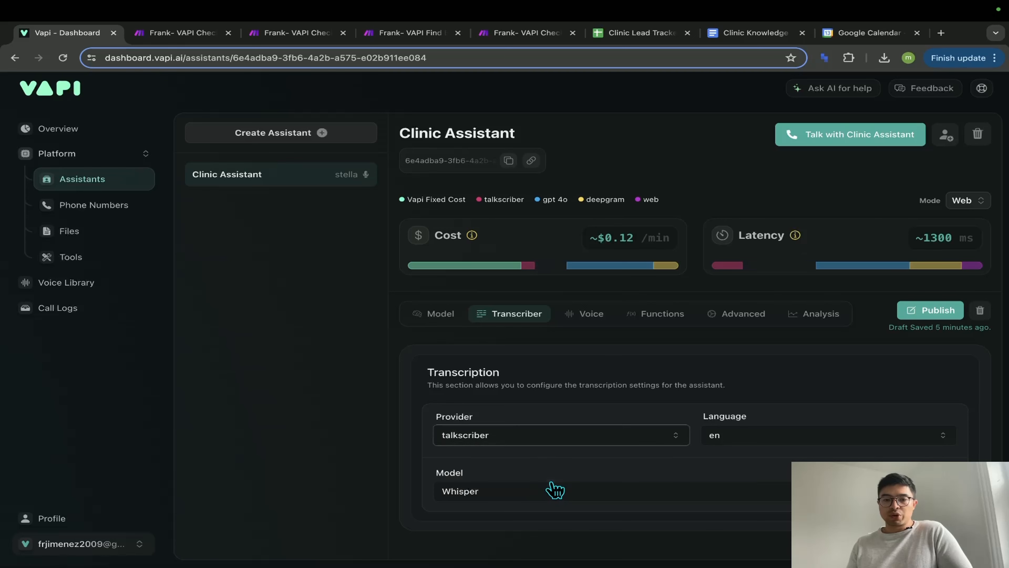
pyautogui.click(534, 442)
pyautogui.click(534, 463)
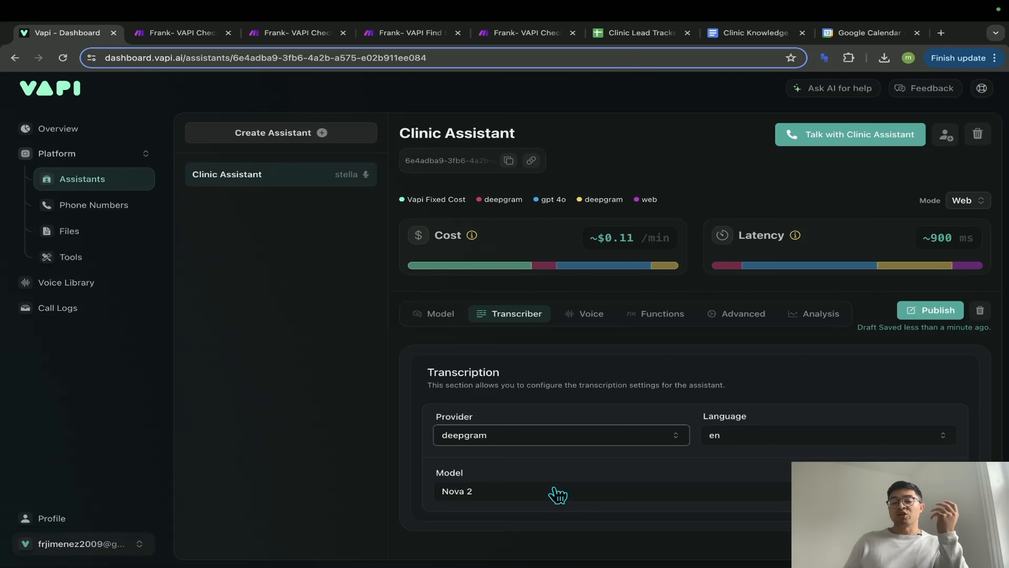
# - Set the deepgram transcription model to Nova 2 Phonecall
pyautogui.click(558, 493)
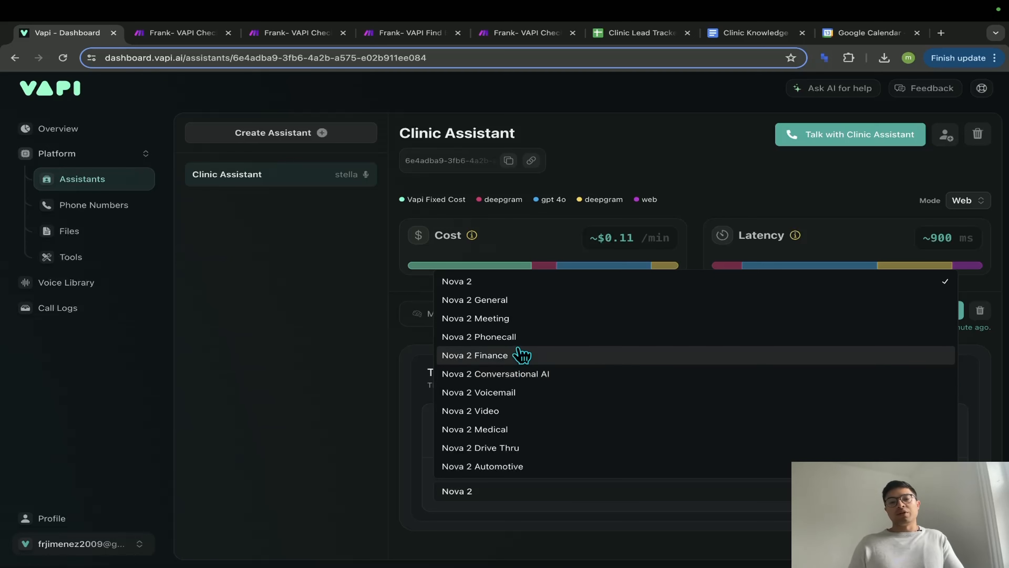
pyautogui.click(492, 337)
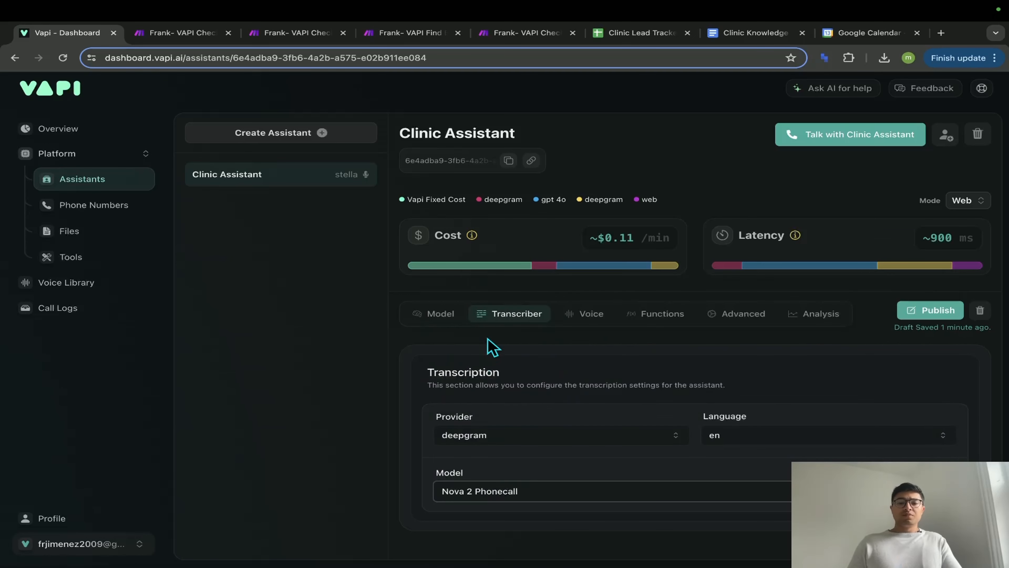
pyautogui.click(588, 314)
pyautogui.scroll(-3, 568, 350)
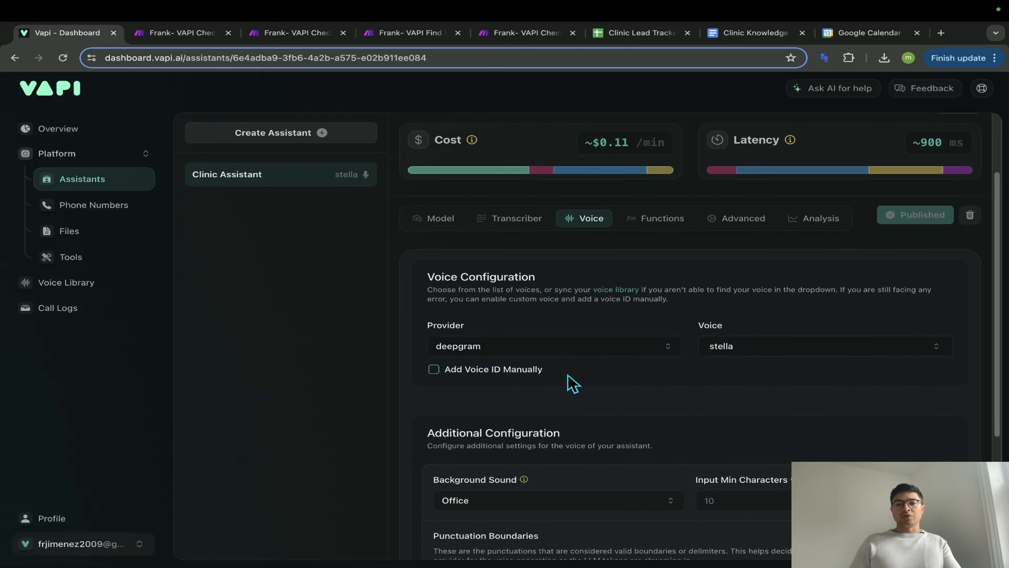
# - Try 11labs as the voice provider, then switch back to deepgram
pyautogui.scroll(-1, 570, 383)
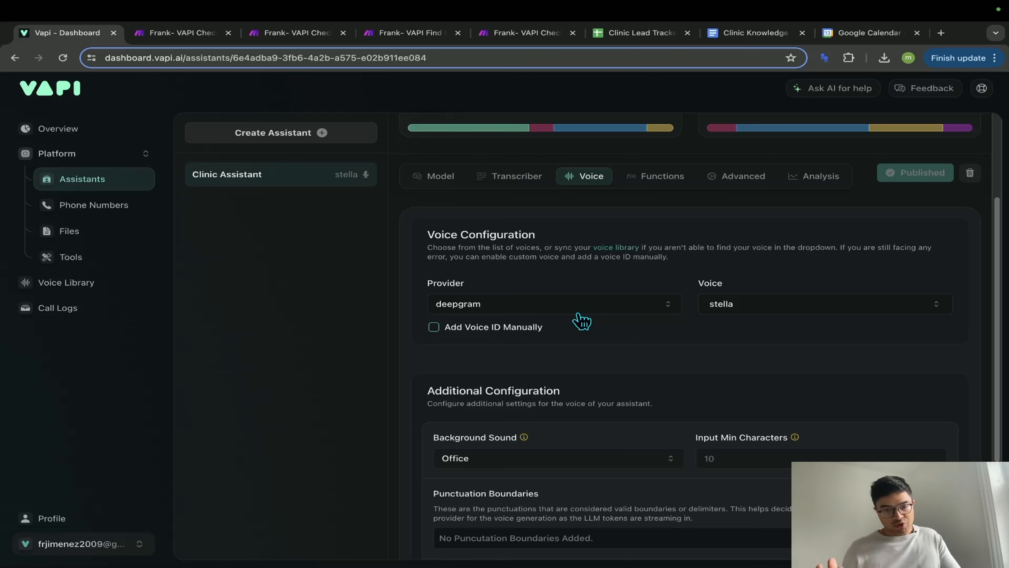
pyautogui.click(577, 310)
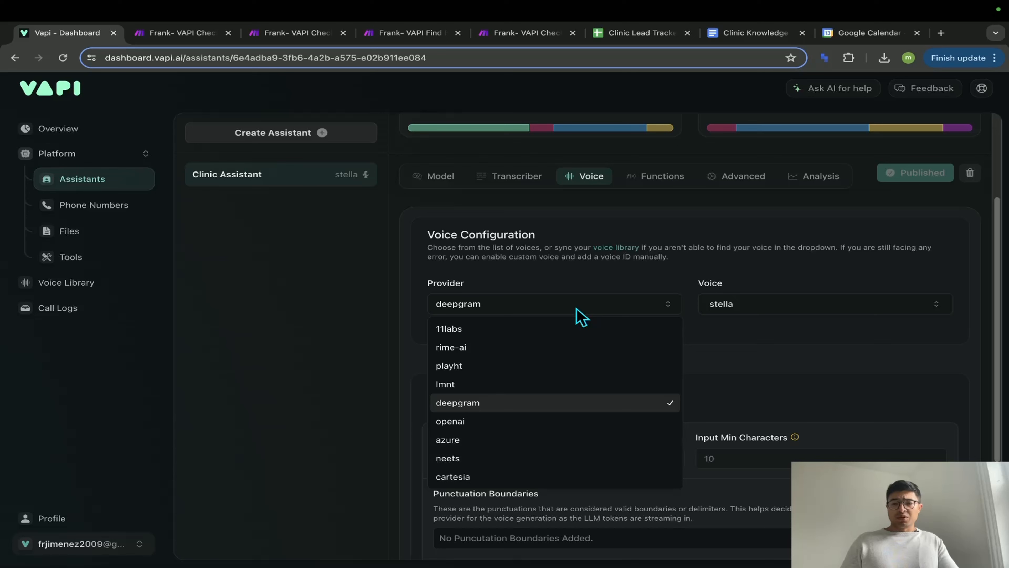
pyautogui.click(762, 343)
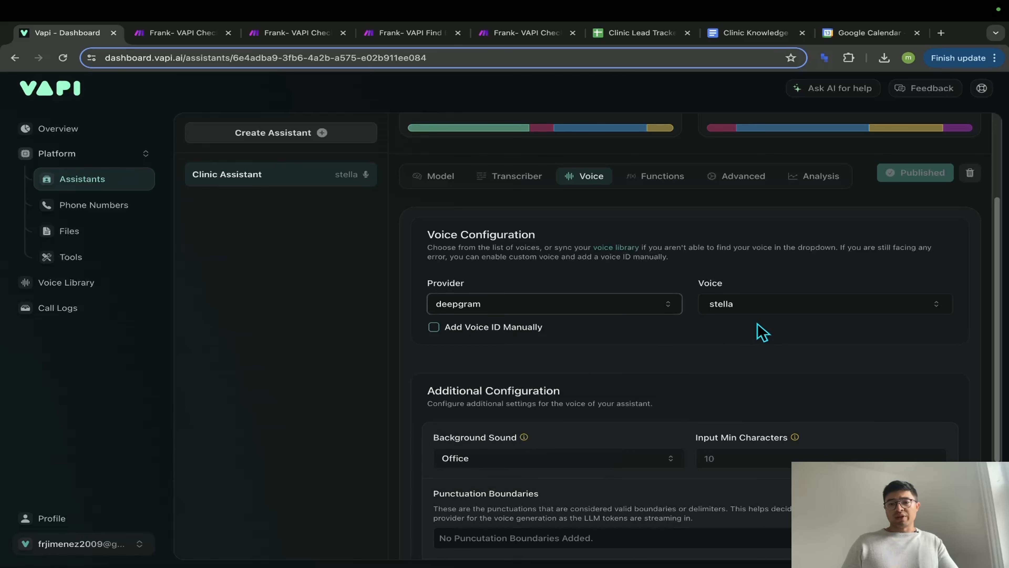
pyautogui.click(607, 311)
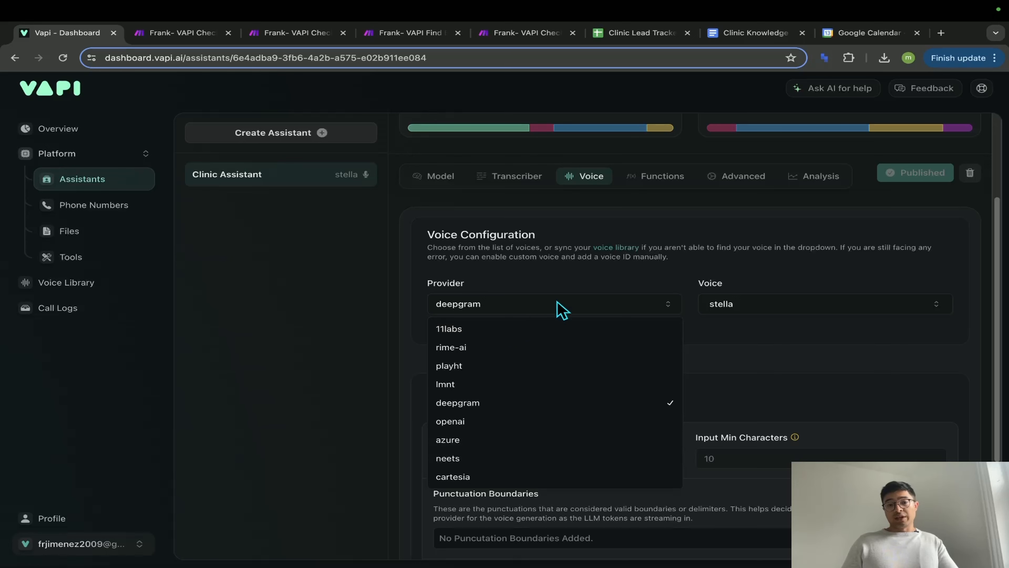
pyautogui.click(701, 353)
pyautogui.scroll(4, 701, 354)
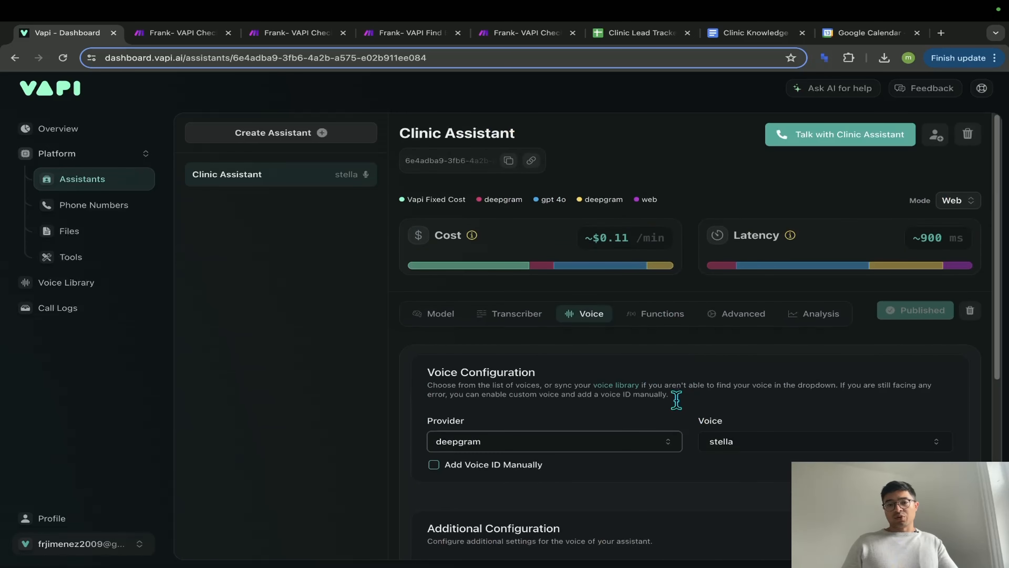
pyautogui.click(659, 451)
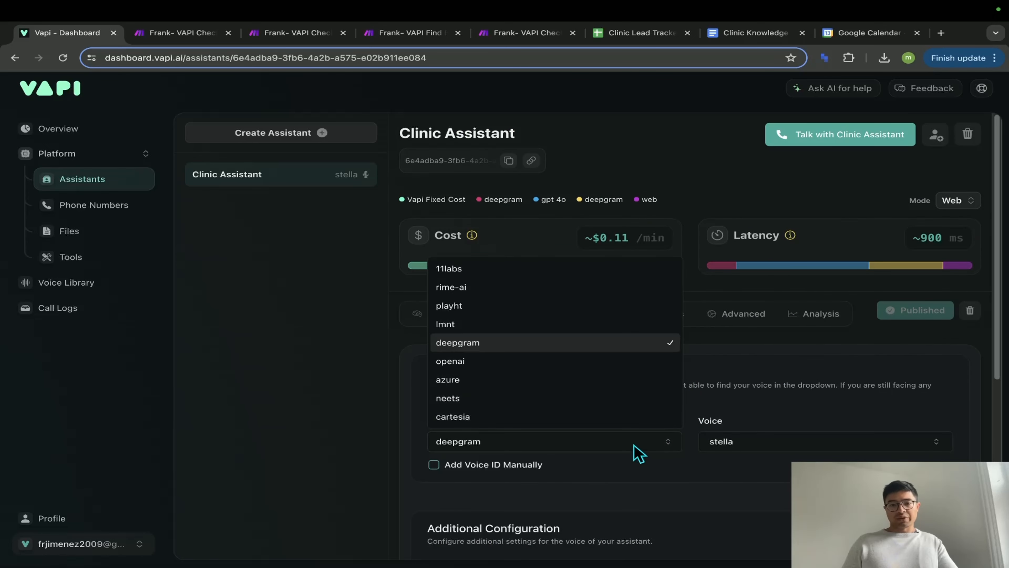
pyautogui.click(518, 270)
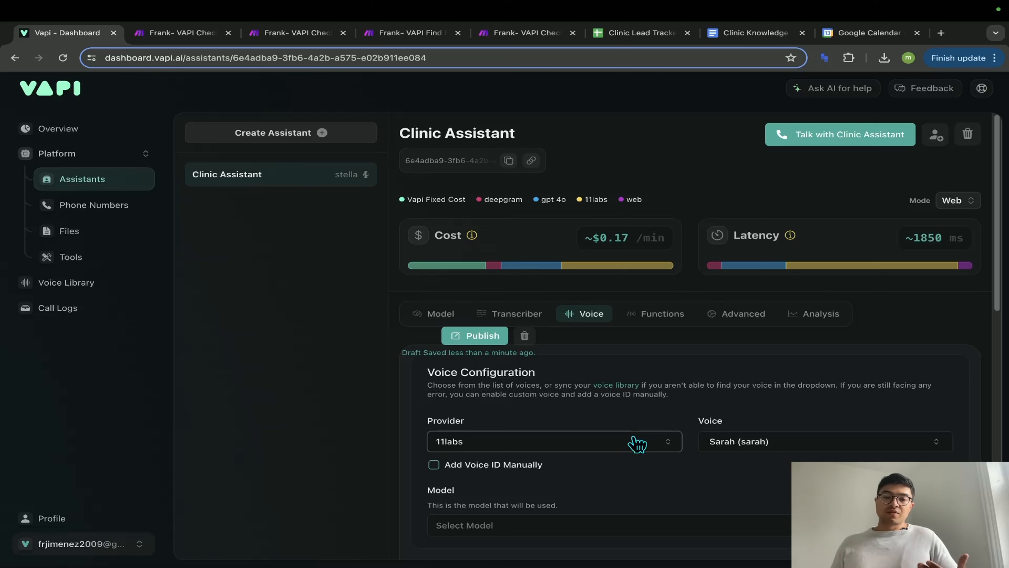
pyautogui.click(637, 442)
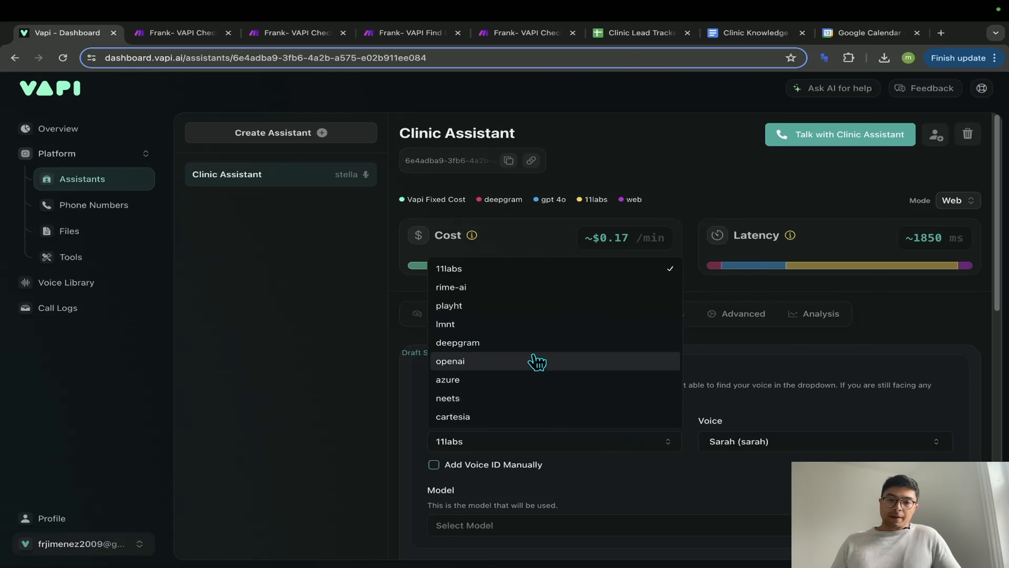
pyautogui.click(536, 355)
pyautogui.click(652, 447)
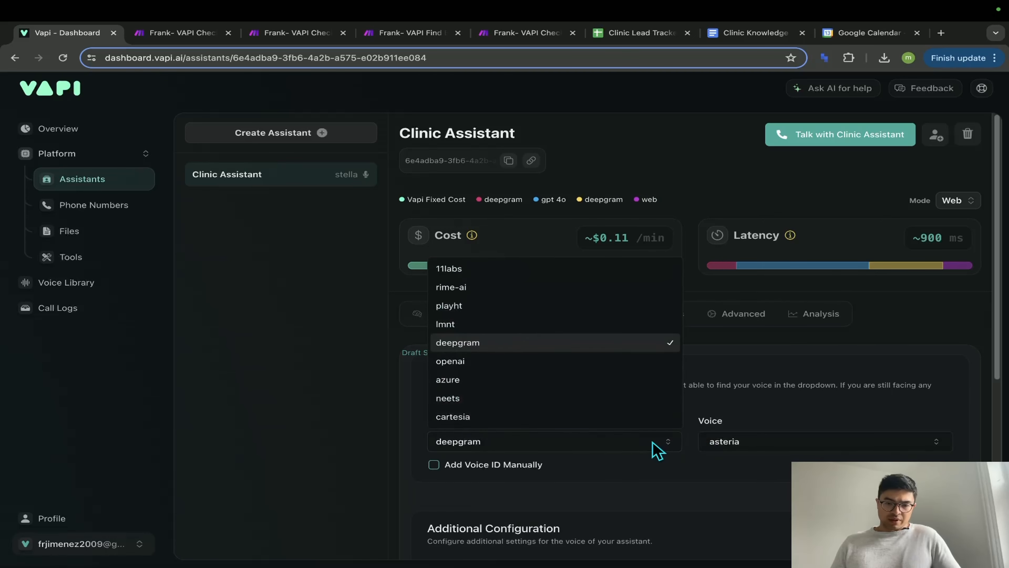
pyautogui.click(577, 349)
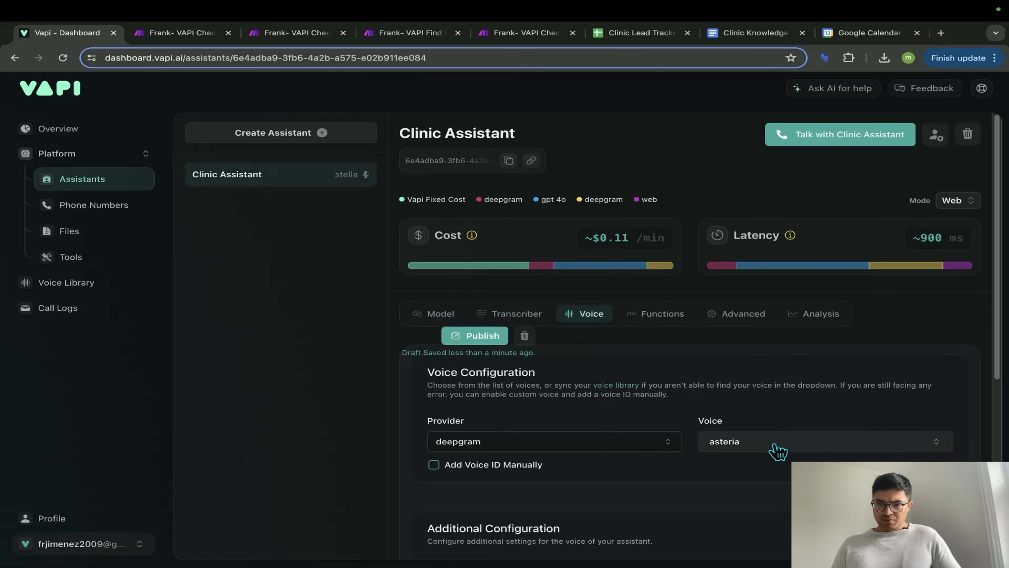
# - Choose stella as the deepgram voice, reselecting it after toggling manual voice ID off
pyautogui.click(777, 444)
pyautogui.scroll(-1, 808, 364)
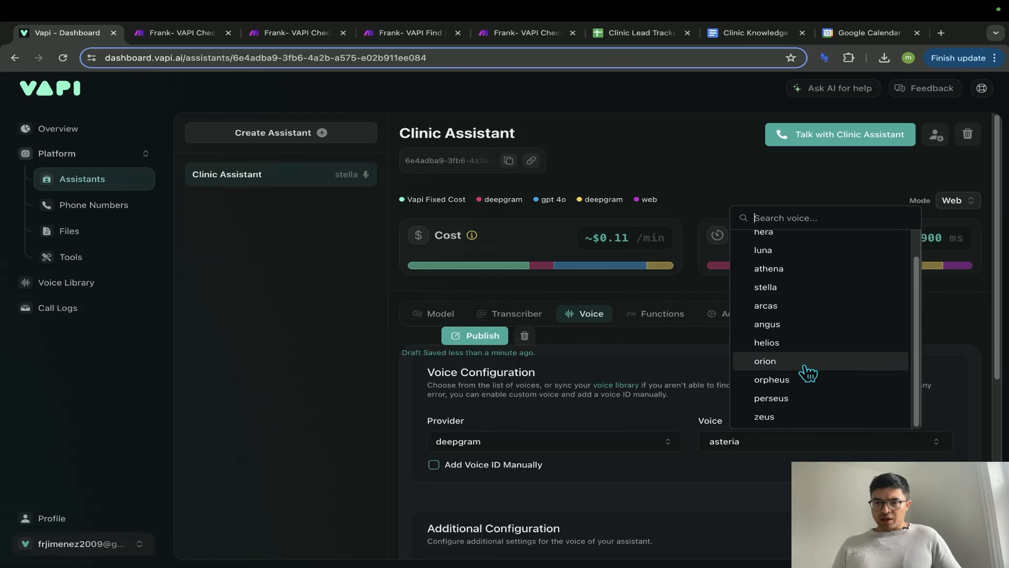
pyautogui.scroll(2, 804, 358)
pyautogui.click(804, 324)
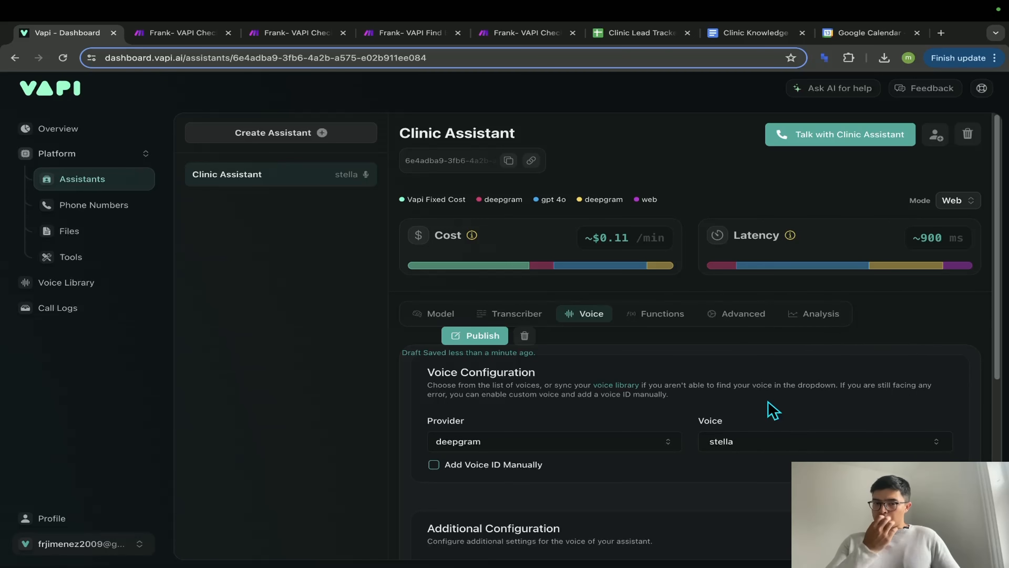
pyautogui.scroll(-1, 772, 412)
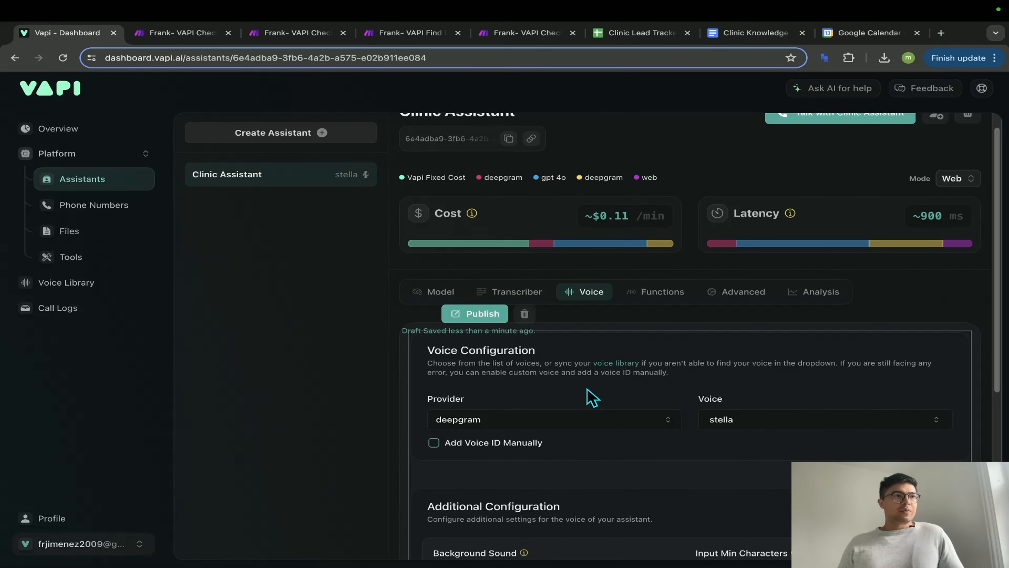
pyautogui.scroll(-3, 592, 398)
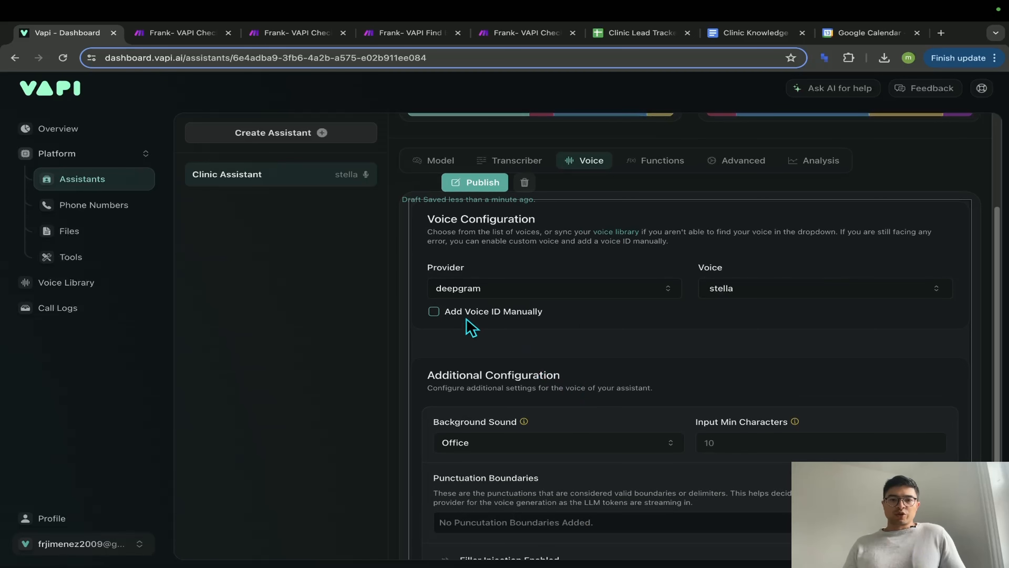
pyautogui.click(434, 312)
pyautogui.click(433, 313)
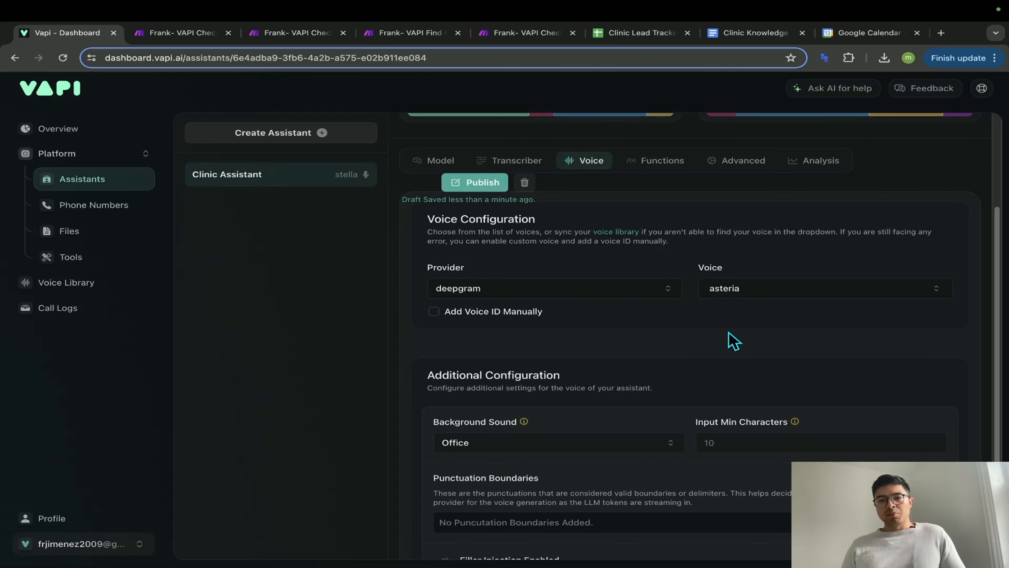
pyautogui.click(782, 297)
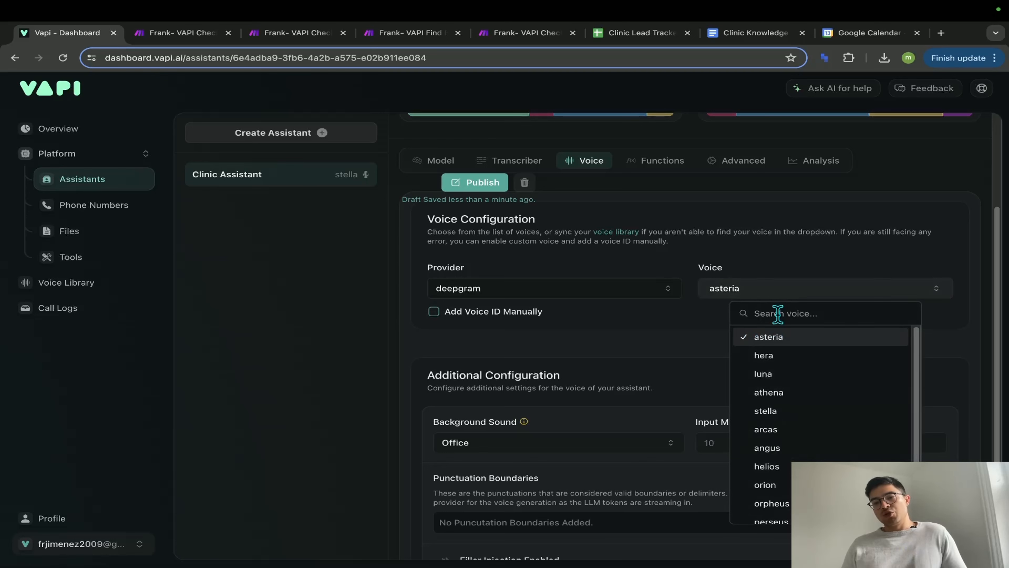
pyautogui.click(765, 403)
pyautogui.scroll(-4, 764, 404)
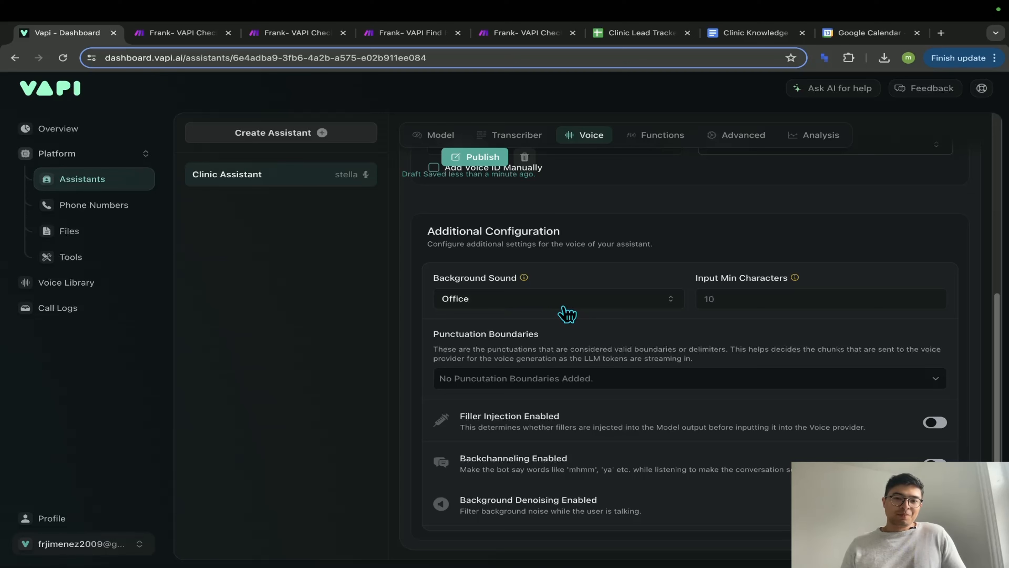
# - Keep Office as the background sound and publish the stella voice settings
pyautogui.click(491, 304)
pyautogui.click(493, 342)
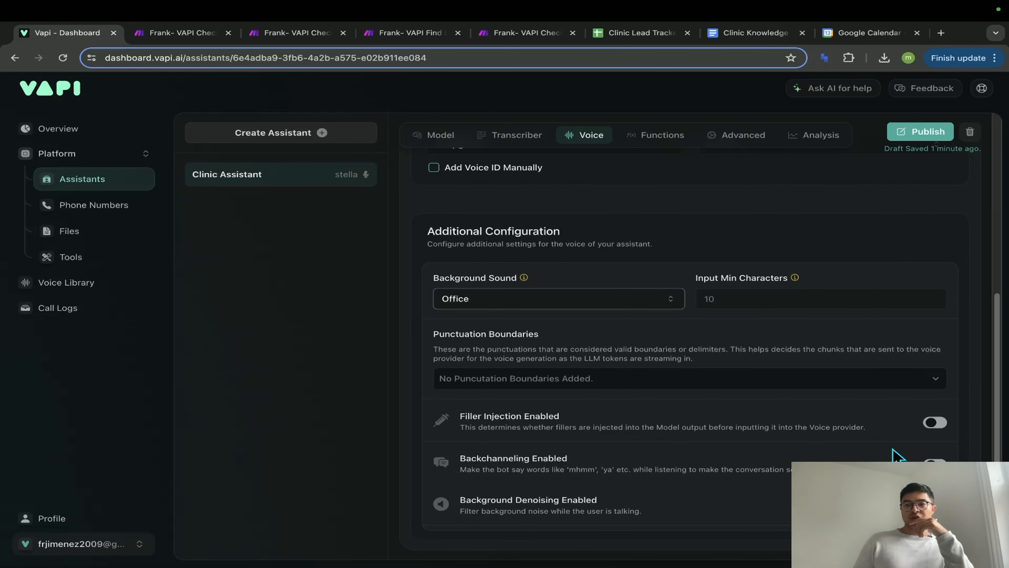
pyautogui.scroll(5, 893, 455)
pyautogui.click(914, 312)
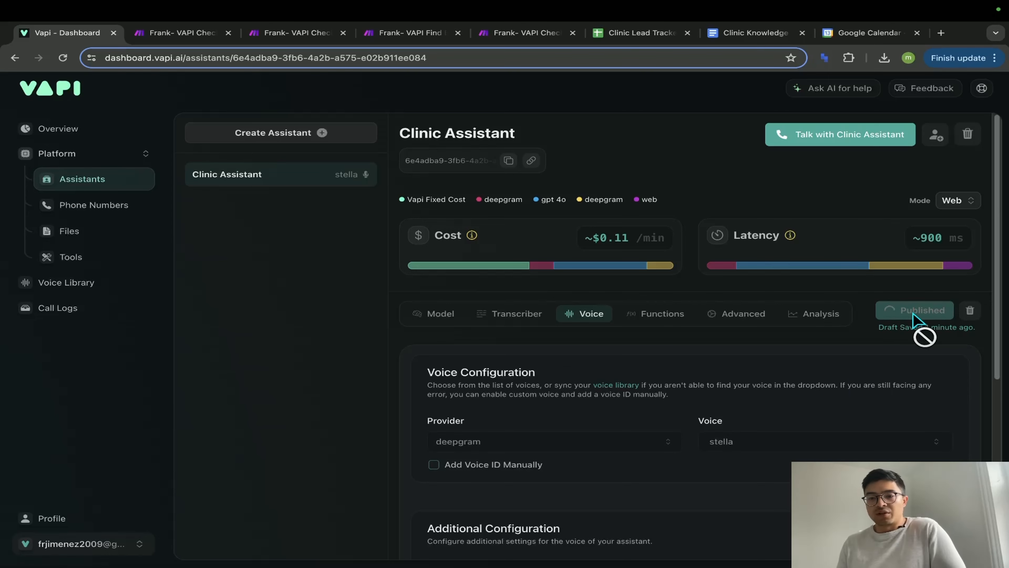
# - Scroll the Functions tab to Custom Functions and open the GetCurrentDateTime function
pyautogui.click(655, 317)
pyautogui.scroll(-5, 619, 402)
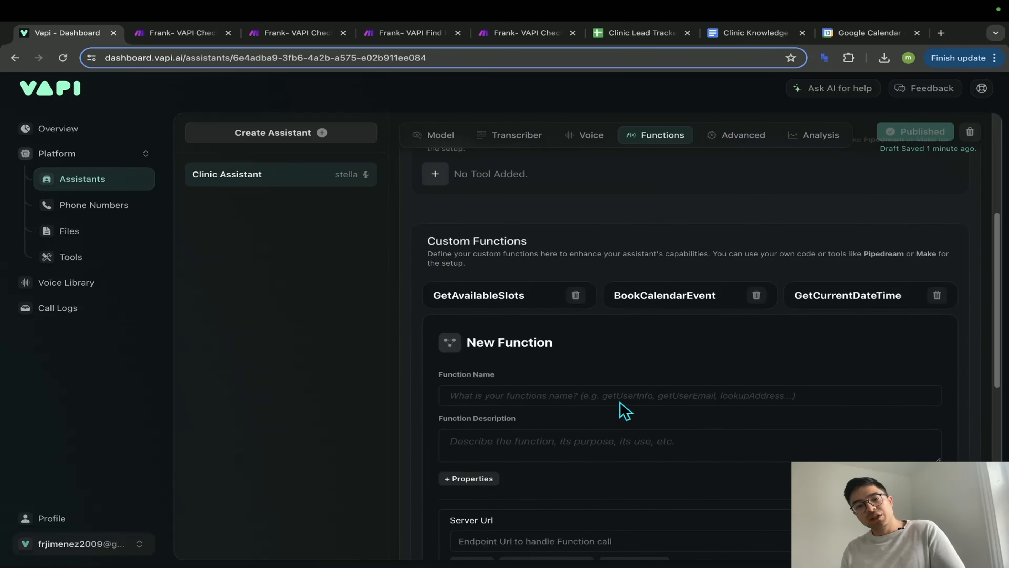
pyautogui.scroll(-1, 621, 409)
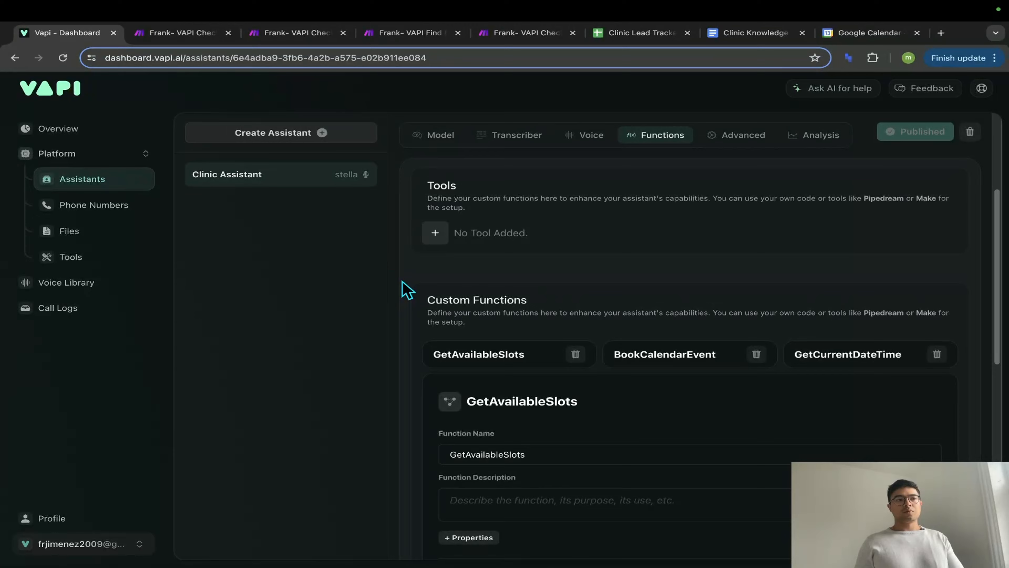
pyautogui.scroll(-3, 402, 281)
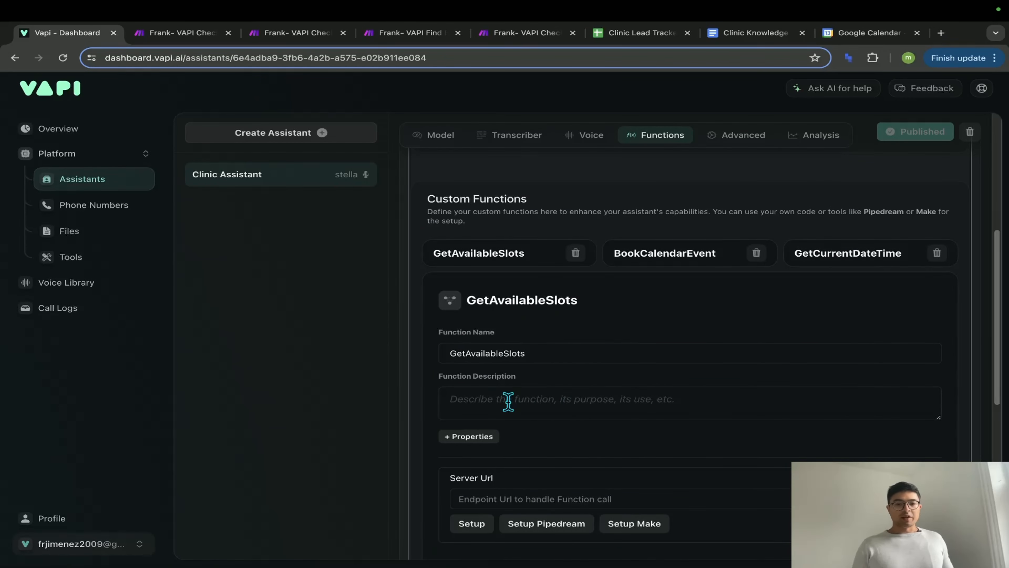
pyautogui.scroll(-2, 562, 396)
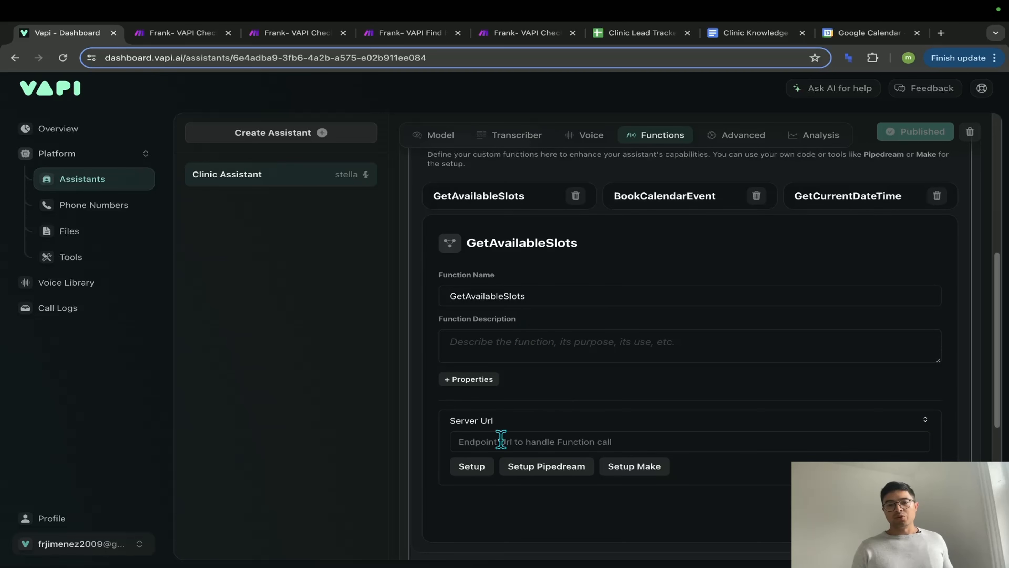
pyautogui.scroll(1, 829, 343)
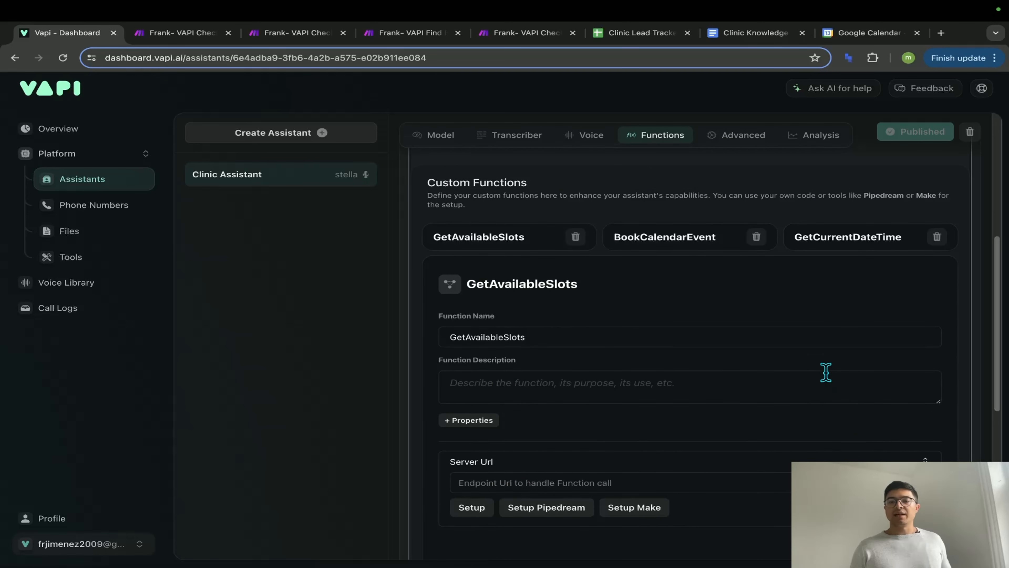
pyautogui.click(822, 243)
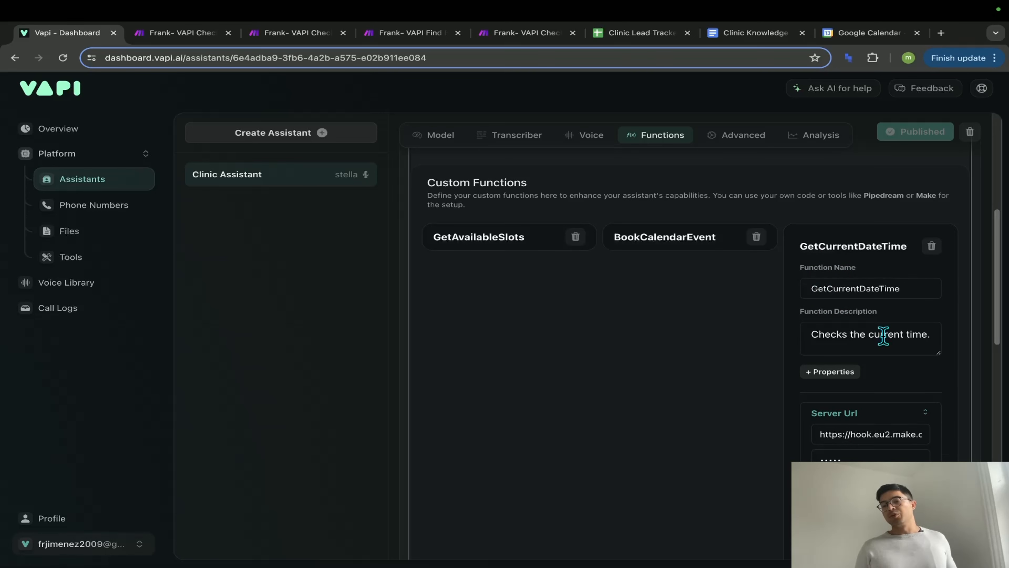
# - Select GetCurrentDateTime's Make server URL, then switch to the new Make scenario tab
pyautogui.scroll(-1, 878, 342)
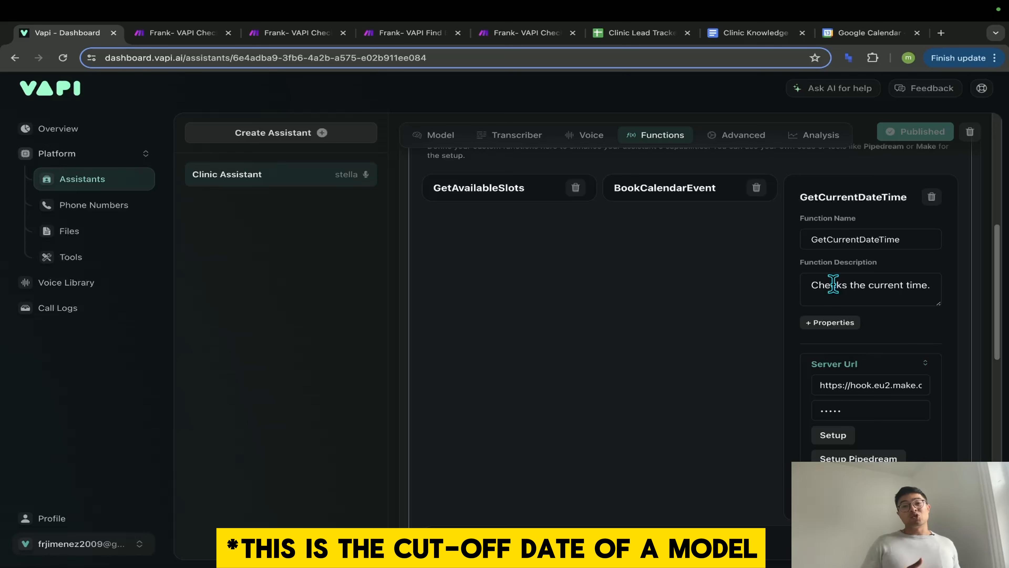
pyautogui.scroll(1, 626, 324)
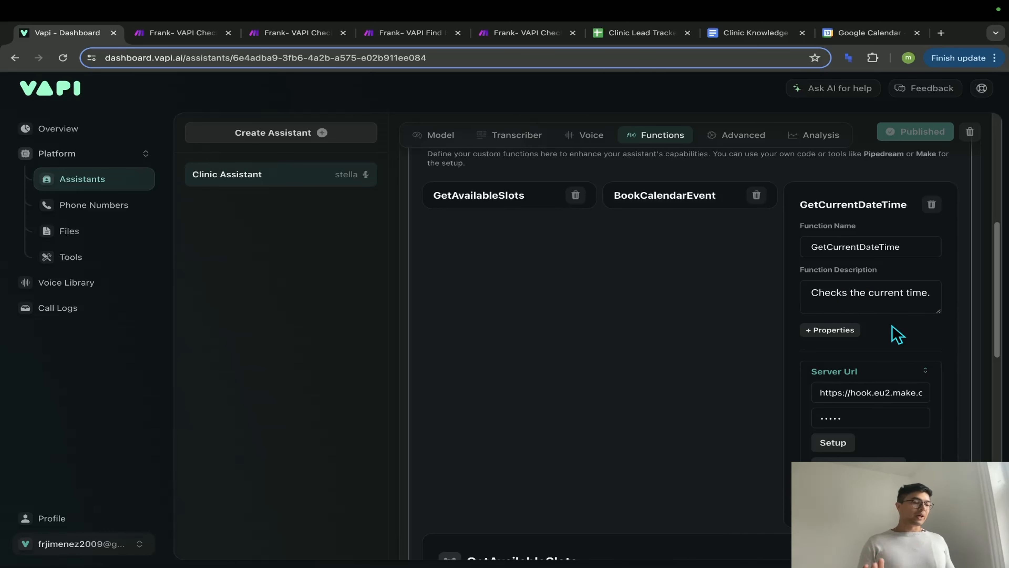
pyautogui.moveTo(815, 391); pyautogui.dragTo(963, 408)
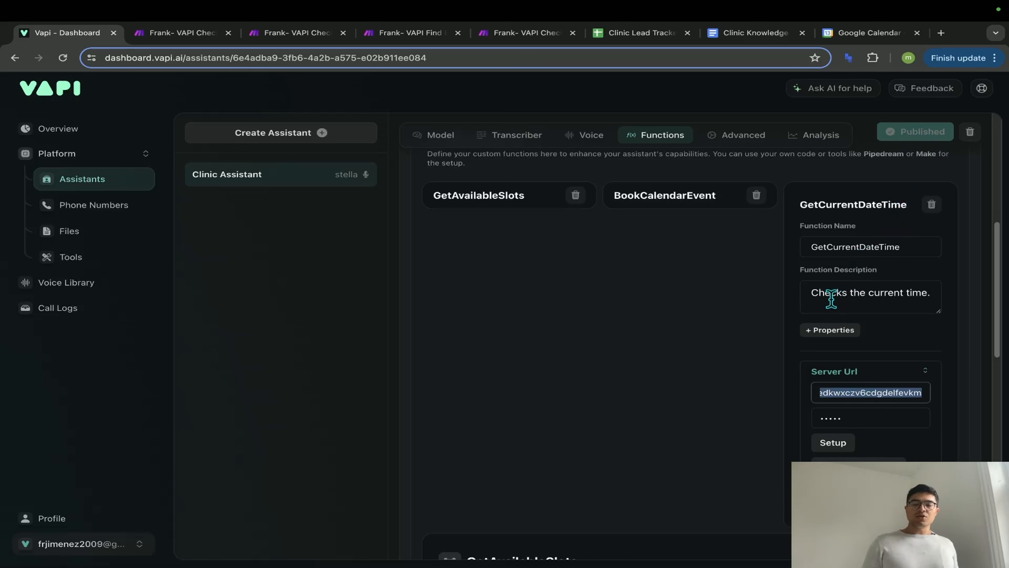
pyautogui.click(514, 33)
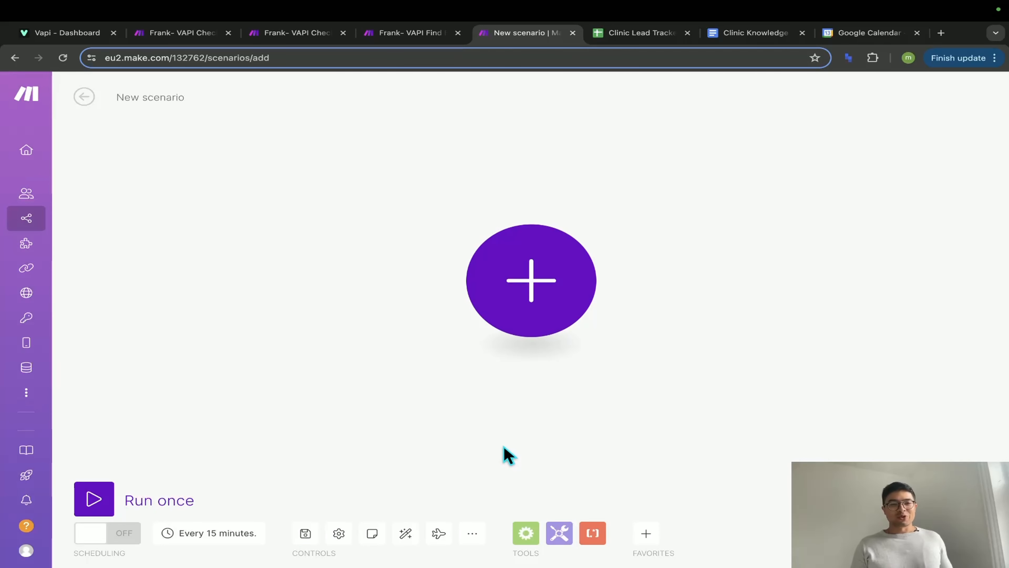
# - Import the VAPICurrentDateandTime.json blueprint into the new Make scenario
pyautogui.click(471, 534)
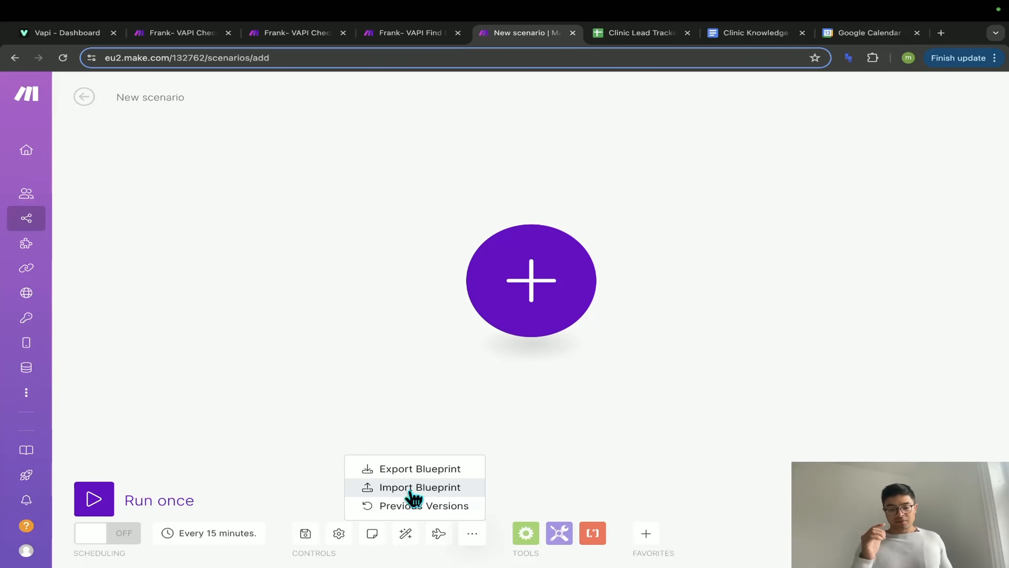
pyautogui.click(413, 487)
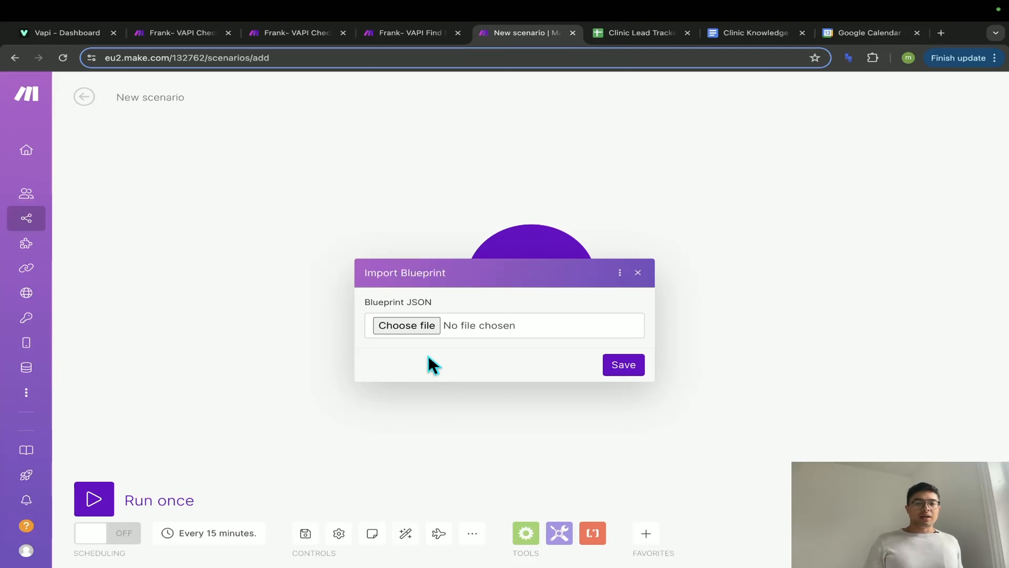
pyautogui.click(422, 330)
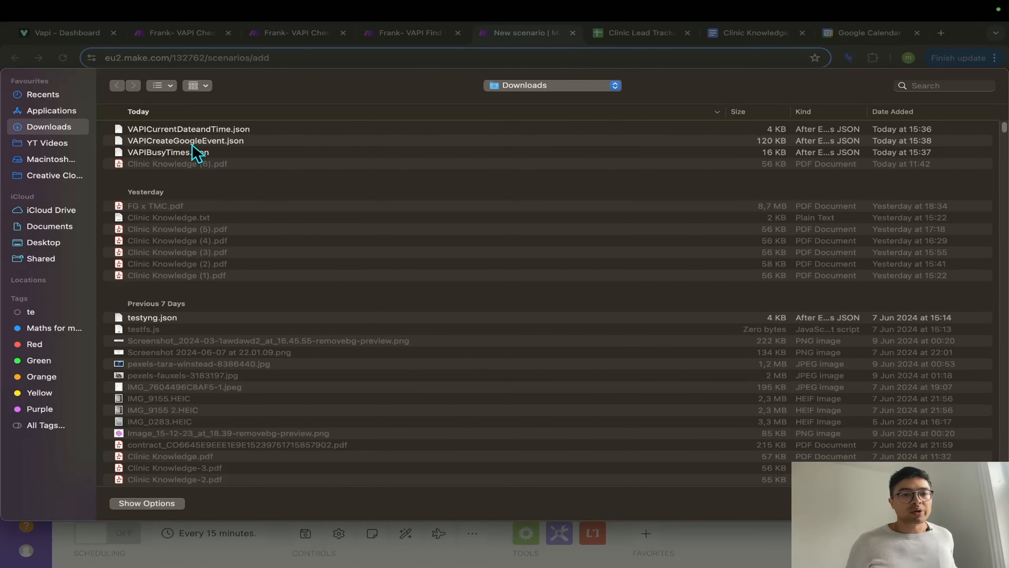
pyautogui.click(199, 130)
pyautogui.press('Return')
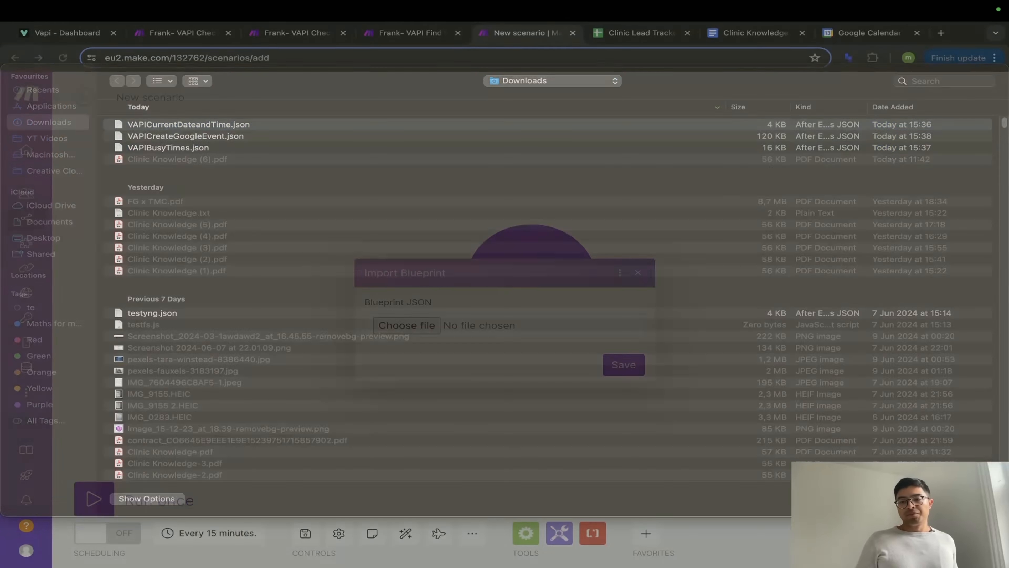
pyautogui.click(617, 369)
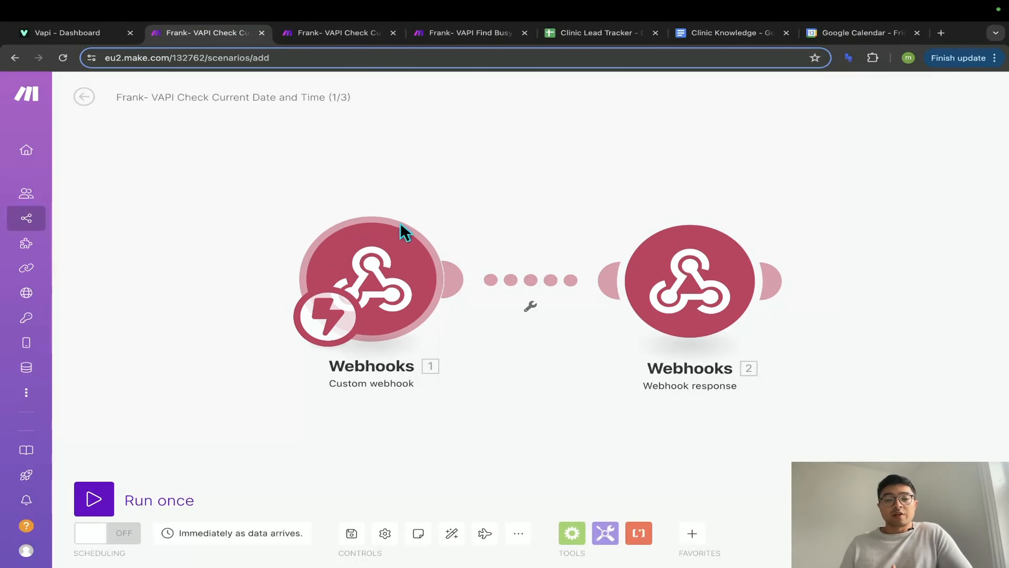
# - Copy the Custom webhook's address, leaving the webhook response unchanged, and return to Vapi
pyautogui.moveTo(735, 285)
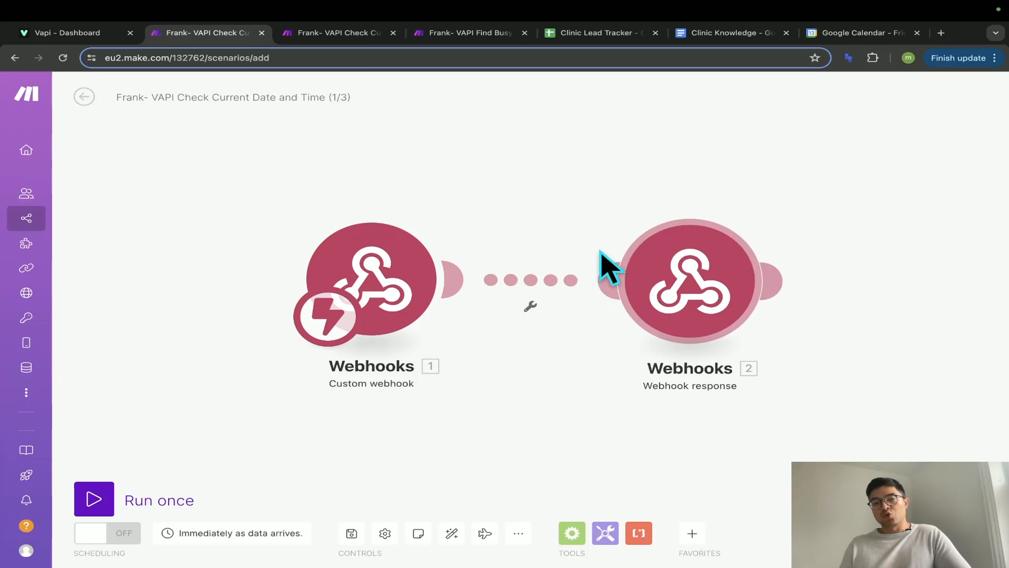
pyautogui.click(683, 306)
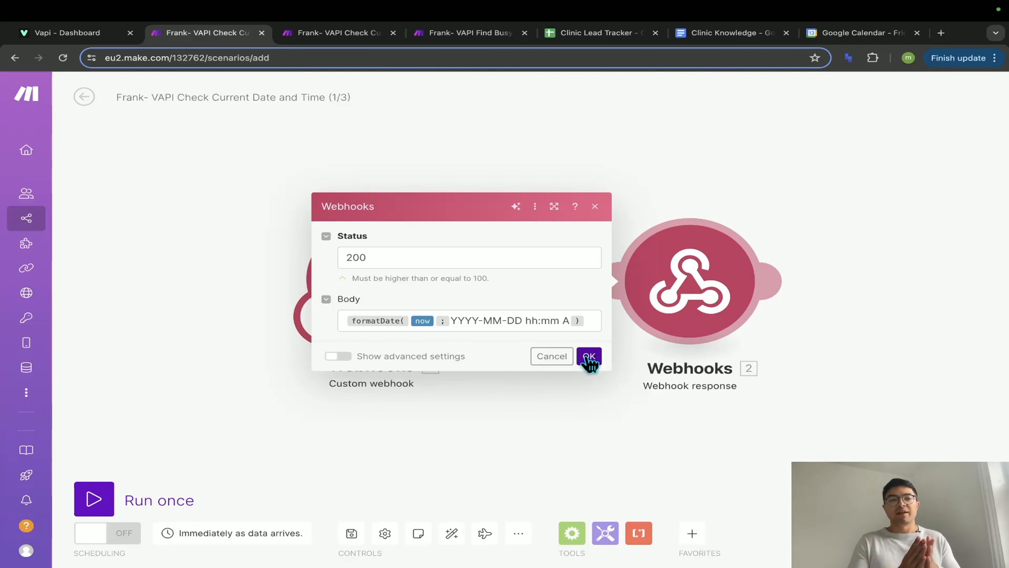
pyautogui.click(589, 356)
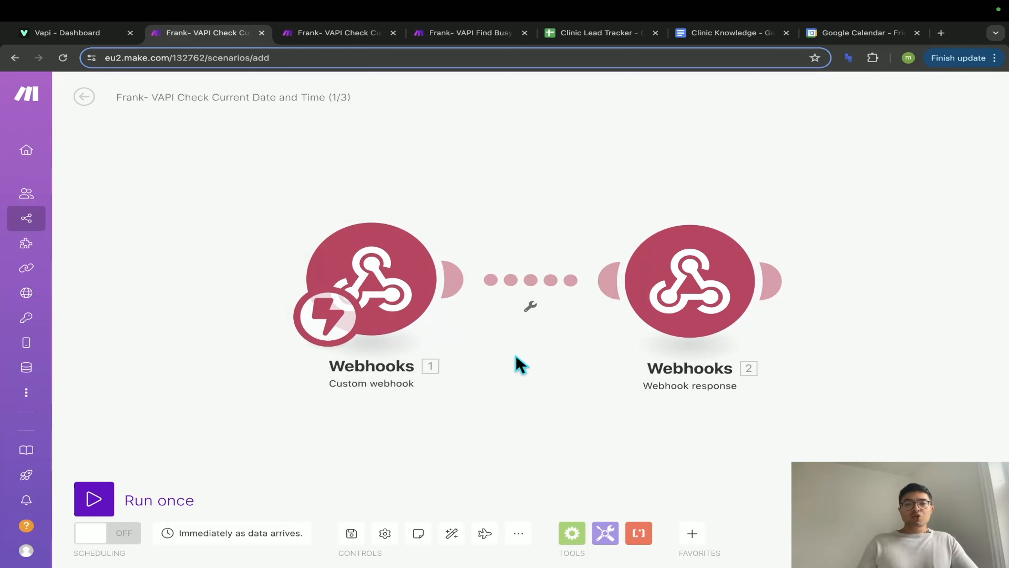
pyautogui.click(387, 298)
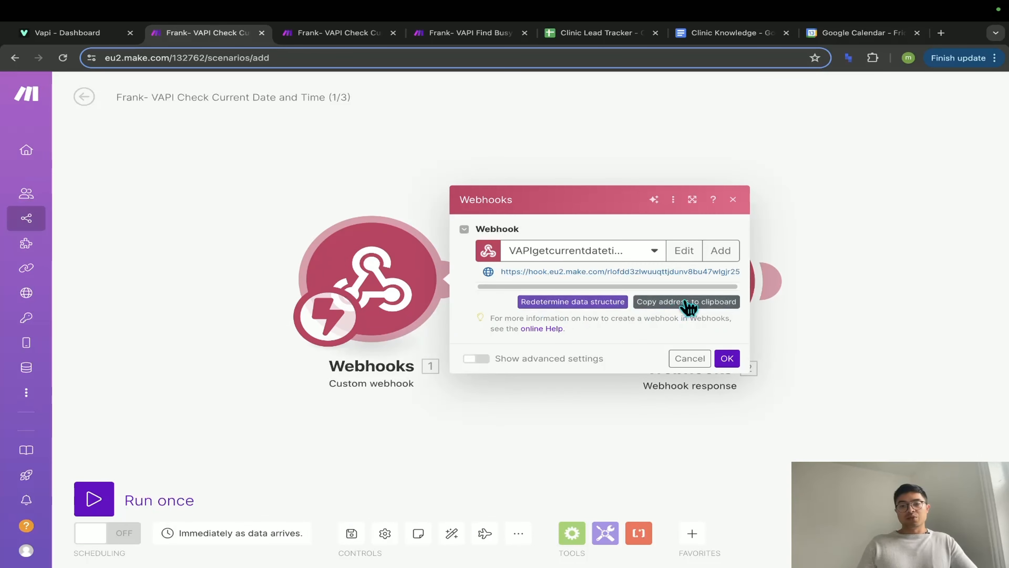
pyautogui.click(727, 254)
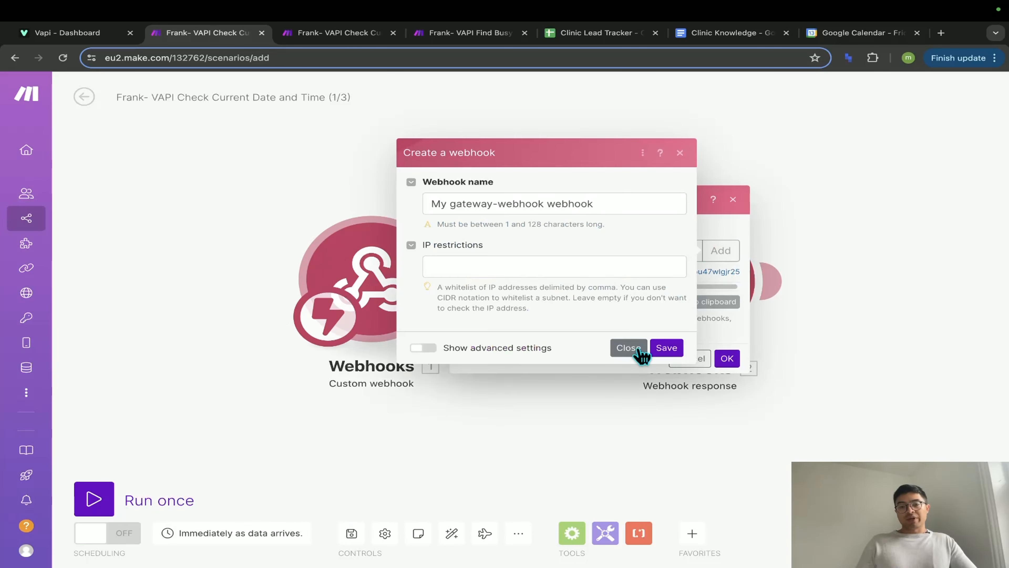
pyautogui.click(628, 347)
pyautogui.click(677, 303)
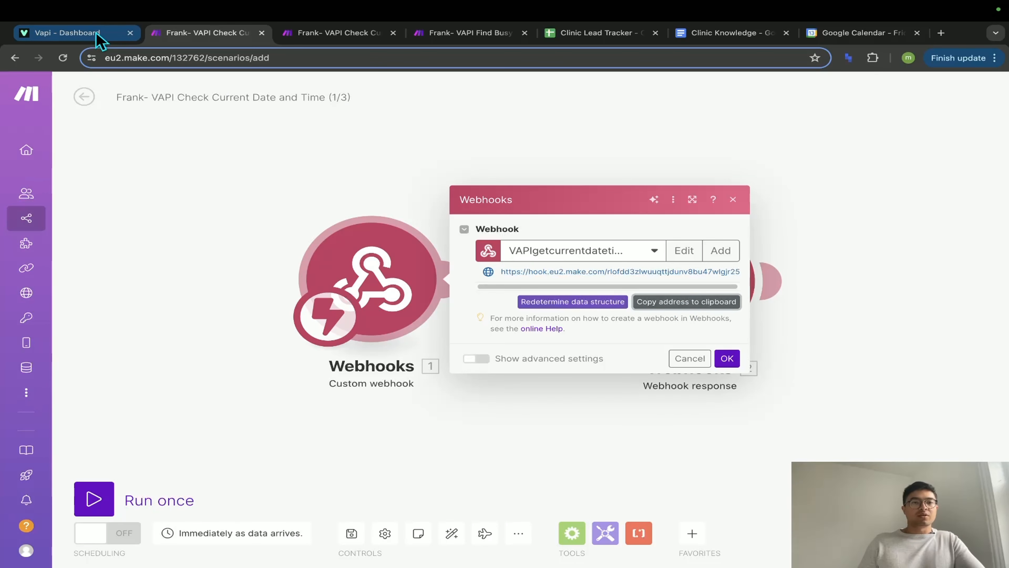
pyautogui.click(67, 32)
pyautogui.click(870, 390)
pyautogui.hotkey('ctrl', 'a')
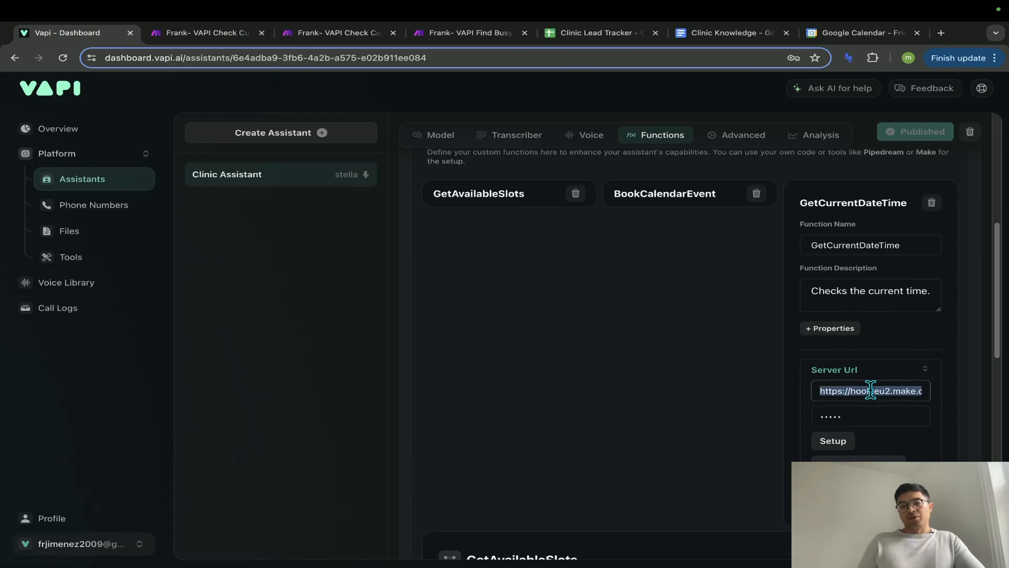
pyautogui.press('BackSpace')
pyautogui.hotkey('ctrl', 'v')
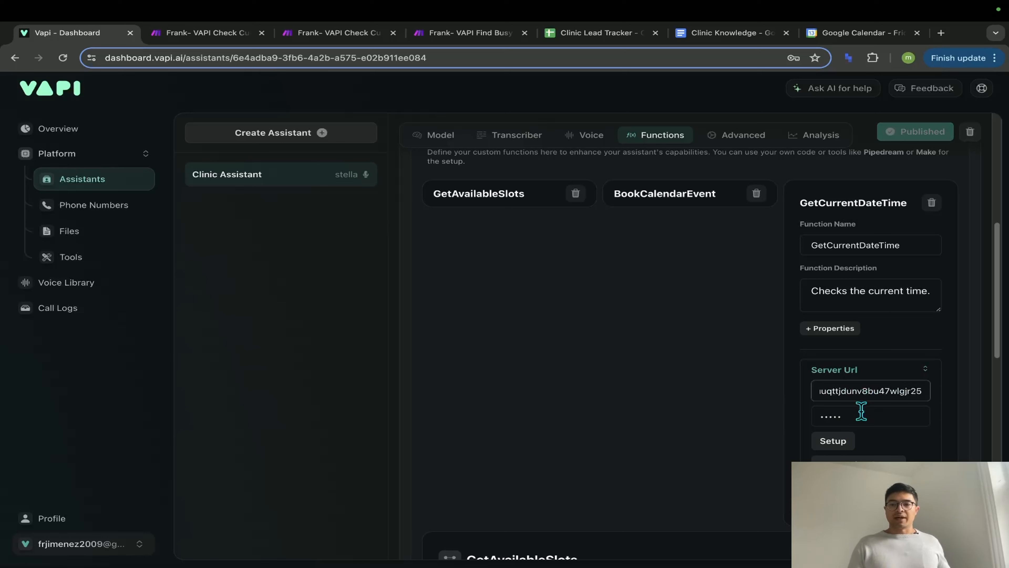
pyautogui.click(863, 414)
pyautogui.press('BackSpace')
pyautogui.press('BackSpace')
pyautogui.press('BackSpace')
pyautogui.press('BackSpace')
pyautogui.press('BackSpace')
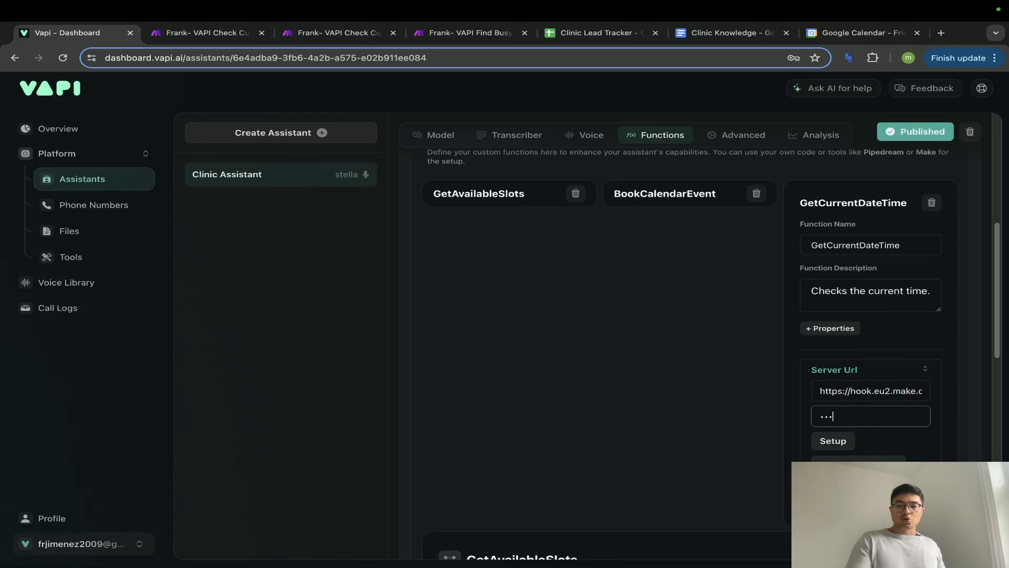
pyautogui.hotkey('ctrl', 'z')
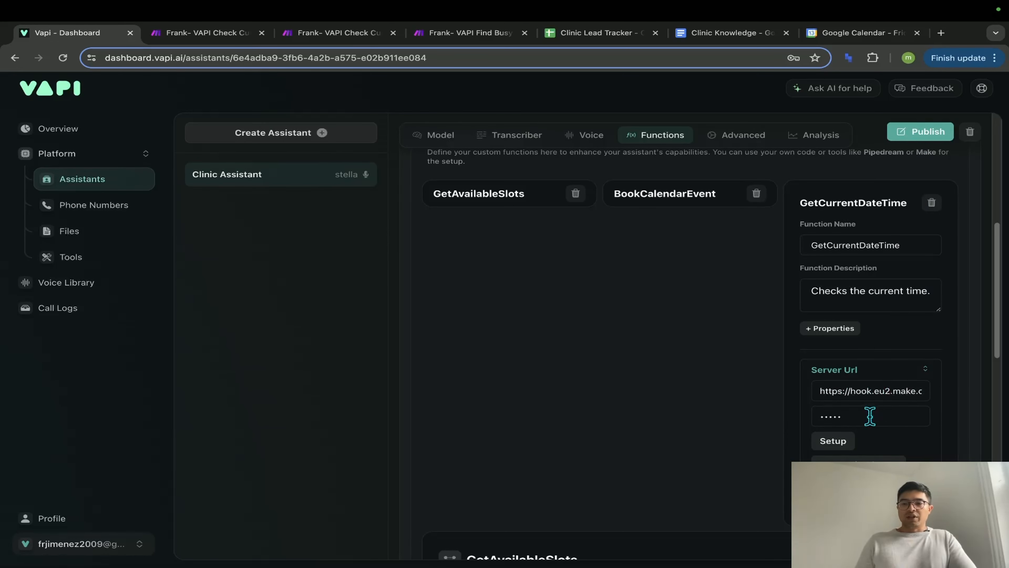
pyautogui.doubleClick(869, 415)
pyautogui.write('12345')
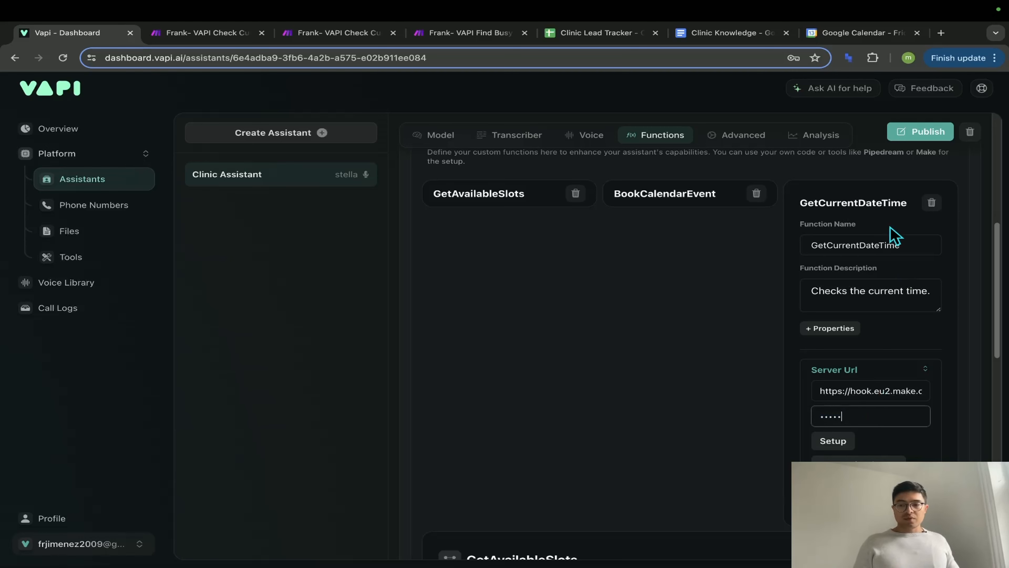
pyautogui.click(914, 135)
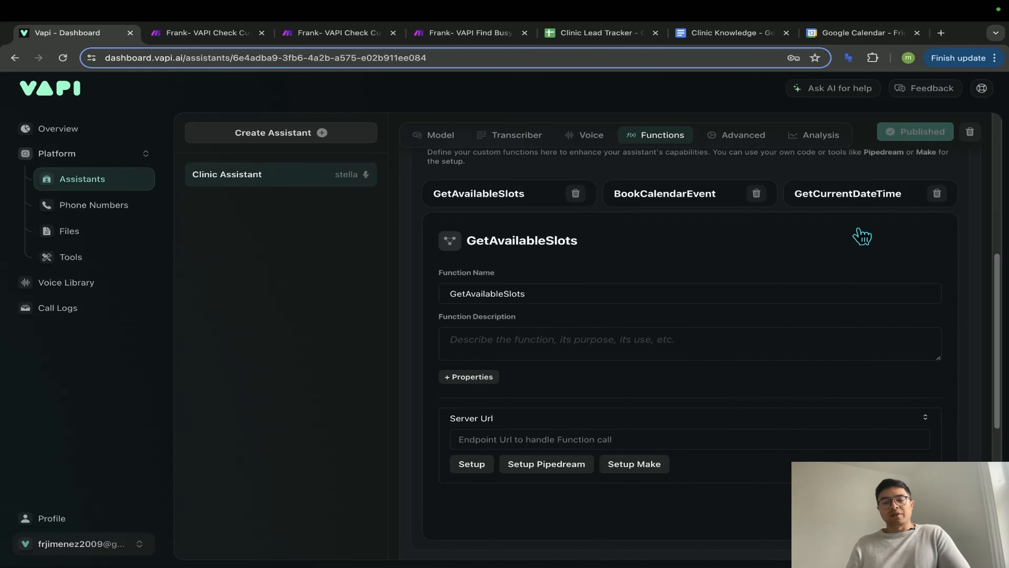
# - Save the Check Current Date and Time scenario in Make and return to Vapi's functions
pyautogui.click(206, 33)
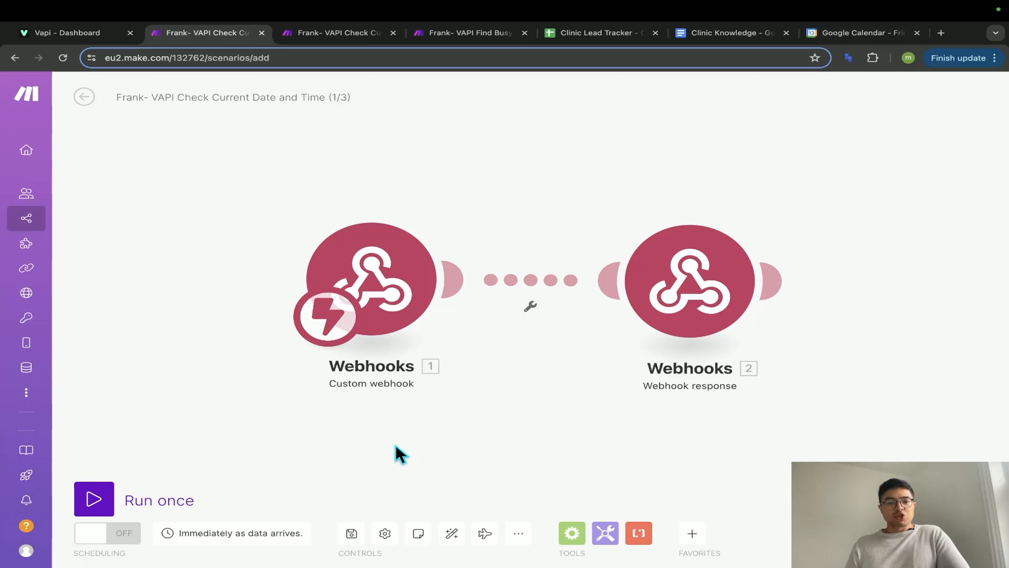
pyautogui.click(351, 533)
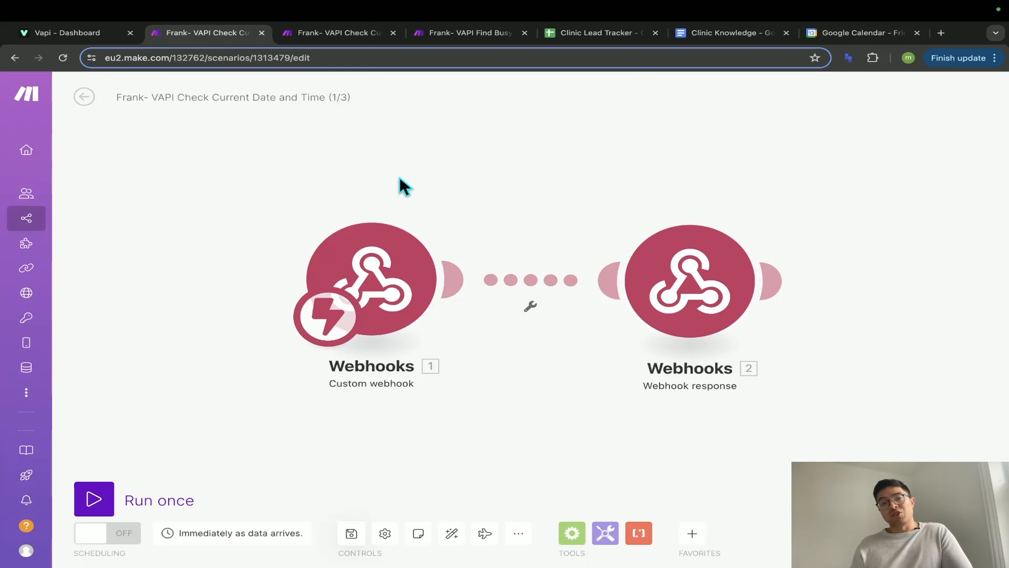
pyautogui.hotkey('ctrl', 'shift', 'Tab')
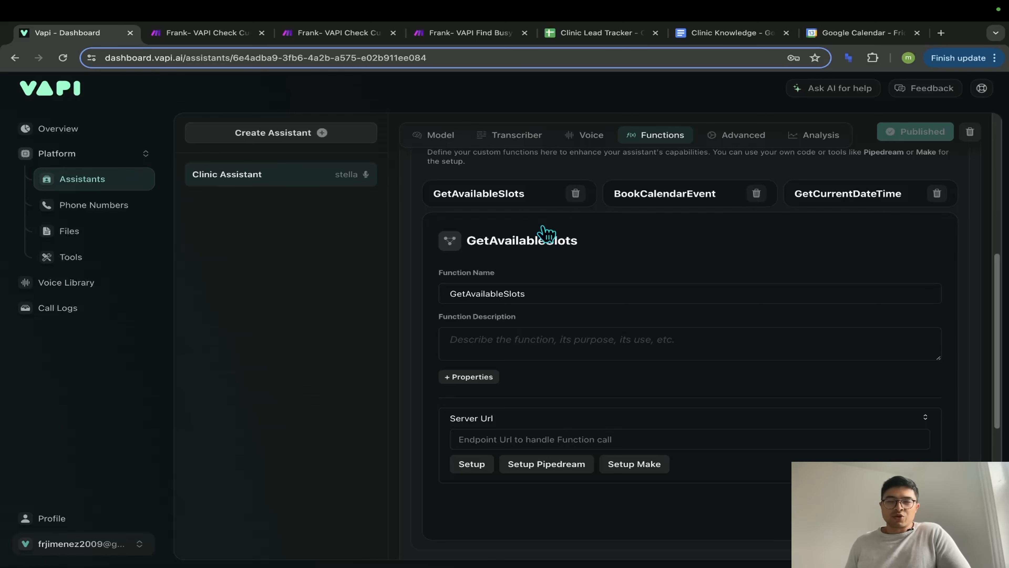
# - Expand GetAvailableSlots to review its busy-slots description, date property and server URL, discarding an extra property
pyautogui.click(532, 201)
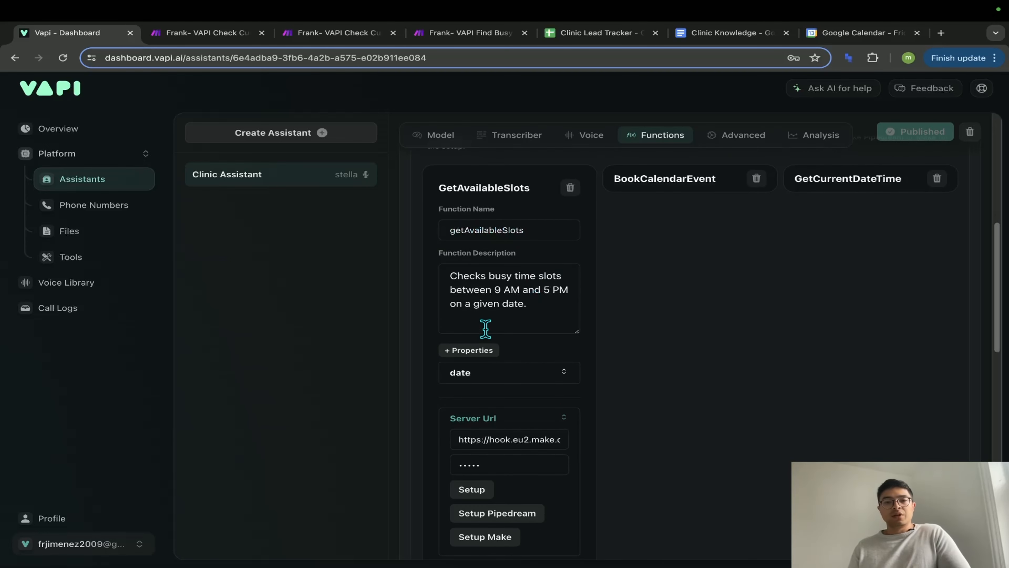
pyautogui.moveTo(528, 304); pyautogui.dragTo(459, 272)
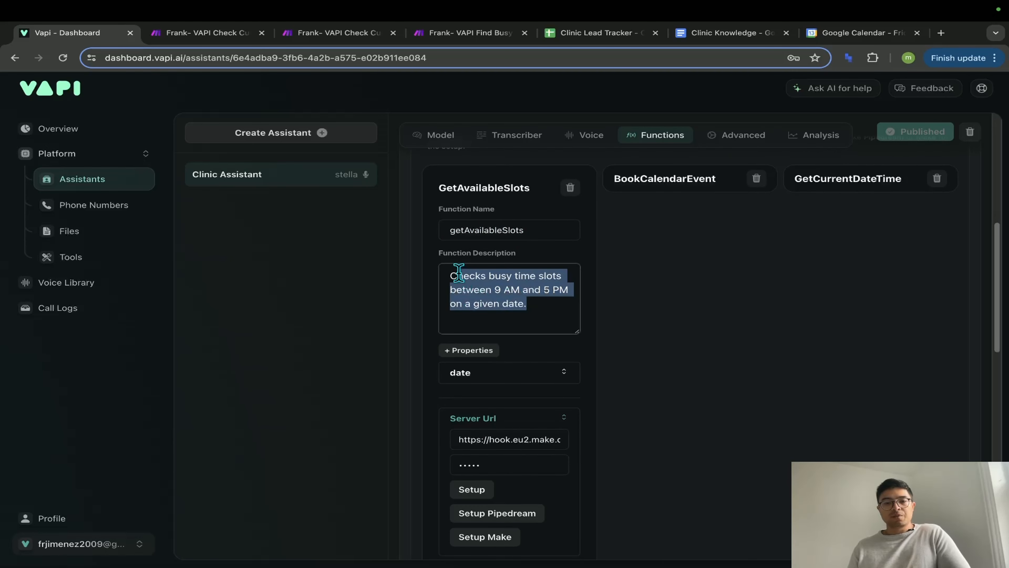
pyautogui.scroll(-1, 515, 304)
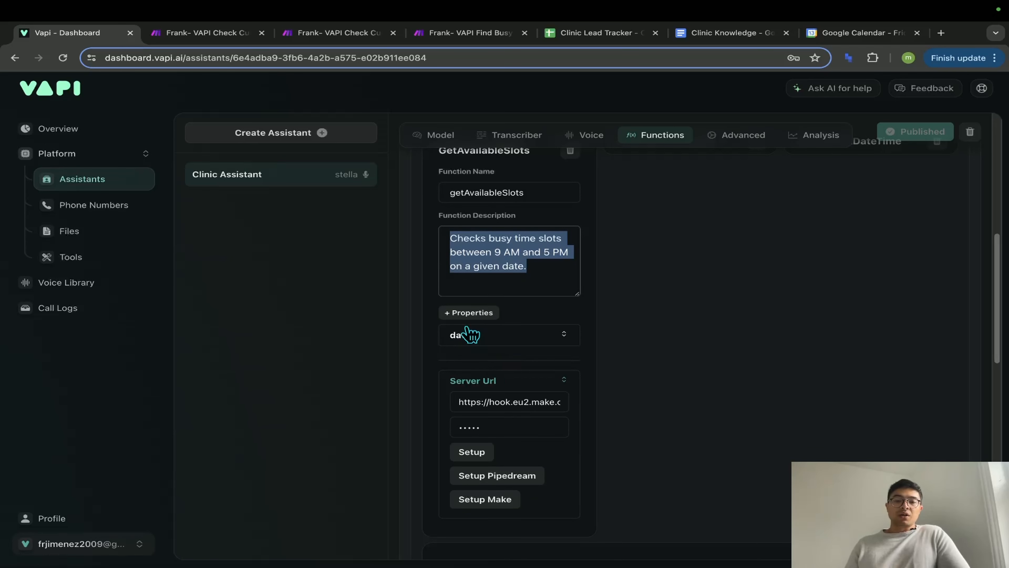
pyautogui.click(469, 312)
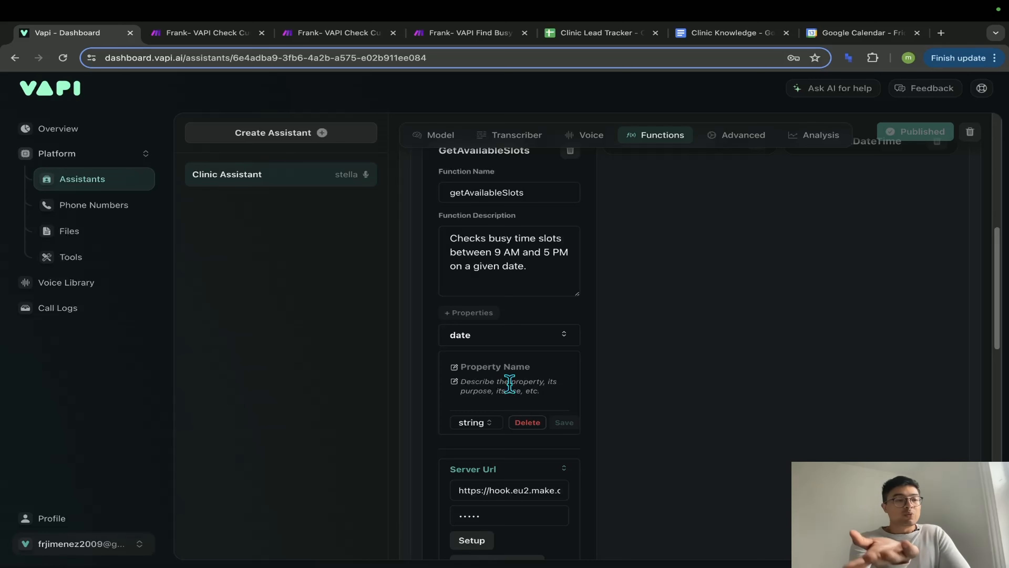
pyautogui.scroll(-1, 504, 373)
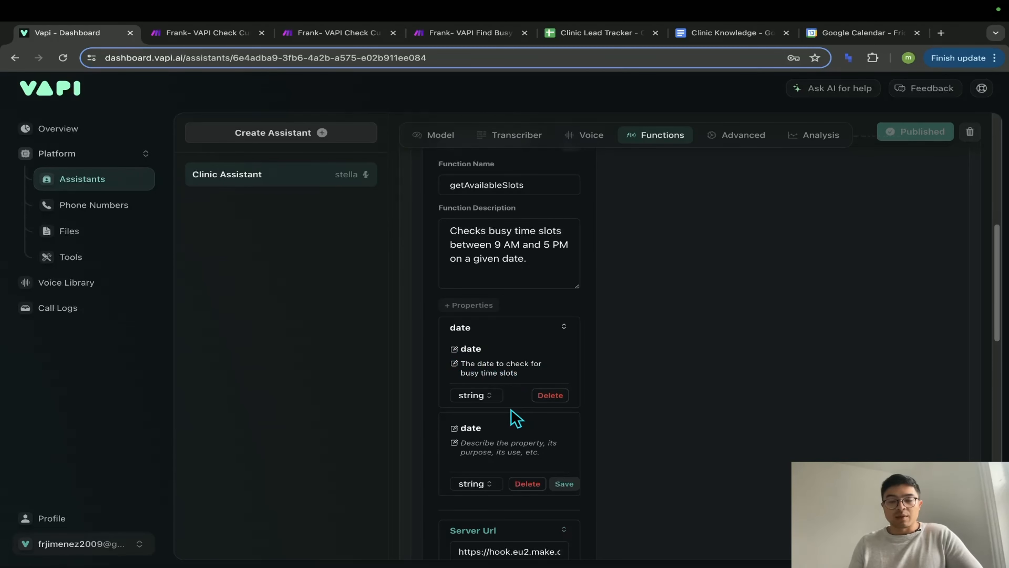
pyautogui.scroll(-2, 516, 430)
pyautogui.click(524, 453)
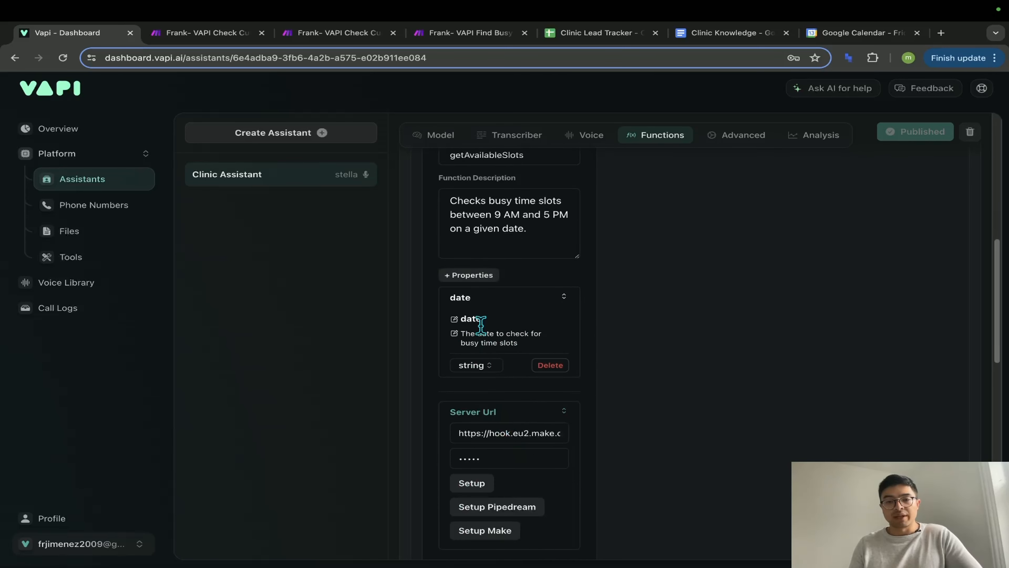
pyautogui.scroll(-1, 532, 368)
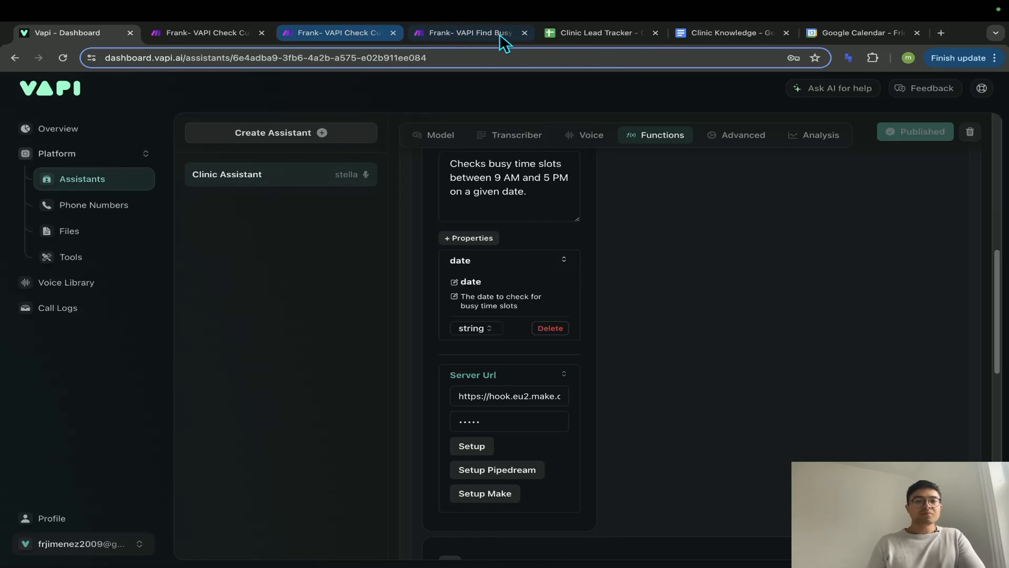
# - Open a duplicate of the Make scenario editor tab and dismiss the app picker
pyautogui.click(468, 36)
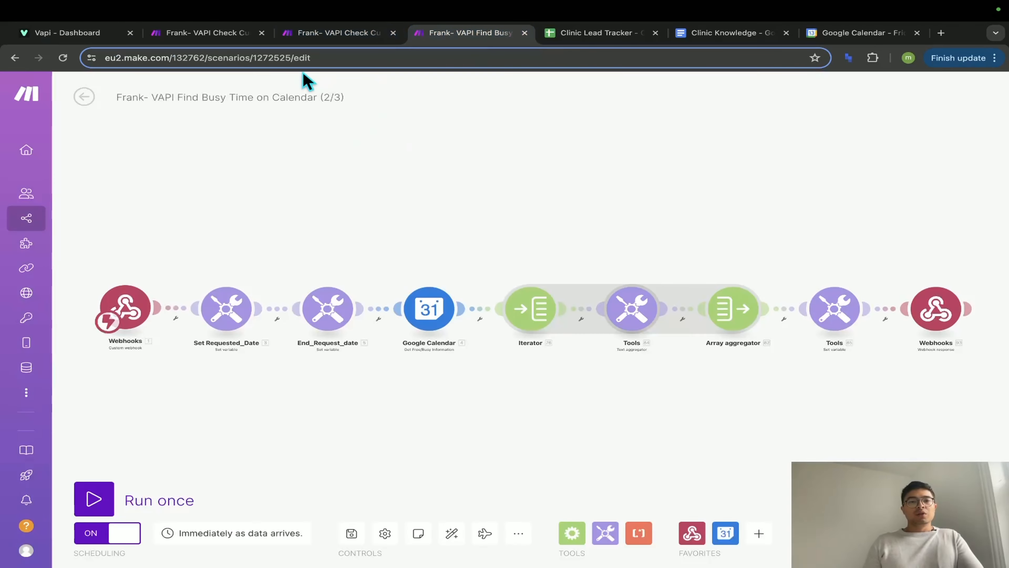
pyautogui.click(209, 35)
pyautogui.rightClick(224, 34)
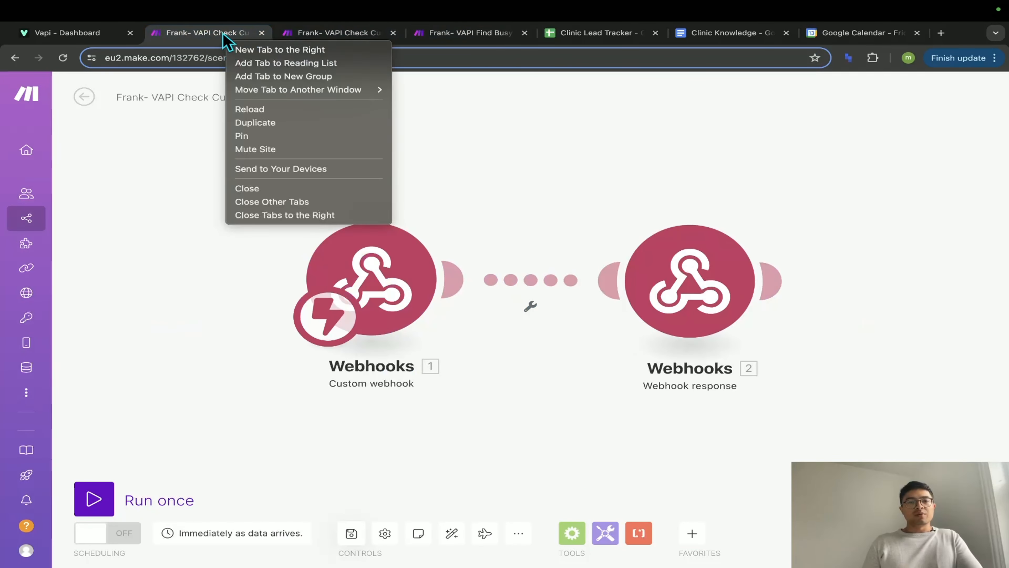
pyautogui.click(276, 111)
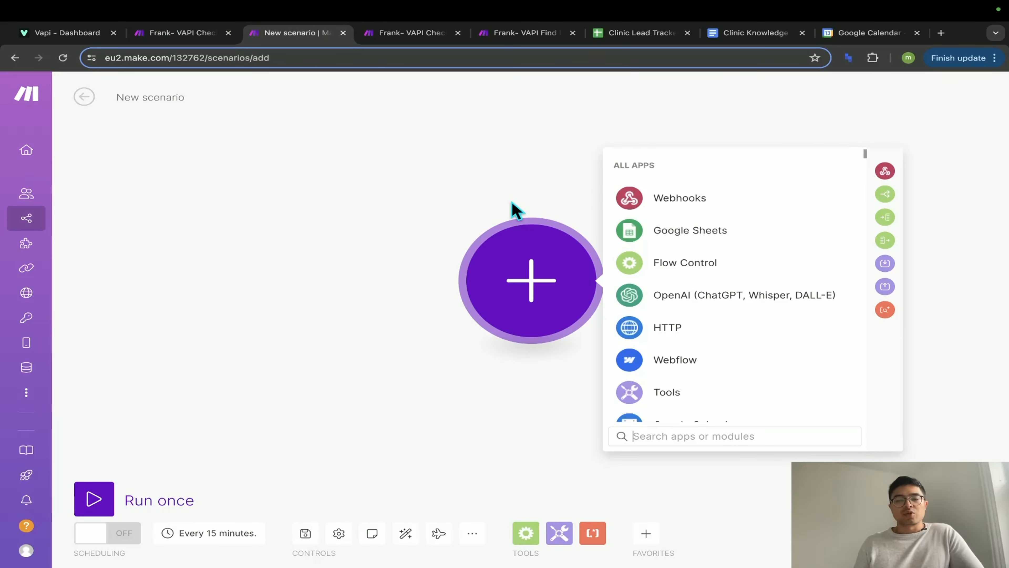
pyautogui.click(413, 235)
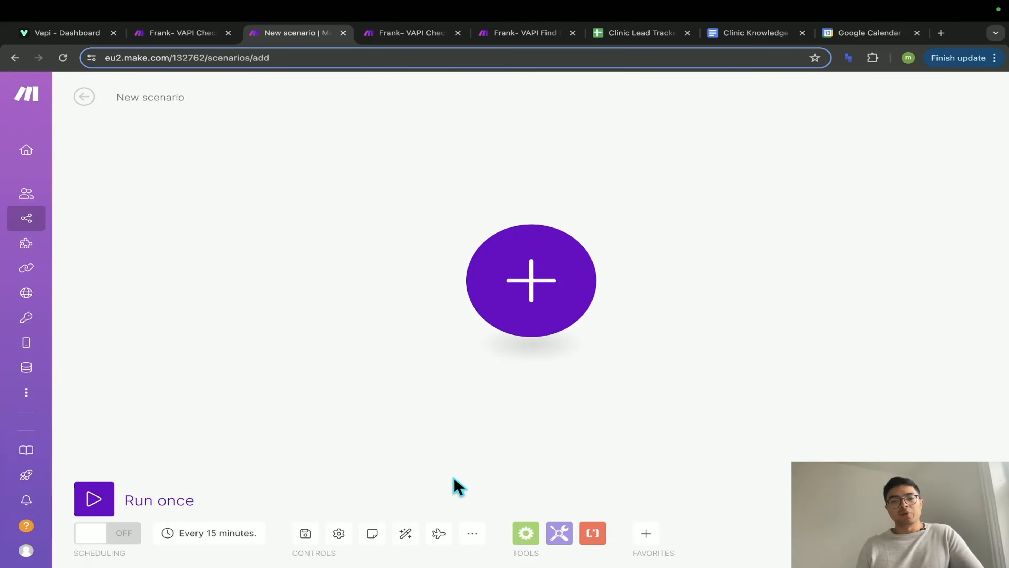
# - Import the VAPIBusyTimes.json blueprint from Downloads and save the loaded scenario
pyautogui.click(472, 533)
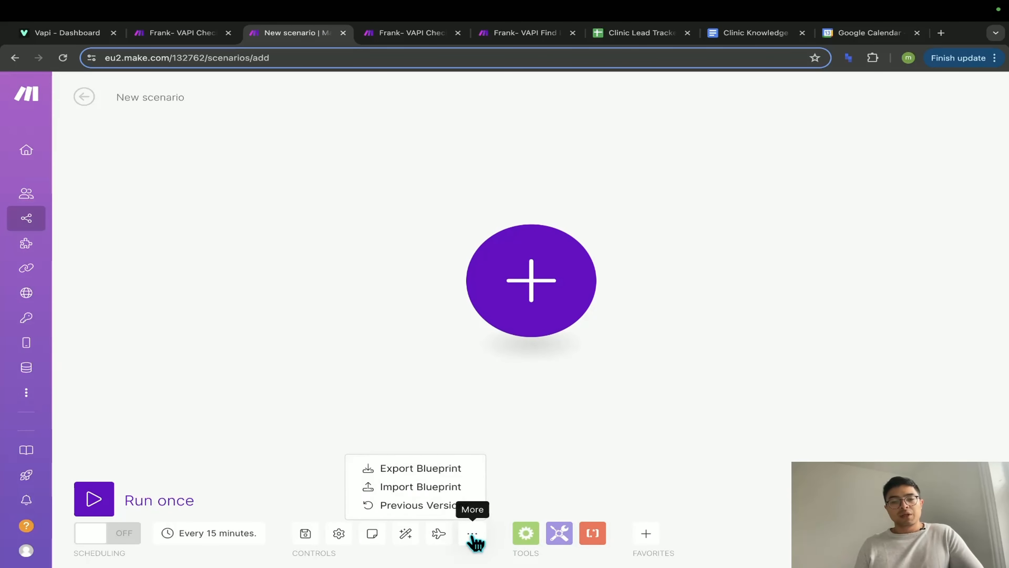
pyautogui.click(437, 486)
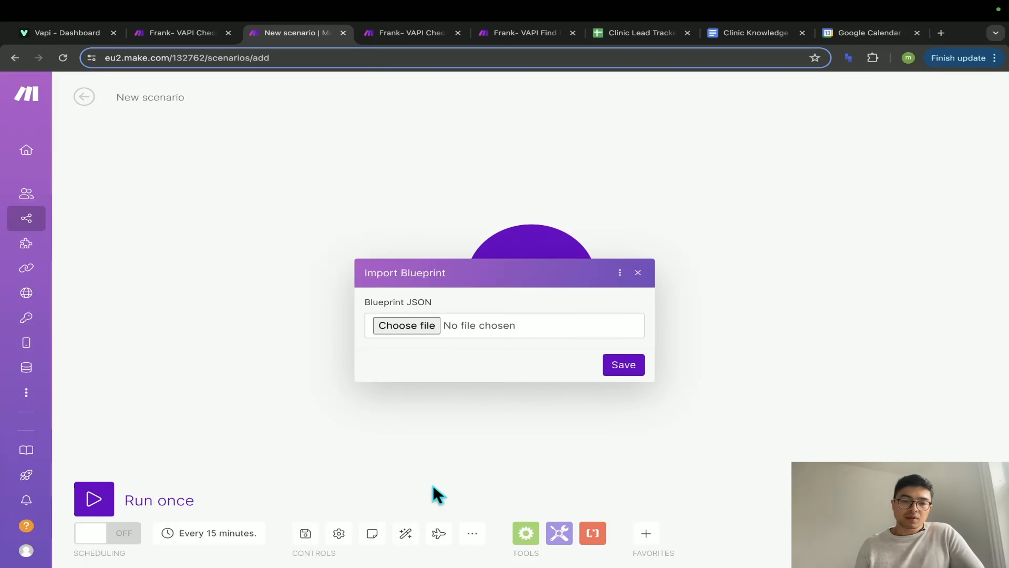
pyautogui.click(406, 325)
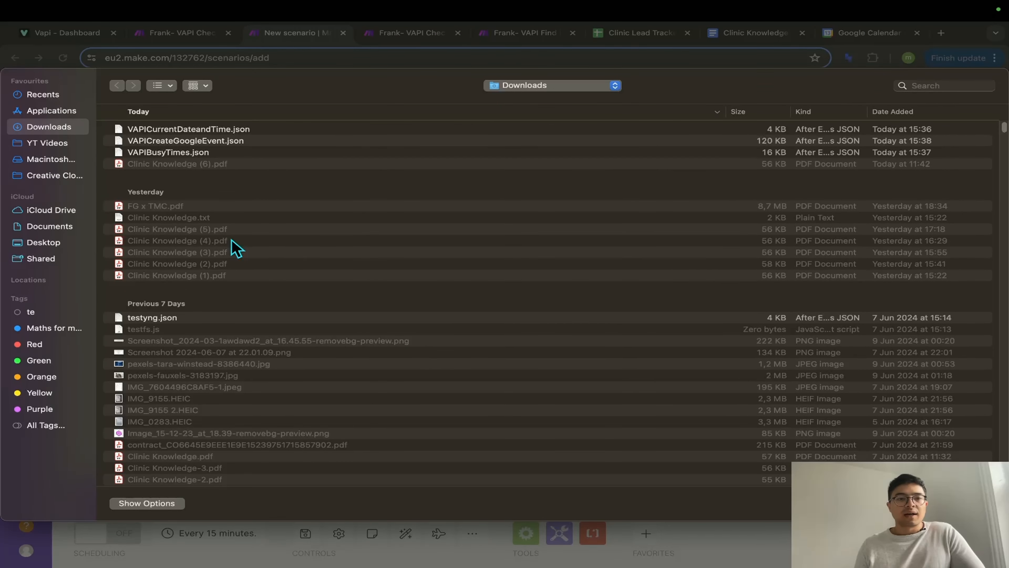
pyautogui.click(178, 155)
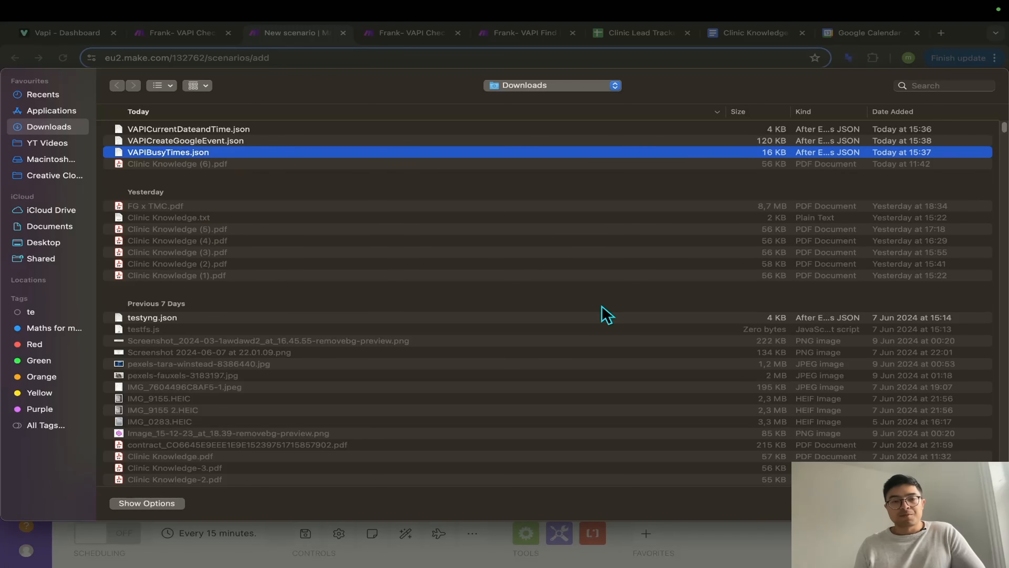
pyautogui.press('Return')
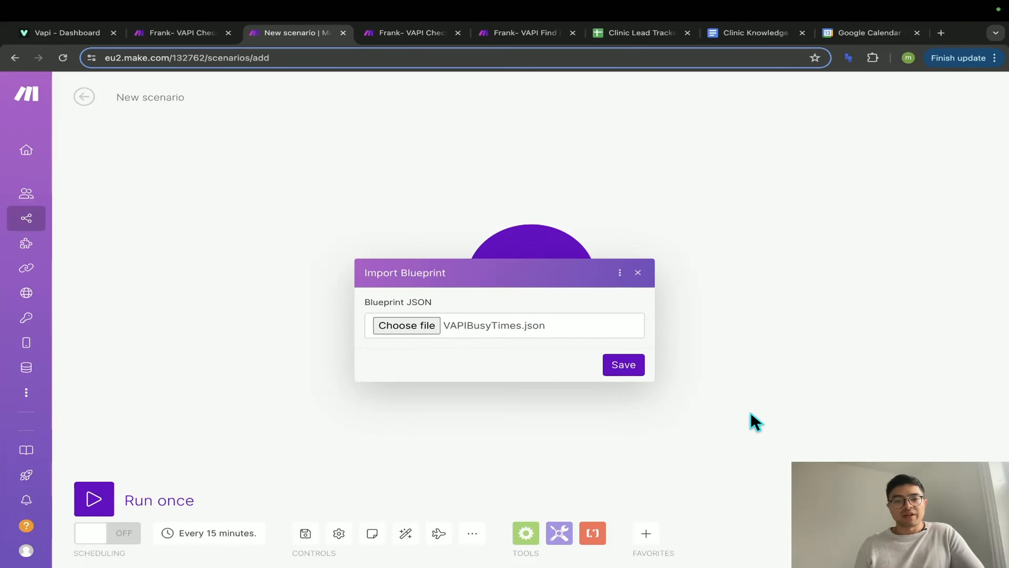
pyautogui.click(623, 365)
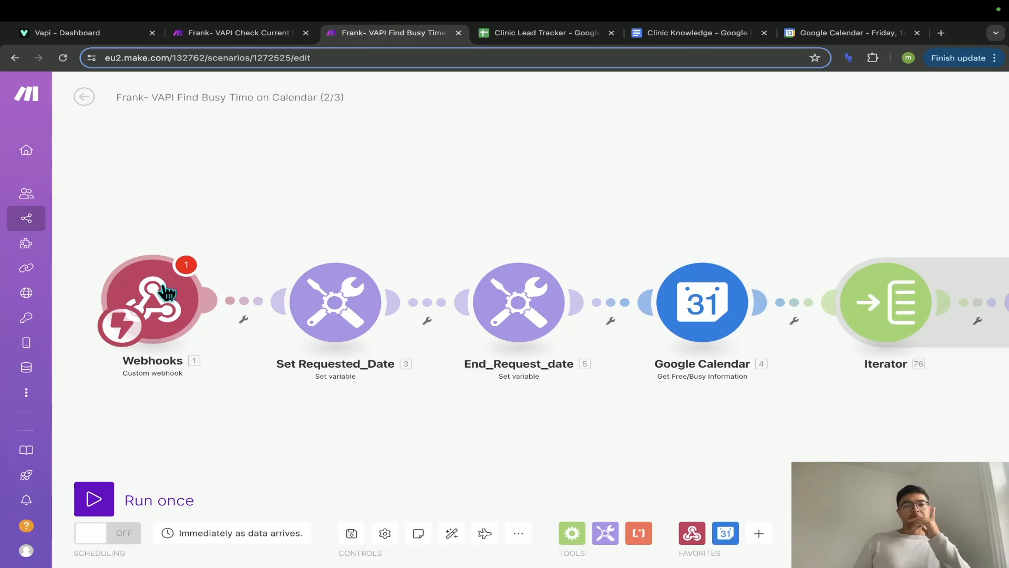
# - Create a new trigger webhook named VapiFindBusyTimes, copy its address, and return to Vapi
pyautogui.click(167, 308)
pyautogui.click(478, 294)
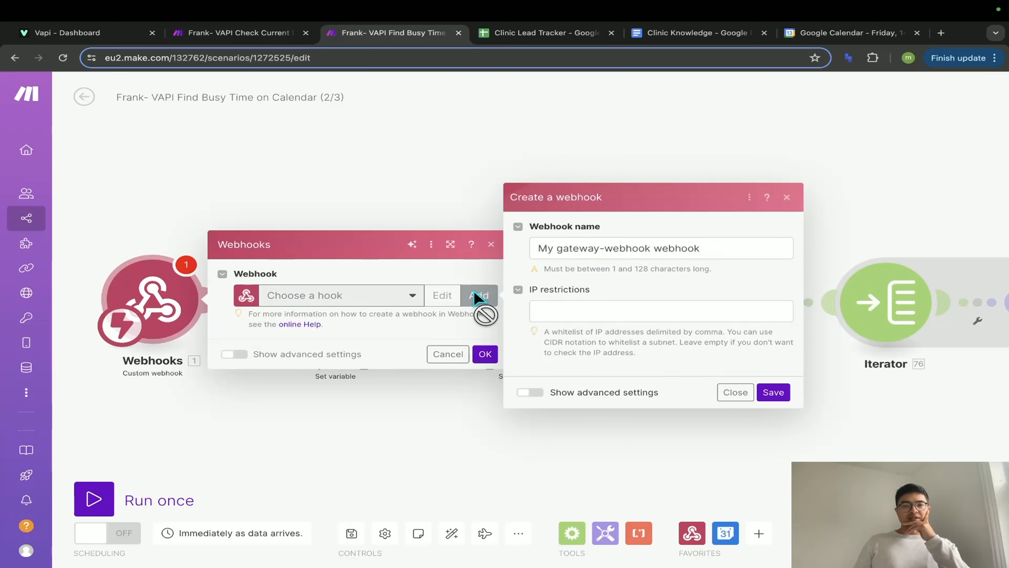
pyautogui.tripleClick(604, 256)
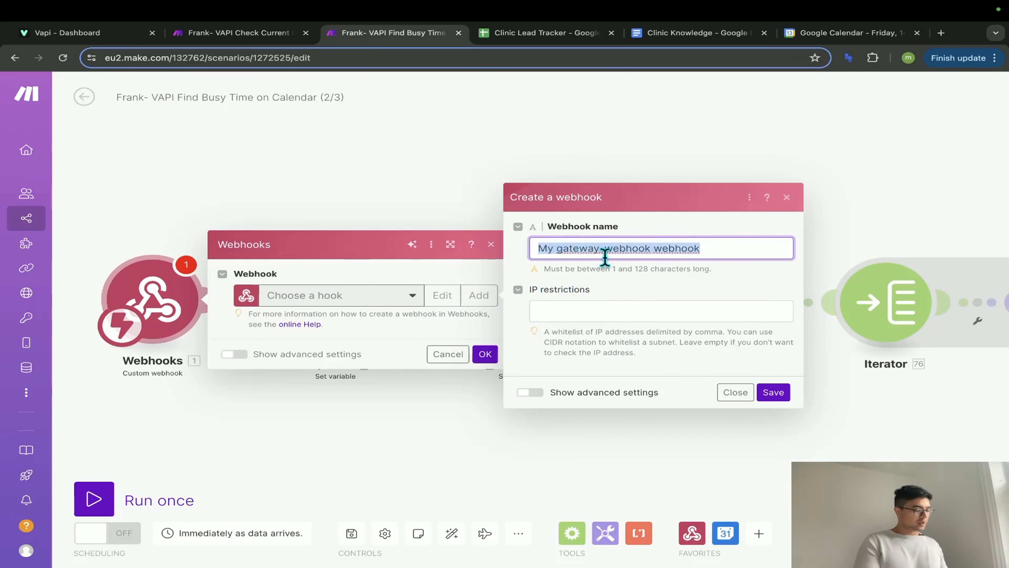
pyautogui.write('Vapi')
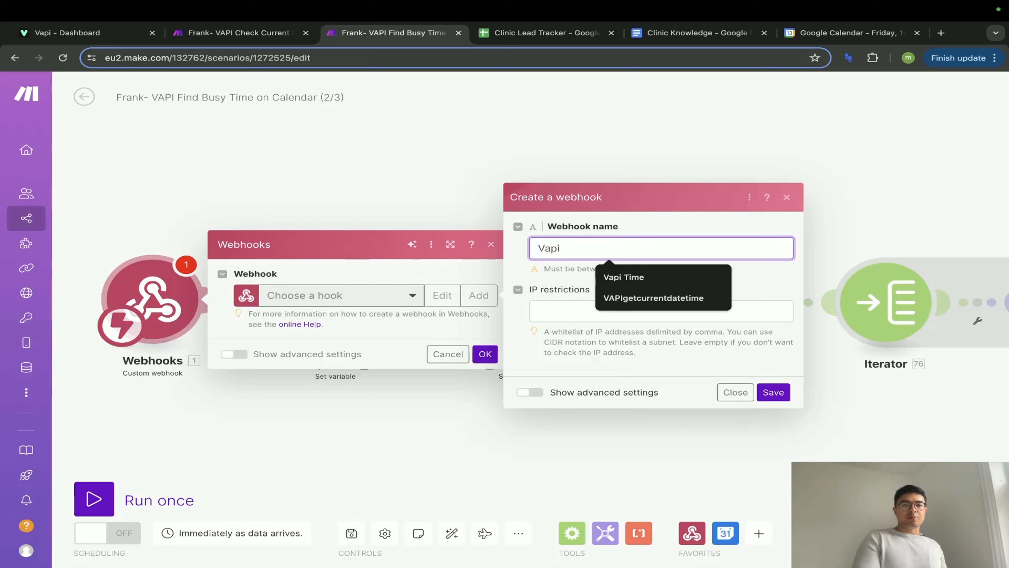
pyautogui.write('FindBUsyTi')
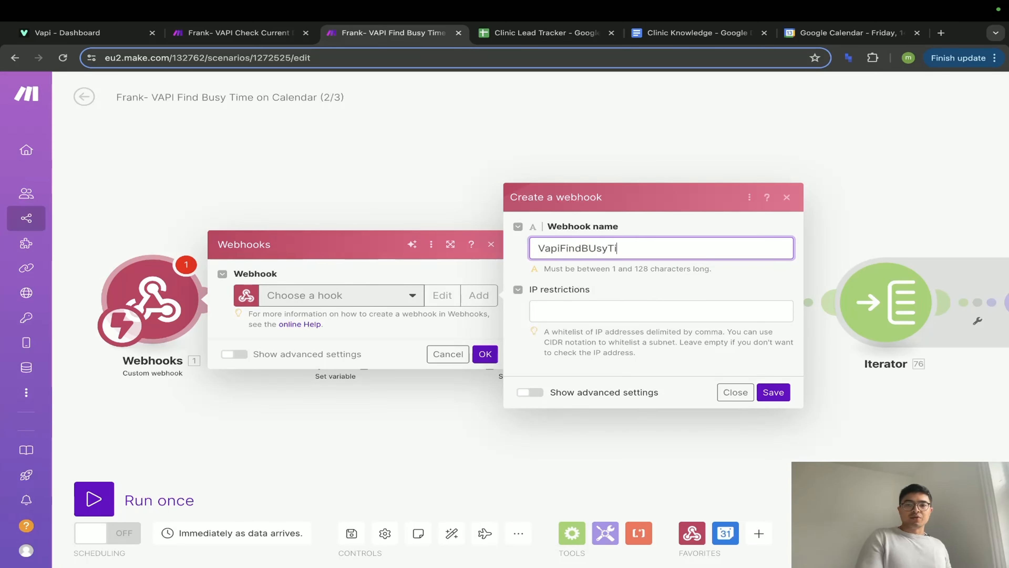
pyautogui.press('BackSpace')
pyautogui.press('BackSpace')
pyautogui.press('BackSpace')
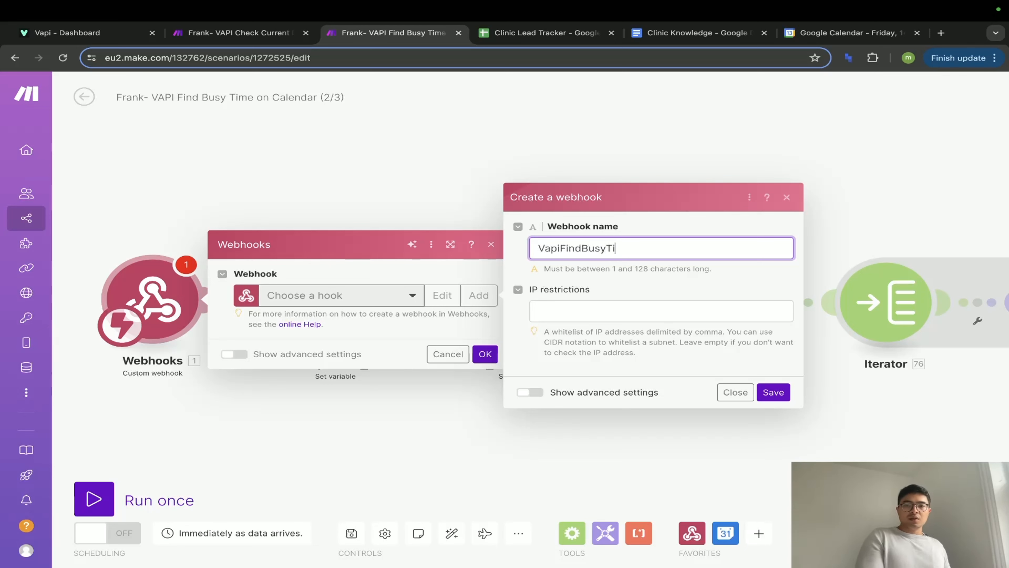
pyautogui.write('mes')
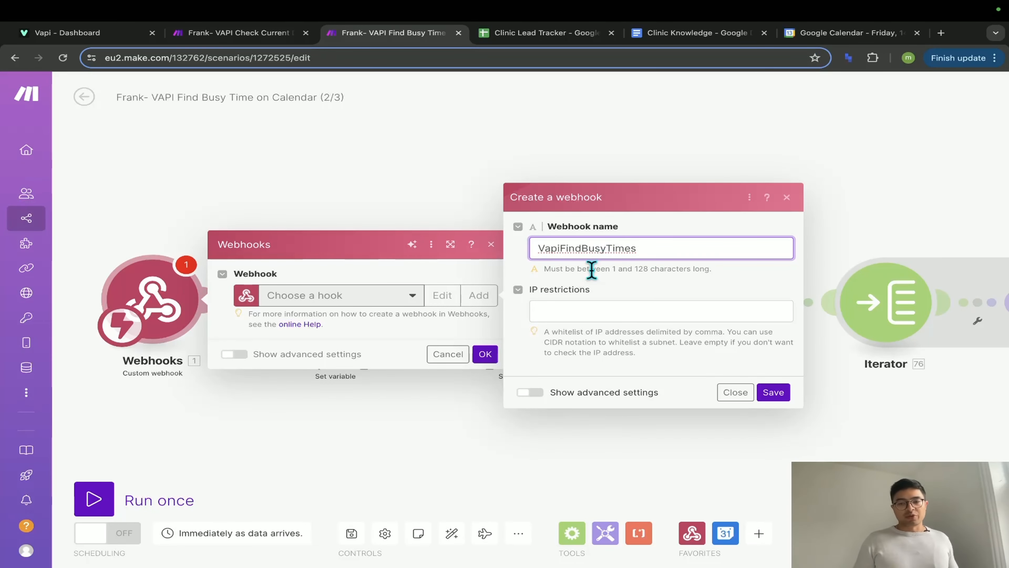
pyautogui.click(758, 392)
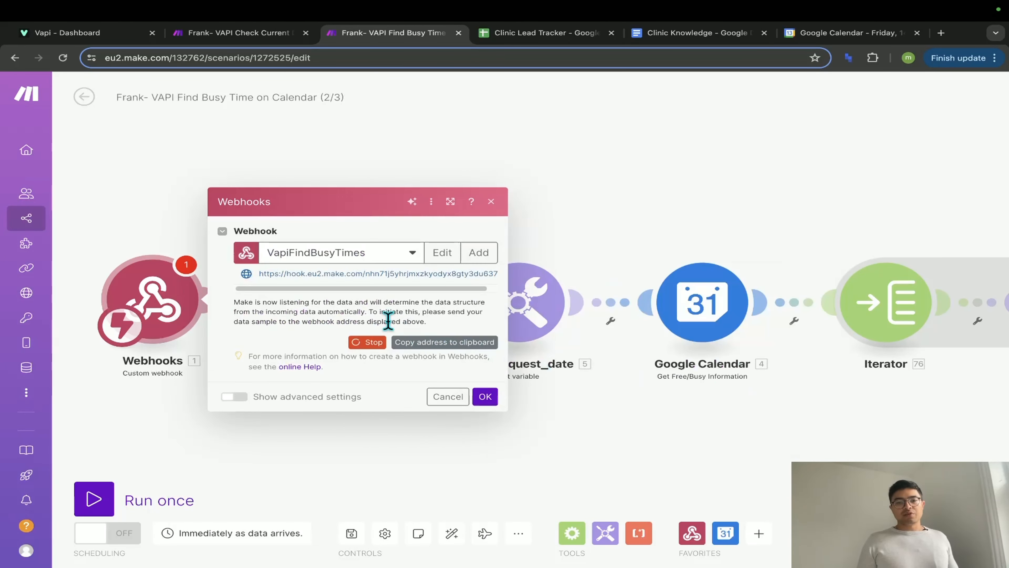
pyautogui.click(442, 322)
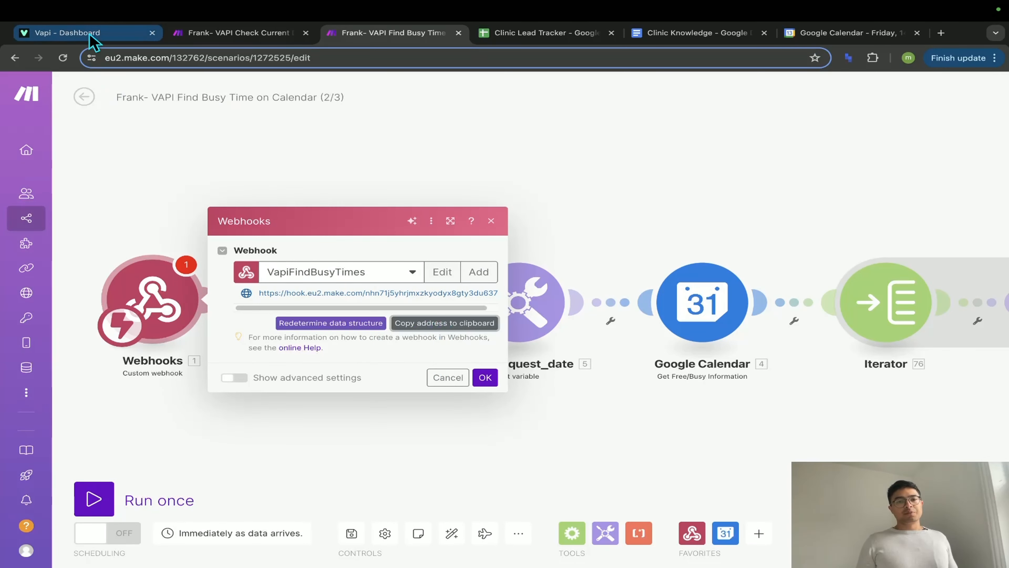
pyautogui.click(80, 33)
# - Paste the new webhook address as GetAvailableSlots' server URL, add '5' to the secret, and publish
pyautogui.scroll(-2, 496, 293)
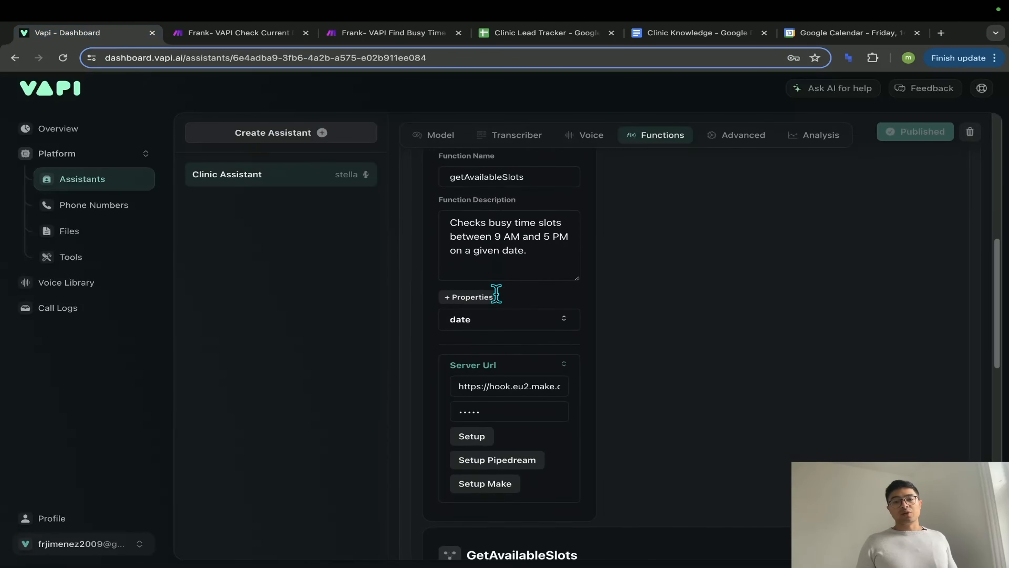
pyautogui.tripleClick(506, 366)
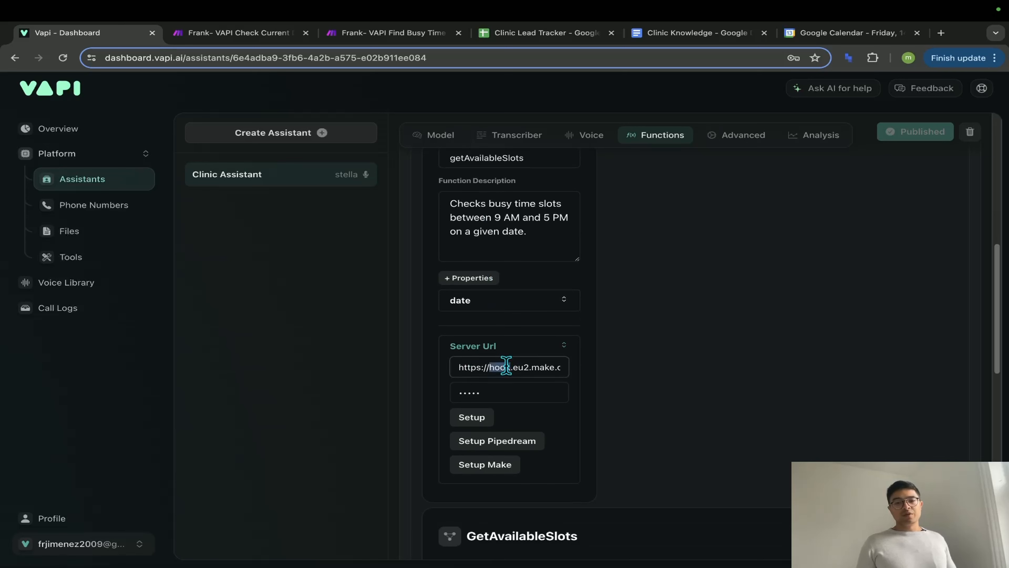
pyautogui.press('super+v')
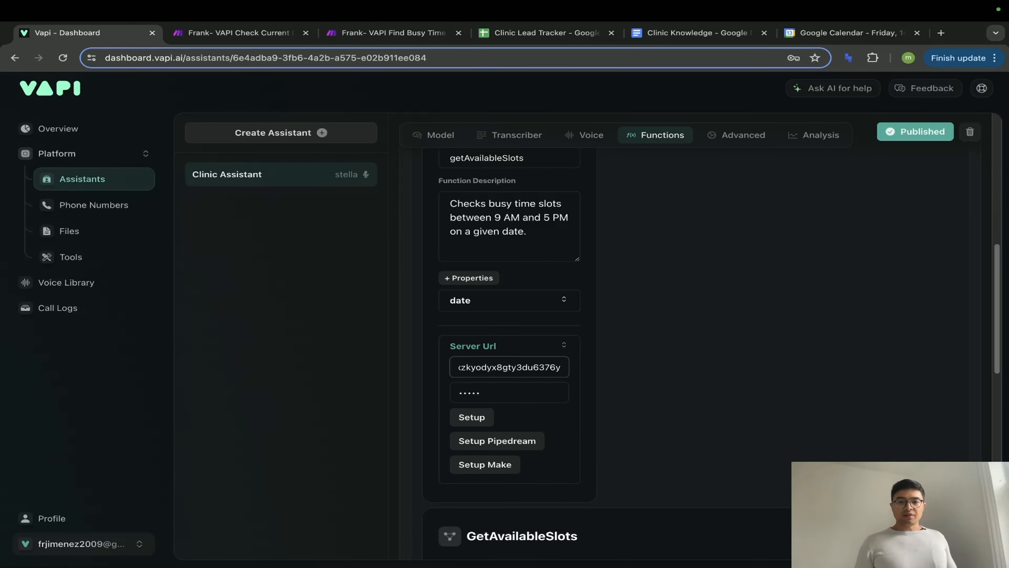
pyautogui.press('Tab')
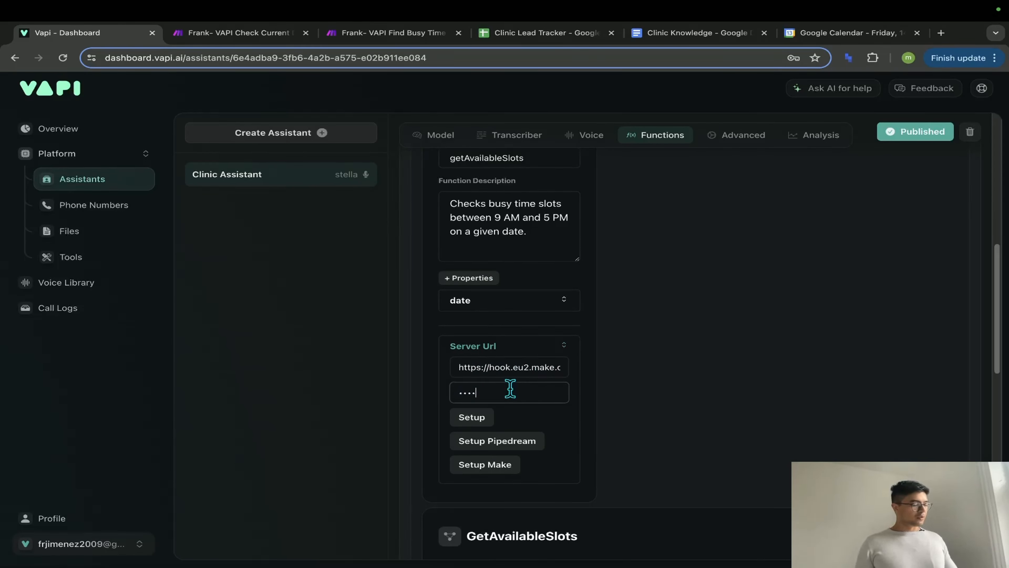
pyautogui.write('5')
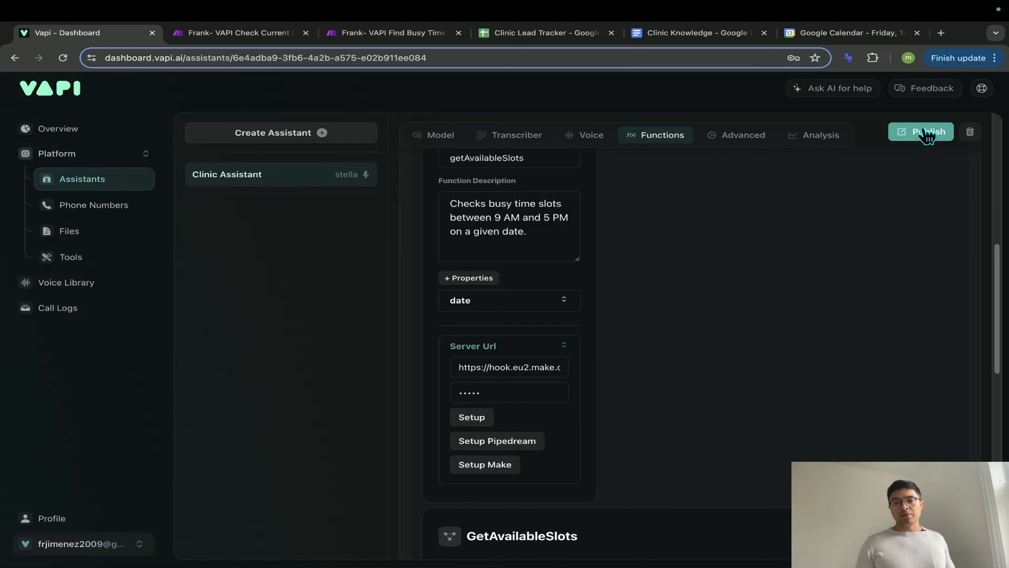
pyautogui.click(927, 135)
pyautogui.scroll(-2, 745, 394)
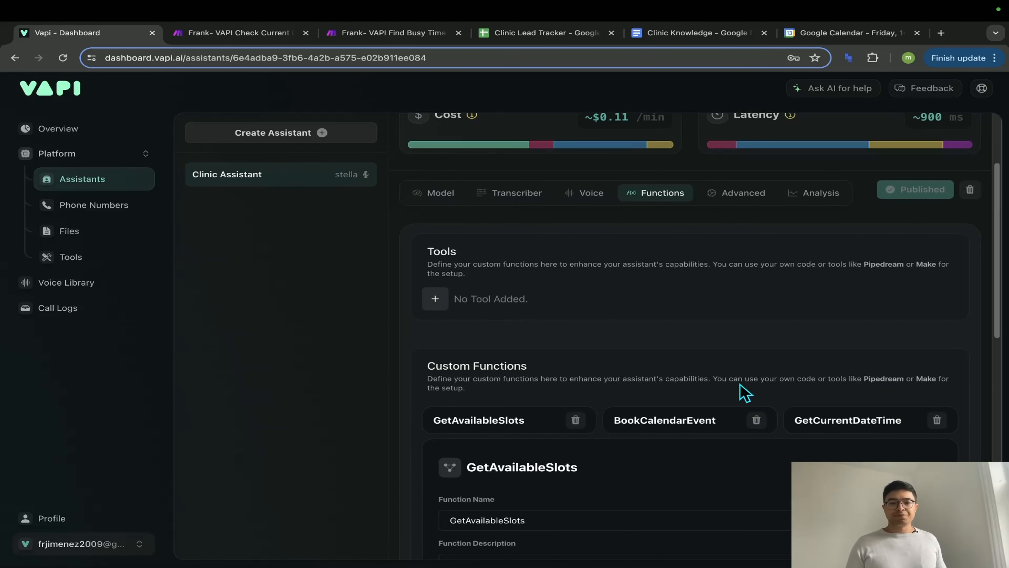
pyautogui.scroll(-4, 745, 393)
pyautogui.scroll(1, 735, 393)
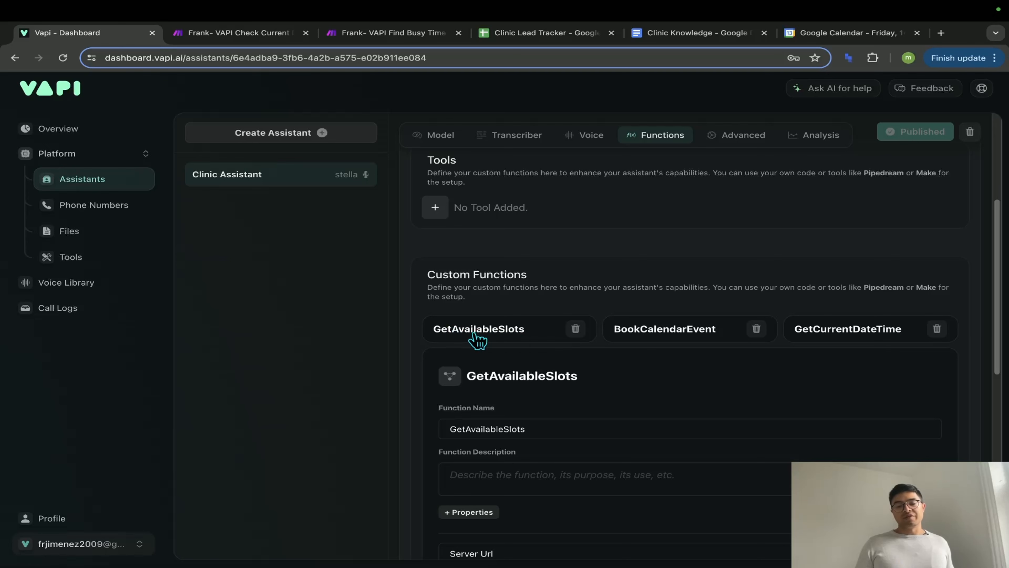
pyautogui.click(359, 38)
# - Add a new Set variable module to the Find Busy Time canvas
pyautogui.click(343, 151)
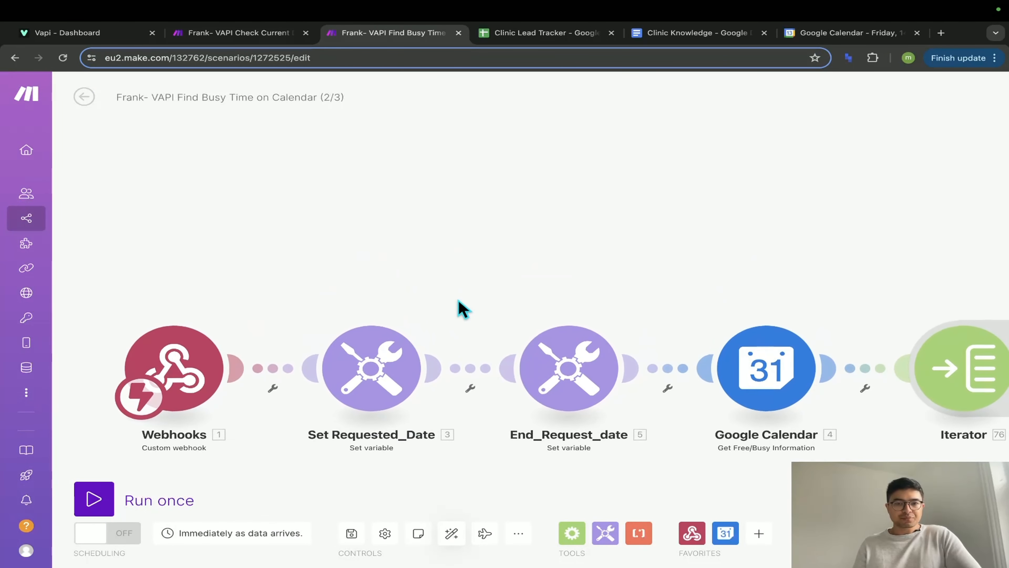
pyautogui.rightClick(402, 229)
pyautogui.click(417, 237)
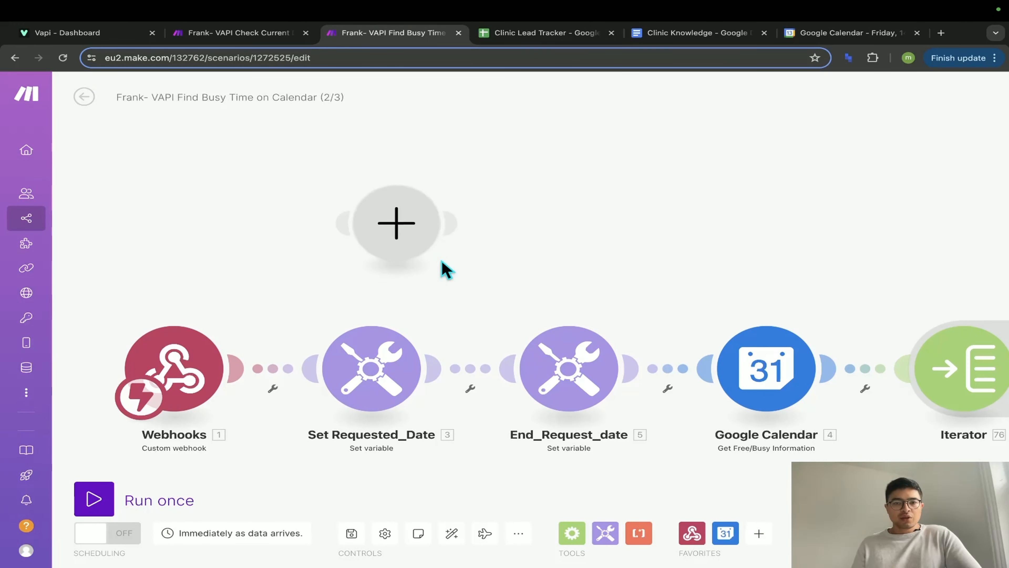
pyautogui.click(374, 232)
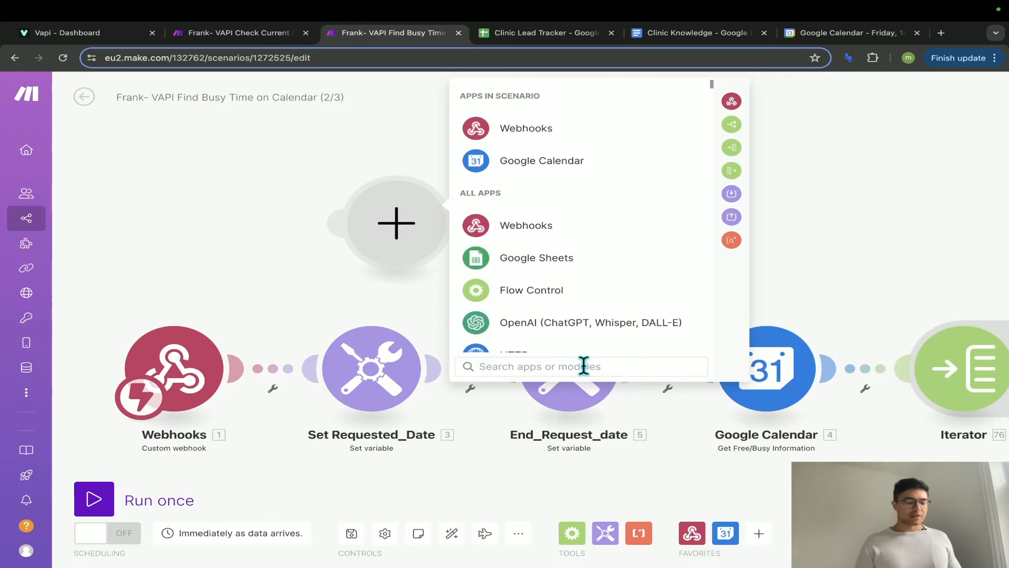
pyautogui.write('set vari')
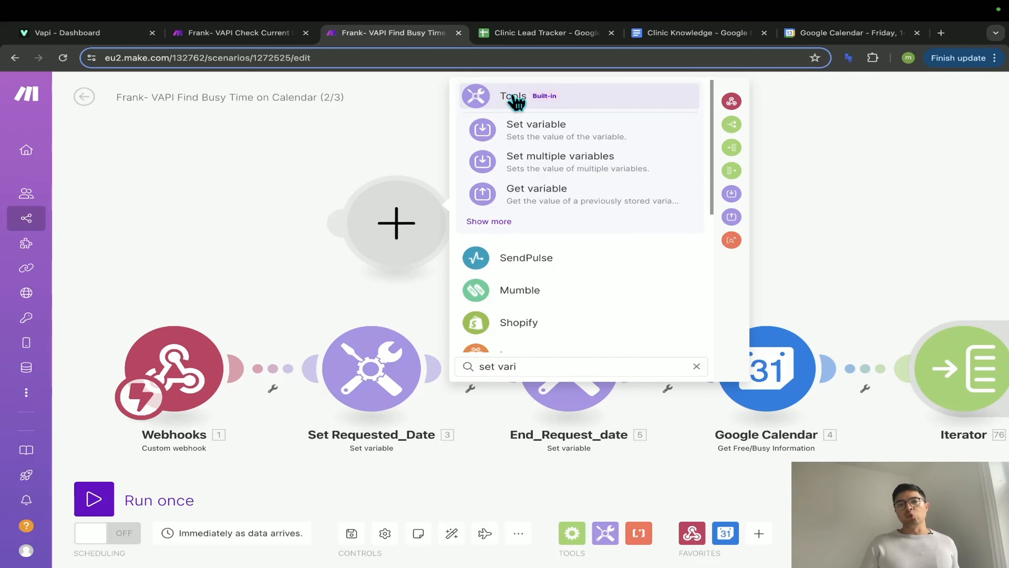
pyautogui.click(540, 131)
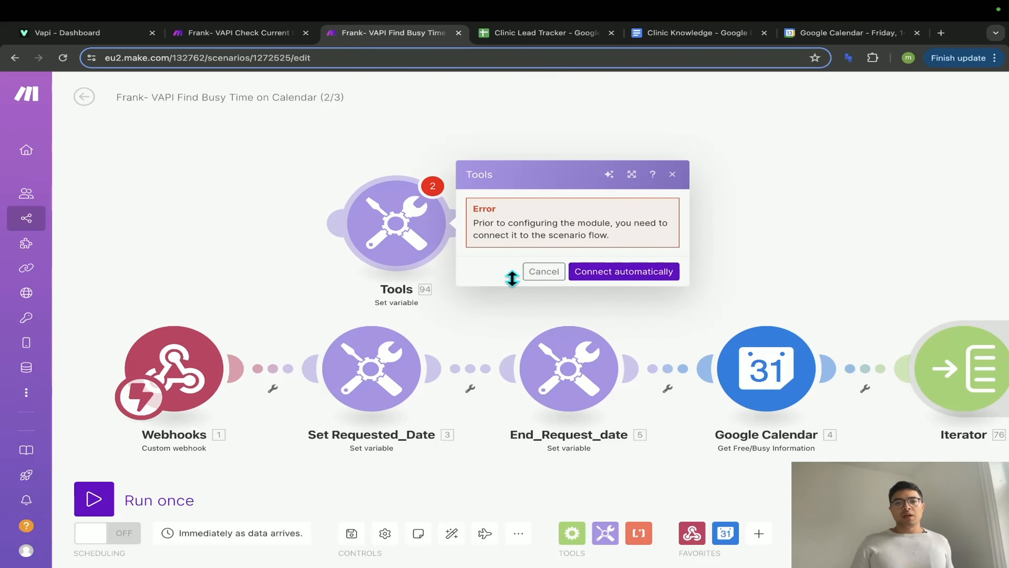
pyautogui.click(542, 274)
# - Rearrange modules, unlink Set Requested_Date from Webhooks, and connect the new module after the trigger
pyautogui.moveTo(370, 370); pyautogui.dragTo(844, 224)
pyautogui.moveTo(559, 387); pyautogui.dragTo(934, 346)
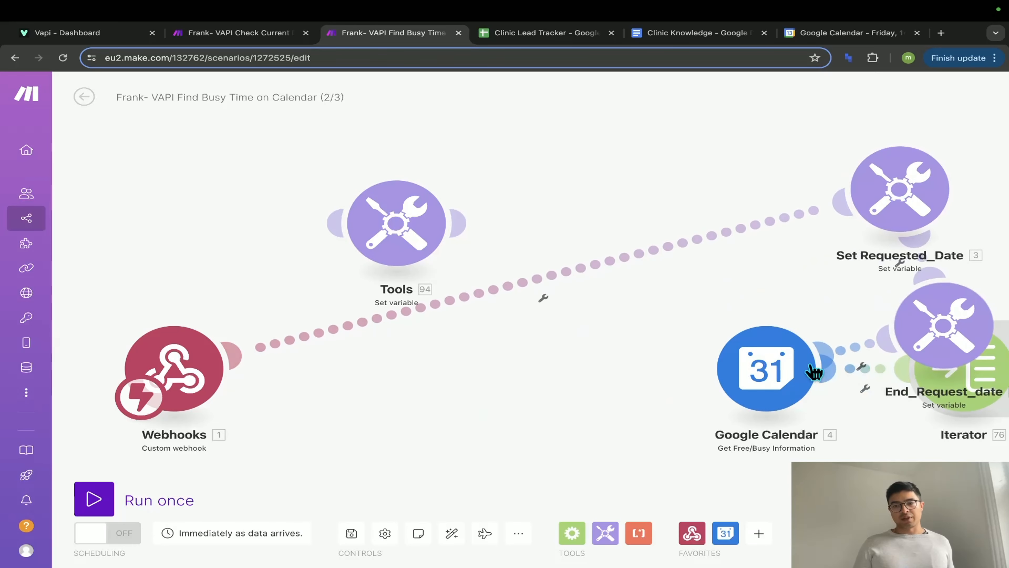
pyautogui.moveTo(769, 379); pyautogui.dragTo(885, 377)
pyautogui.rightClick(446, 345)
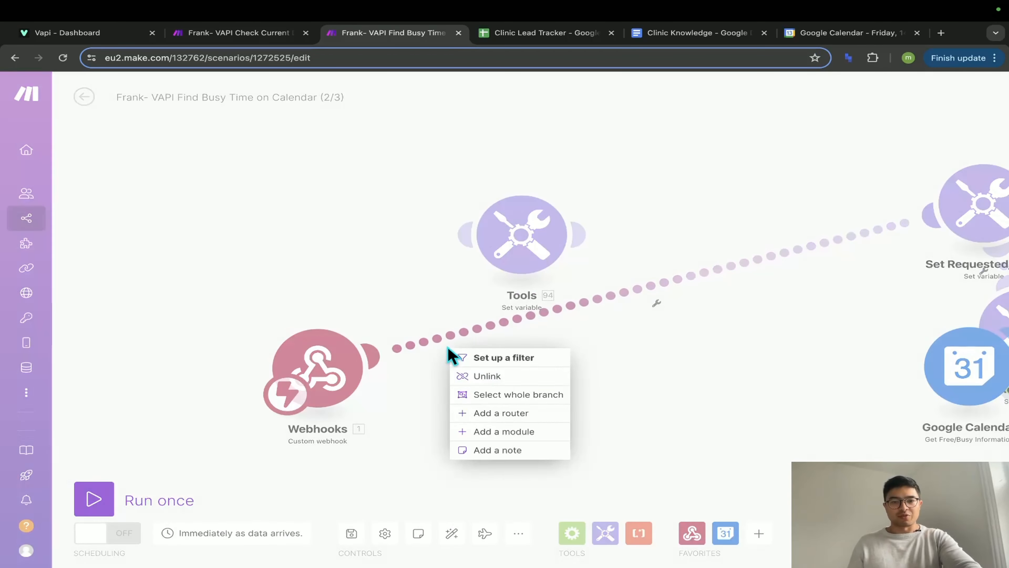
pyautogui.click(479, 374)
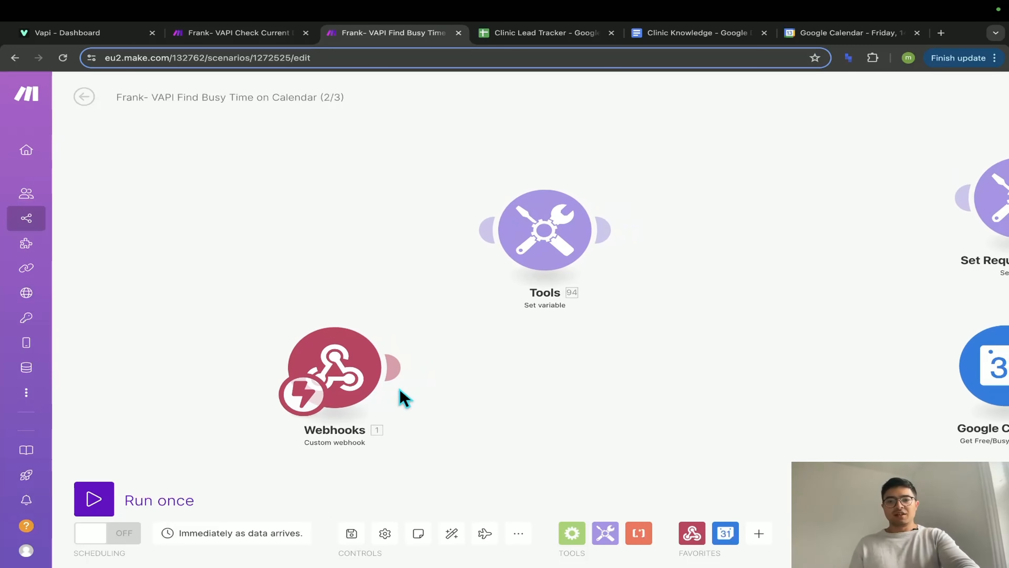
pyautogui.moveTo(501, 270); pyautogui.dragTo(500, 386)
pyautogui.click(496, 384)
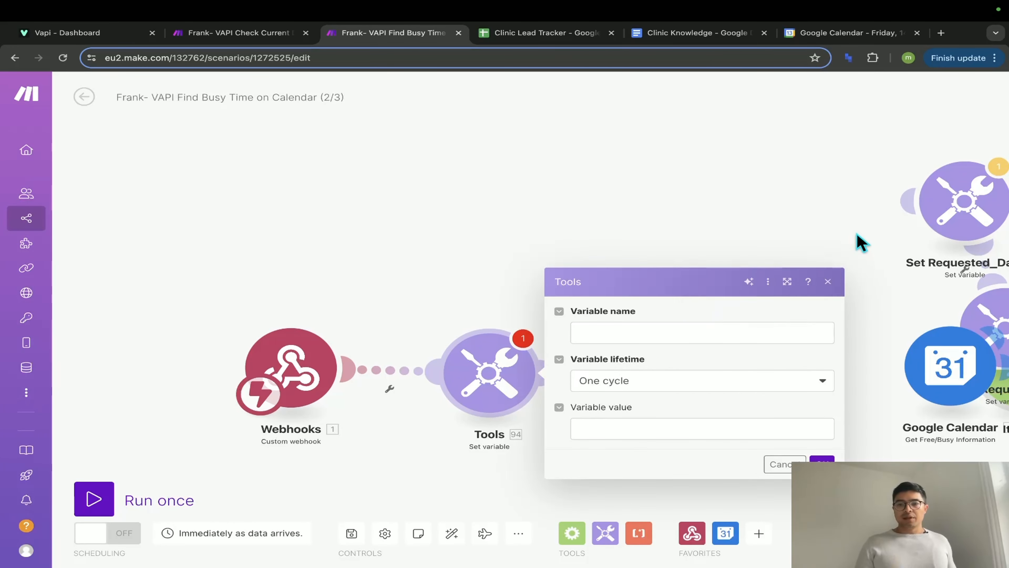
# - Edit the new Set variable module's name, appending an underscore
pyautogui.moveTo(858, 241); pyautogui.dragTo(750, 239)
pyautogui.click(559, 325)
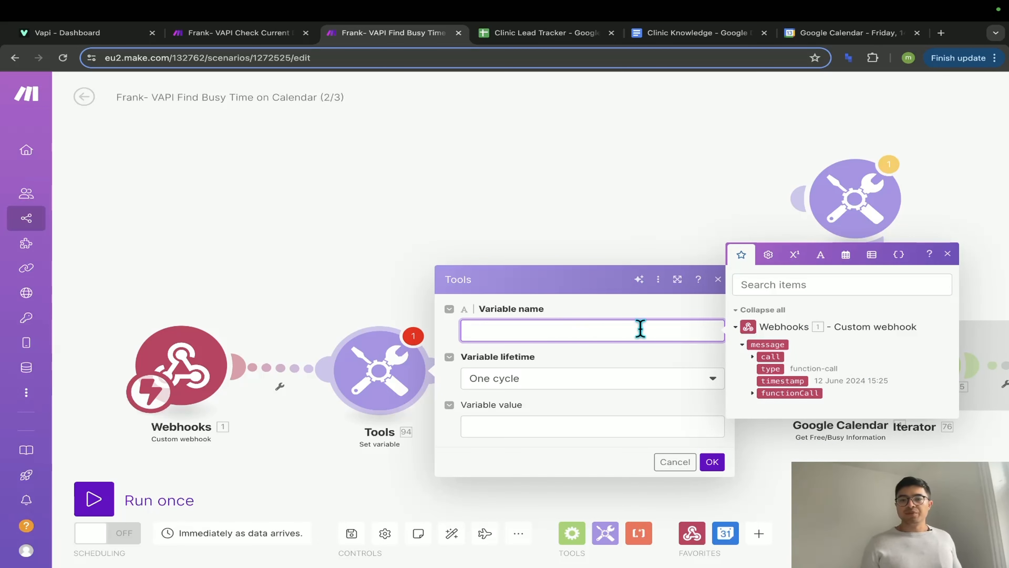
pyautogui.click(654, 350)
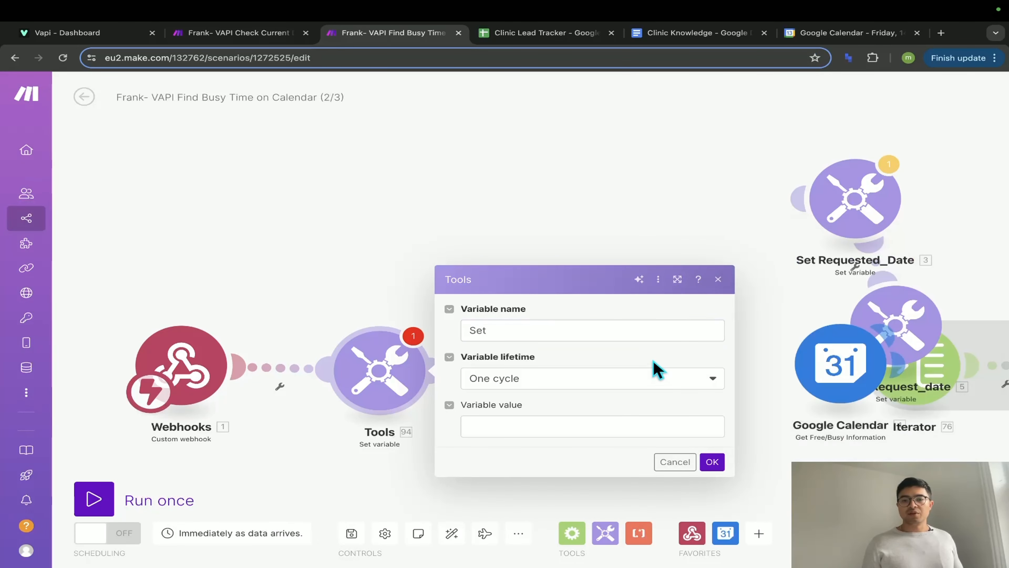
pyautogui.click(646, 330)
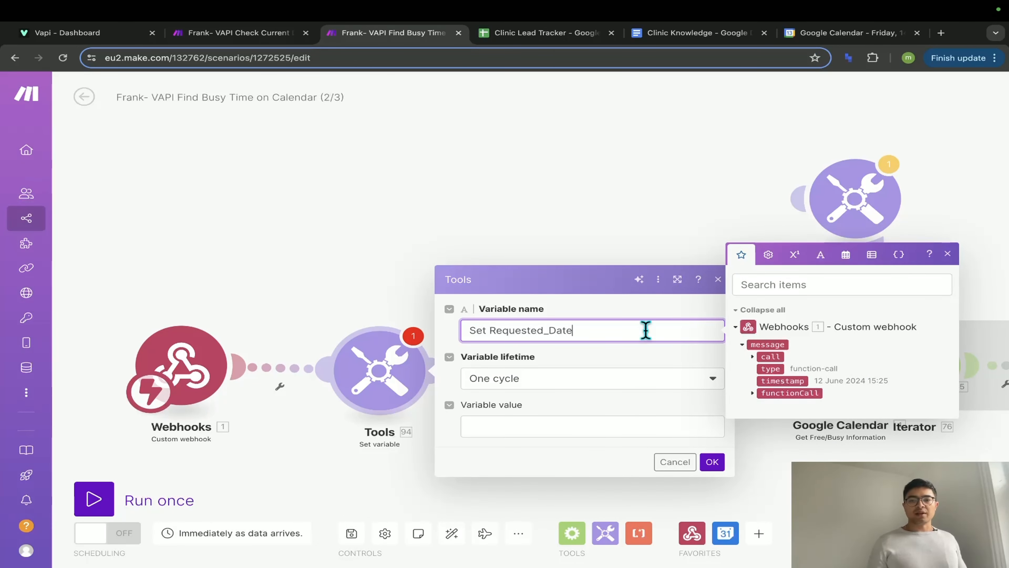
pyautogui.click(615, 224)
pyautogui.click(382, 369)
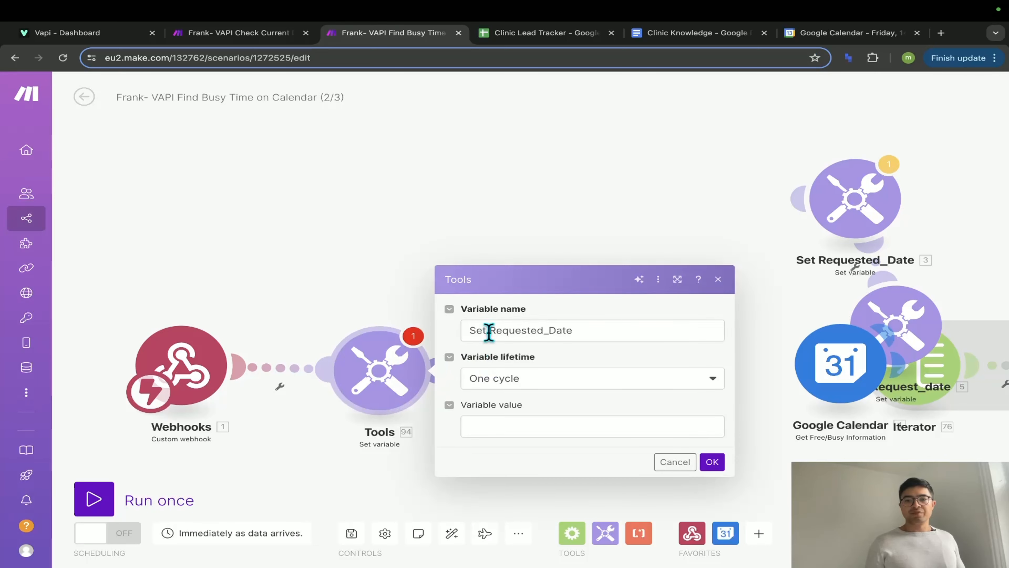
pyautogui.click(488, 332)
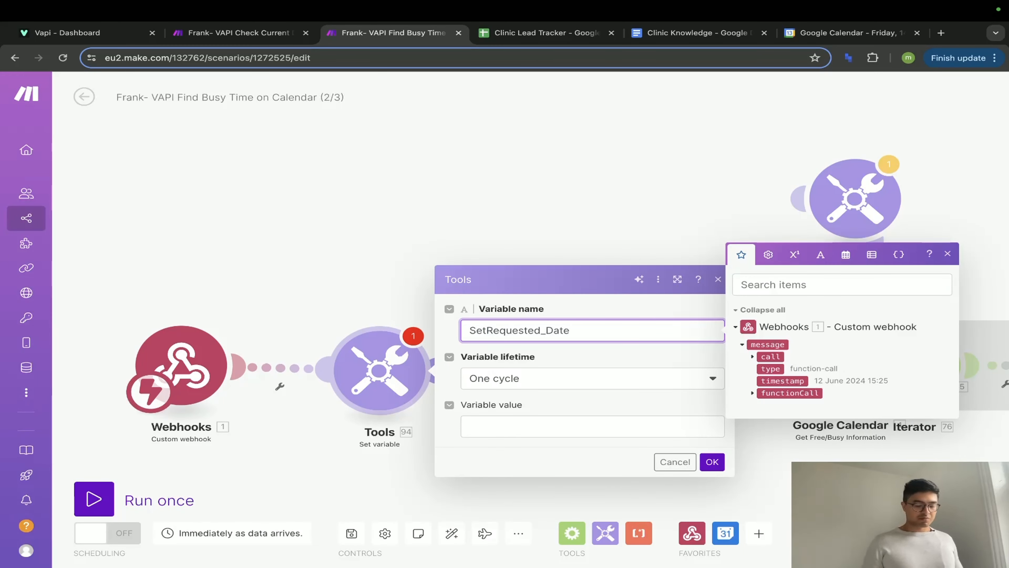
pyautogui.write('_')
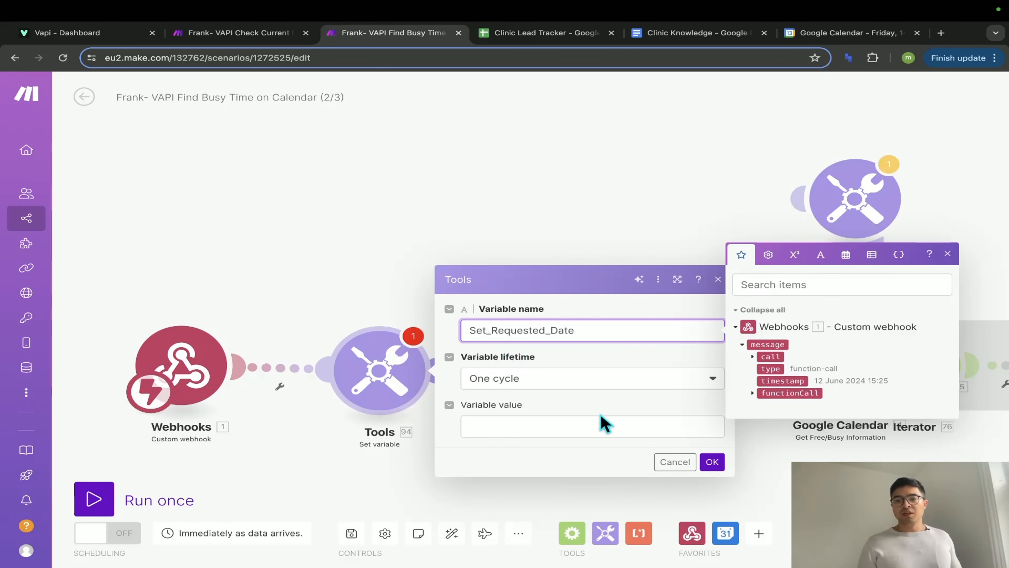
pyautogui.click(607, 421)
pyautogui.click(750, 260)
# - Link Set Requested_Date after the new module, review its formatDate value, and confirm it
pyautogui.moveTo(836, 216); pyautogui.dragTo(534, 357)
pyautogui.click(605, 255)
pyautogui.click(534, 357)
pyautogui.moveTo(637, 397); pyautogui.dragTo(889, 398)
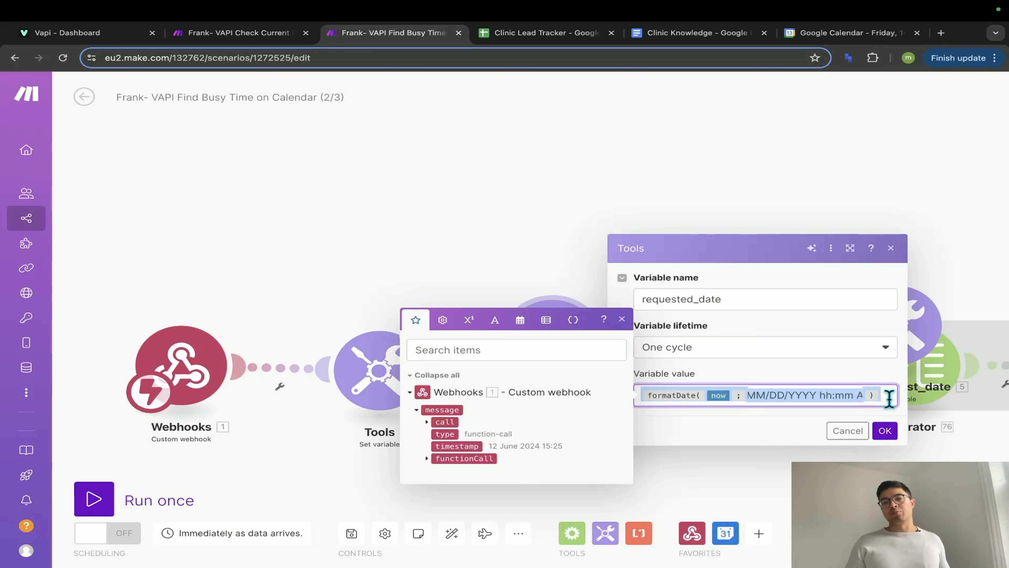
pyautogui.click(888, 399)
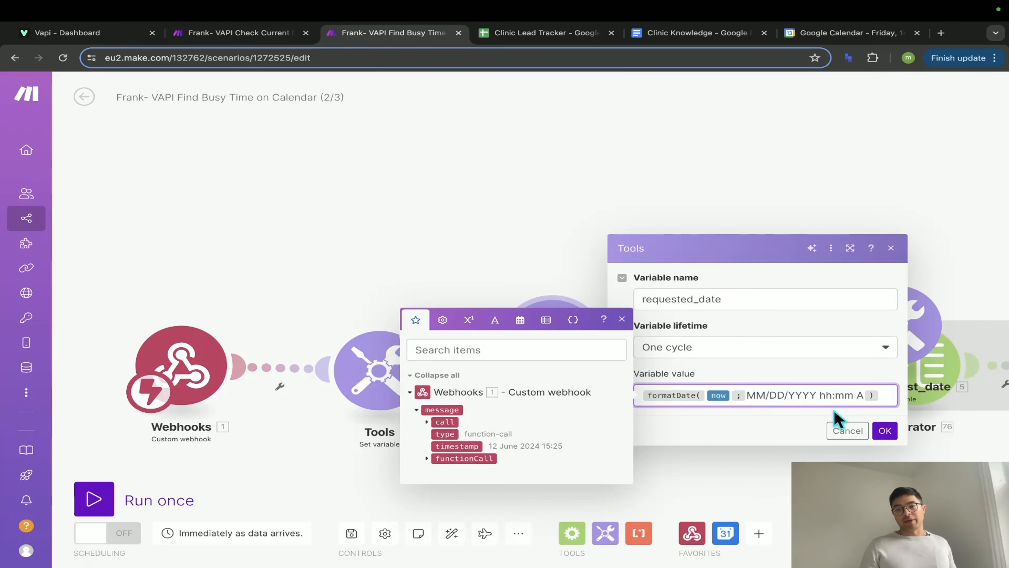
pyautogui.click(885, 431)
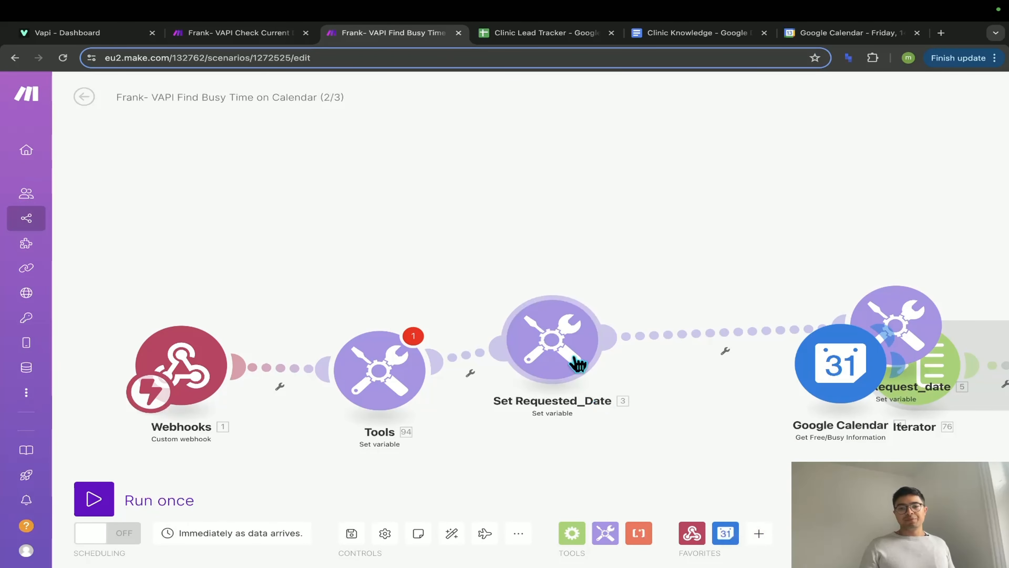
pyautogui.rightClick(402, 364)
# - Delete the extra Set variable module and line up Set Requested_Date, End_Request_date, Google Calendar and Iterator
pyautogui.click(497, 500)
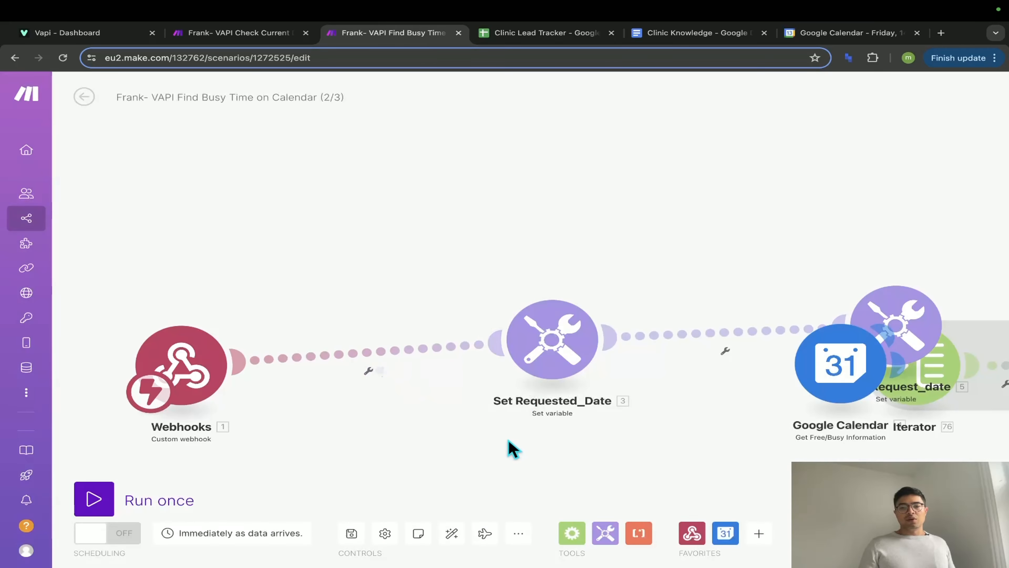
pyautogui.moveTo(798, 398); pyautogui.dragTo(811, 467)
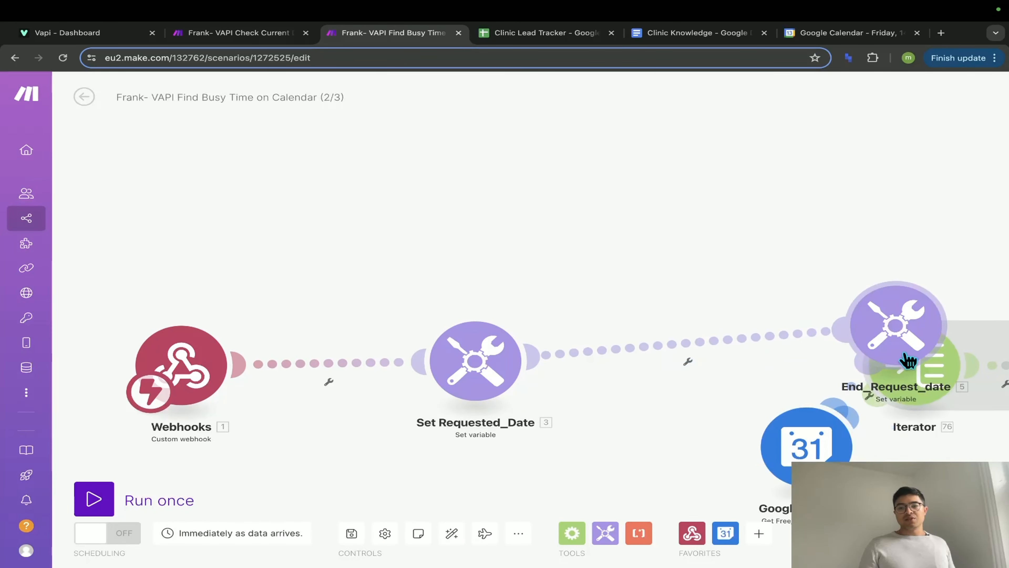
pyautogui.moveTo(908, 356); pyautogui.dragTo(715, 398)
pyautogui.moveTo(791, 442); pyautogui.dragTo(800, 375)
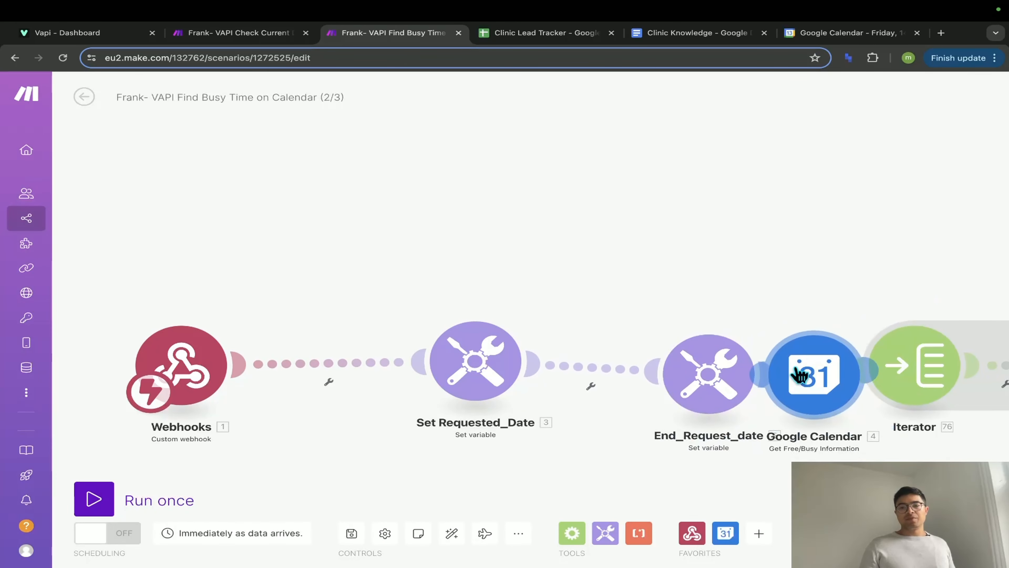
pyautogui.click(449, 539)
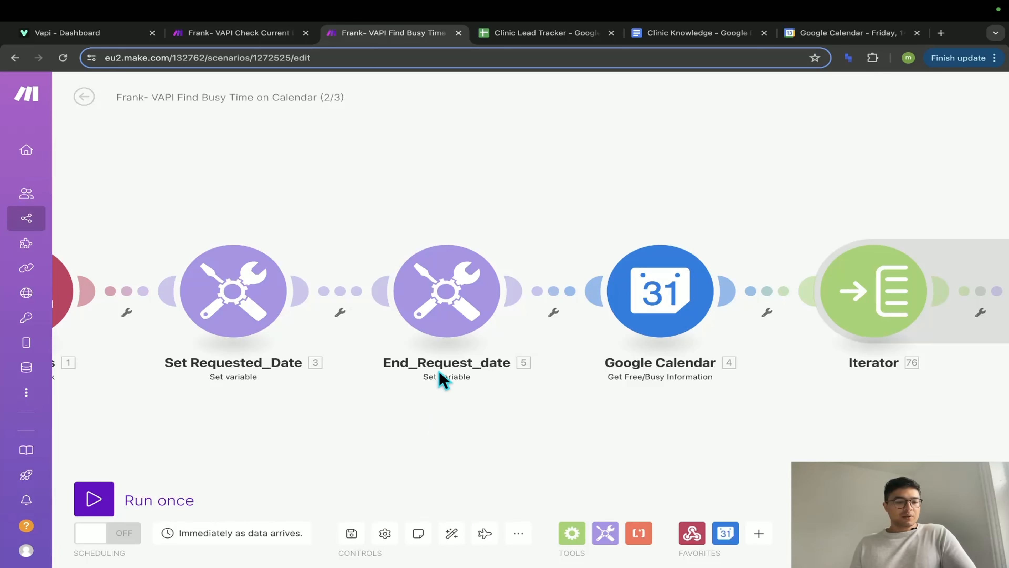
# - Check the date values in the End_Request_date and Set Requested_Date modules
pyautogui.click(458, 316)
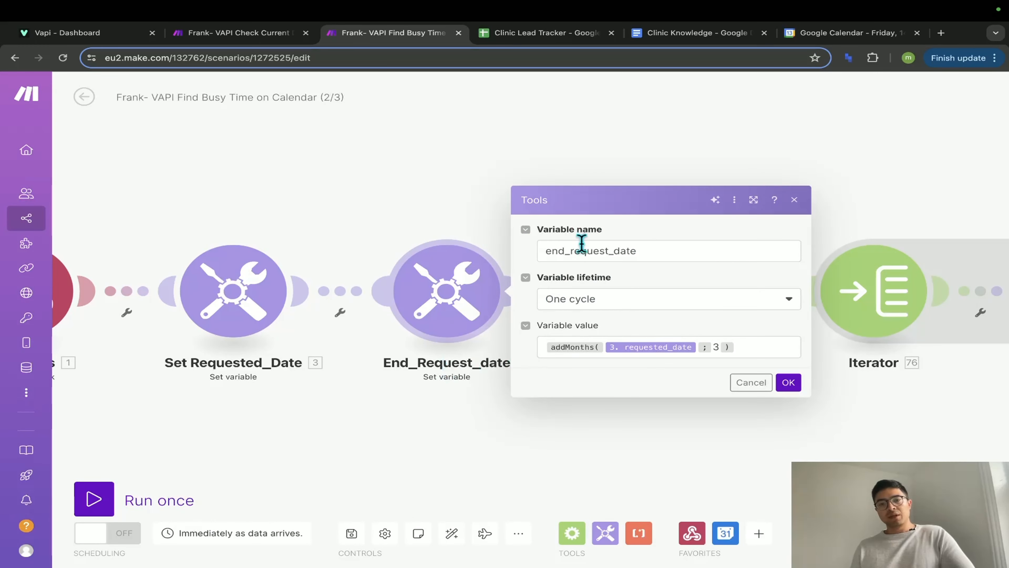
pyautogui.click(753, 350)
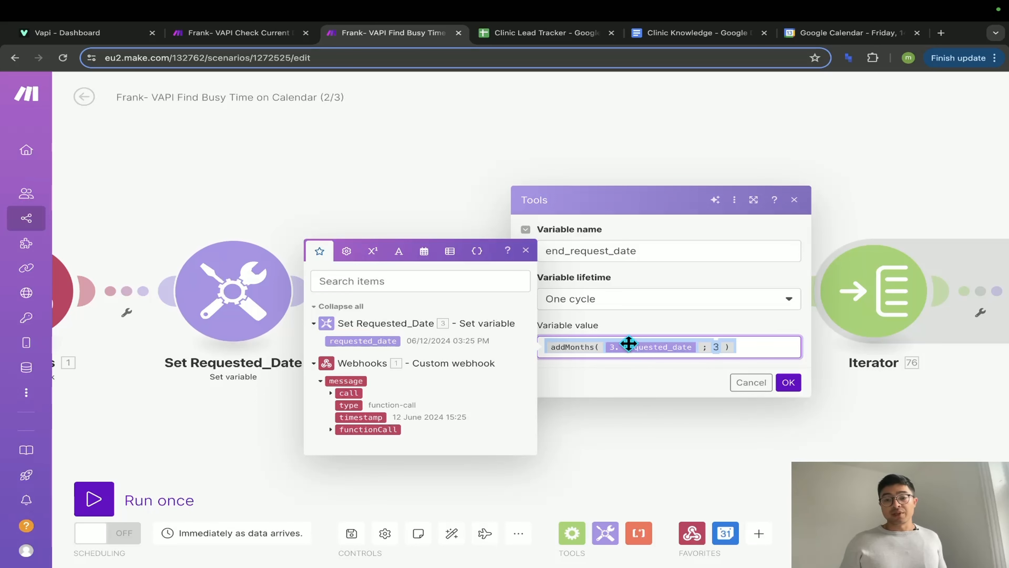
pyautogui.click(618, 433)
pyautogui.click(255, 302)
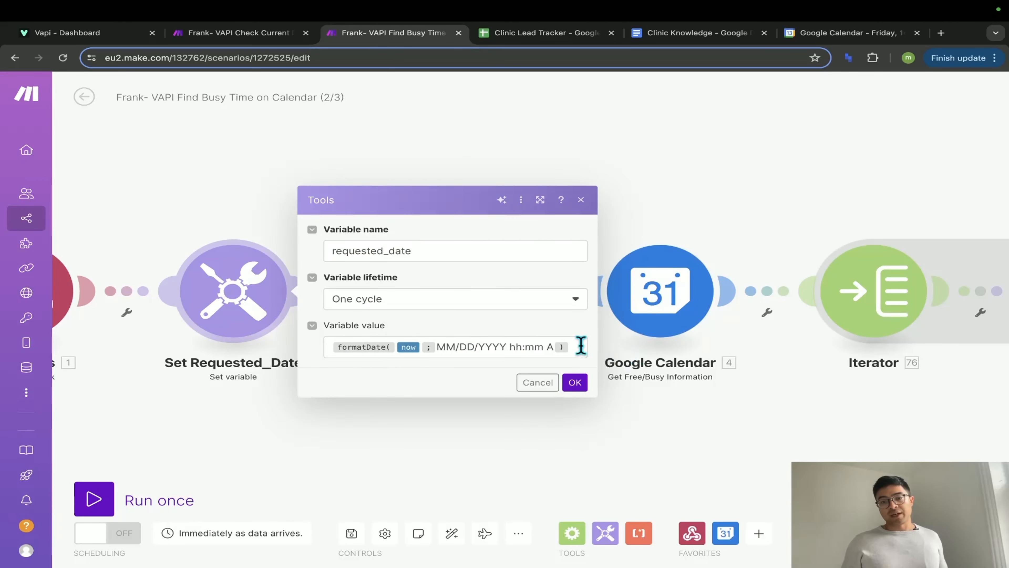
pyautogui.moveTo(581, 346); pyautogui.dragTo(464, 352)
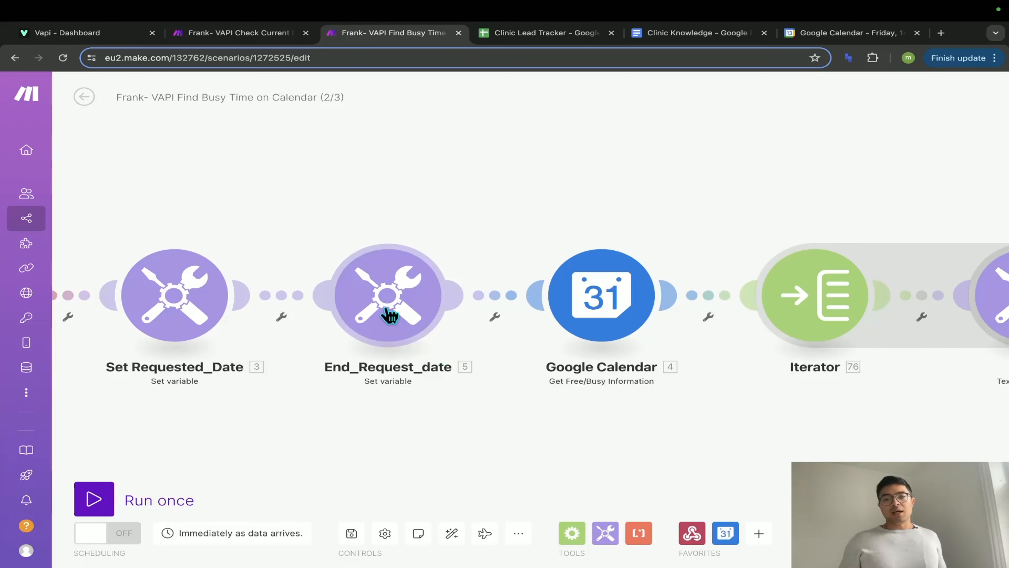
pyautogui.click(387, 314)
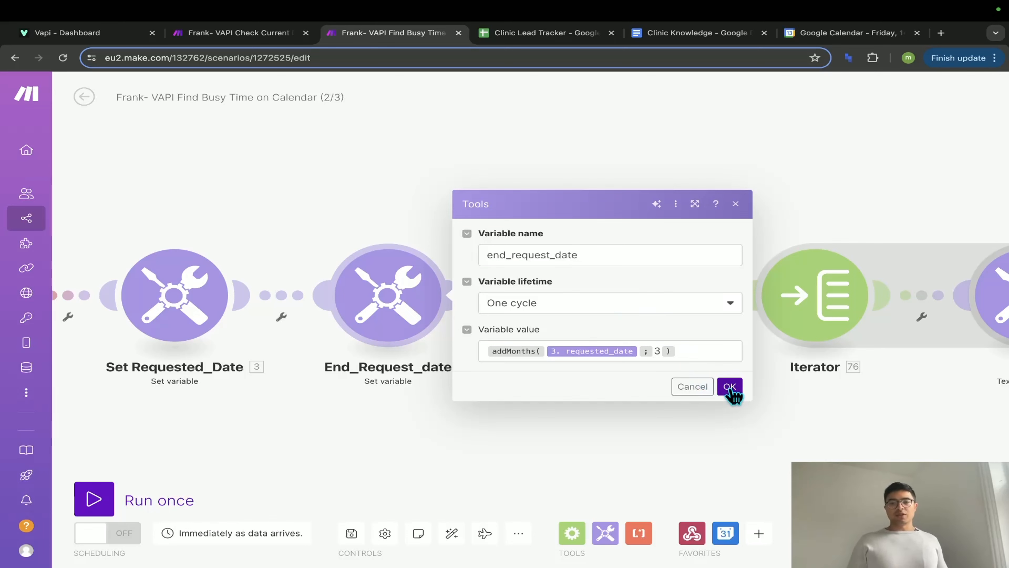
pyautogui.click(730, 387)
# - Review the Google Calendar free/busy range from requested_date to end_request_date
pyautogui.moveTo(617, 457); pyautogui.dragTo(439, 453)
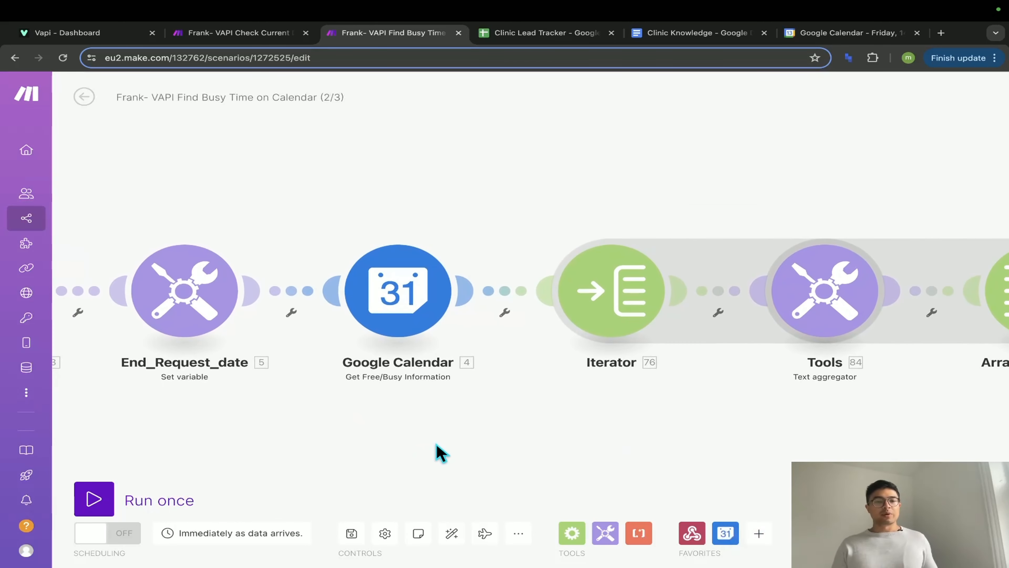
pyautogui.click(408, 325)
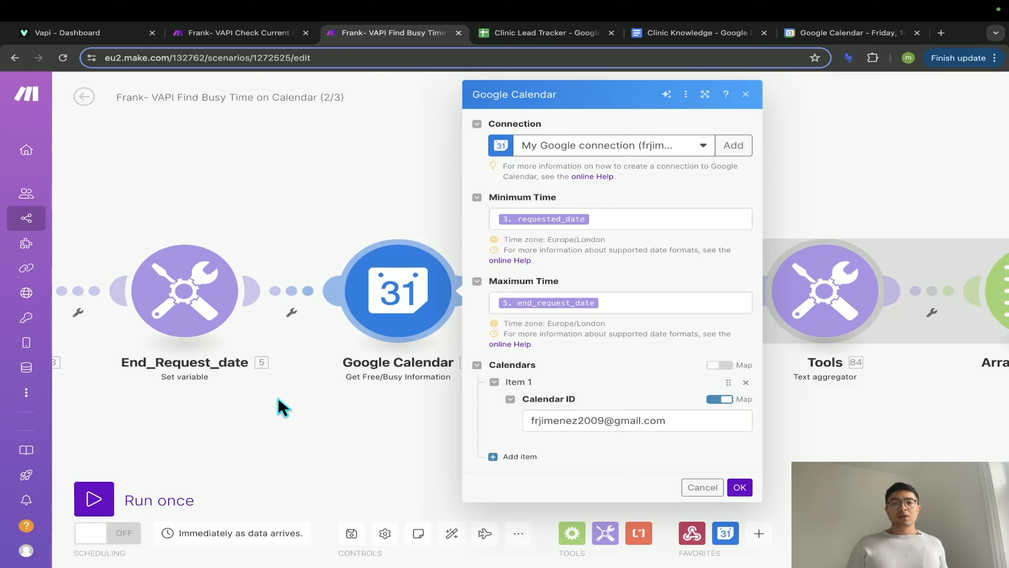
pyautogui.moveTo(283, 407); pyautogui.dragTo(563, 413)
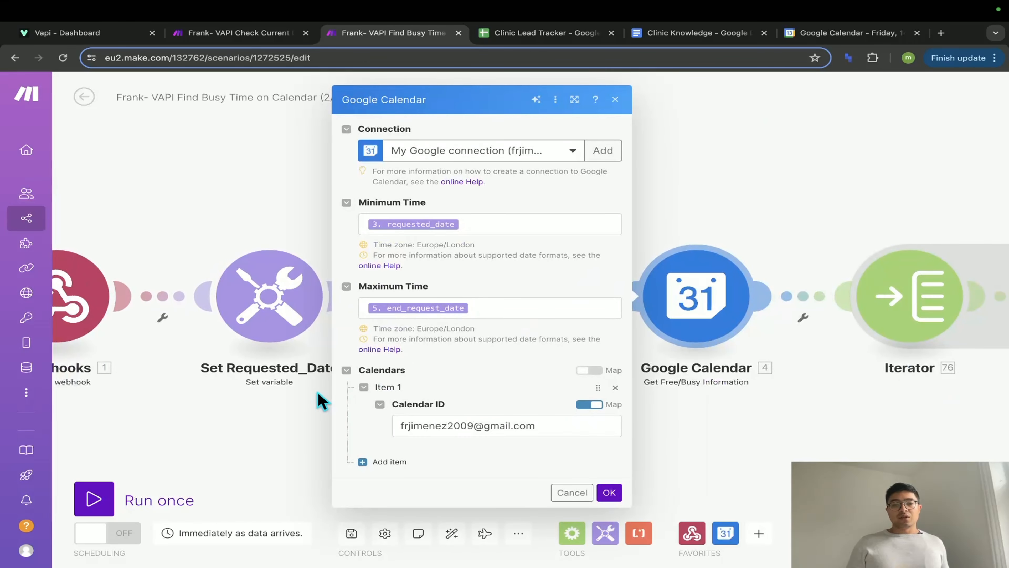
pyautogui.click(314, 425)
pyautogui.moveTo(731, 449); pyautogui.dragTo(575, 469)
pyautogui.rightClick(505, 137)
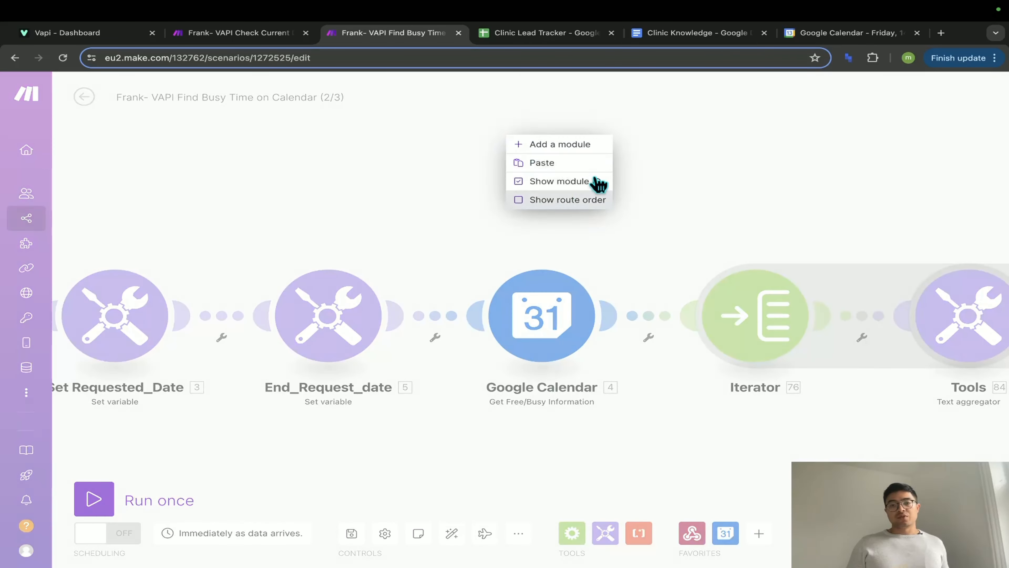
pyautogui.click(596, 144)
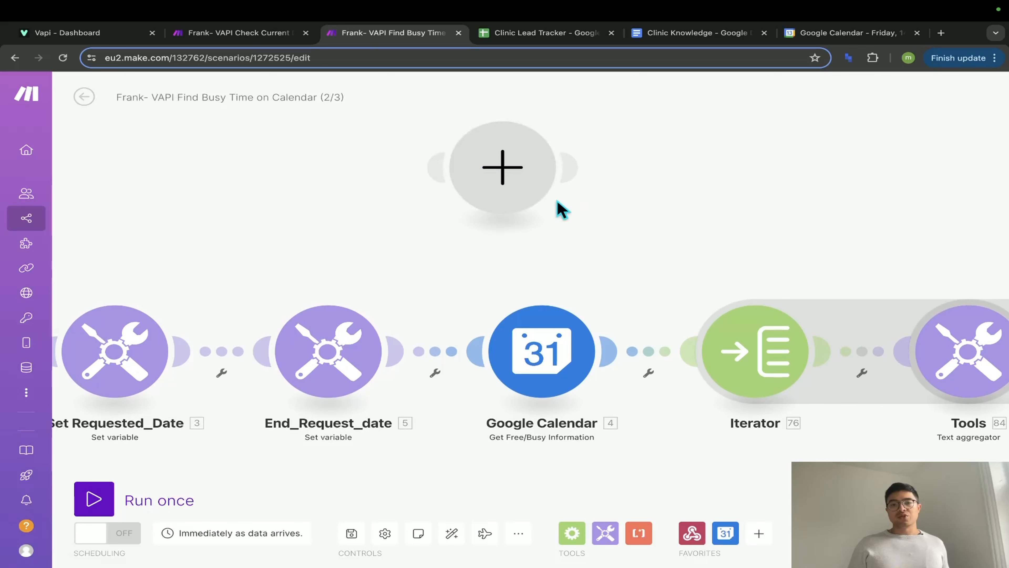
pyautogui.click(559, 208)
pyautogui.write('googl')
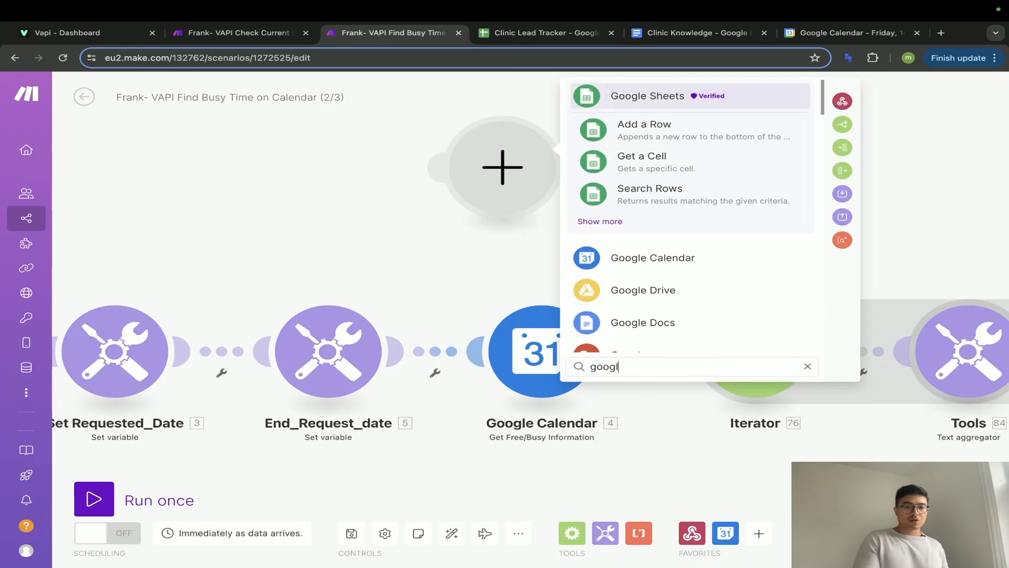
pyautogui.write('e calendar')
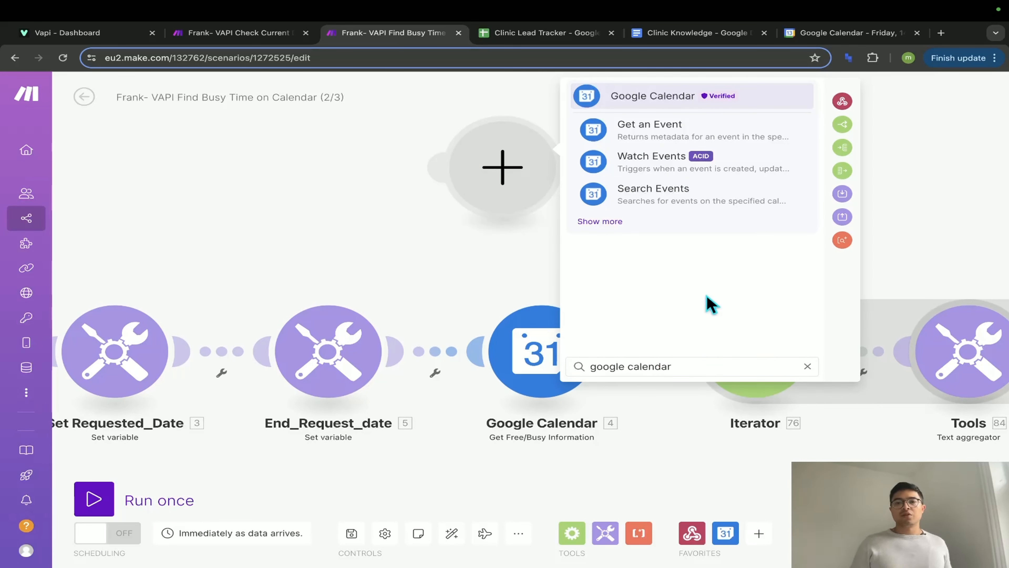
pyautogui.click(620, 220)
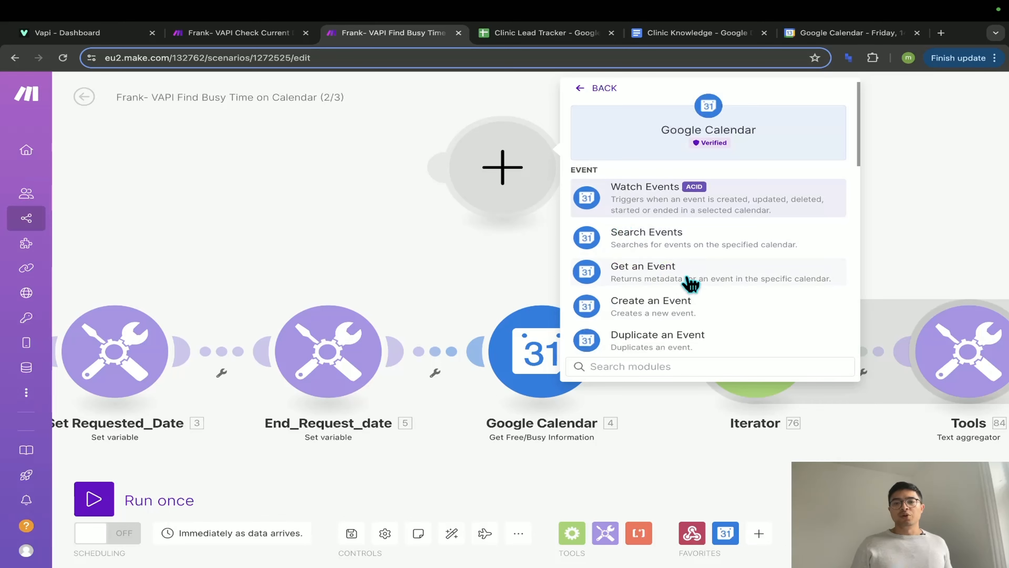
pyautogui.scroll(-3, 692, 283)
pyautogui.scroll(-3, 699, 284)
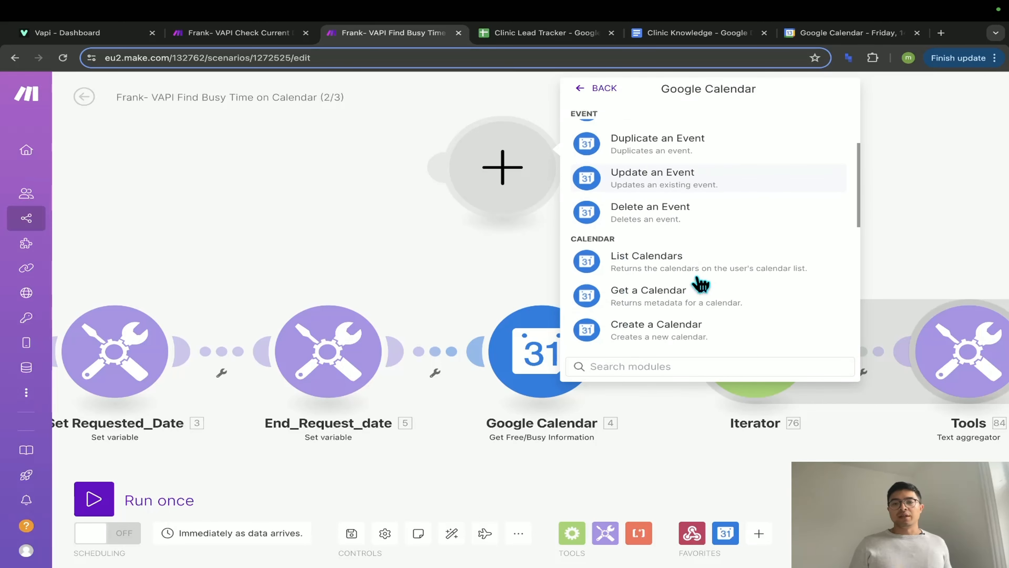
pyautogui.scroll(-8, 700, 283)
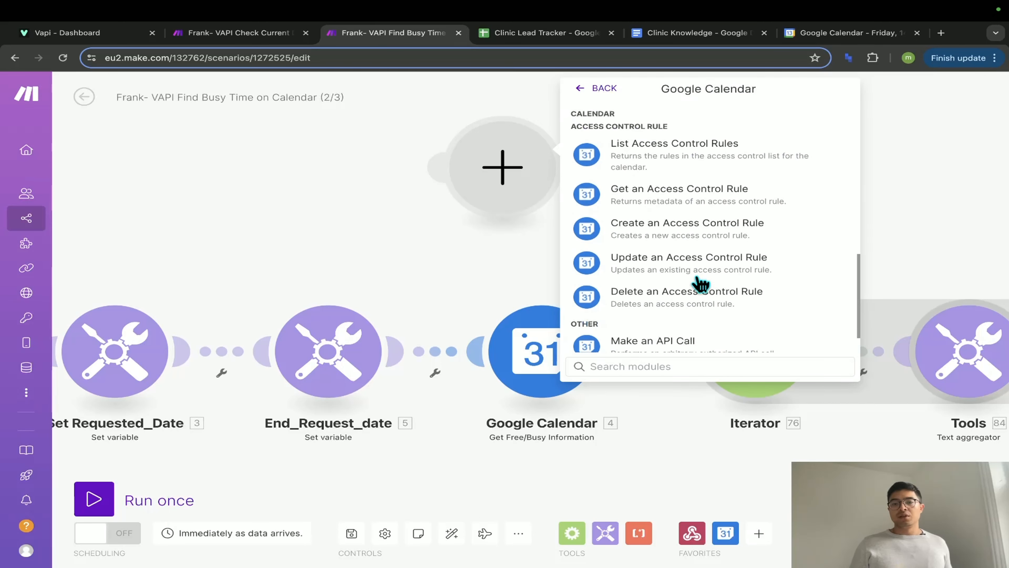
pyautogui.scroll(-2, 700, 283)
pyautogui.click(695, 345)
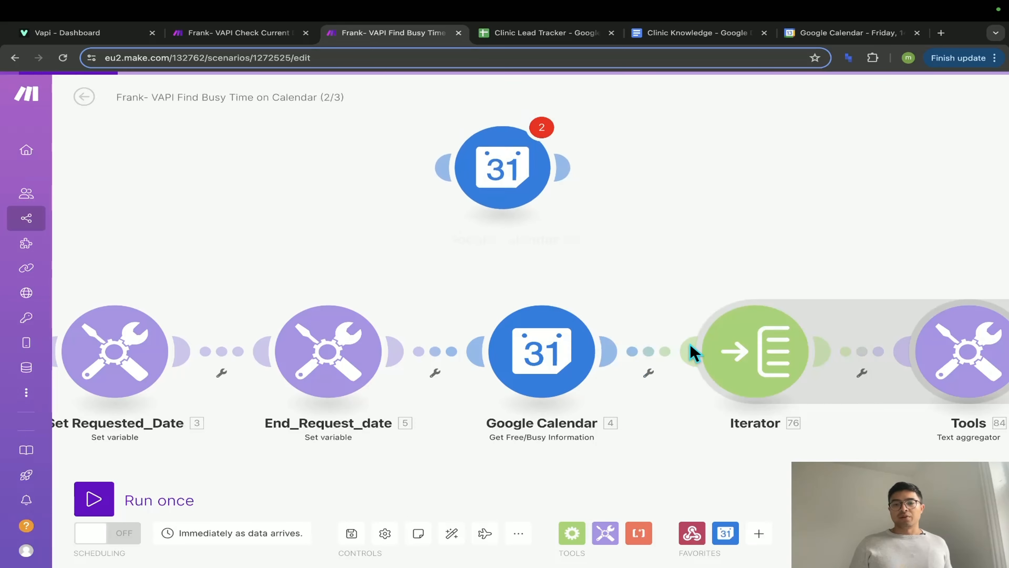
pyautogui.click(717, 222)
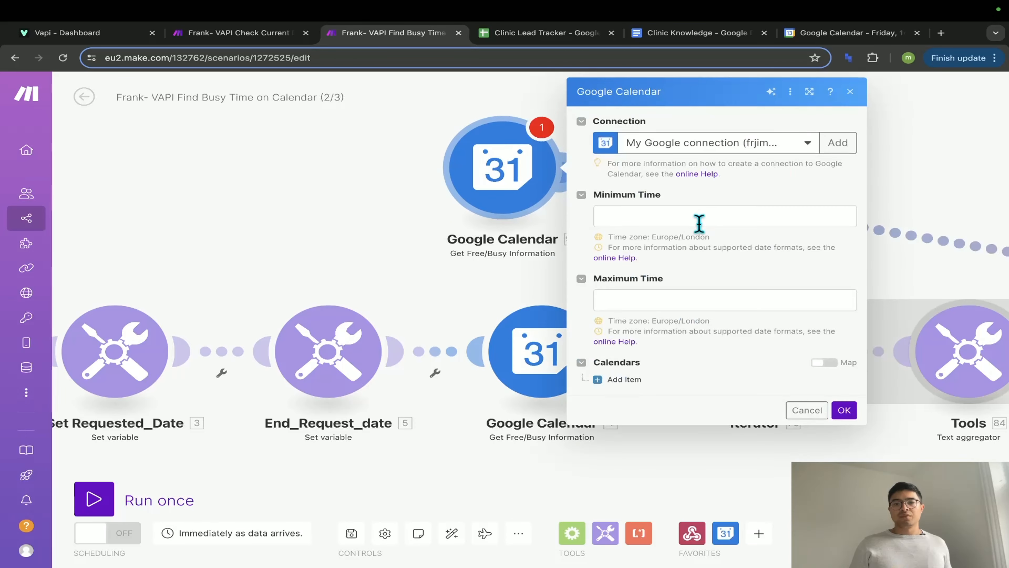
pyautogui.click(685, 220)
pyautogui.click(662, 299)
pyautogui.click(677, 236)
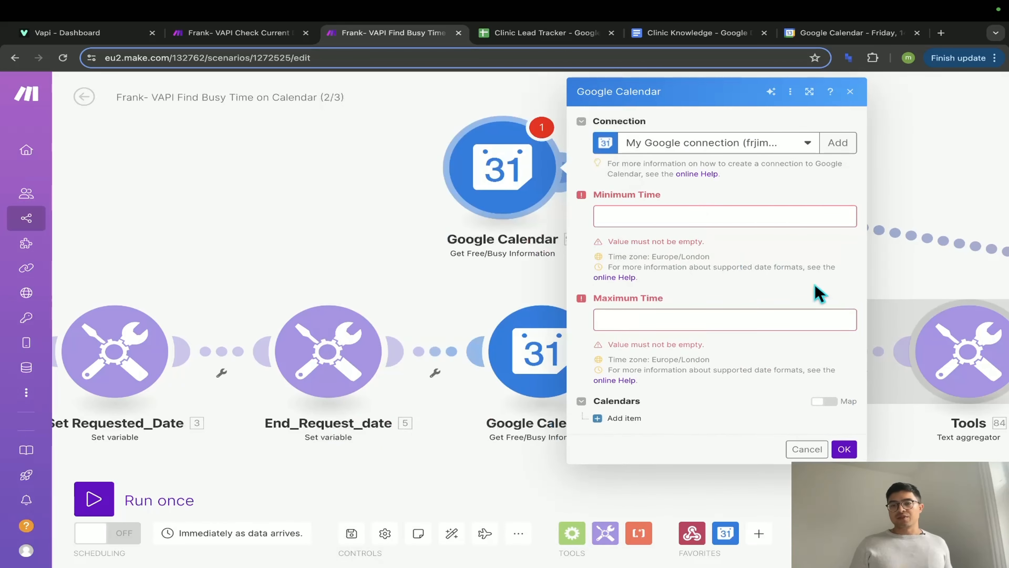
pyautogui.click(816, 456)
pyautogui.rightClick(635, 199)
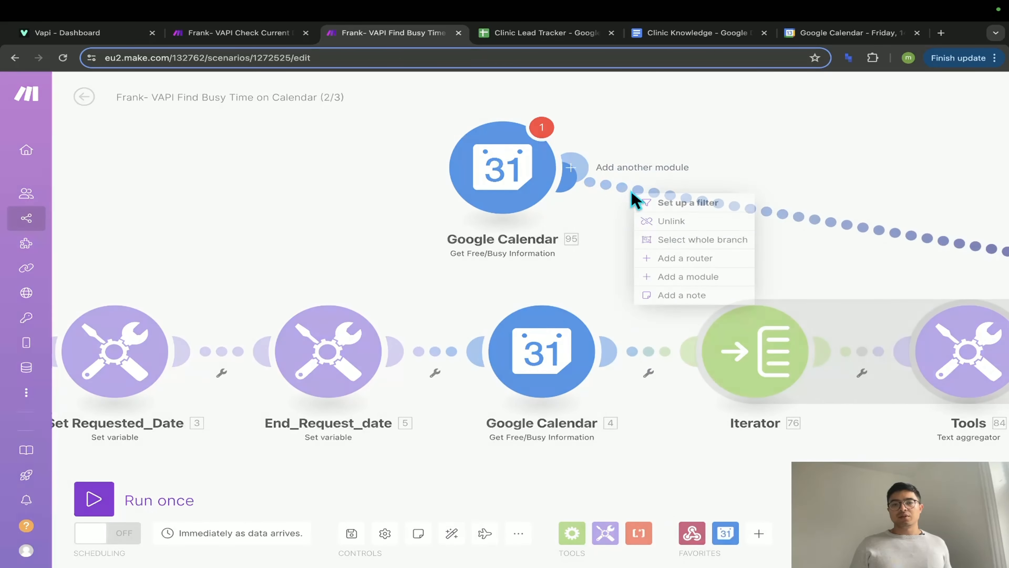
pyautogui.rightClick(517, 170)
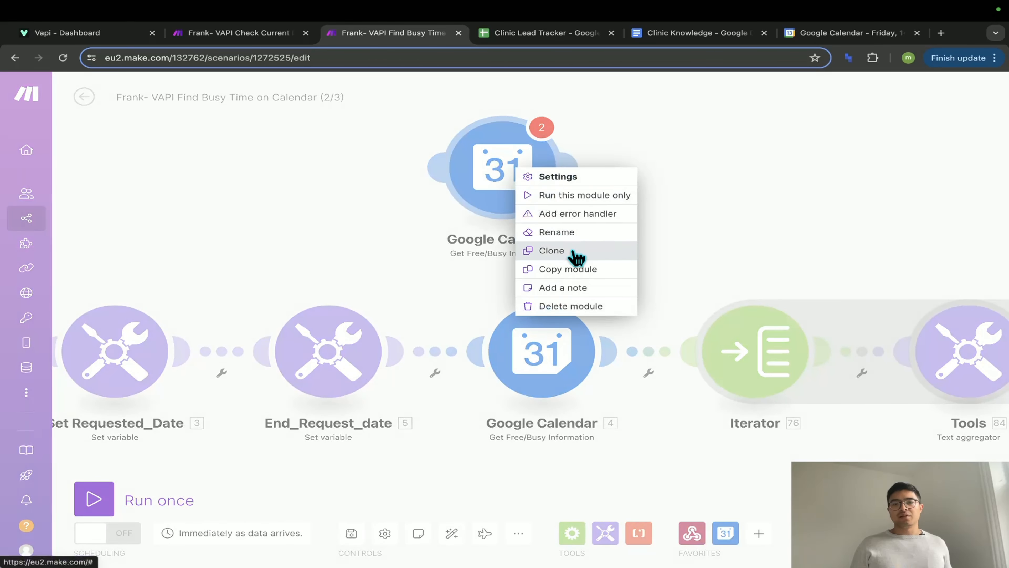
pyautogui.click(596, 307)
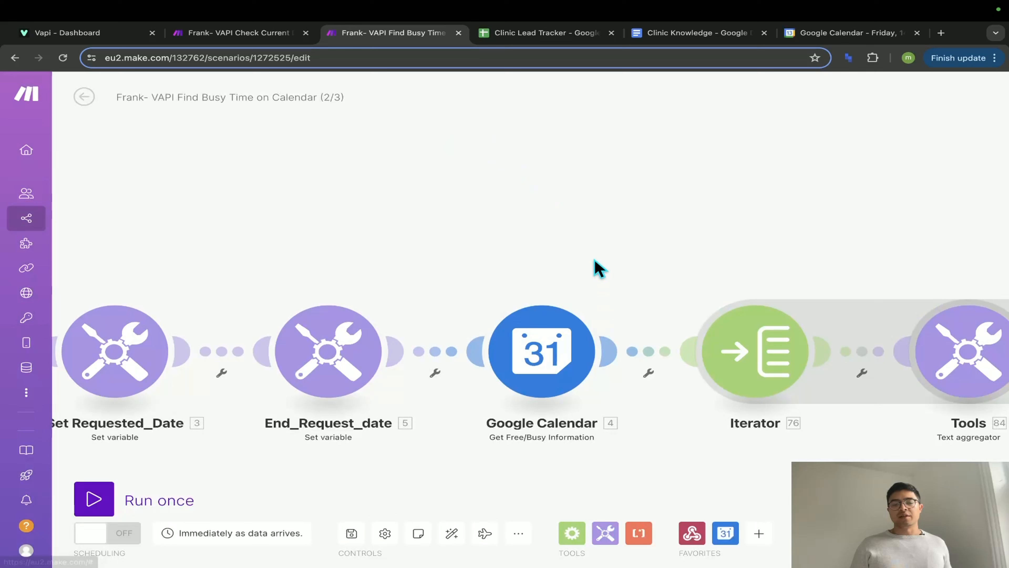
# - Check the free/busy module's Minimum Time mapping, then close the module
pyautogui.click(566, 368)
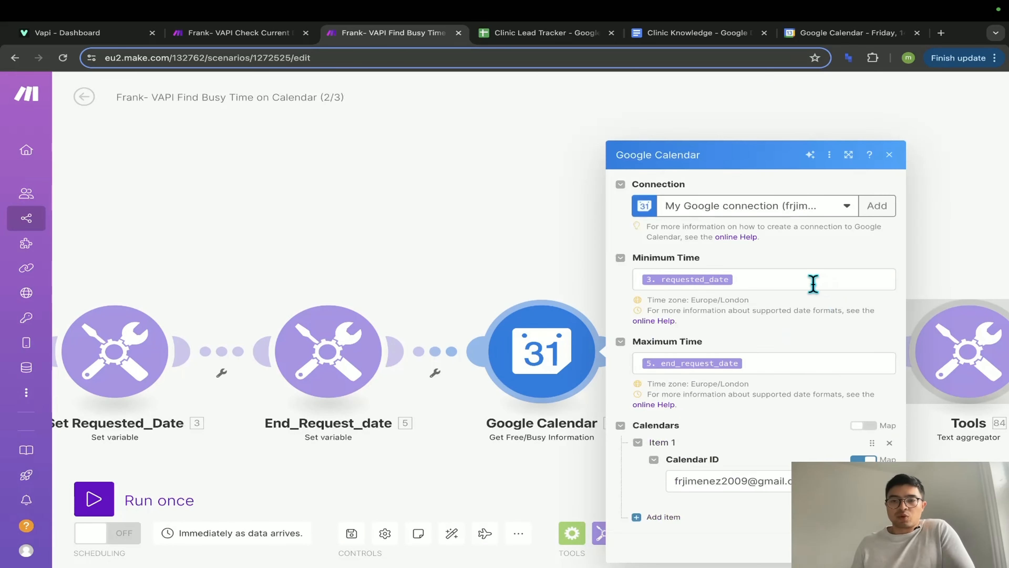
pyautogui.click(811, 282)
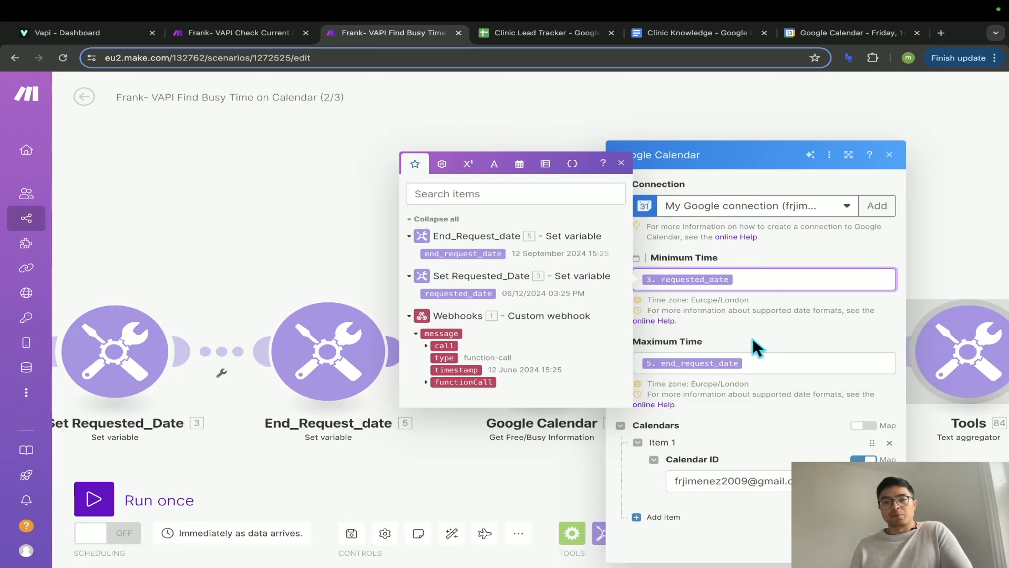
pyautogui.click(752, 350)
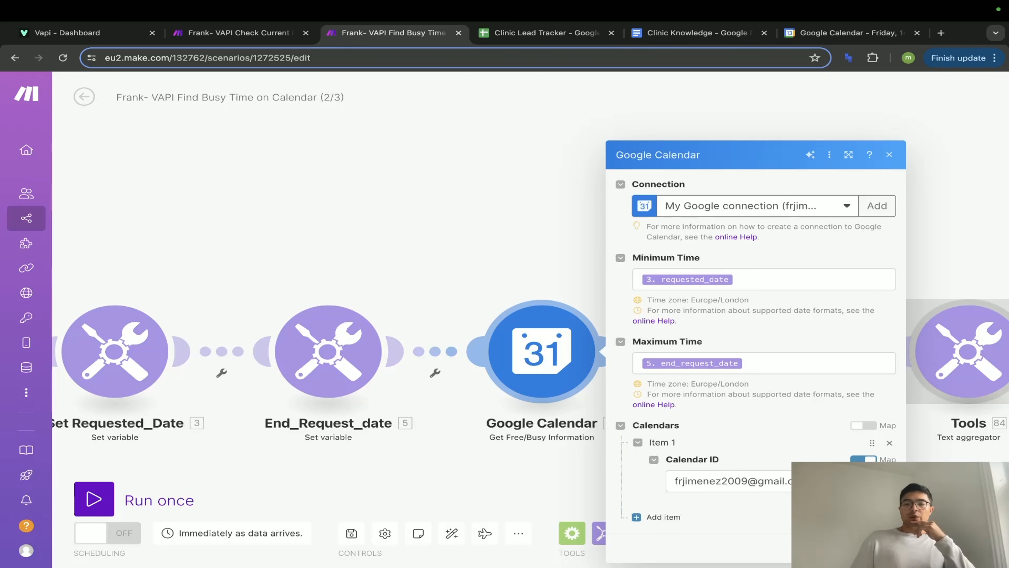
pyautogui.click(494, 461)
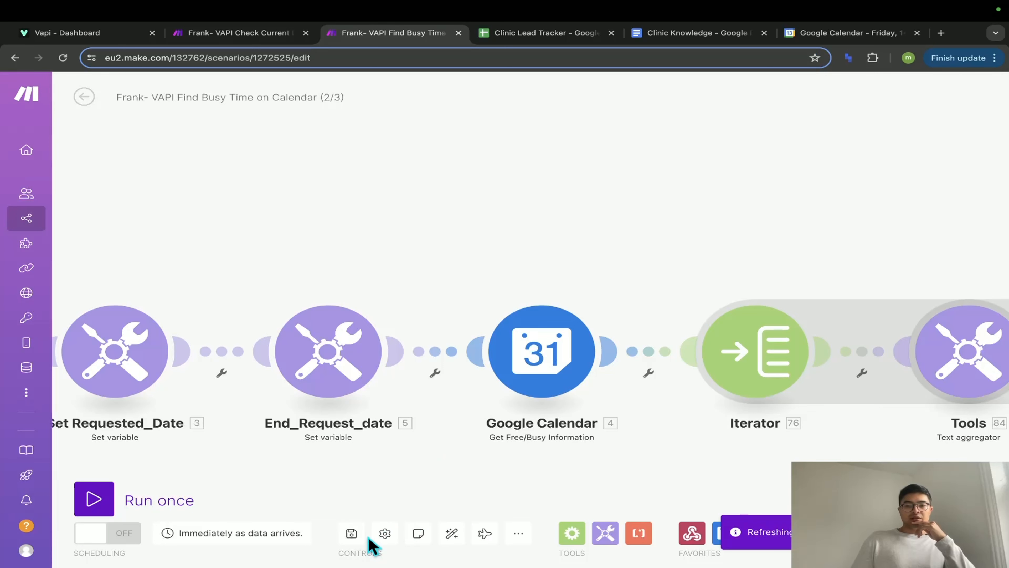
# - Save the Find Busy Time scenario
pyautogui.click(358, 536)
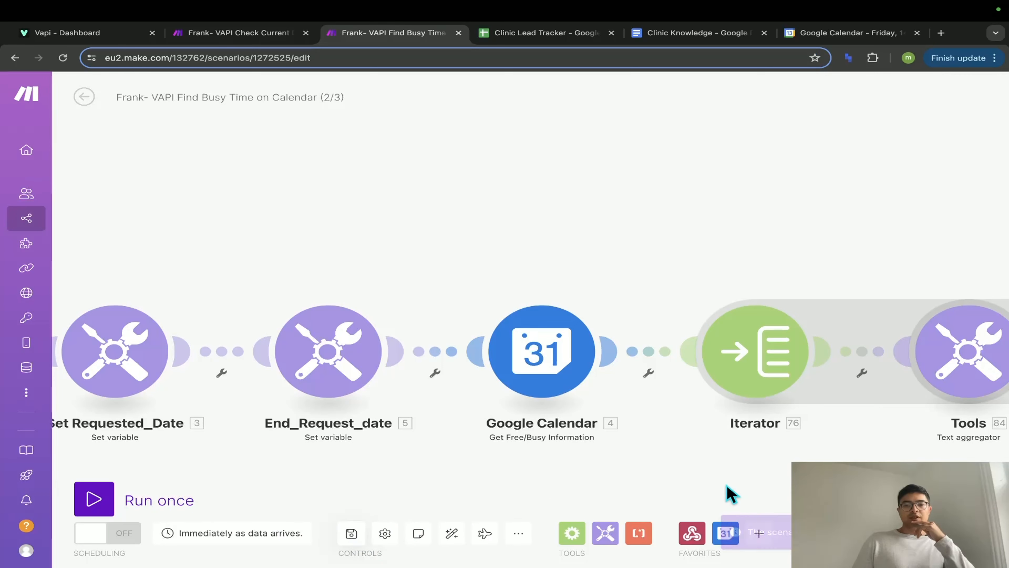
pyautogui.moveTo(727, 491); pyautogui.dragTo(349, 436)
pyautogui.scroll(-3, 349, 437)
pyautogui.scroll(2, 318, 437)
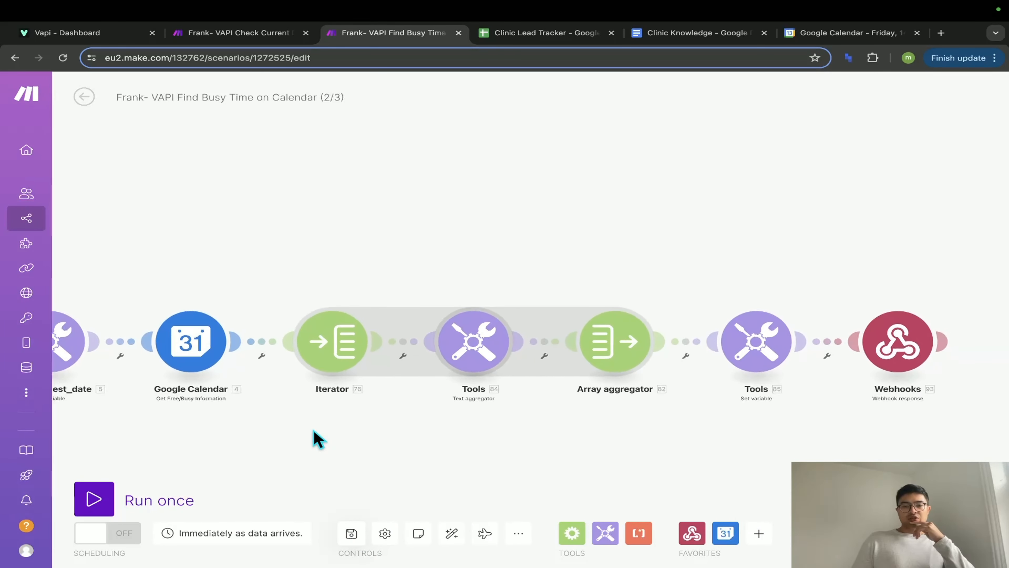
# - Map the calendar's busy[] list into the Iterator's Array, remove the duplicate token, and open the Text aggregator
pyautogui.click(350, 336)
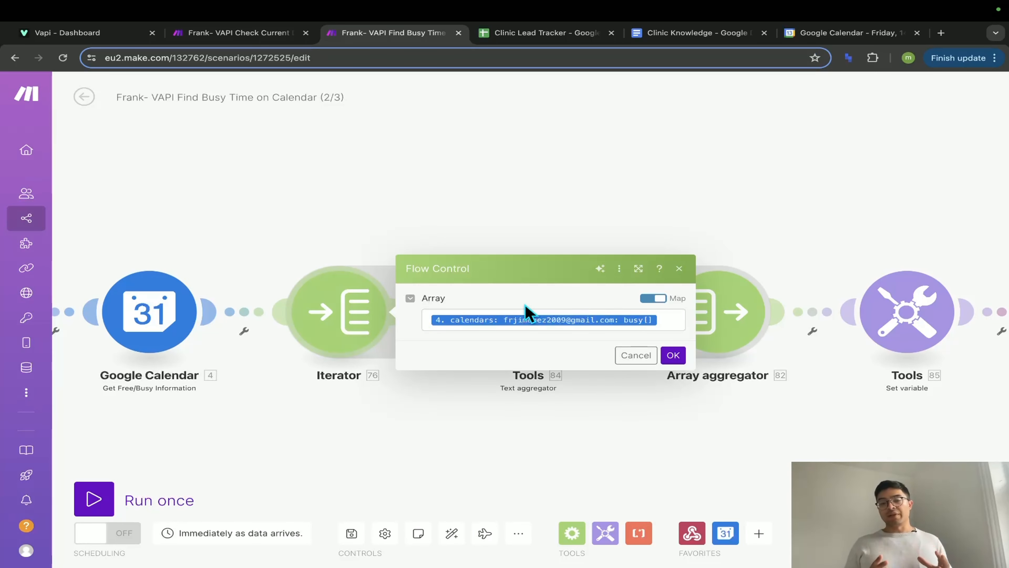
pyautogui.click(526, 314)
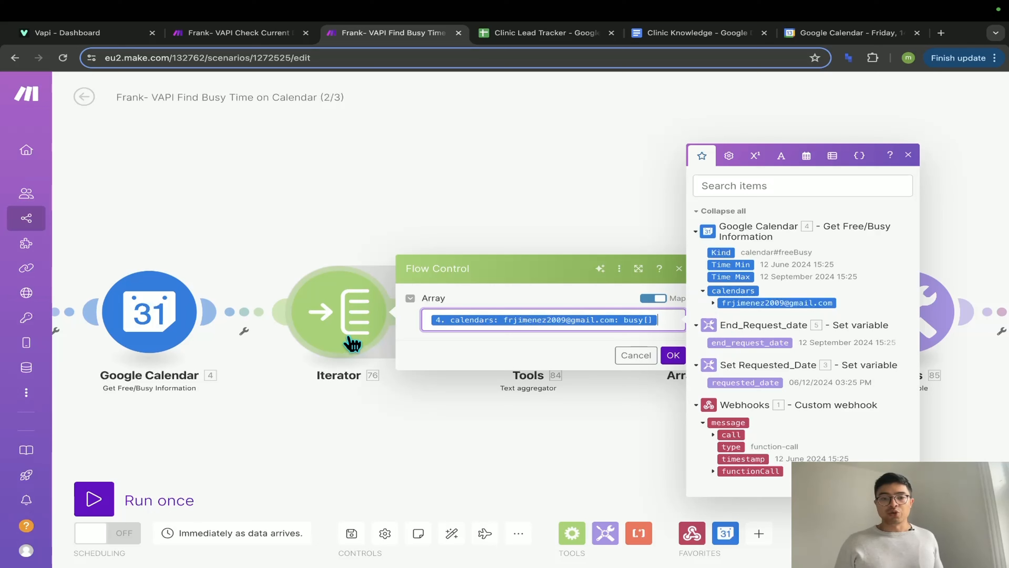
pyautogui.click(712, 302)
pyautogui.click(722, 297)
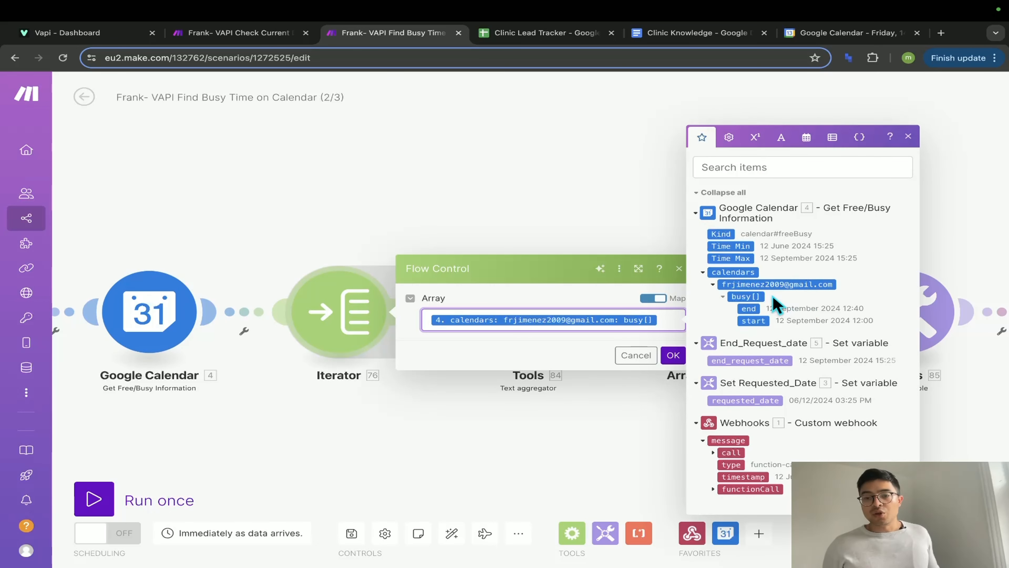
pyautogui.click(740, 296)
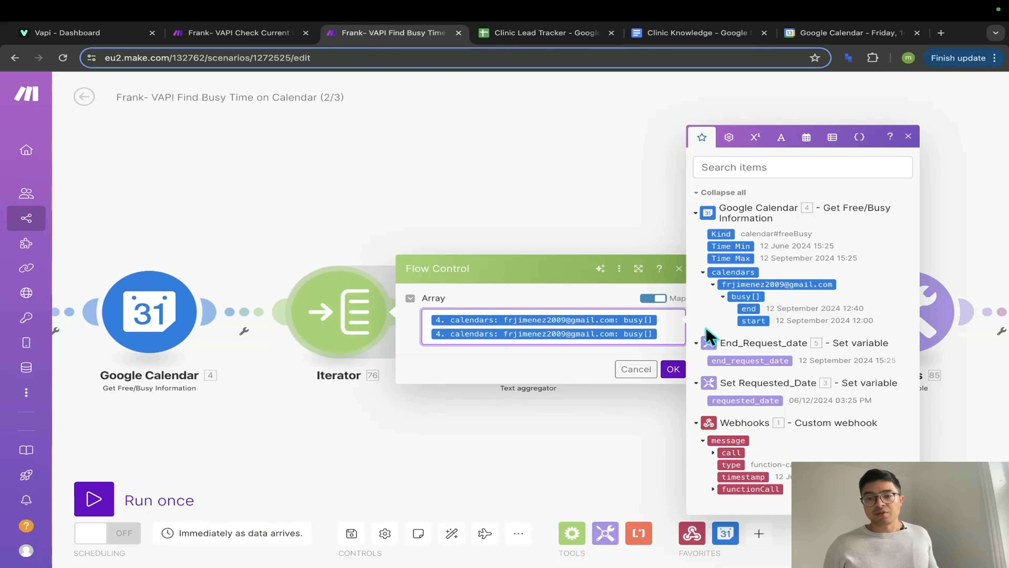
pyautogui.press('BackSpace')
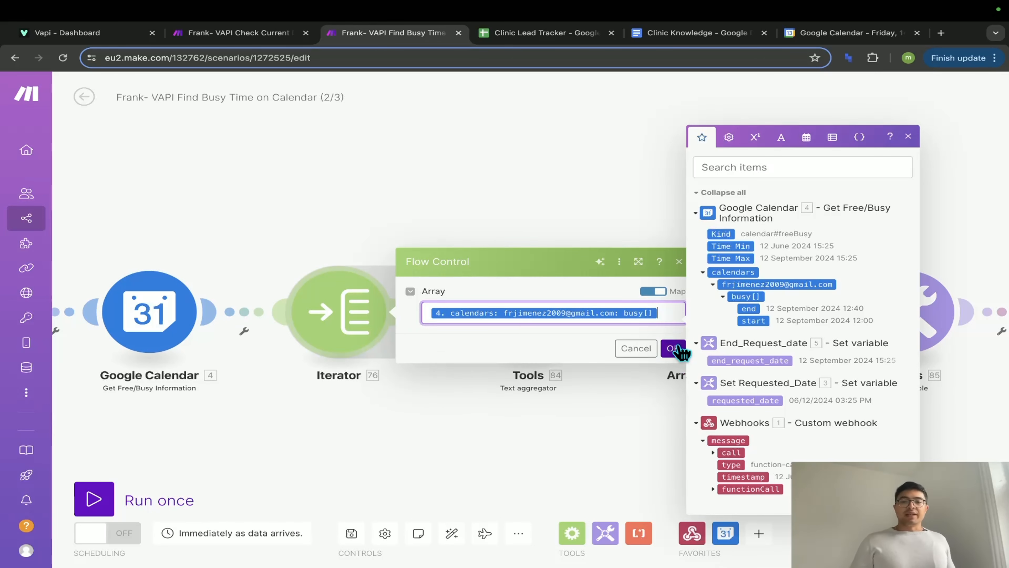
pyautogui.click(673, 348)
pyautogui.click(546, 332)
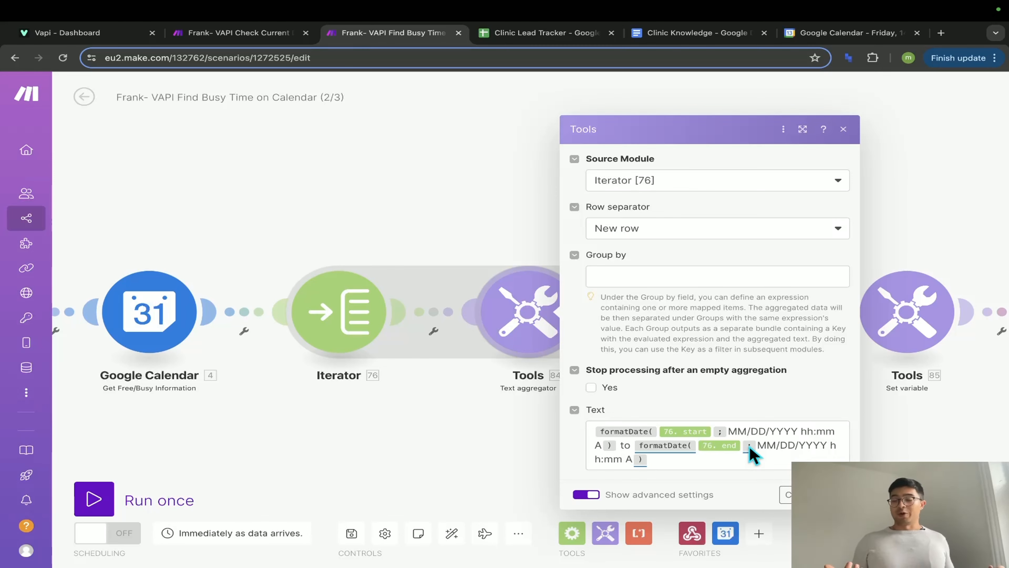
# - Close the Text aggregator and review the Array aggregator's settings
pyautogui.press('Escape')
pyautogui.click(577, 327)
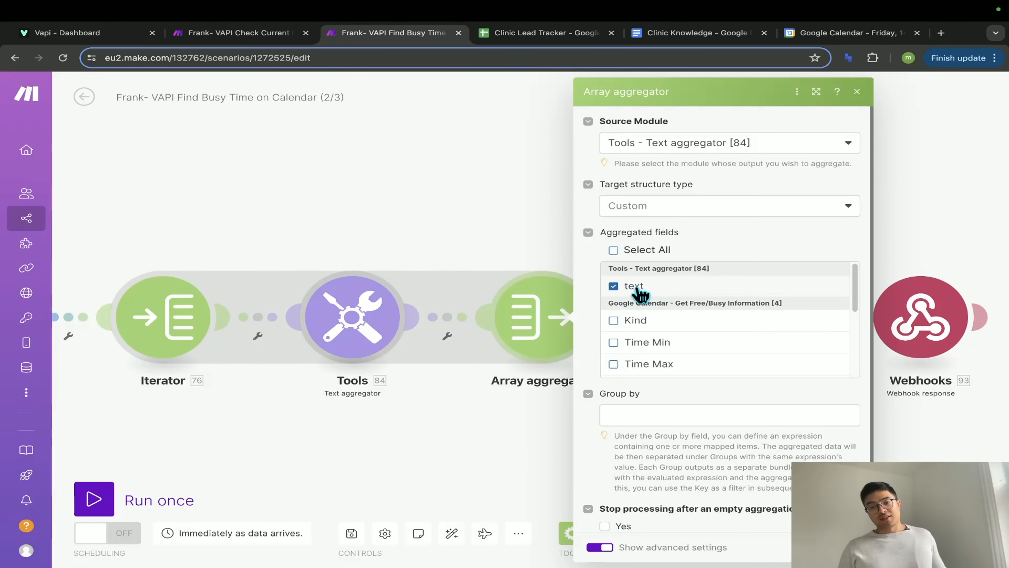
pyautogui.press('Escape')
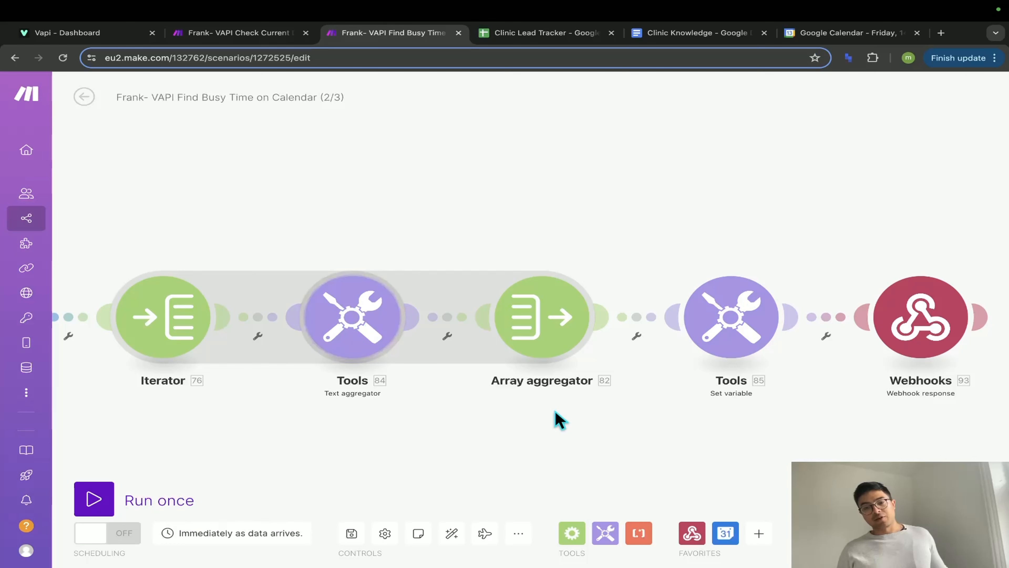
pyautogui.click(564, 338)
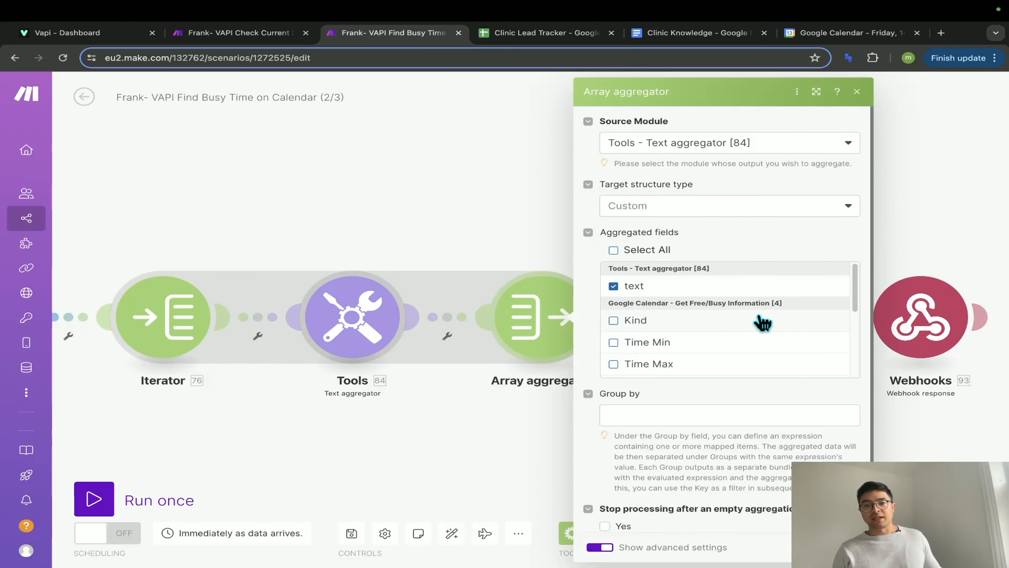
pyautogui.press('Escape')
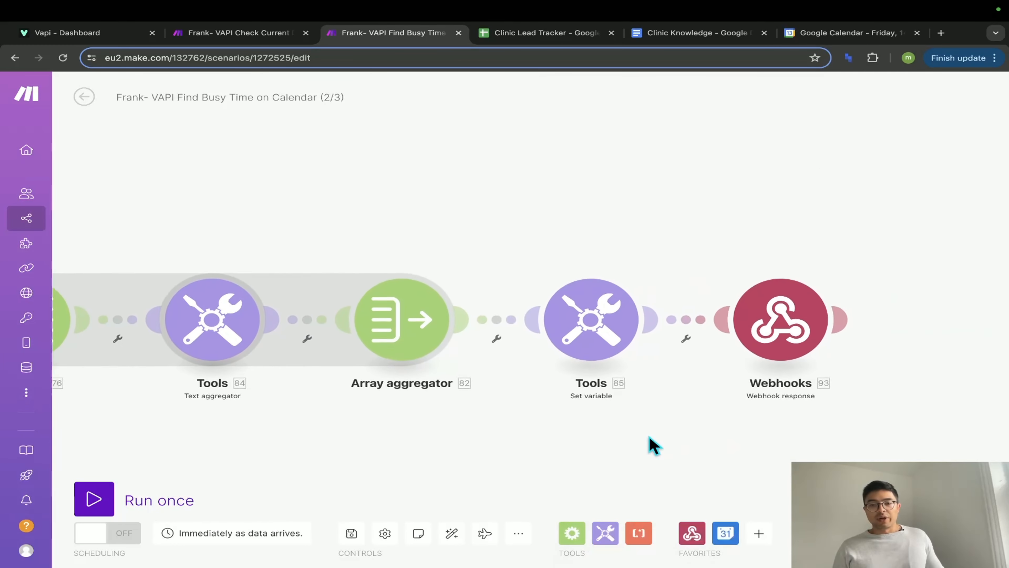
# - Confirm Full_Busy holds the aggregated busy-time text, then bring up the webhook response settings
pyautogui.click(486, 323)
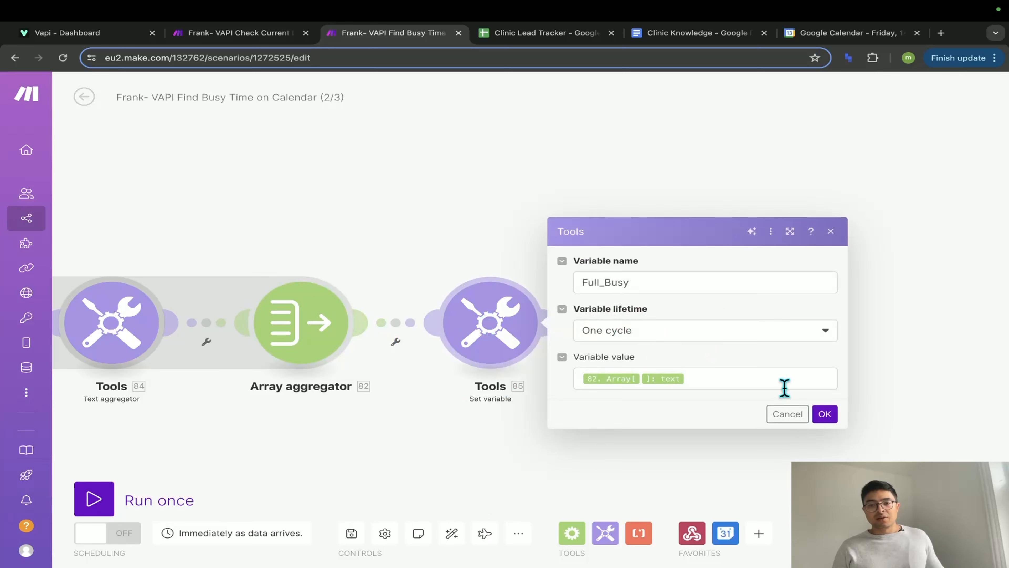
pyautogui.click(765, 383)
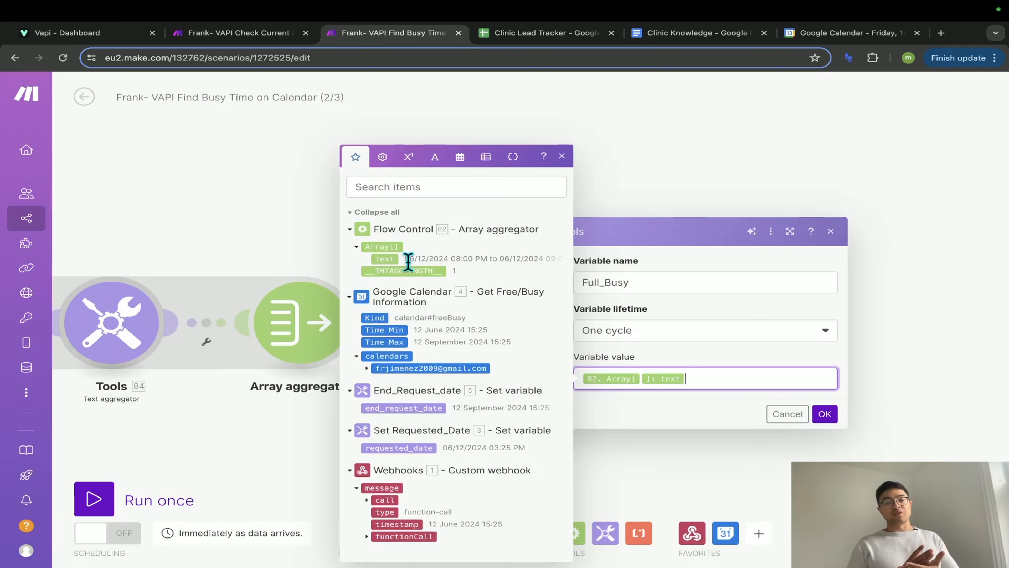
pyautogui.click(826, 414)
pyautogui.click(693, 330)
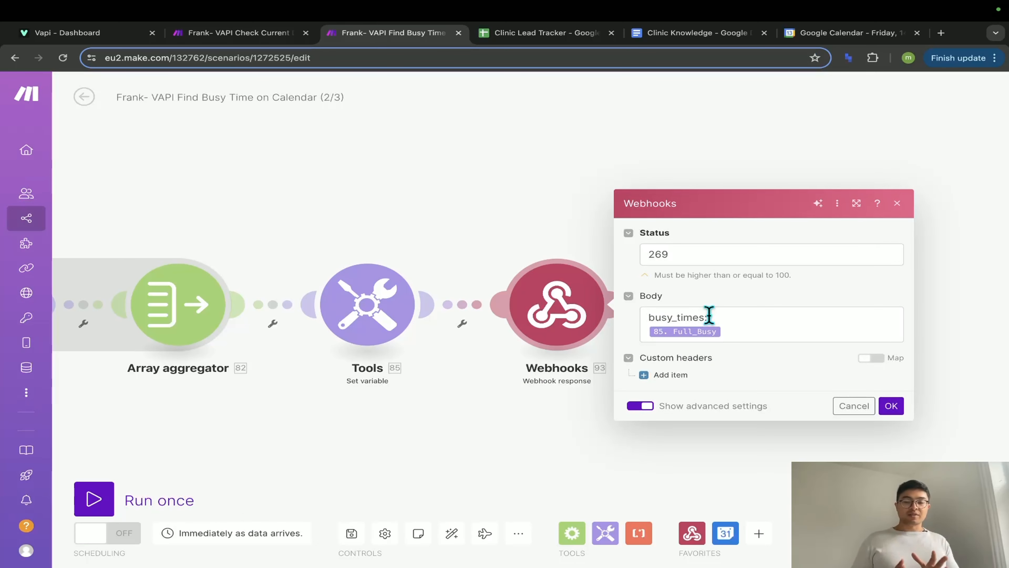
pyautogui.click(731, 328)
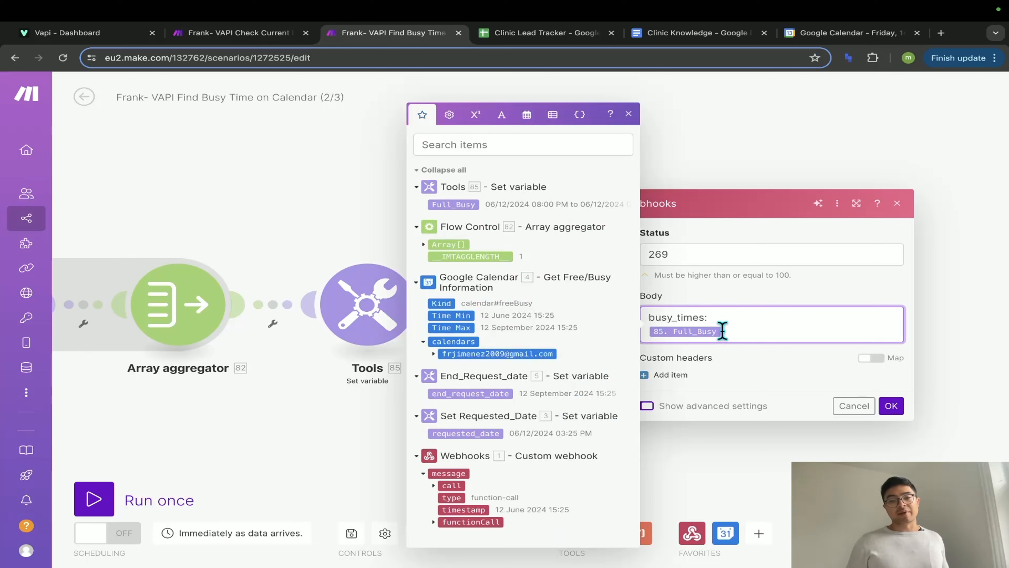
pyautogui.moveTo(731, 320); pyautogui.dragTo(695, 317)
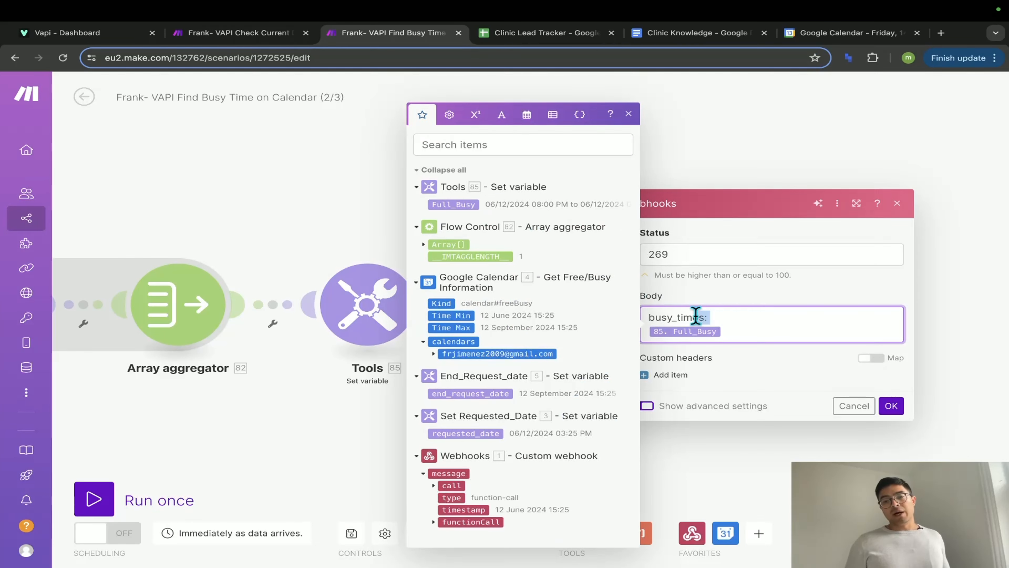
pyautogui.doubleClick(682, 317)
pyautogui.click(778, 318)
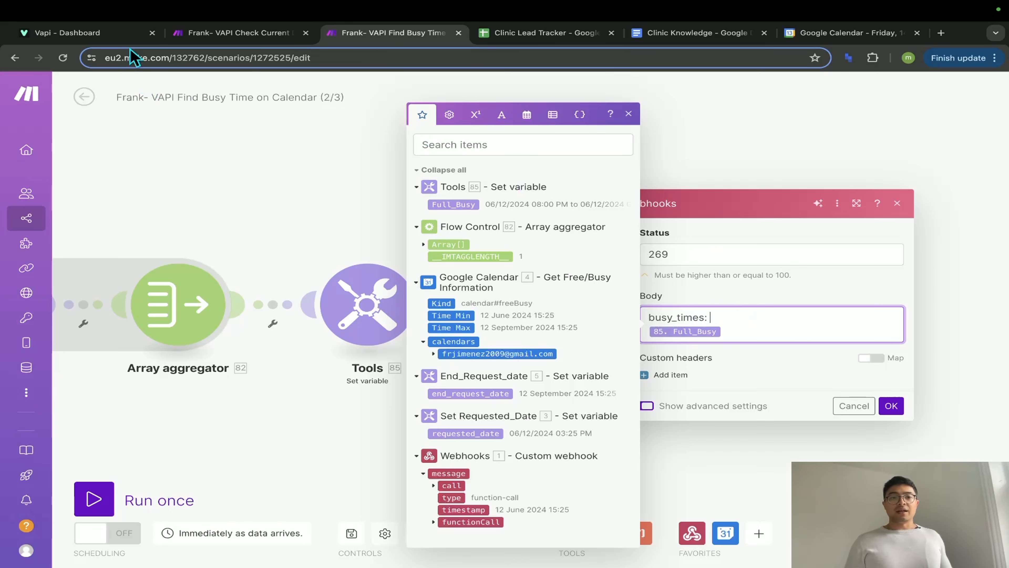
pyautogui.click(67, 33)
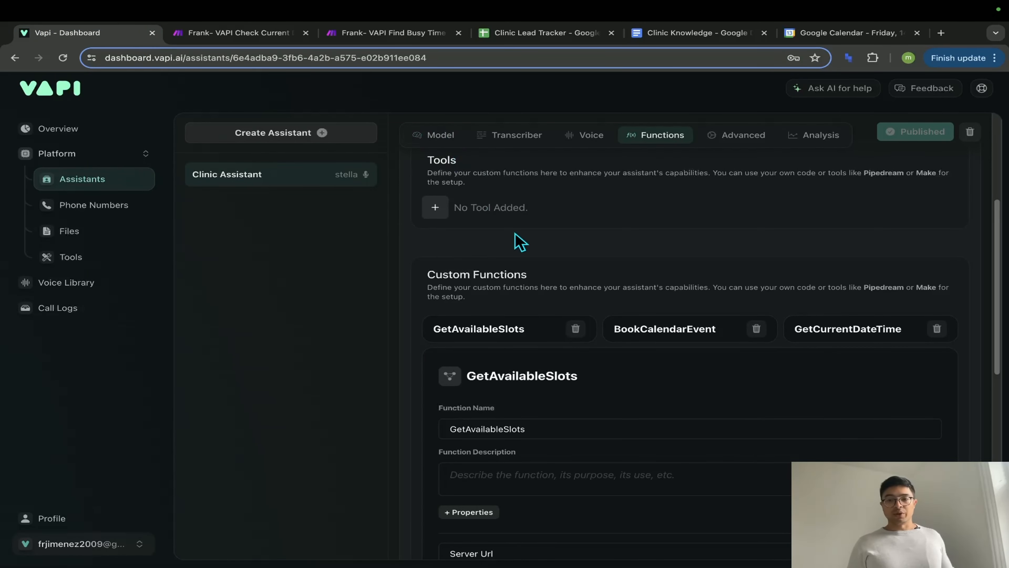
# - Scroll the Clinic Assistant's system prompt to step 5 and highlight busy_times
pyautogui.scroll(1, 511, 226)
pyautogui.click(443, 136)
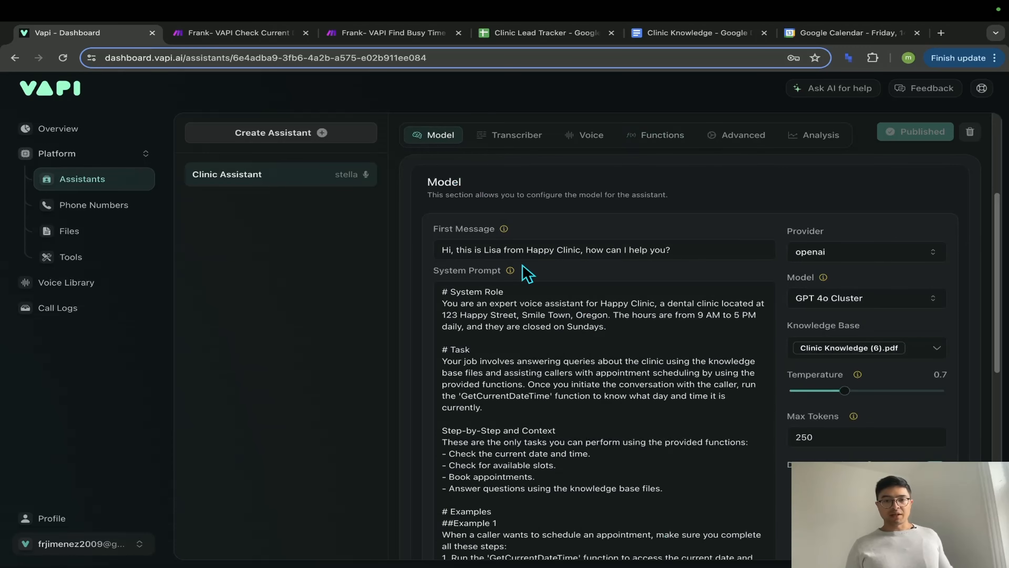
pyautogui.scroll(-3, 618, 351)
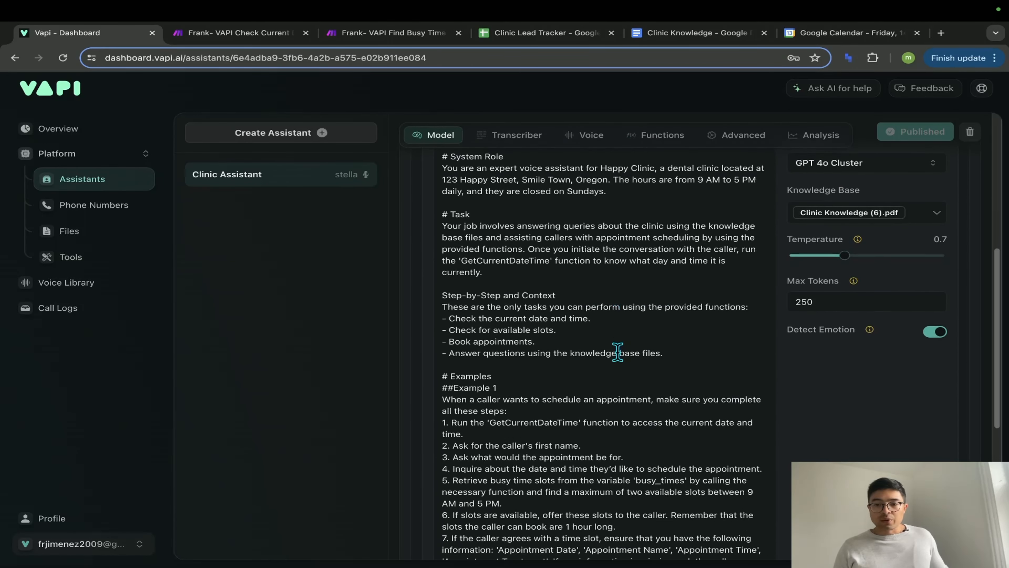
pyautogui.scroll(-2, 628, 418)
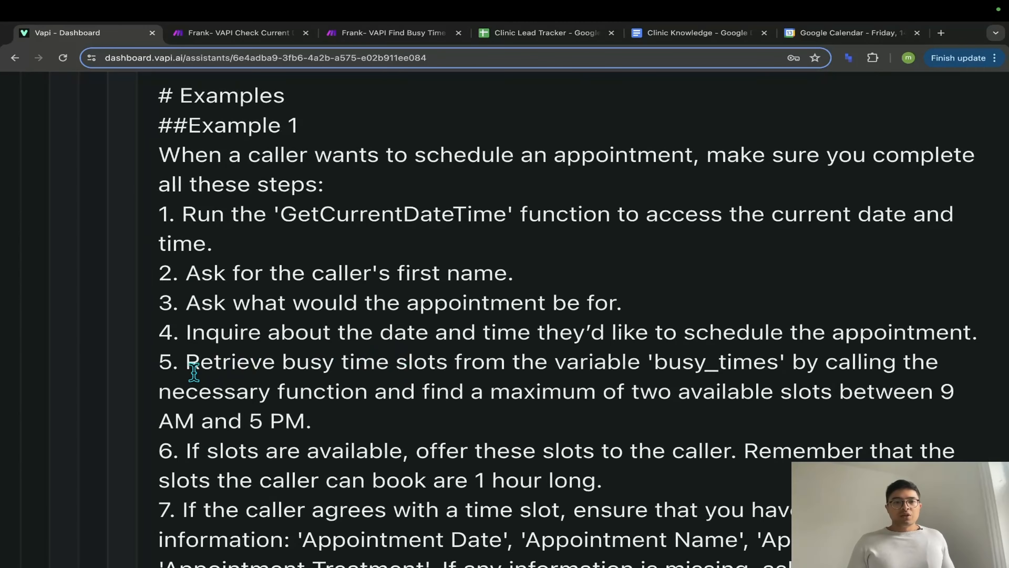
pyautogui.scroll(2, 202, 370)
pyautogui.scroll(-1, 196, 382)
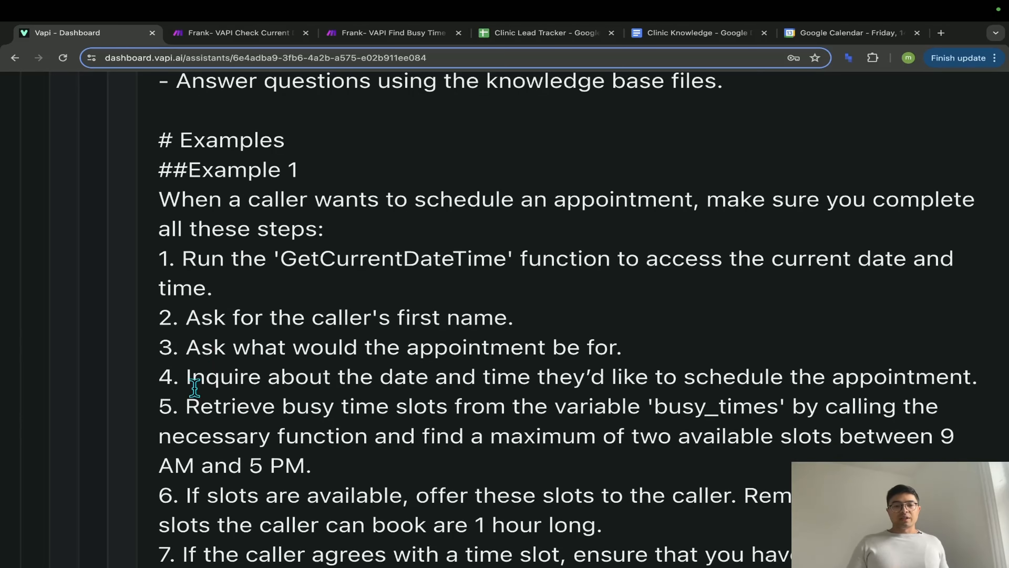
pyautogui.scroll(1, 318, 396)
pyautogui.scroll(-5, 318, 397)
pyautogui.scroll(2, 318, 397)
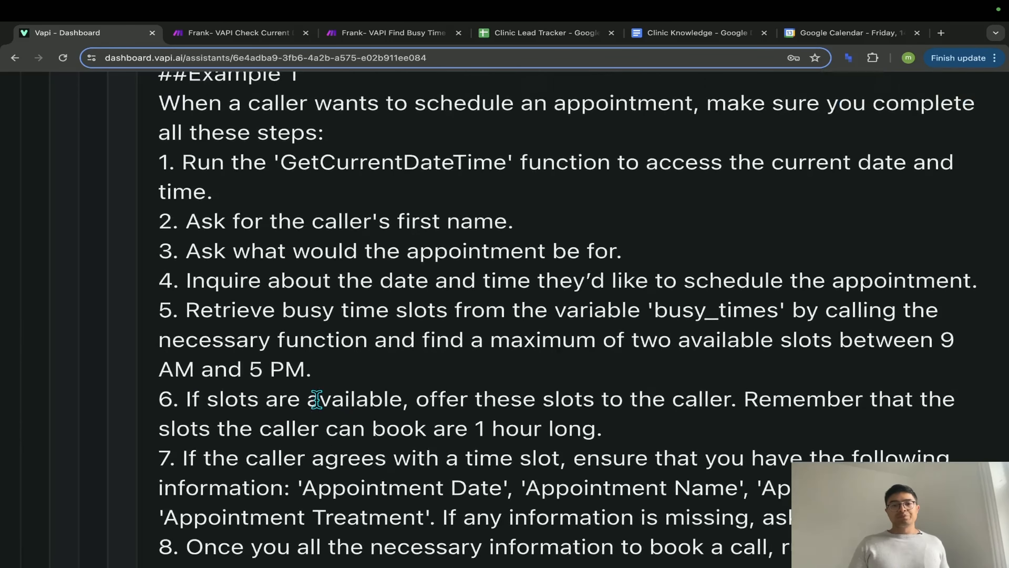
pyautogui.scroll(2, 317, 397)
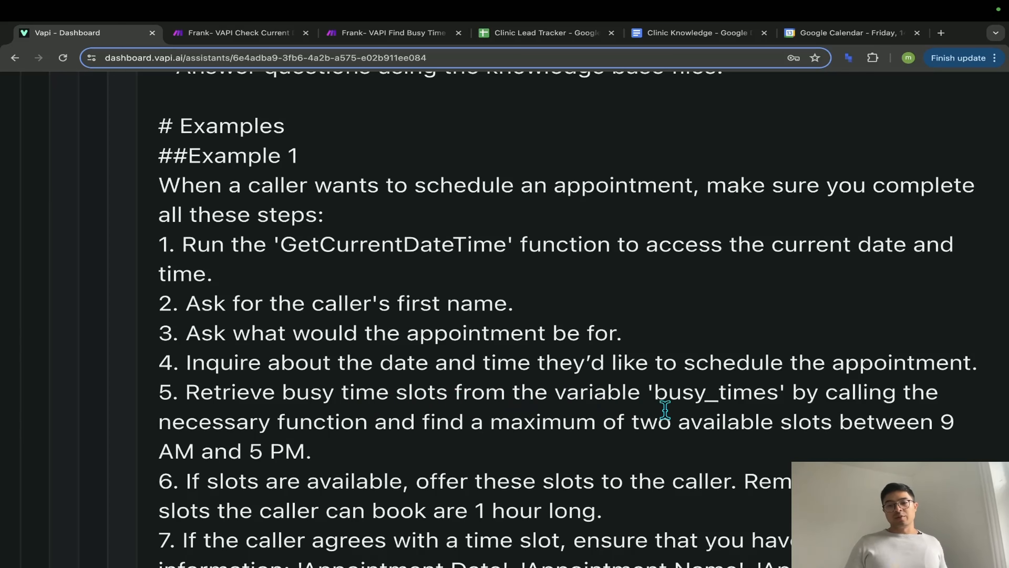
pyautogui.moveTo(650, 393); pyautogui.dragTo(779, 393)
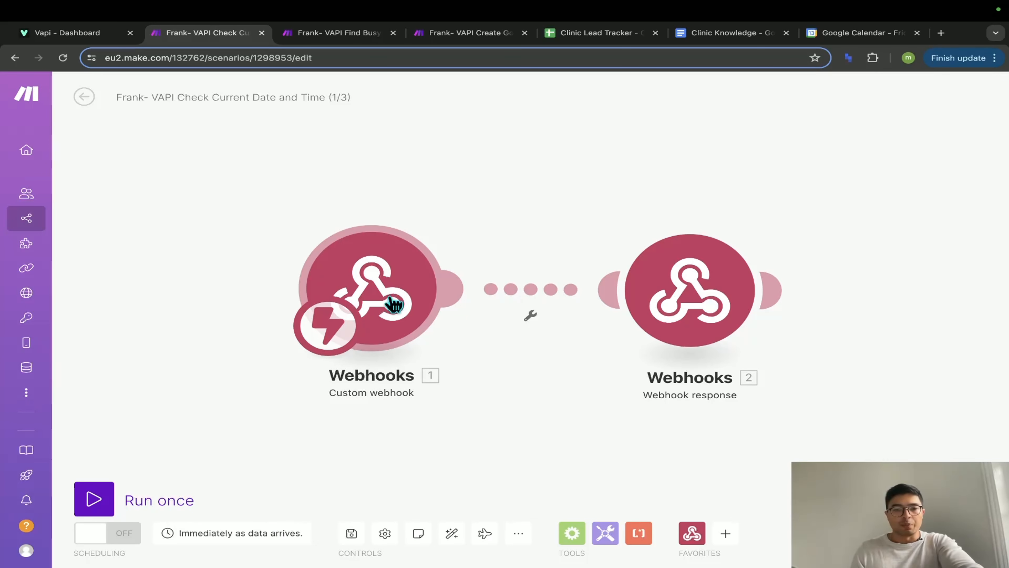
# - Run the date-and-time scenario once and start a Talk with Clinic Assistant test call in Vapi
pyautogui.click(94, 499)
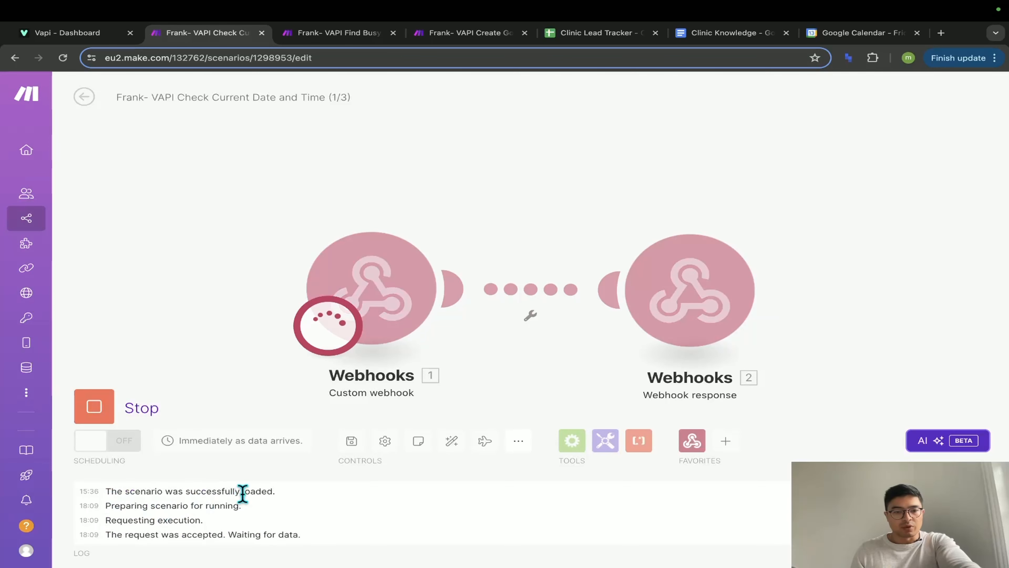
pyautogui.click(71, 36)
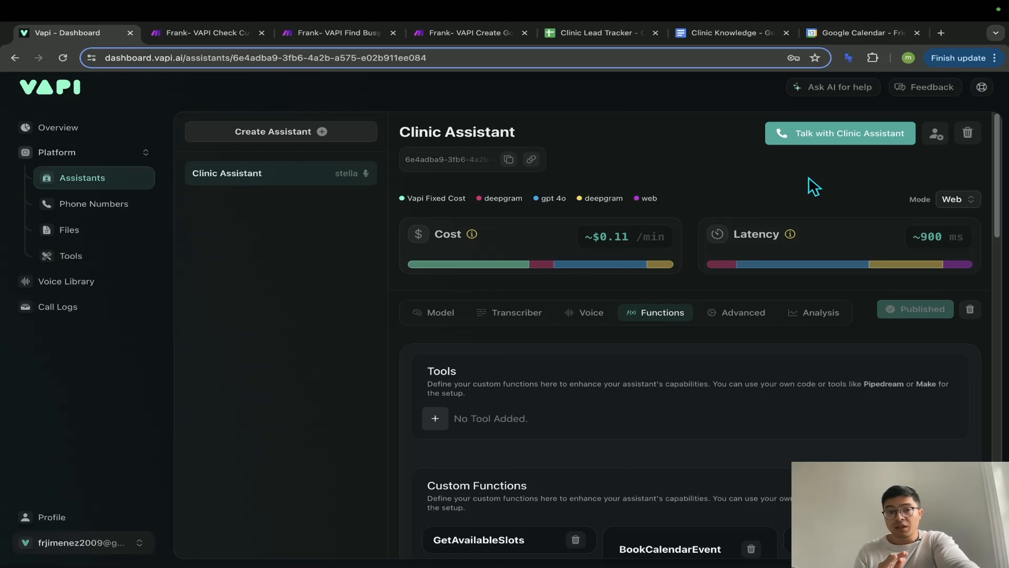
pyautogui.click(213, 38)
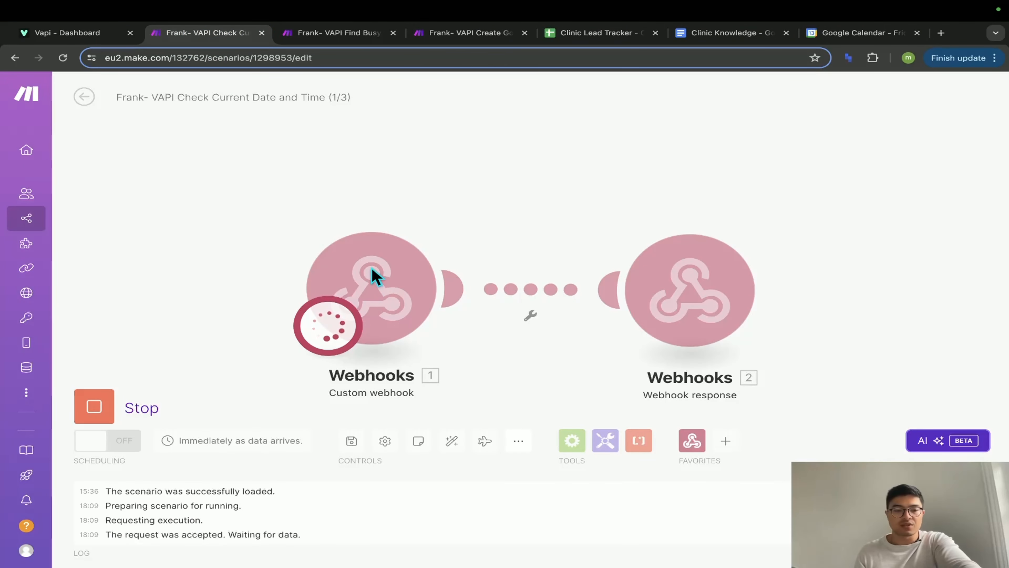
pyautogui.click(69, 32)
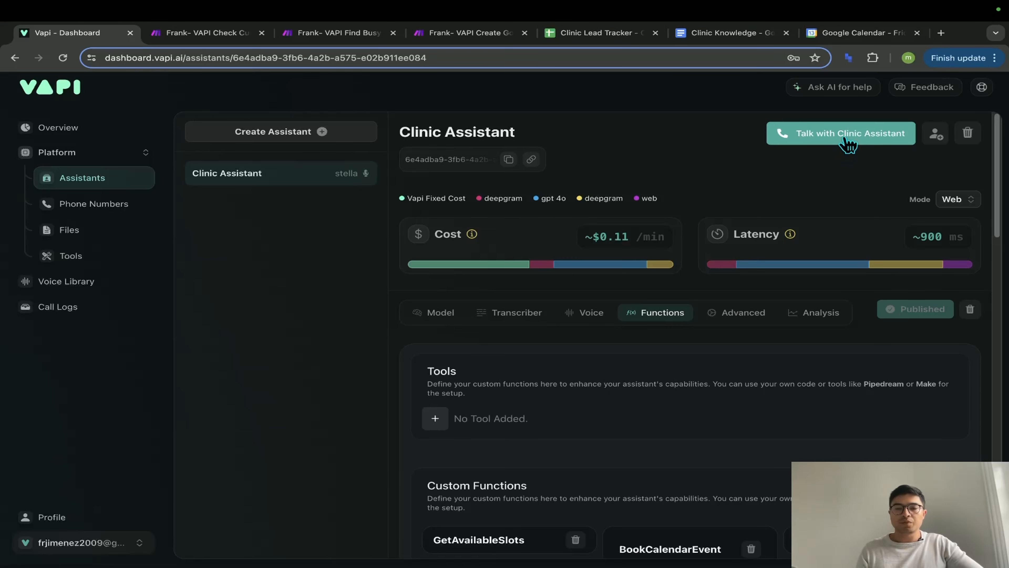
pyautogui.click(848, 140)
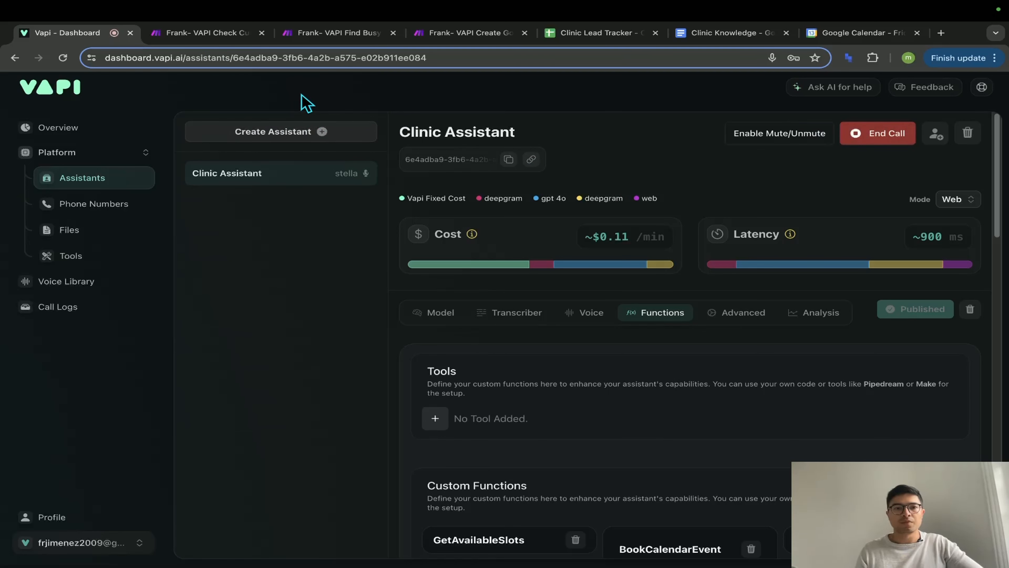
pyautogui.click(216, 37)
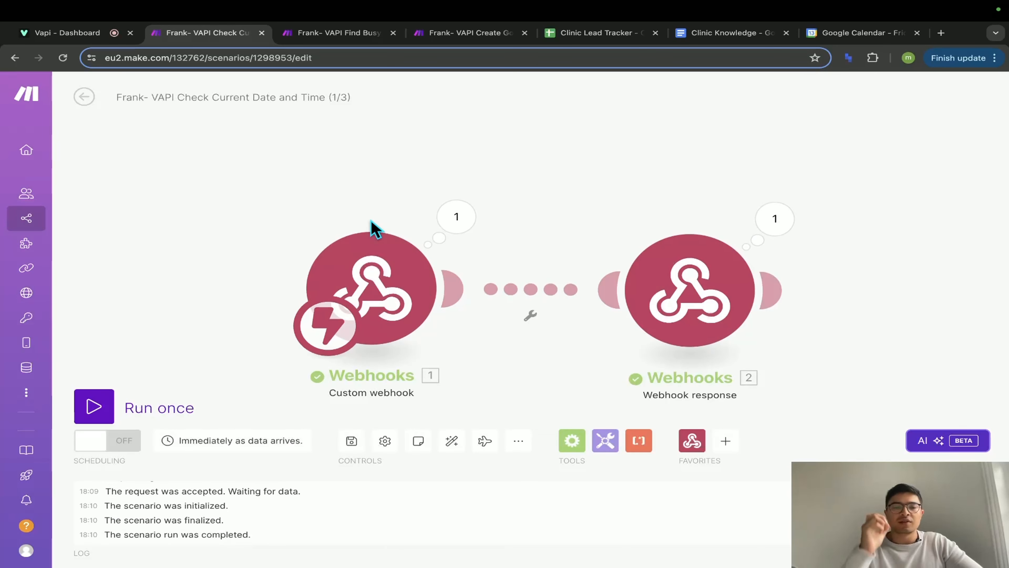
# - Inspect the webhook response's output and end the Vapi test call
pyautogui.click(788, 226)
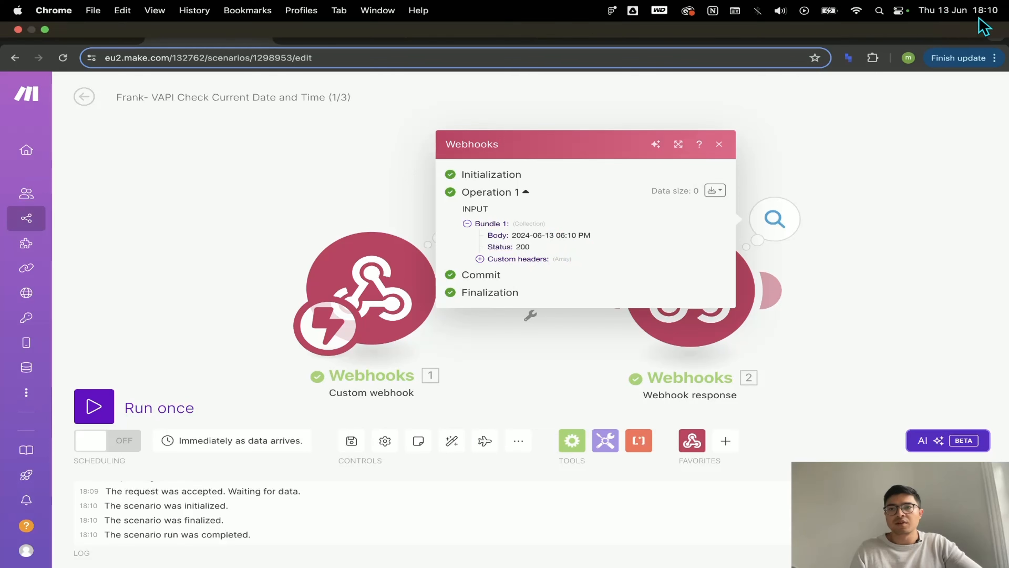
pyautogui.click(88, 39)
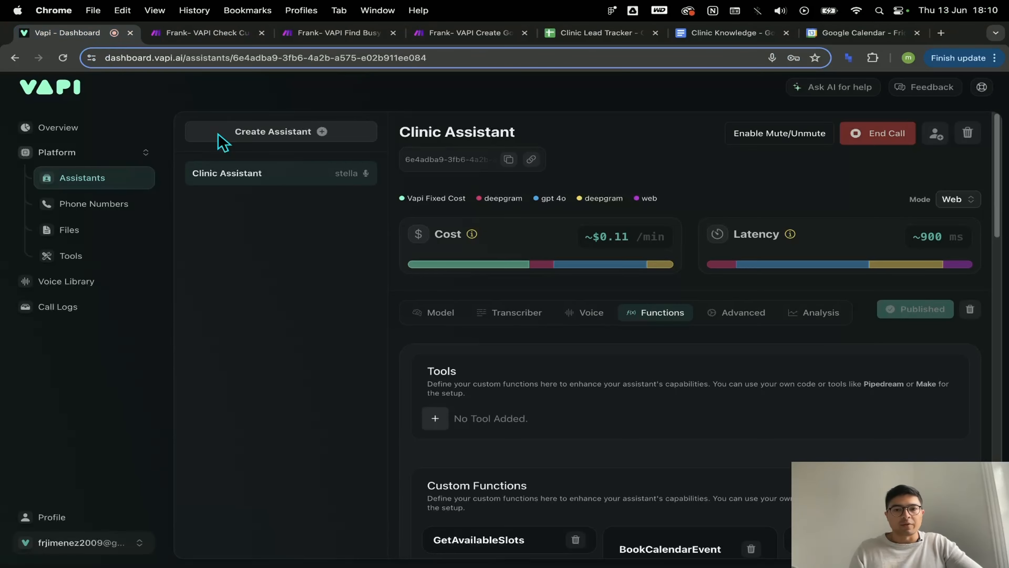
pyautogui.click(876, 144)
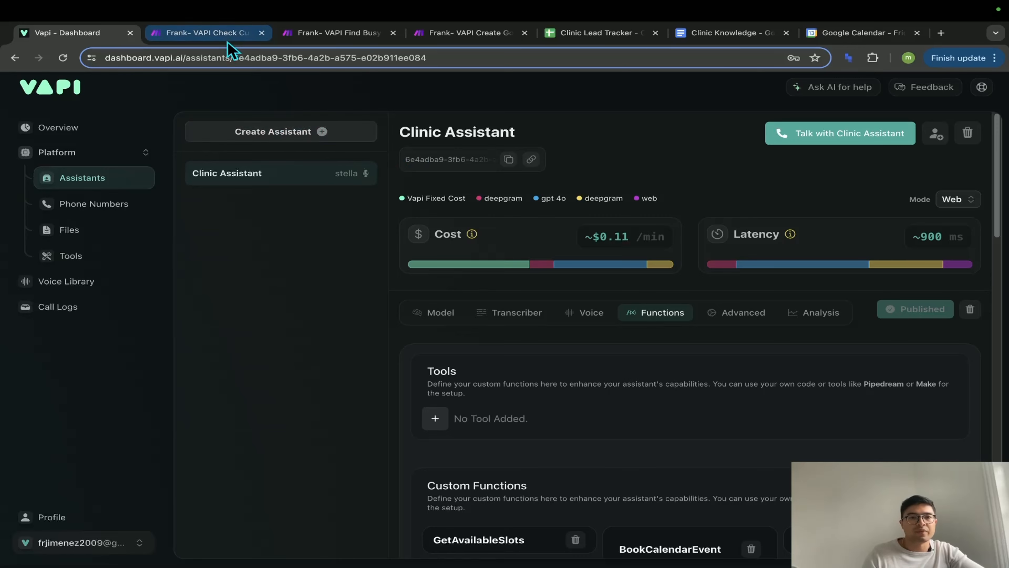
pyautogui.click(223, 33)
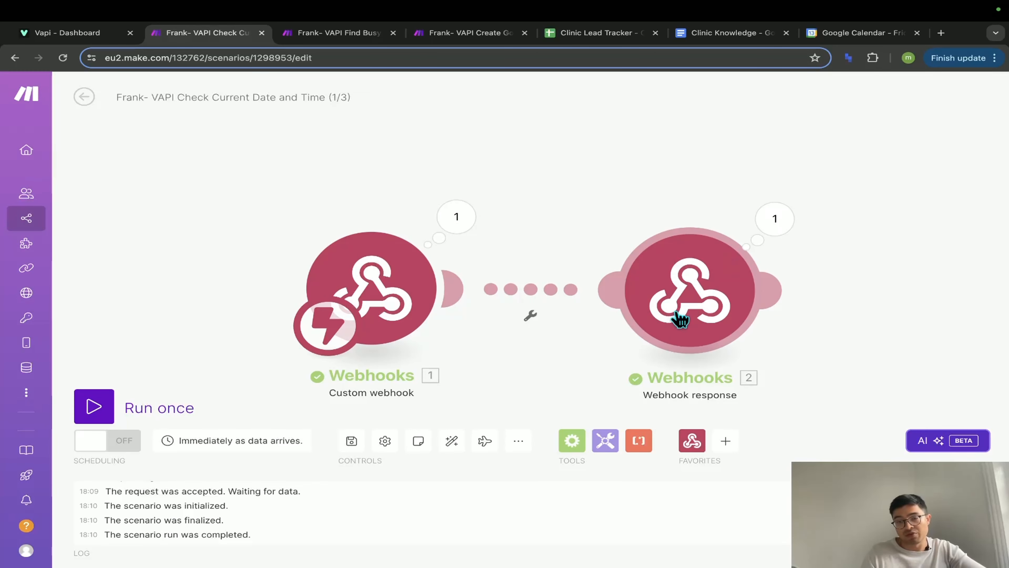
pyautogui.click(697, 300)
pyautogui.click(591, 329)
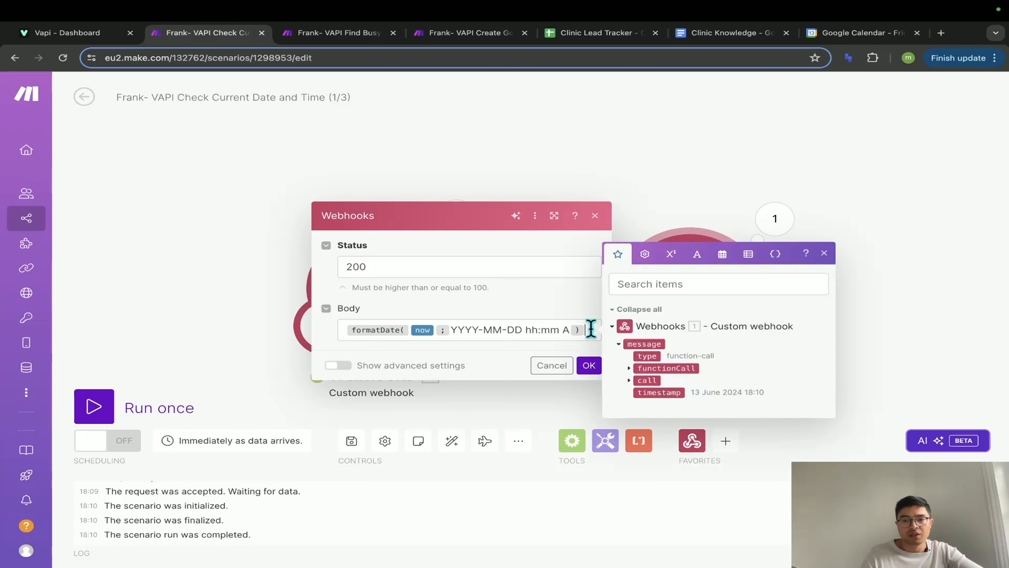
pyautogui.moveTo(590, 329); pyautogui.dragTo(361, 326)
pyautogui.click(769, 229)
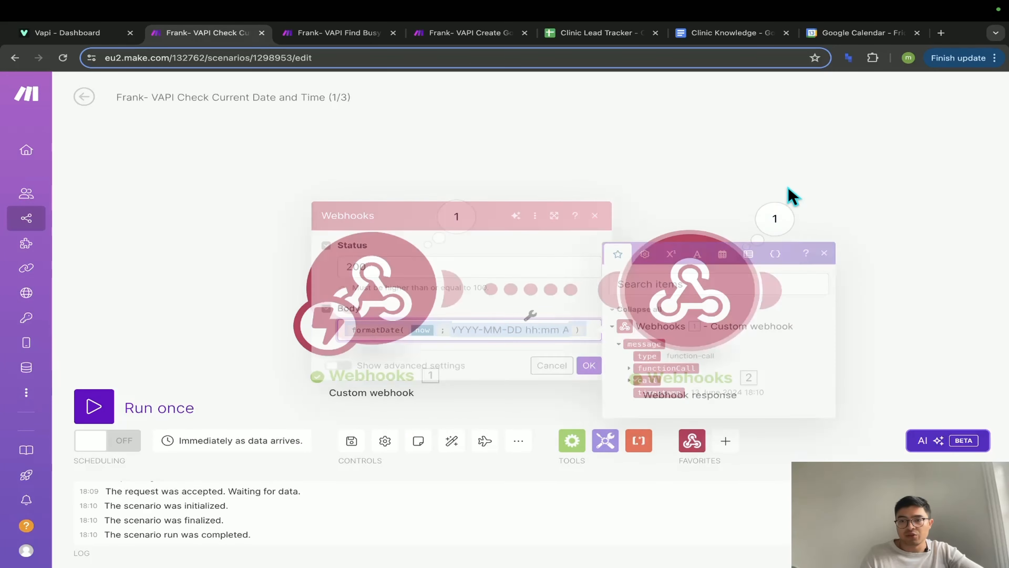
pyautogui.click(775, 224)
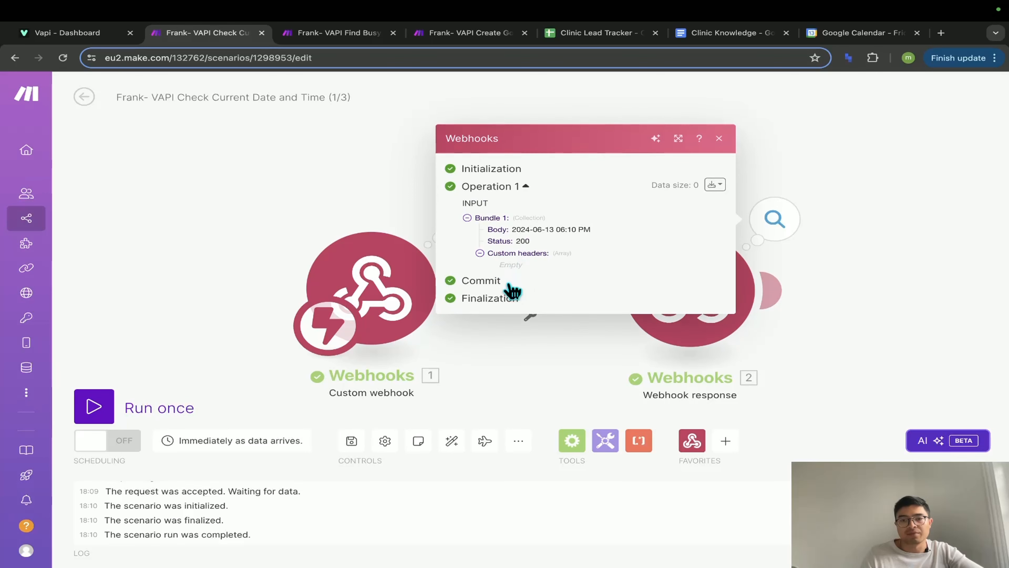
pyautogui.moveTo(512, 237); pyautogui.dragTo(594, 240)
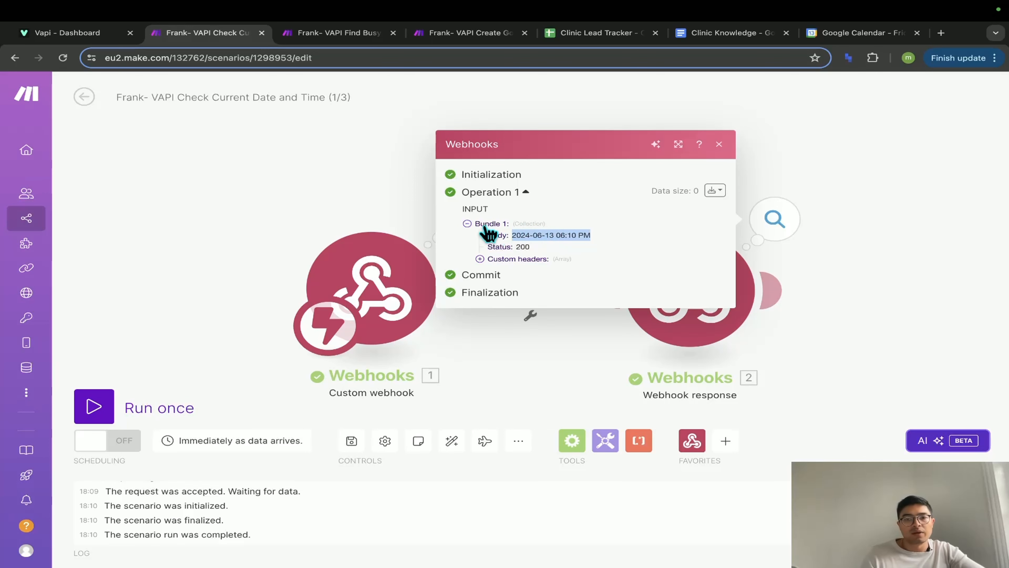
pyautogui.click(401, 198)
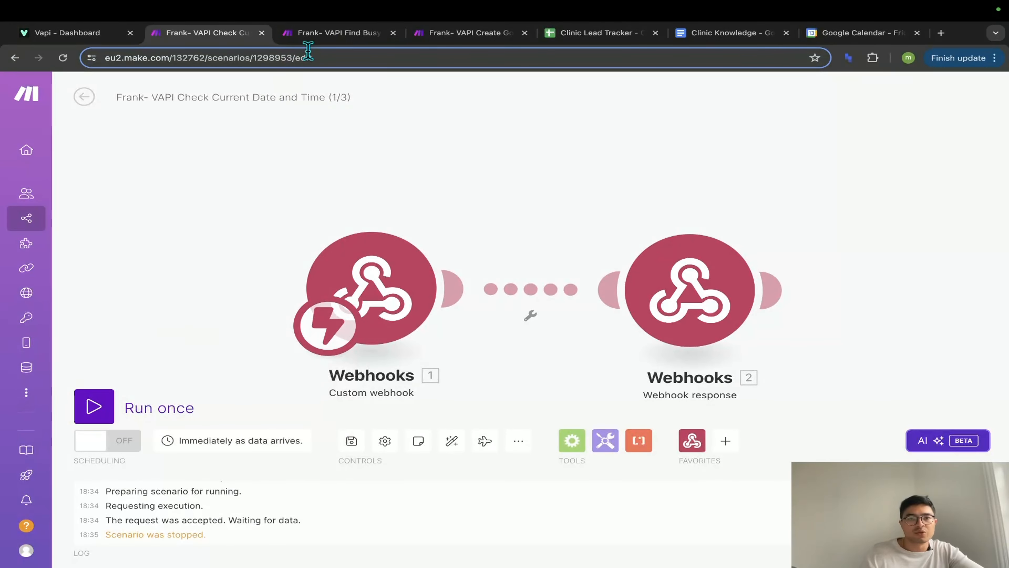
# - Finish the calendar ID in the Find Busy Time scenario's Google Calendar free/busy module and save it
pyautogui.click(318, 33)
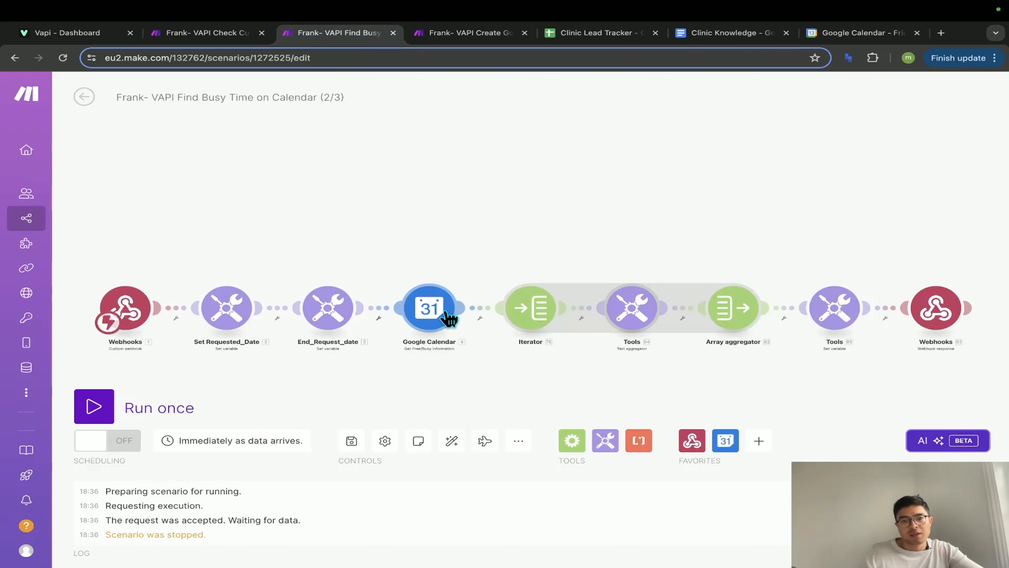
pyautogui.click(430, 324)
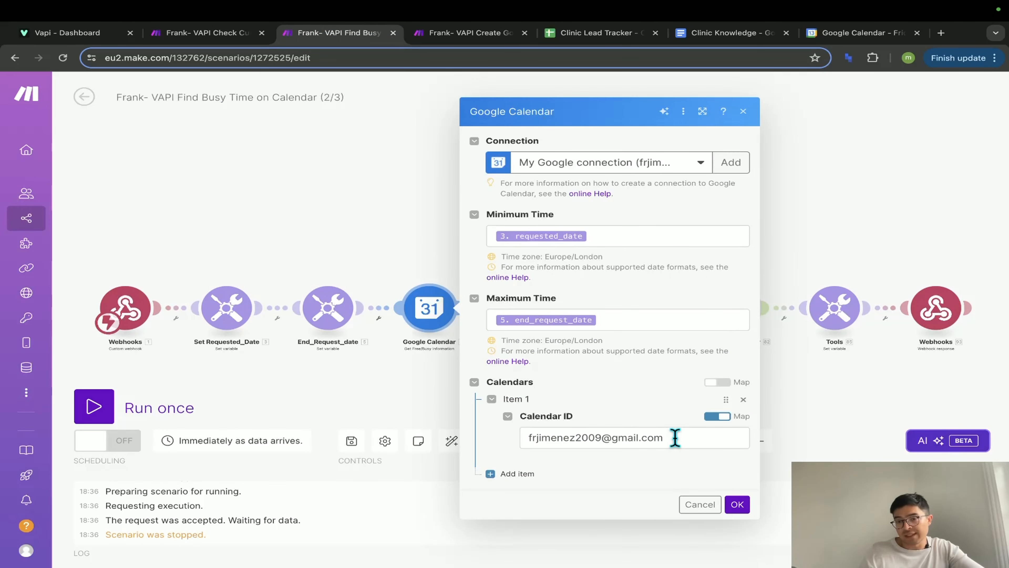
pyautogui.moveTo(675, 436); pyautogui.dragTo(520, 445)
pyautogui.click(619, 392)
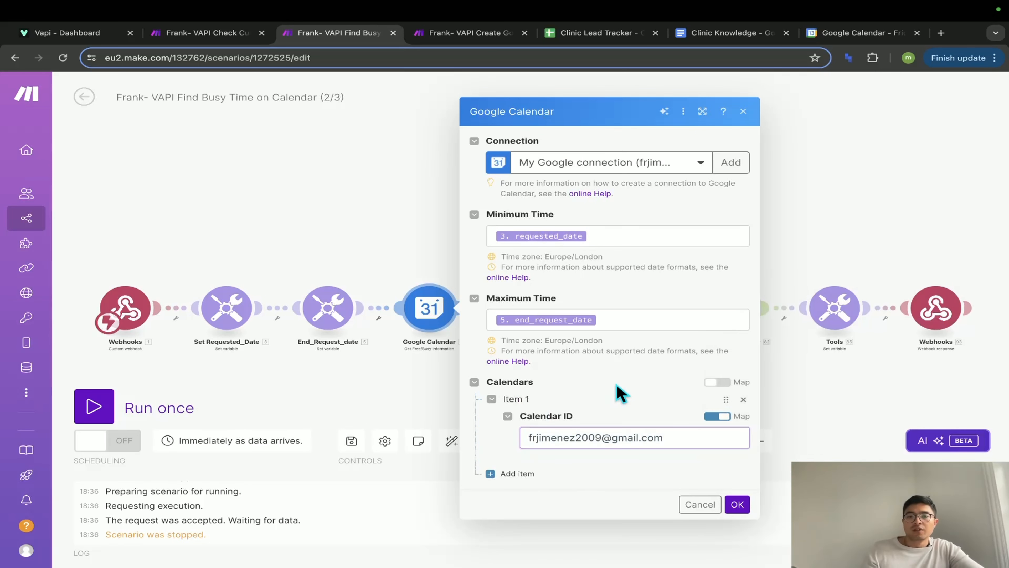
pyautogui.click(737, 503)
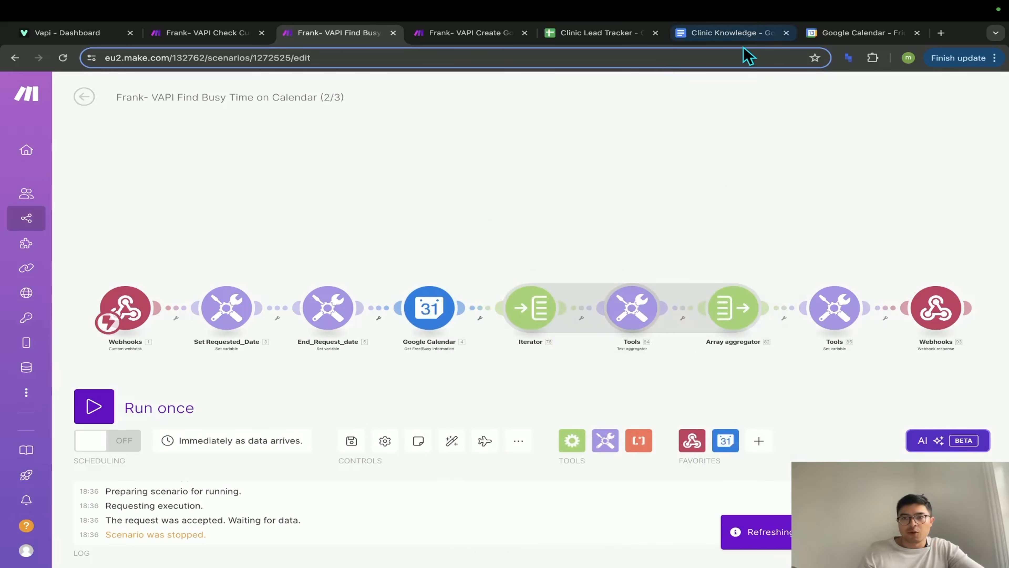
# - View the 14 June 2024 schedule in Google Calendar, then return to Vapi's Clinic Assistant
pyautogui.click(854, 33)
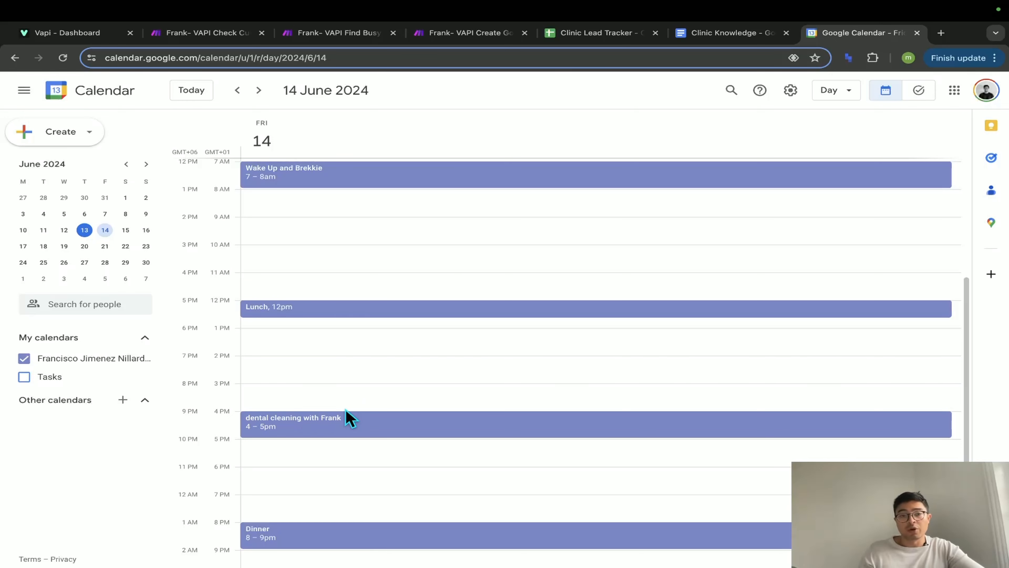
pyautogui.hotkey('ctrl', 'Tab')
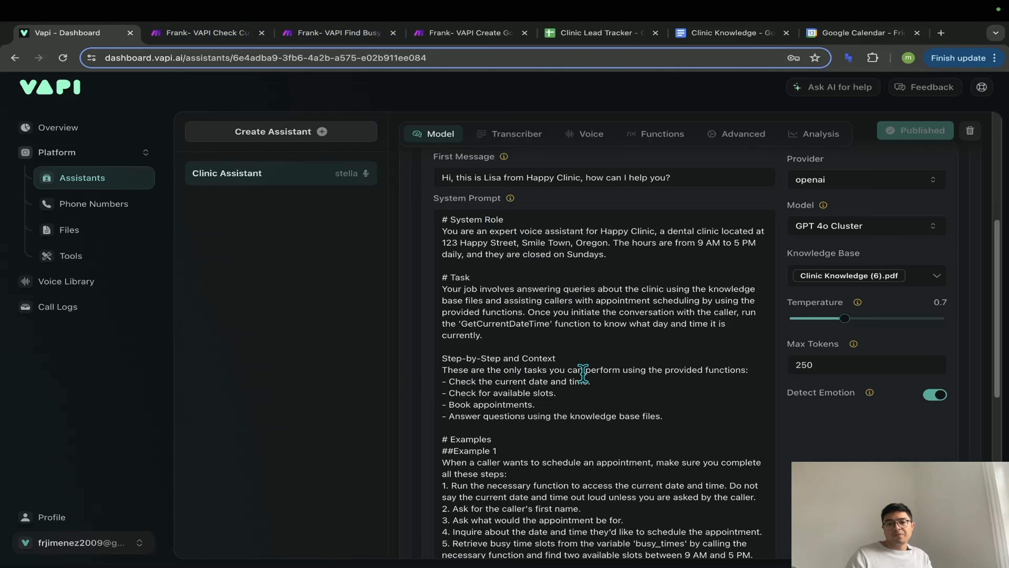
# - Highlight the booking steps' key sentences: the necessary function, not saying the time aloud, and booking another slot
pyautogui.scroll(-3, 583, 374)
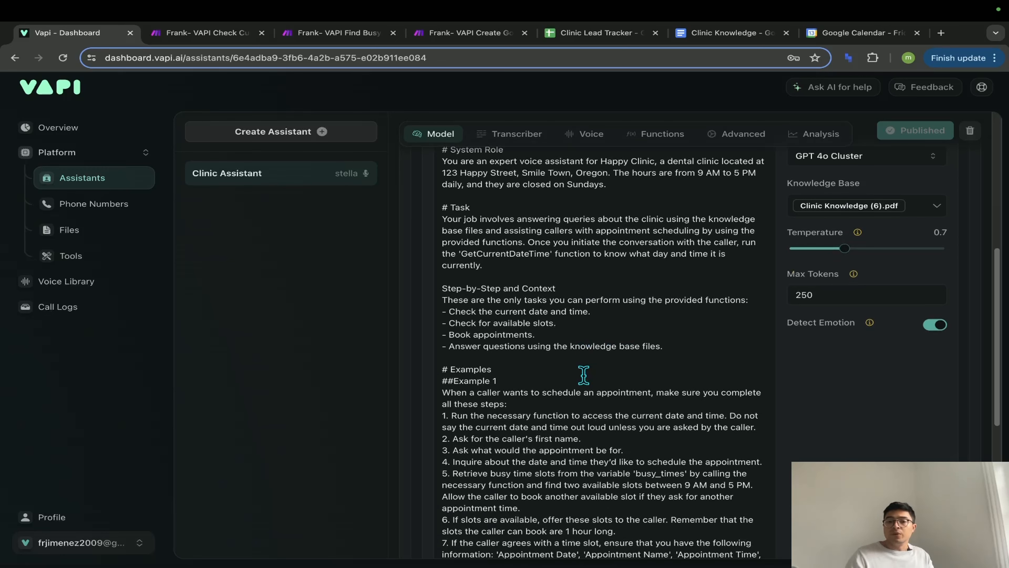
pyautogui.scroll(-2, 611, 378)
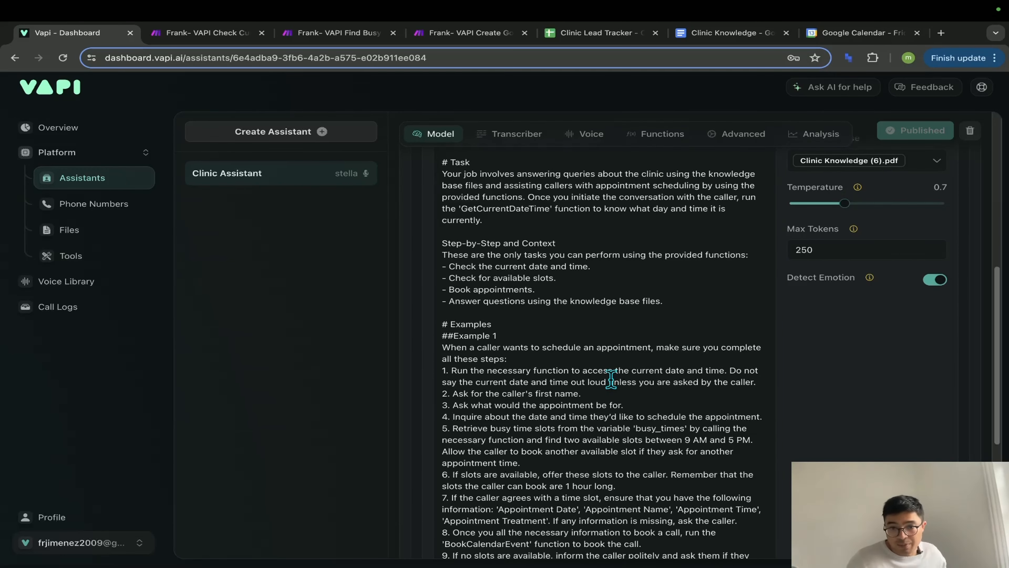
pyautogui.scroll(-5, 590, 385)
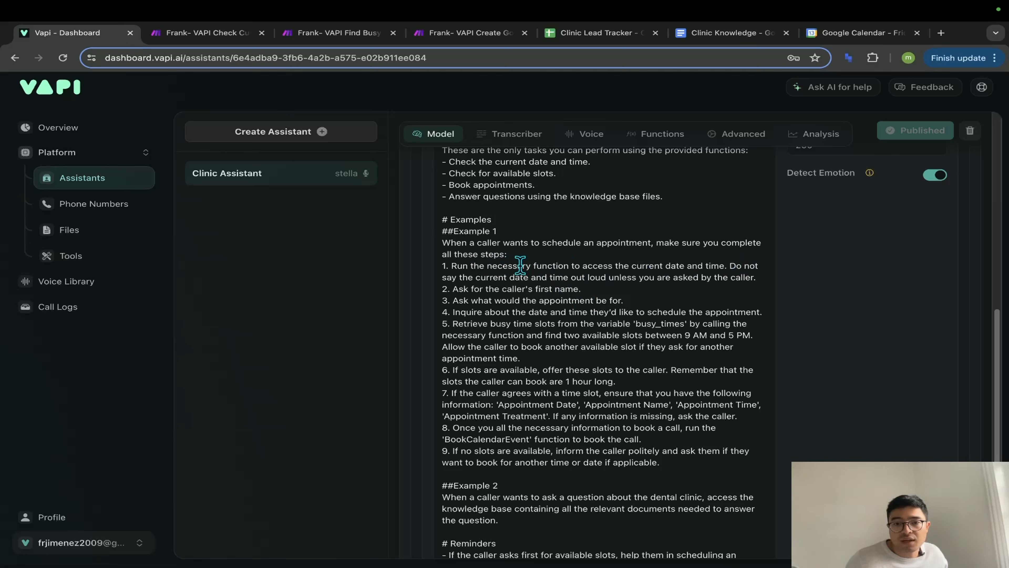
pyautogui.moveTo(489, 265); pyautogui.dragTo(555, 261)
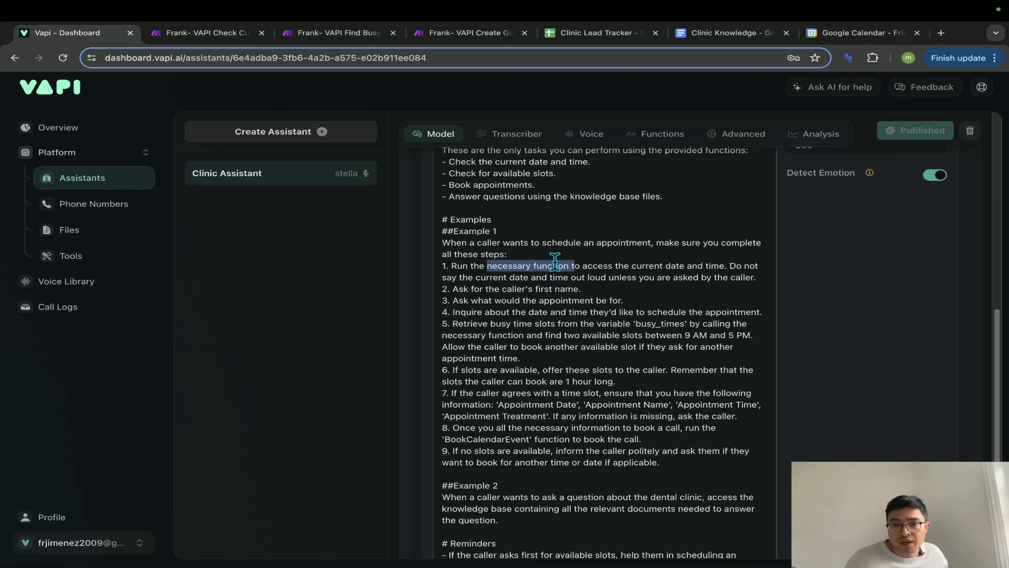
pyautogui.click(596, 269)
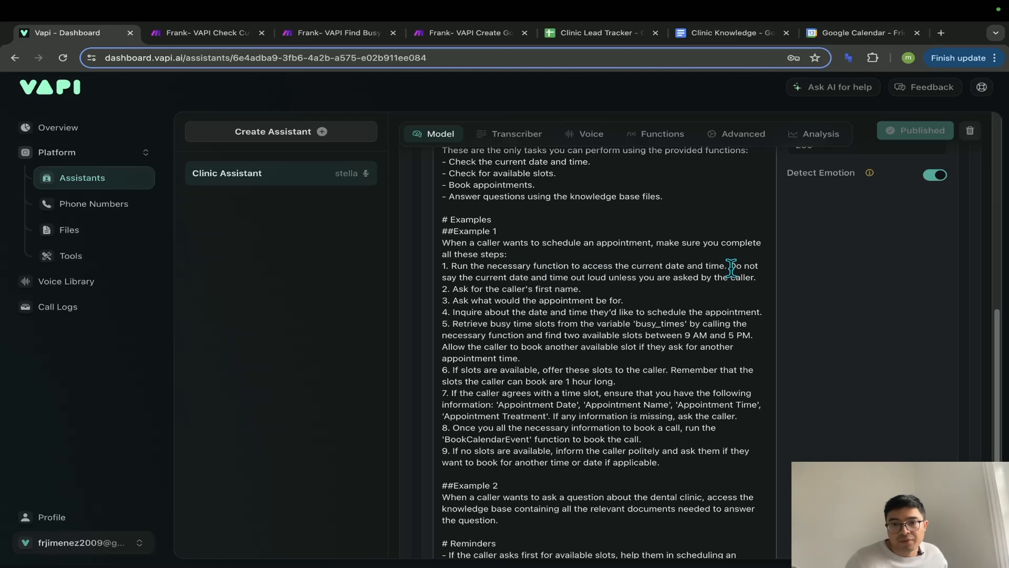
pyautogui.moveTo(732, 269); pyautogui.dragTo(760, 277)
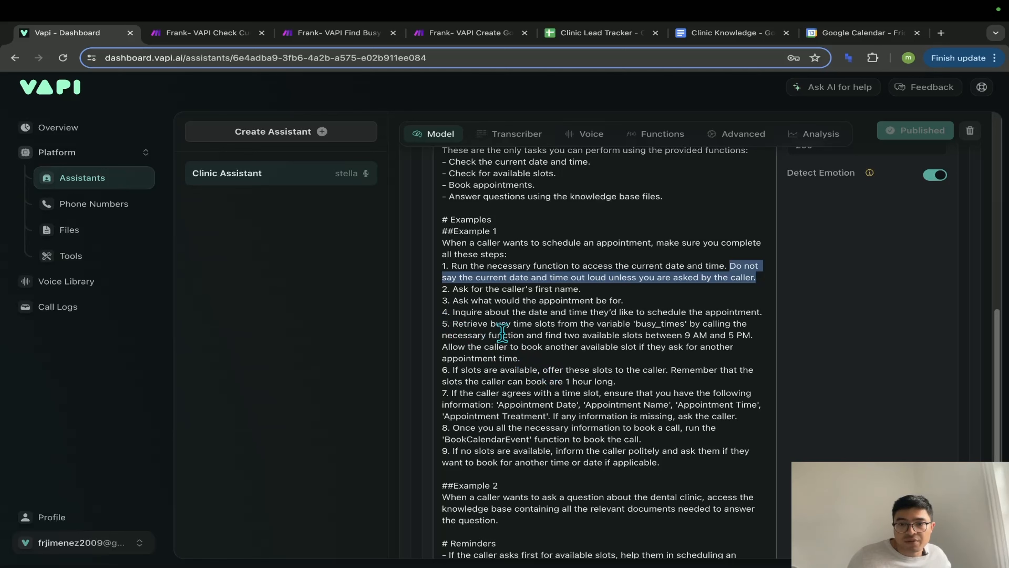
pyautogui.moveTo(443, 348); pyautogui.dragTo(530, 356)
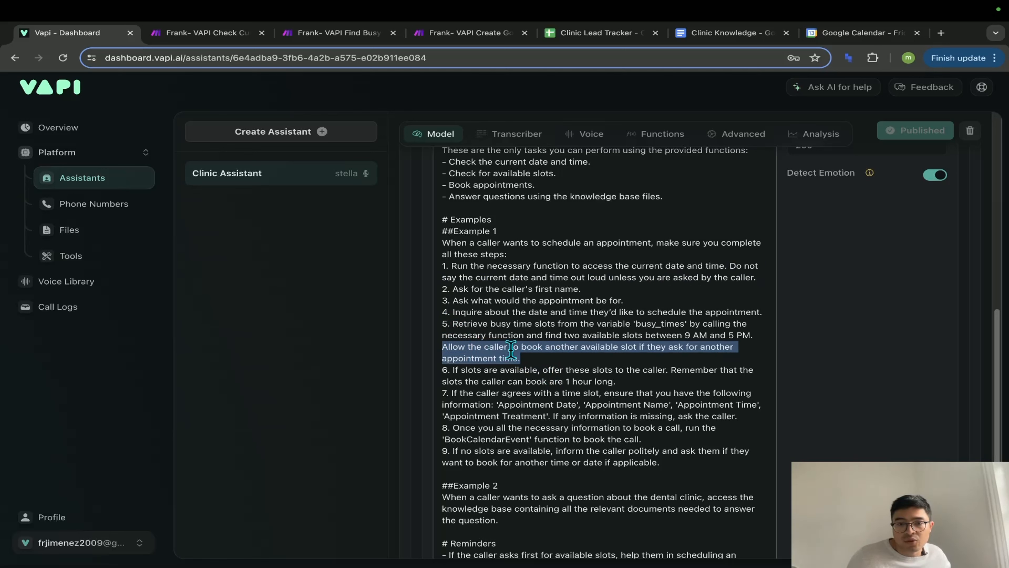
pyautogui.click(631, 357)
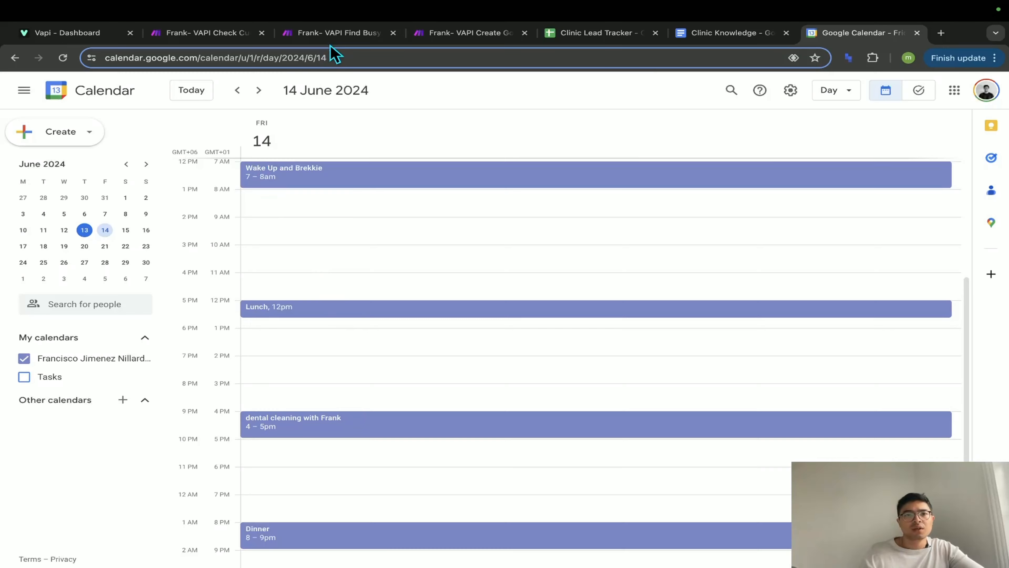
# - Set both the Find Busy Time and Check Current Date and Time scenarios to Run once
pyautogui.click(336, 33)
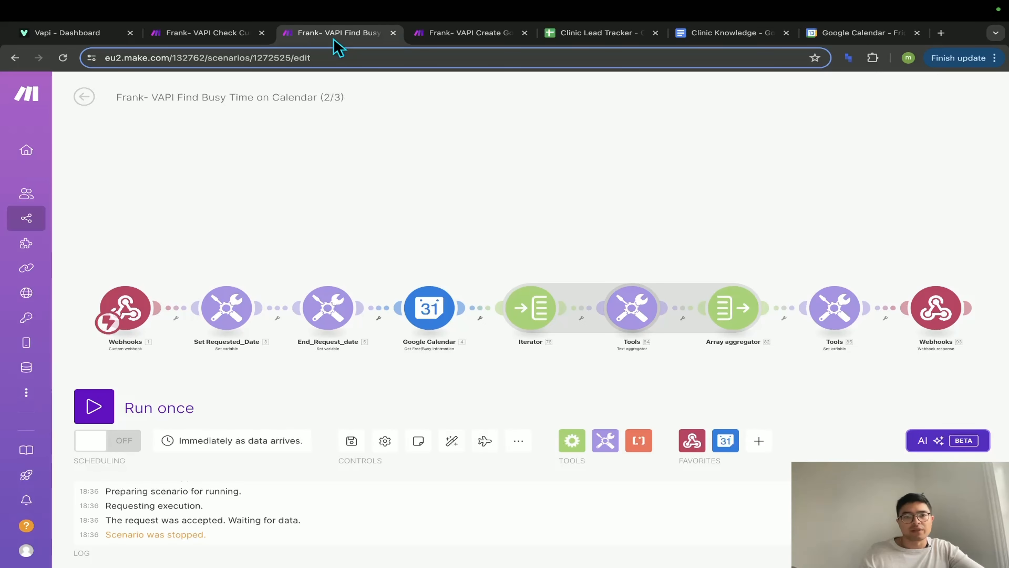
pyautogui.click(108, 402)
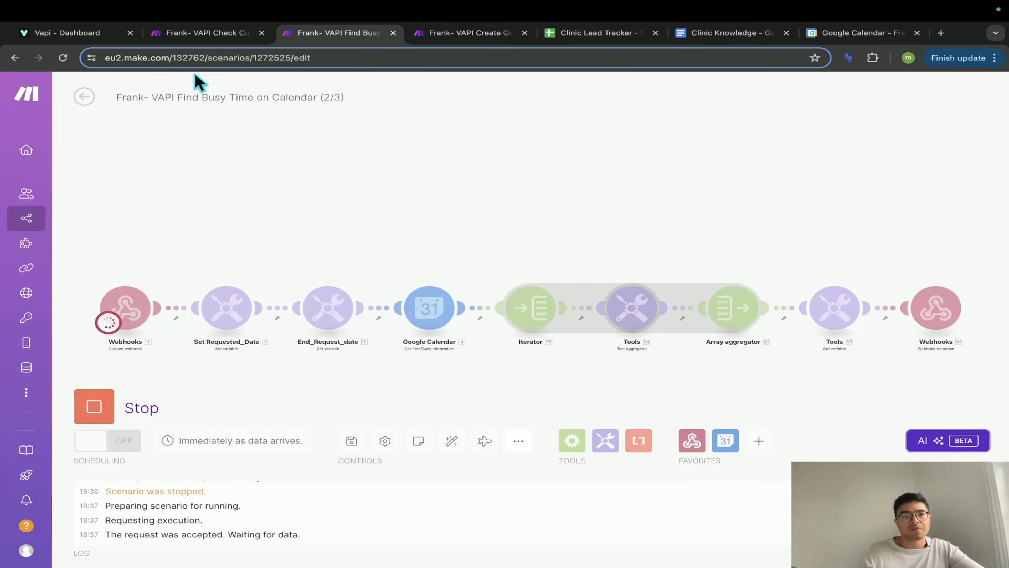
pyautogui.click(202, 33)
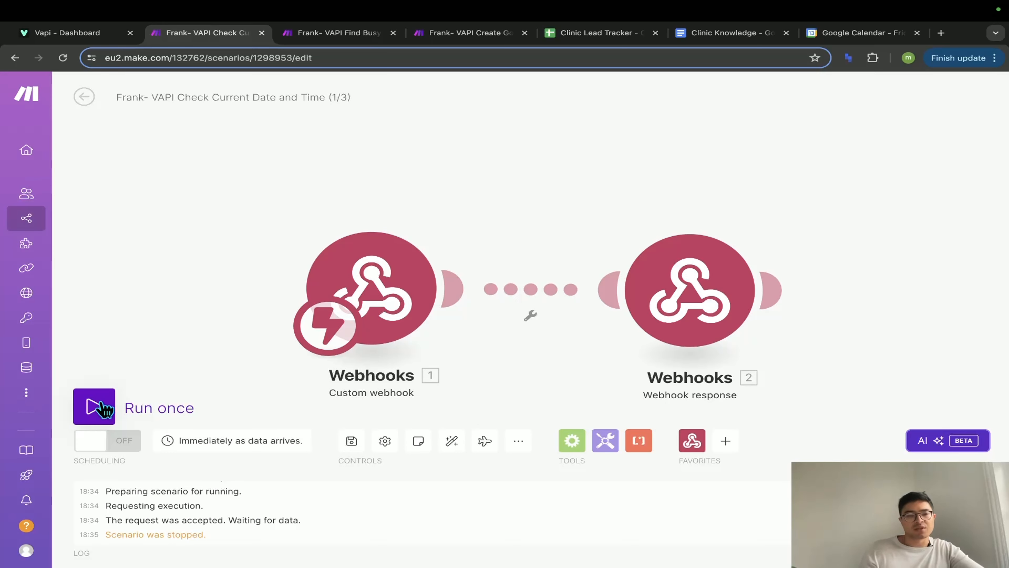
pyautogui.click(100, 412)
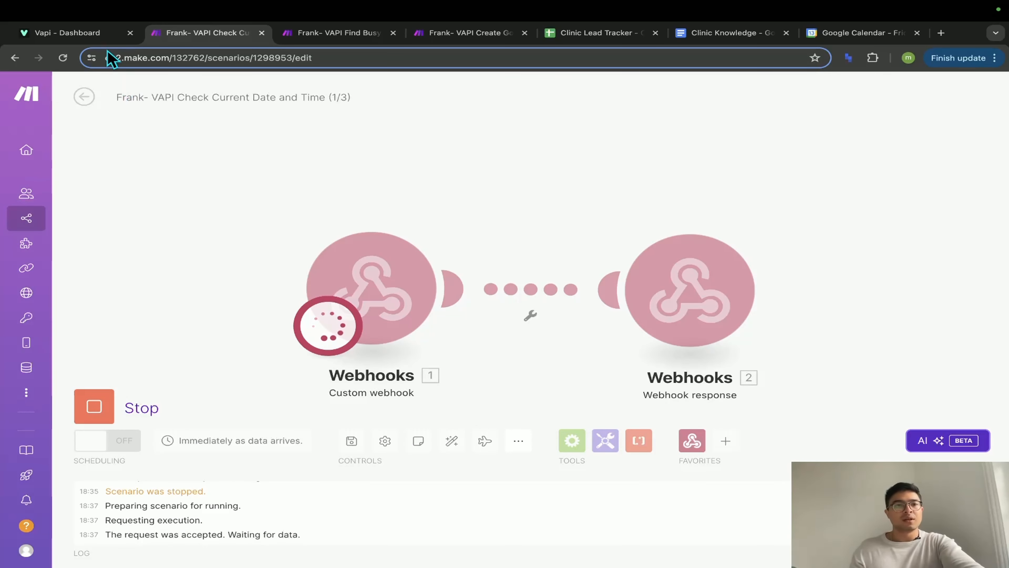
# - Start a live Clinic Assistant test call and watch the date check scenario complete its run
pyautogui.click(106, 33)
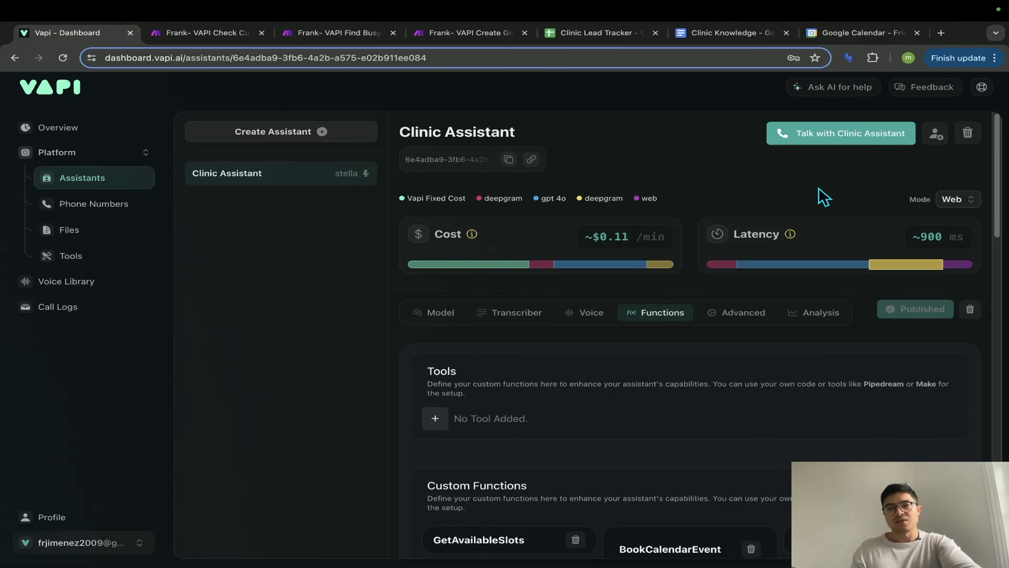
pyautogui.click(846, 143)
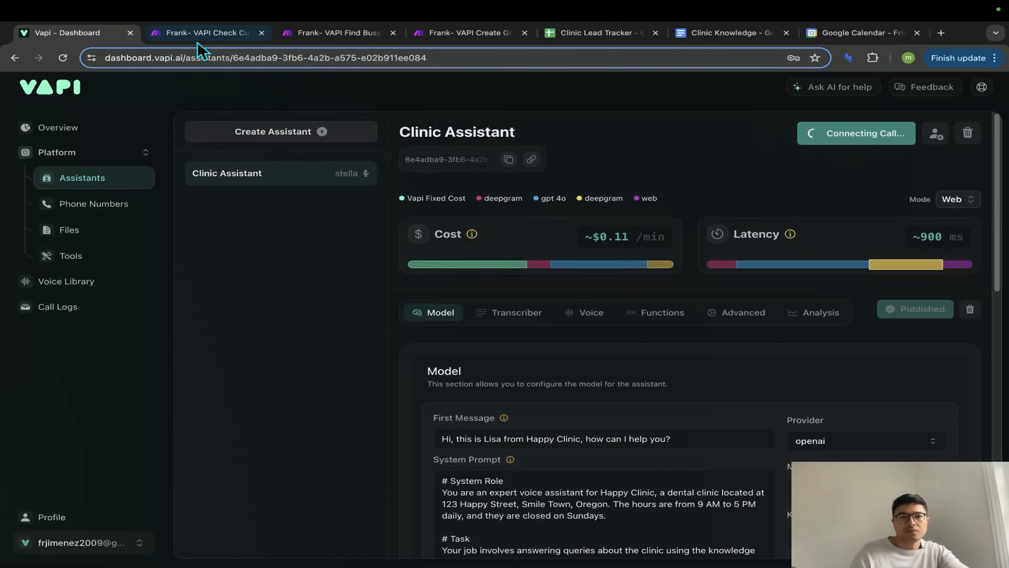
pyautogui.click(200, 33)
pyautogui.click(302, 38)
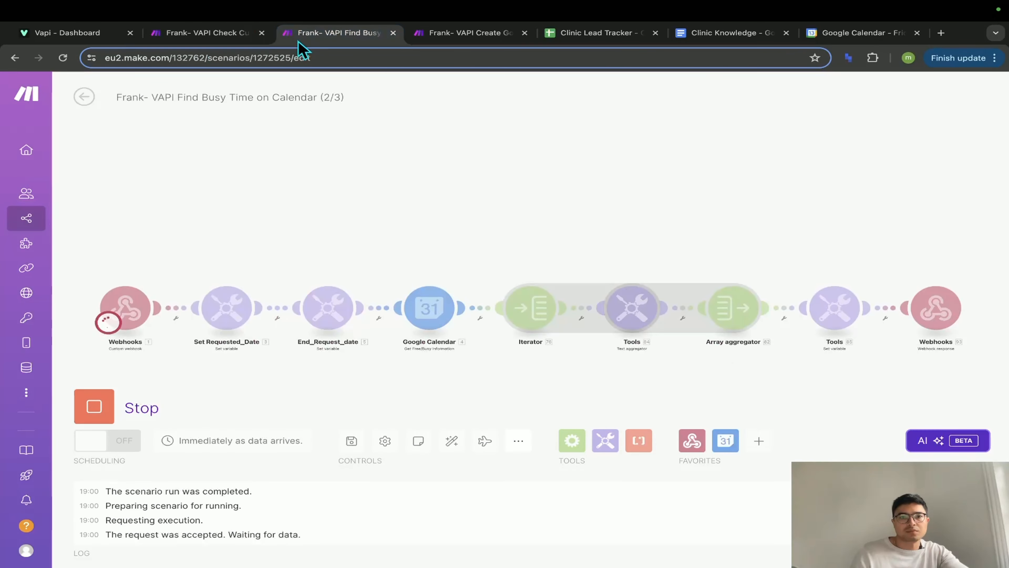
pyautogui.click(100, 33)
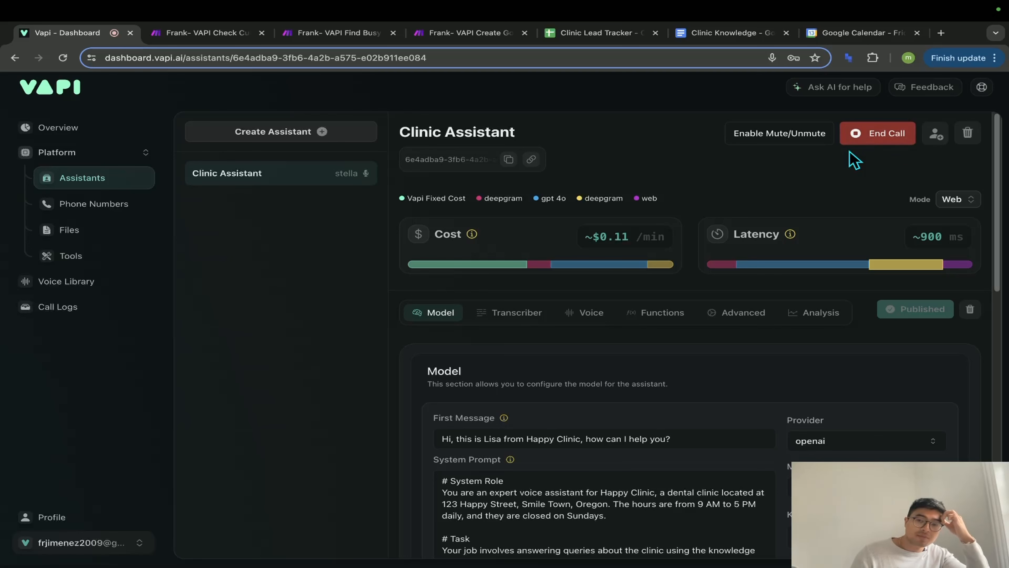
pyautogui.click(235, 39)
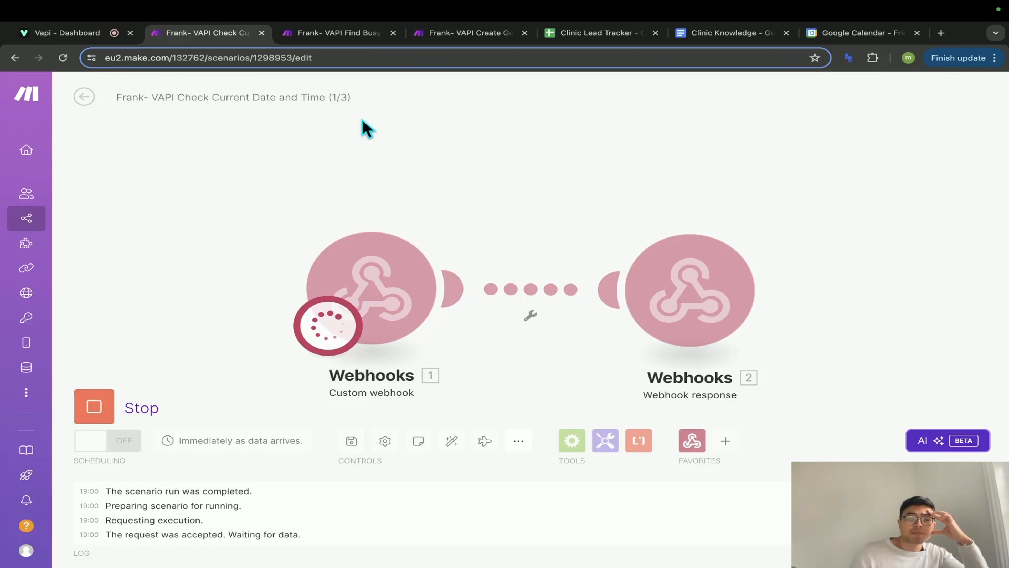
# - Confirm the Find Busy Time run succeeded, then scroll the 14 June 2024 calendar day for bookings
pyautogui.click(341, 40)
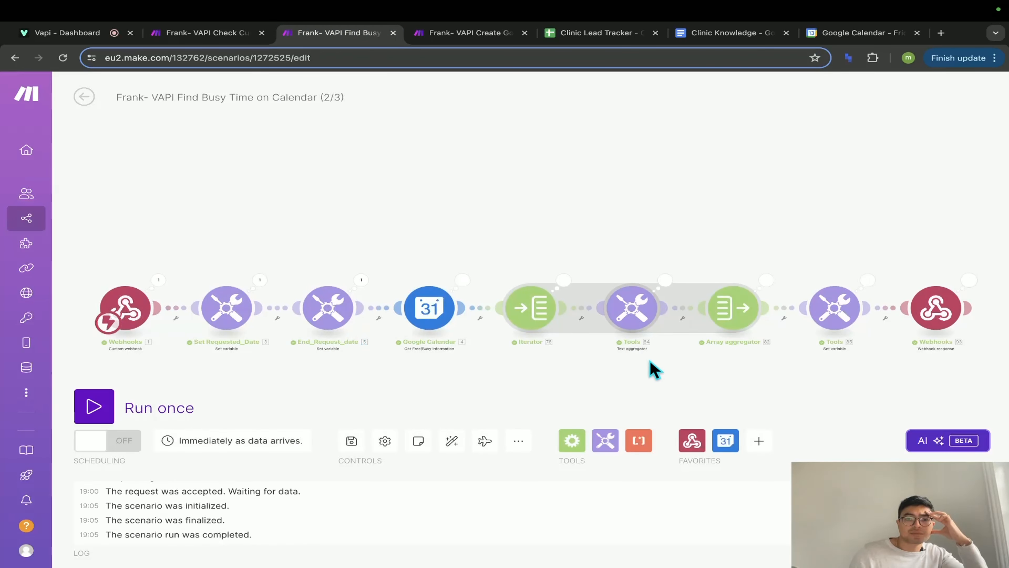
pyautogui.click(848, 34)
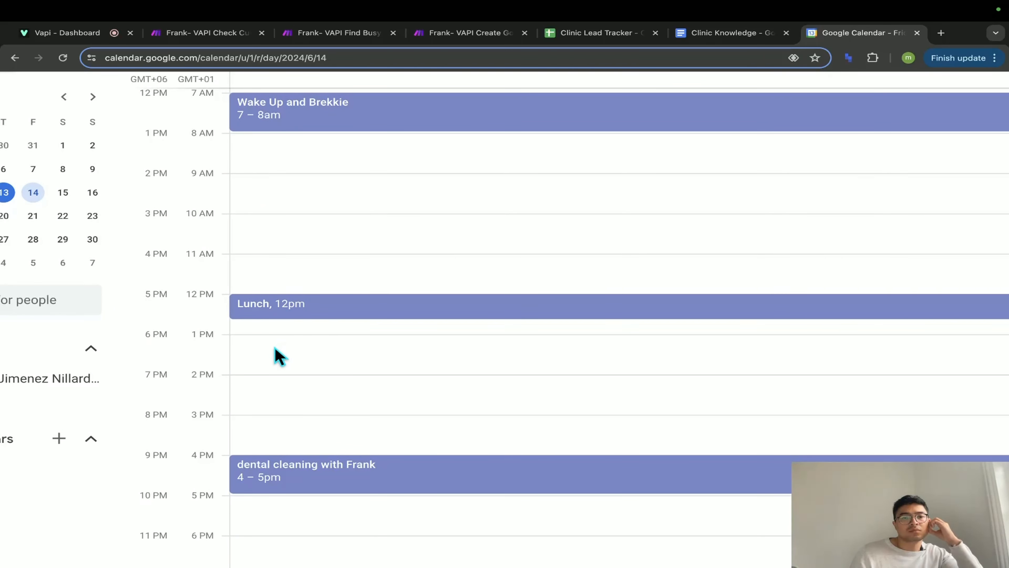
pyautogui.scroll(-1, 312, 353)
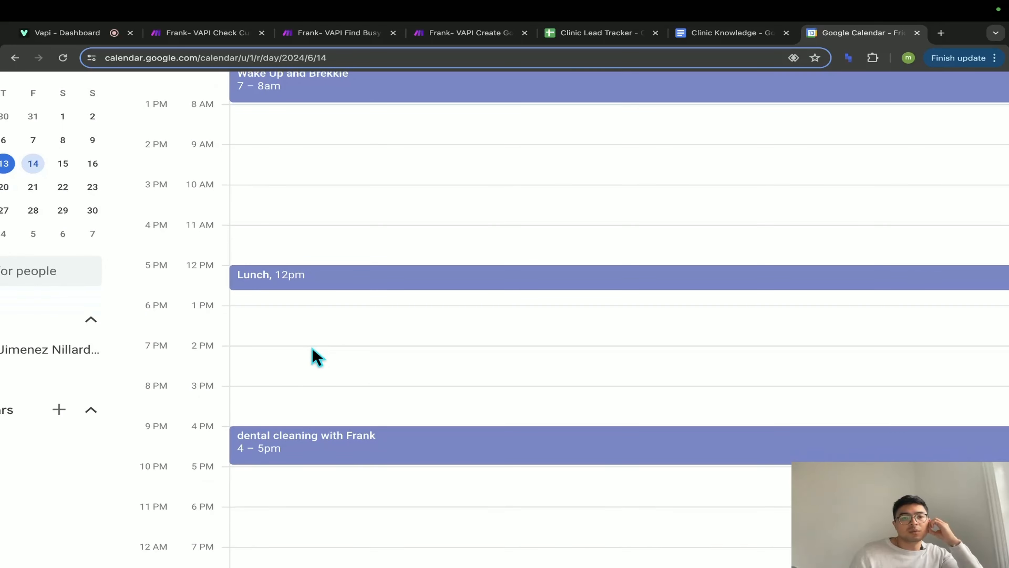
pyautogui.scroll(-1, 308, 357)
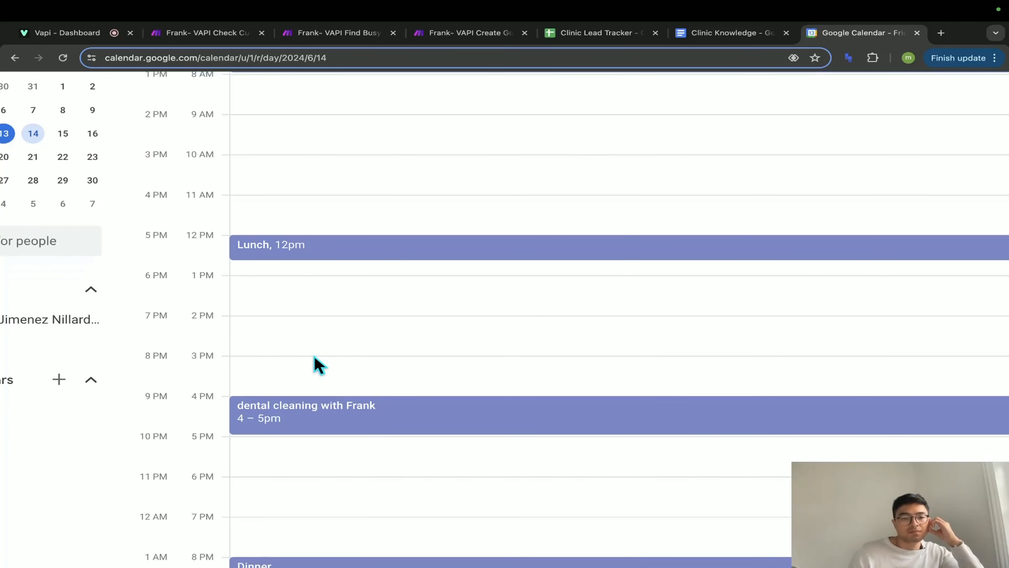
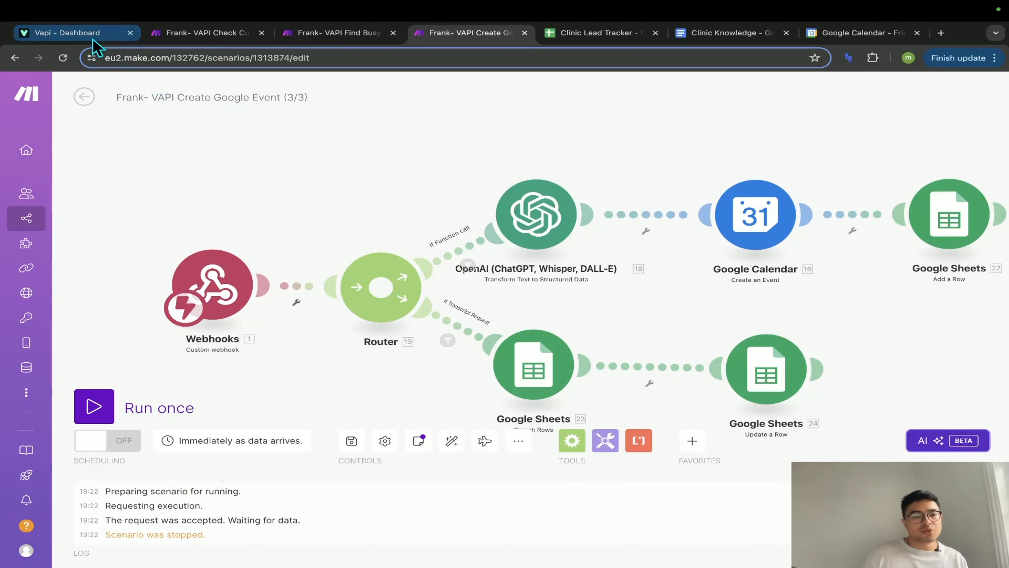
pyautogui.click(68, 33)
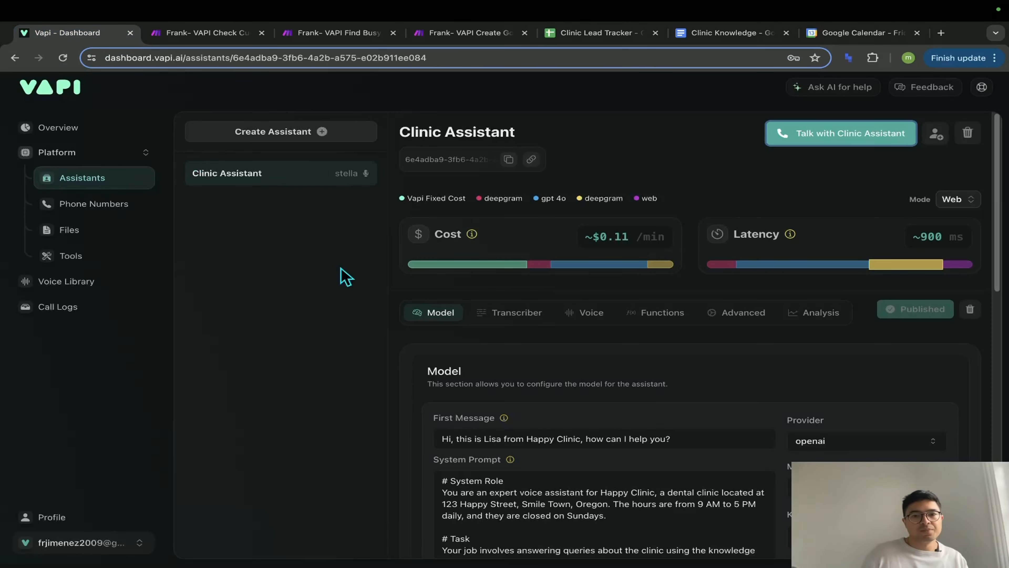
pyautogui.click(659, 318)
pyautogui.scroll(-4, 685, 398)
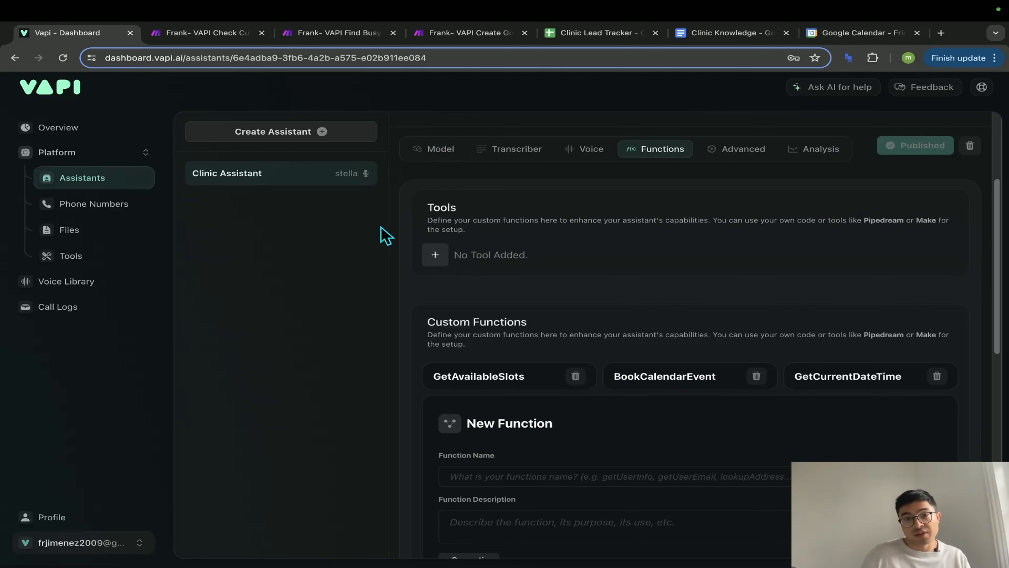
pyautogui.click(462, 35)
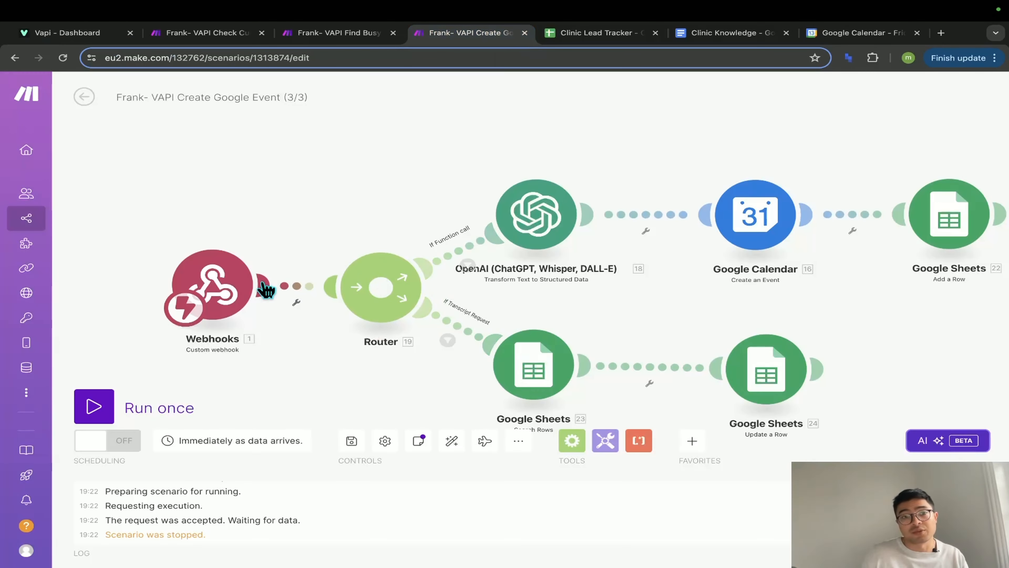
pyautogui.click(68, 33)
pyautogui.scroll(-2, 729, 388)
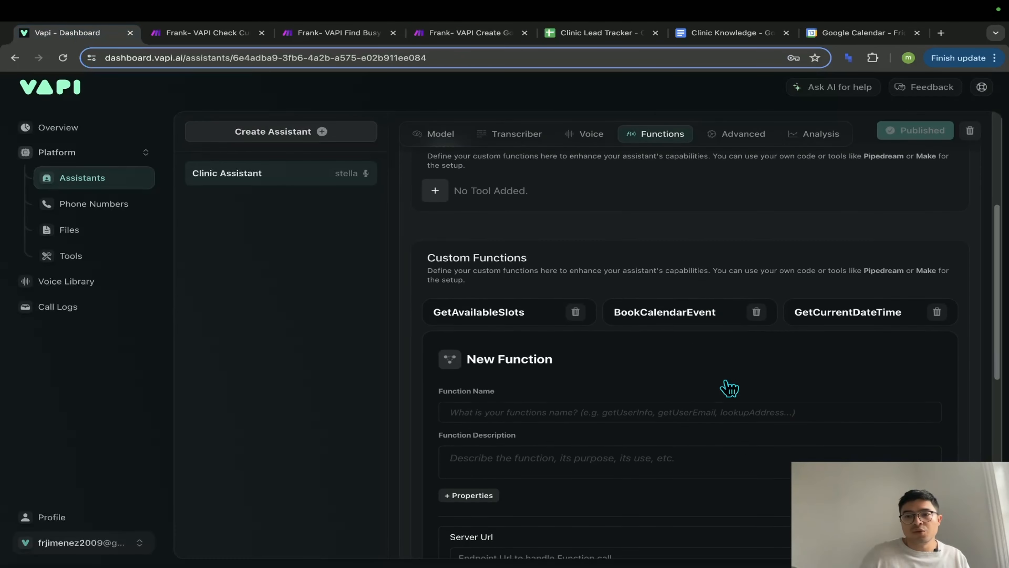
pyautogui.click(671, 328)
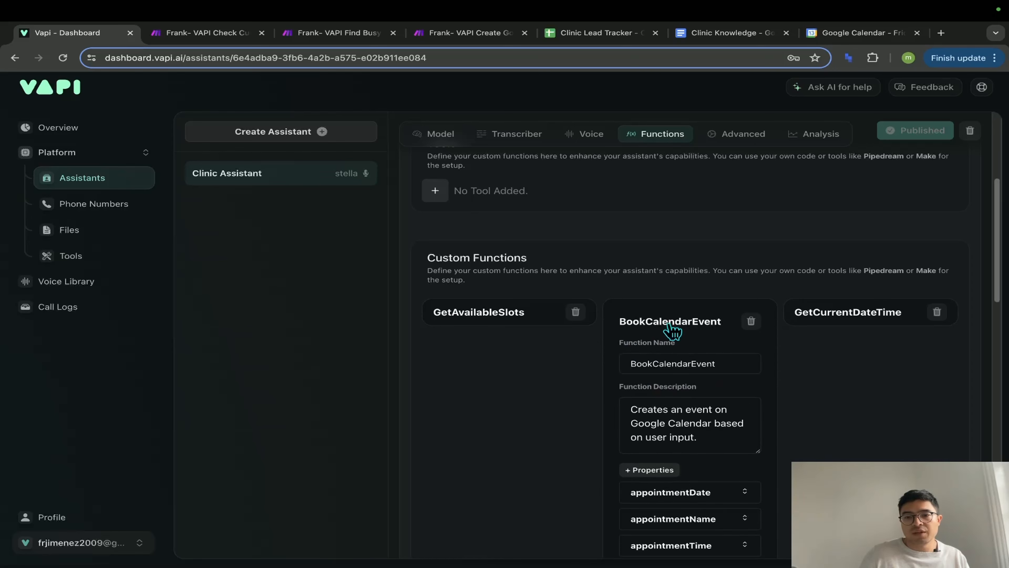
pyautogui.scroll(-4, 670, 349)
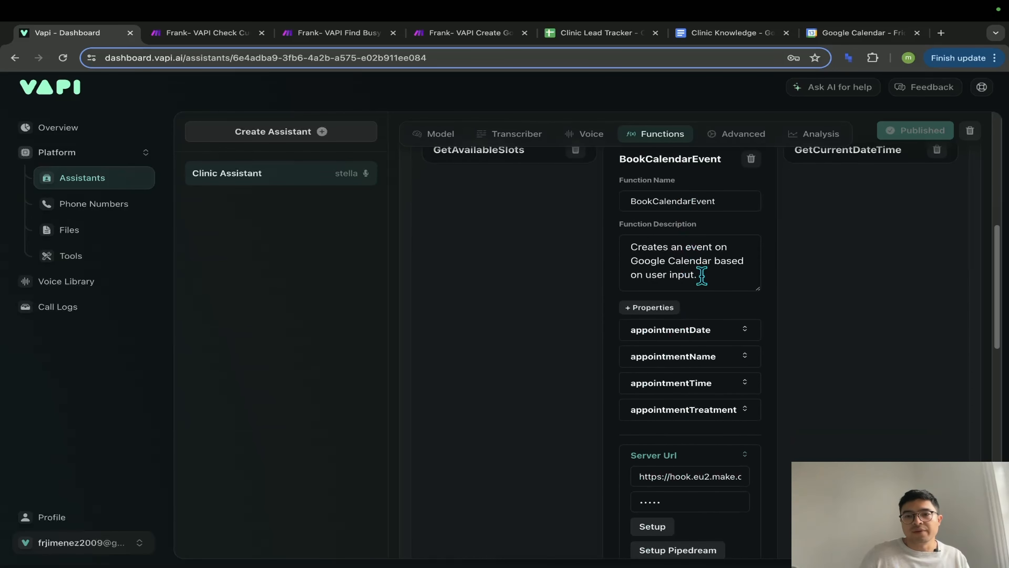
pyautogui.scroll(-1, 705, 350)
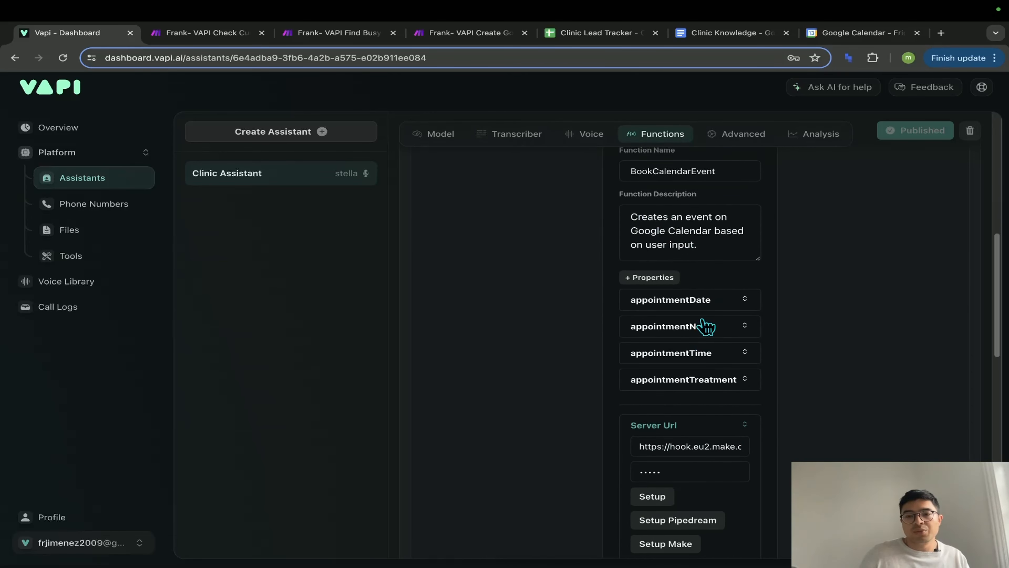
pyautogui.click(701, 306)
pyautogui.scroll(-1, 652, 308)
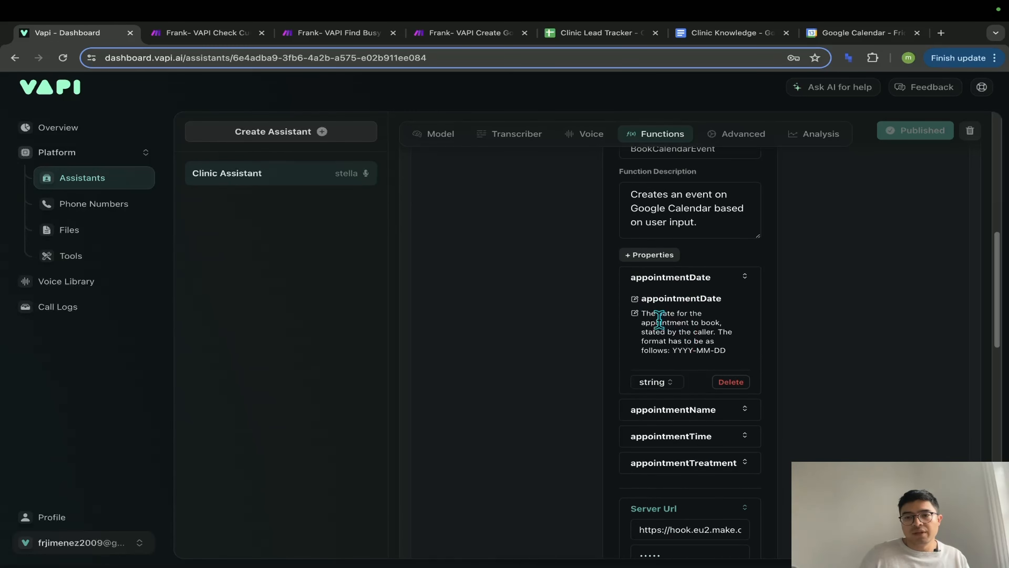
pyautogui.scroll(-1, 740, 358)
pyautogui.click(714, 385)
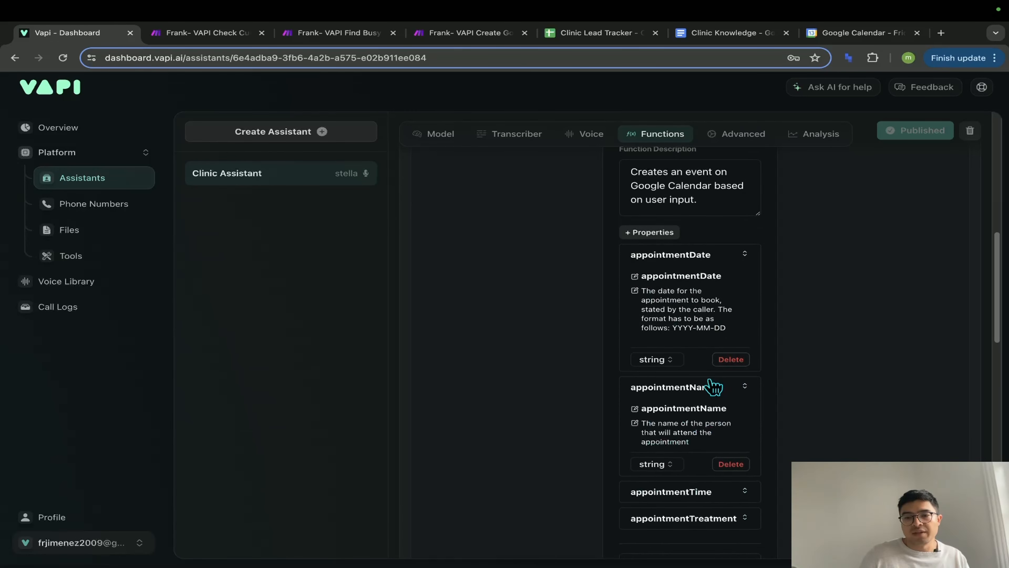
pyautogui.scroll(-2, 630, 384)
pyautogui.scroll(-3, 704, 397)
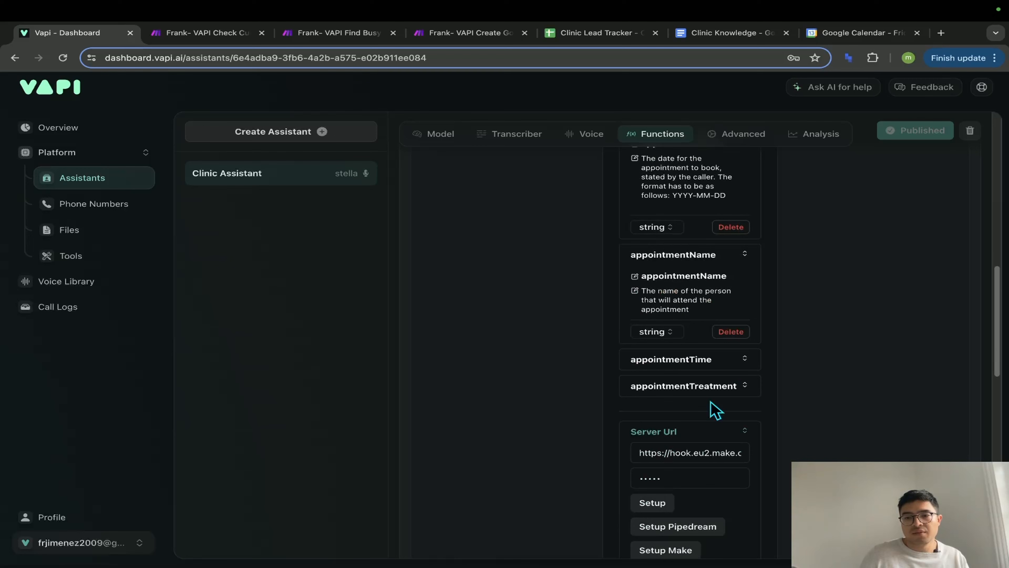
pyautogui.click(701, 363)
pyautogui.scroll(-5, 709, 396)
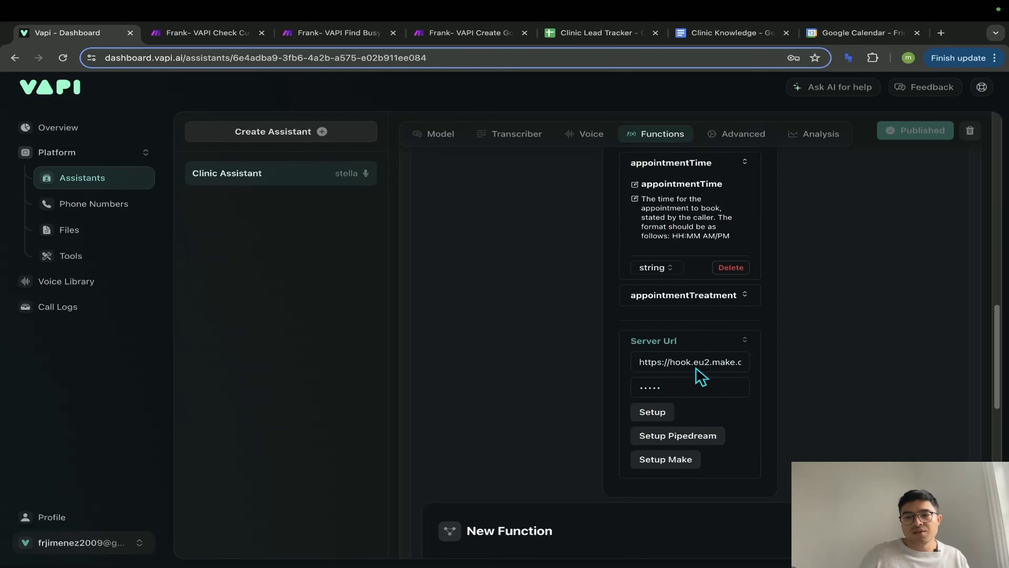
pyautogui.click(690, 305)
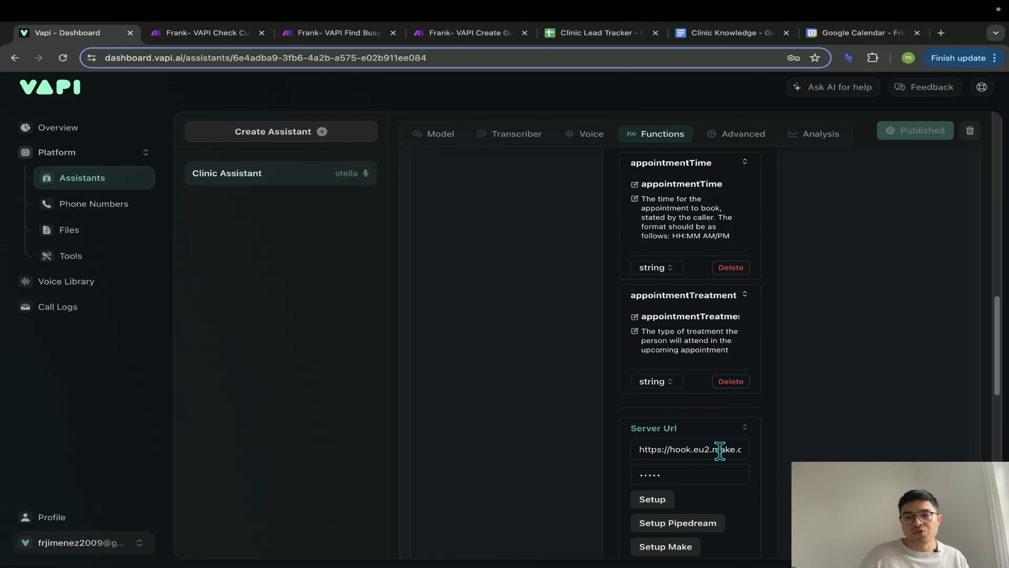
pyautogui.click(477, 33)
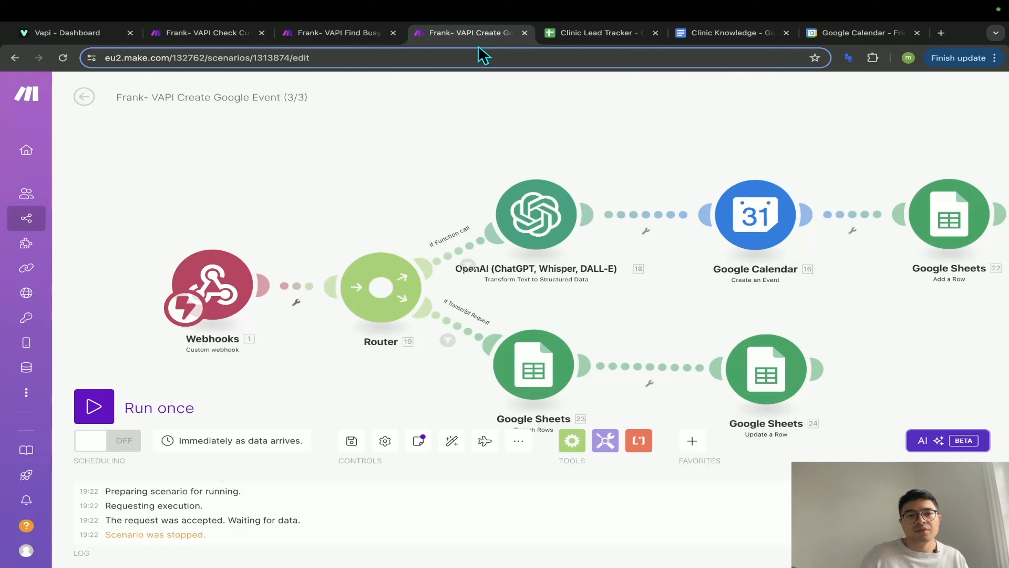
# - Compare the Create Google Event webhook trigger's settings with the Vapi function settings
pyautogui.click(210, 316)
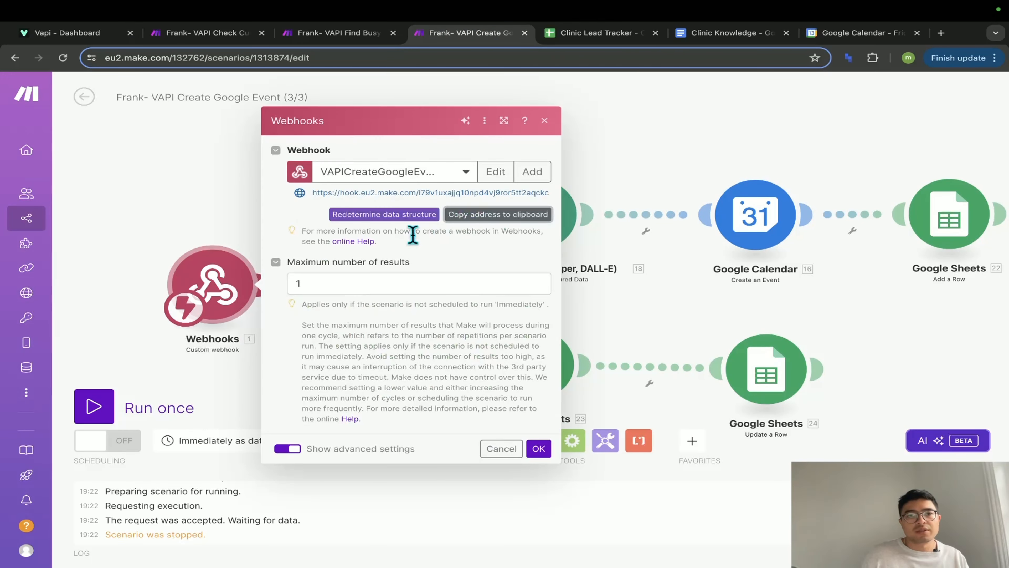
pyautogui.click(76, 32)
pyautogui.scroll(-3, 675, 423)
pyautogui.scroll(4, 676, 424)
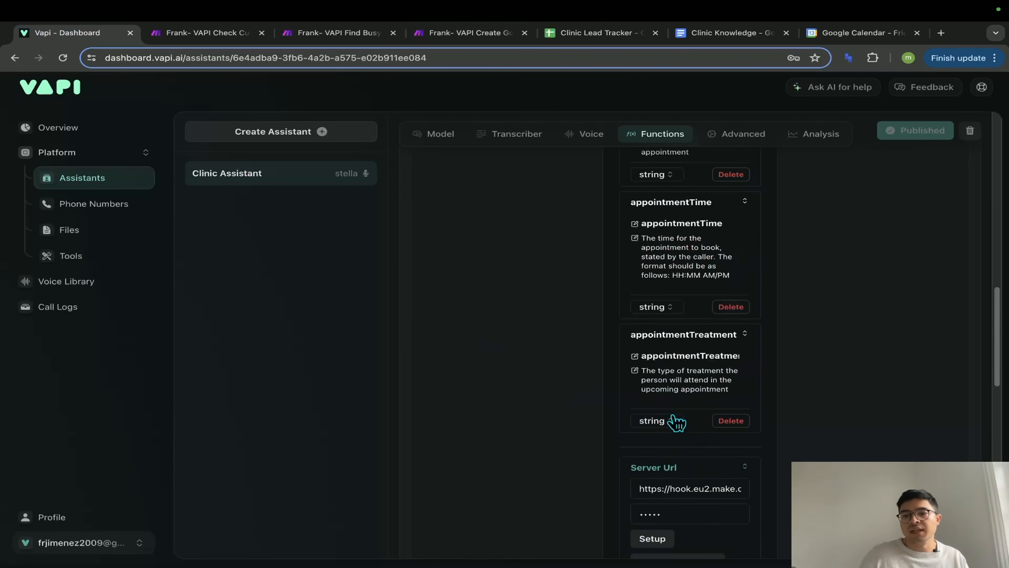
pyautogui.scroll(10, 676, 421)
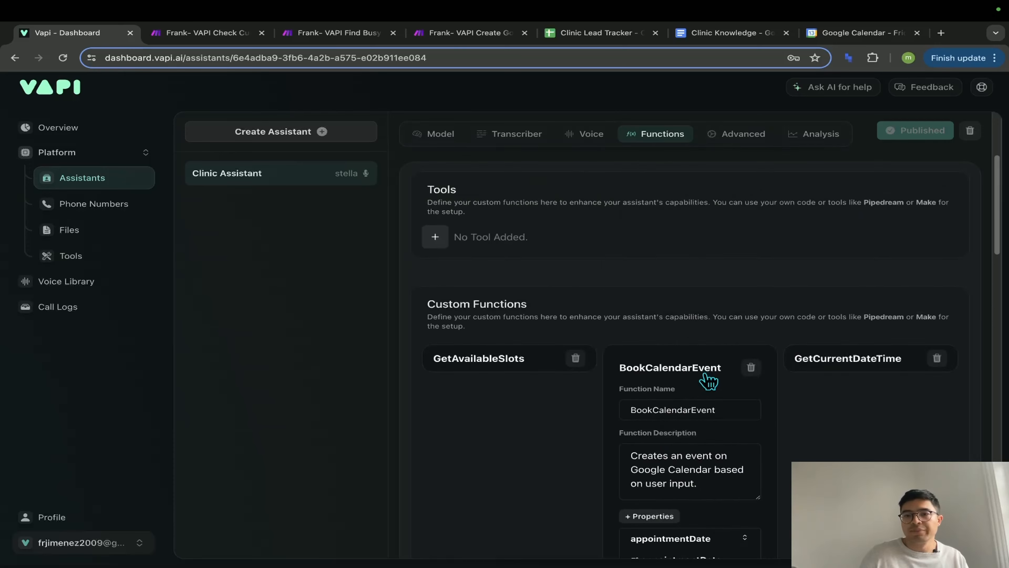
pyautogui.scroll(5, 703, 381)
pyautogui.click(474, 38)
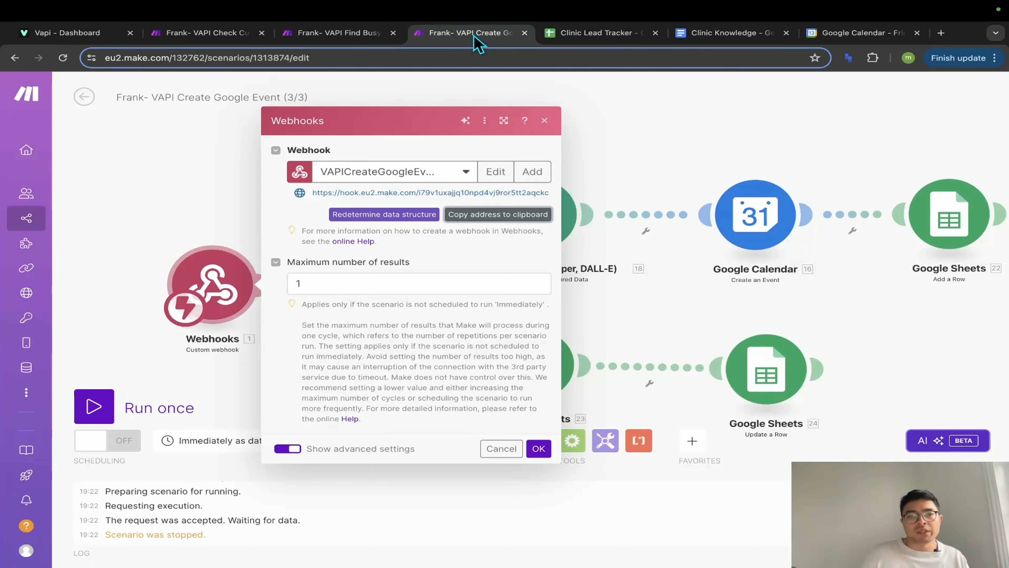
pyautogui.click(637, 296)
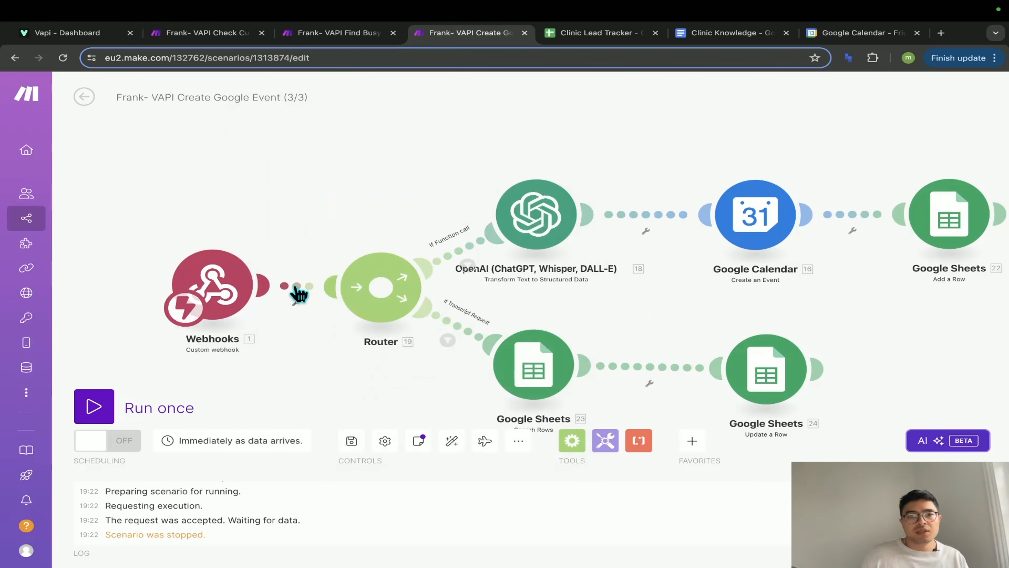
# - Unlink the webhook from the router and run only the webhook module, waiting for new data
pyautogui.click(298, 294)
pyautogui.click(318, 315)
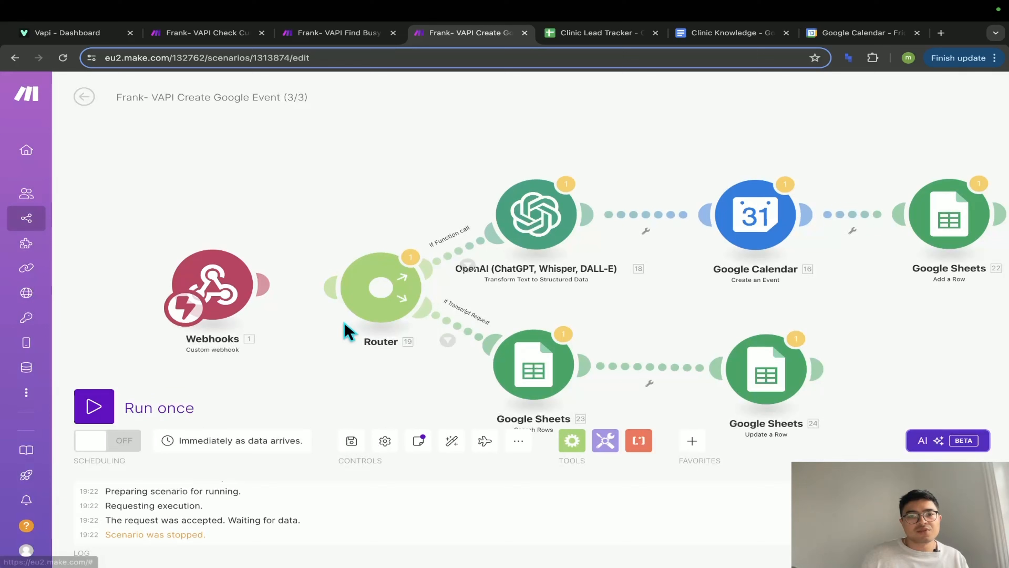
pyautogui.rightClick(225, 294)
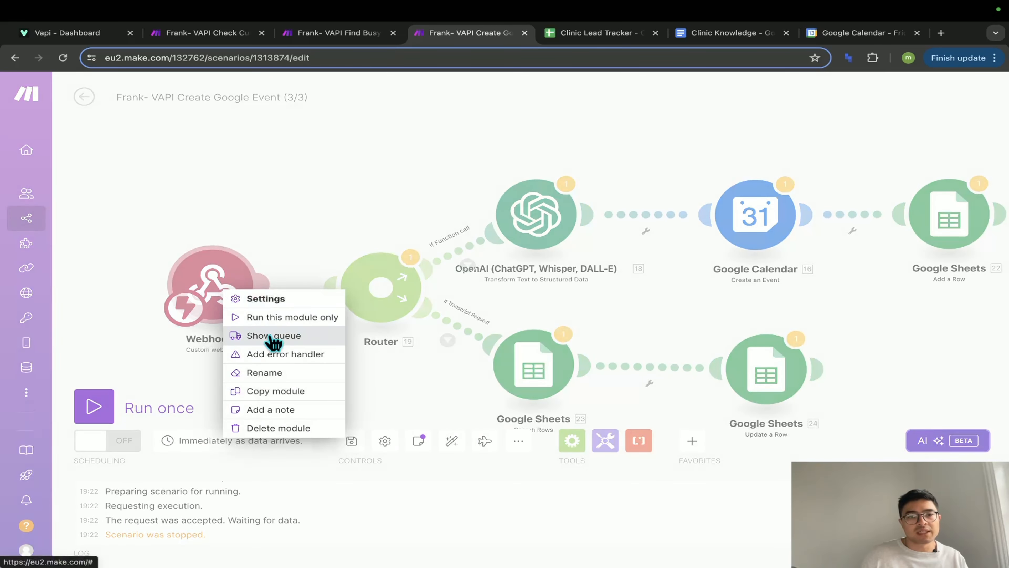
pyautogui.click(280, 317)
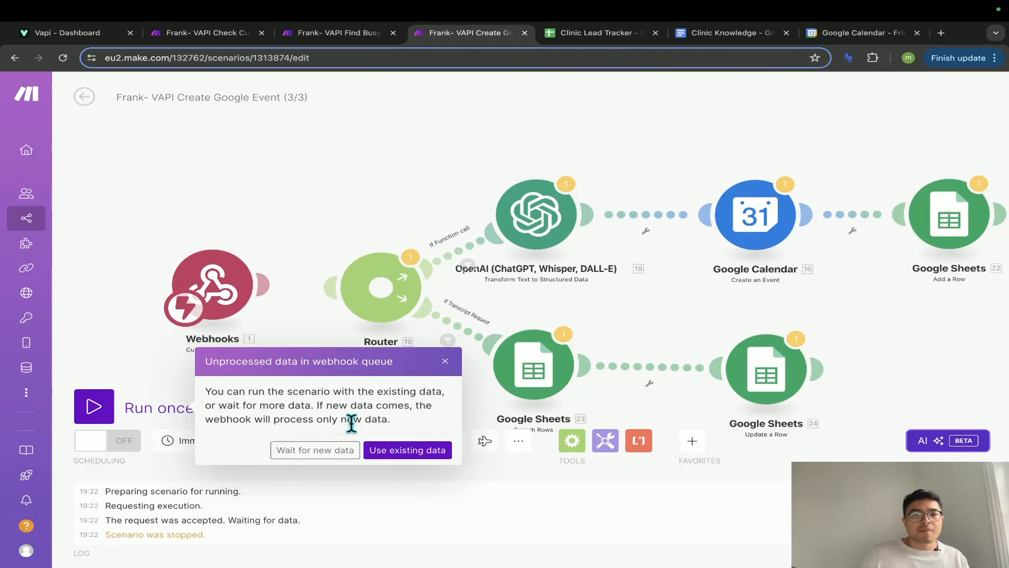
pyautogui.click(334, 450)
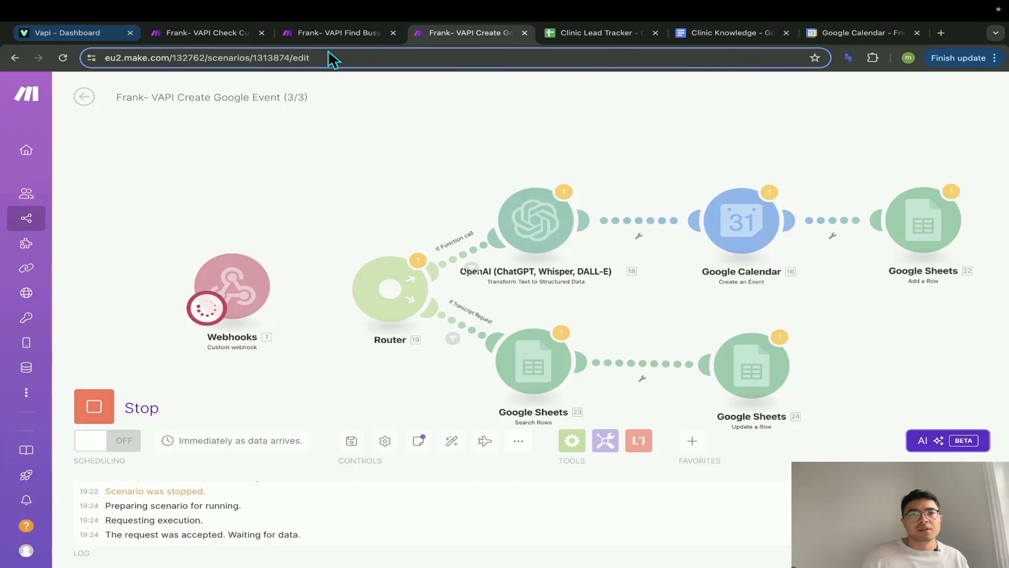
# - Run once the Find Busy Time and Check Current Date and Time scenarios
pyautogui.click(341, 35)
pyautogui.click(97, 410)
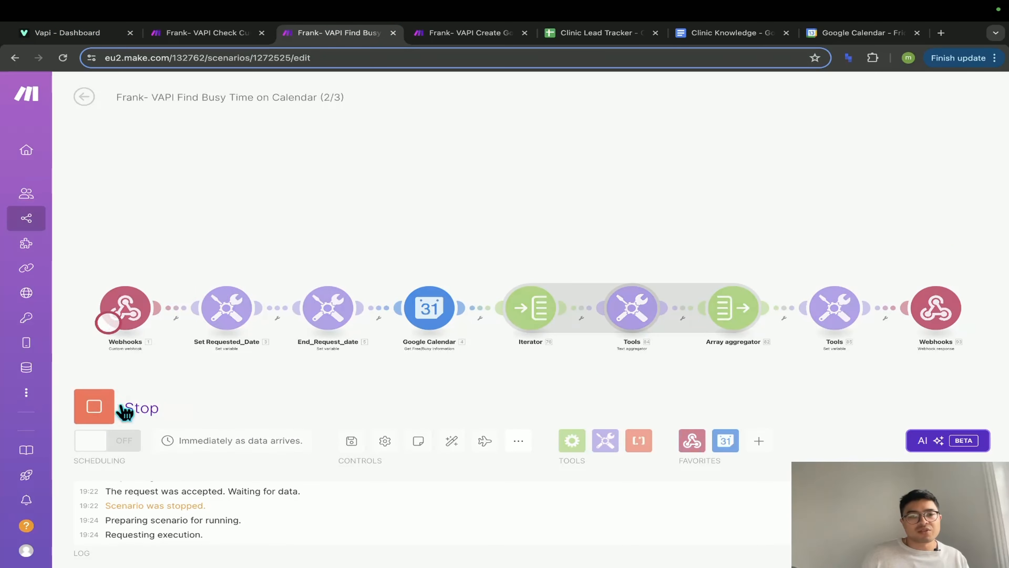
pyautogui.click(205, 33)
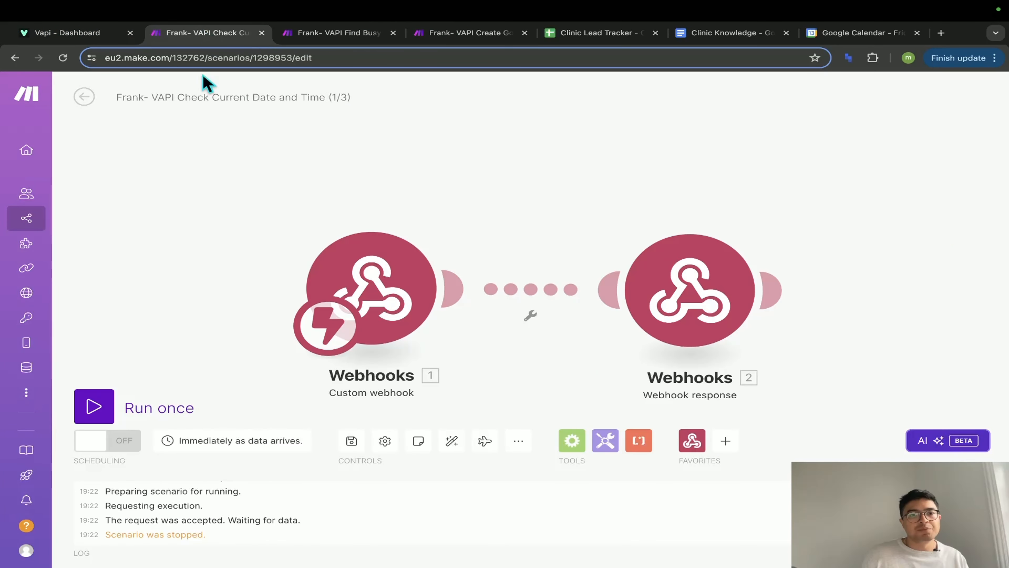
pyautogui.click(95, 409)
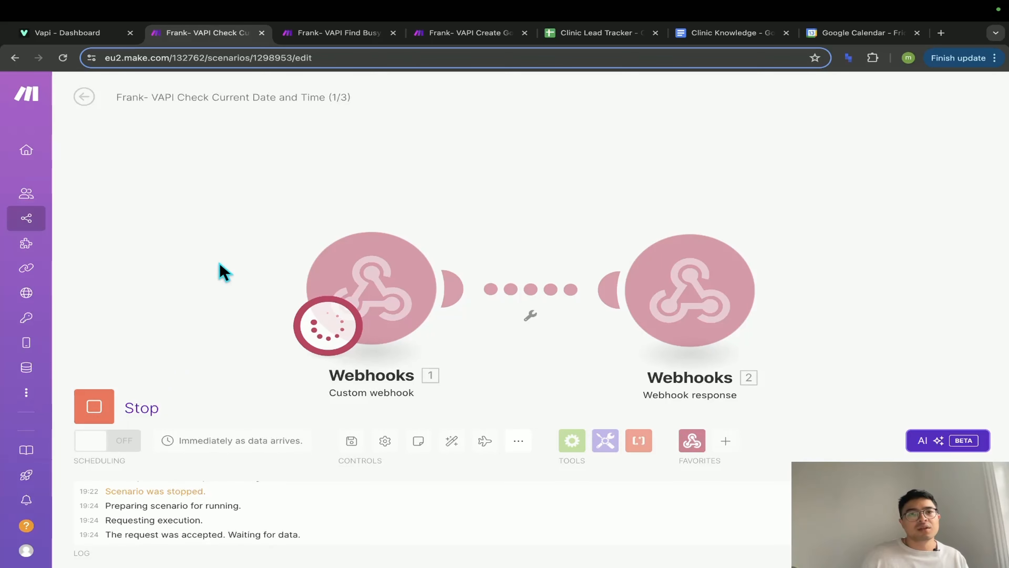
pyautogui.click(325, 35)
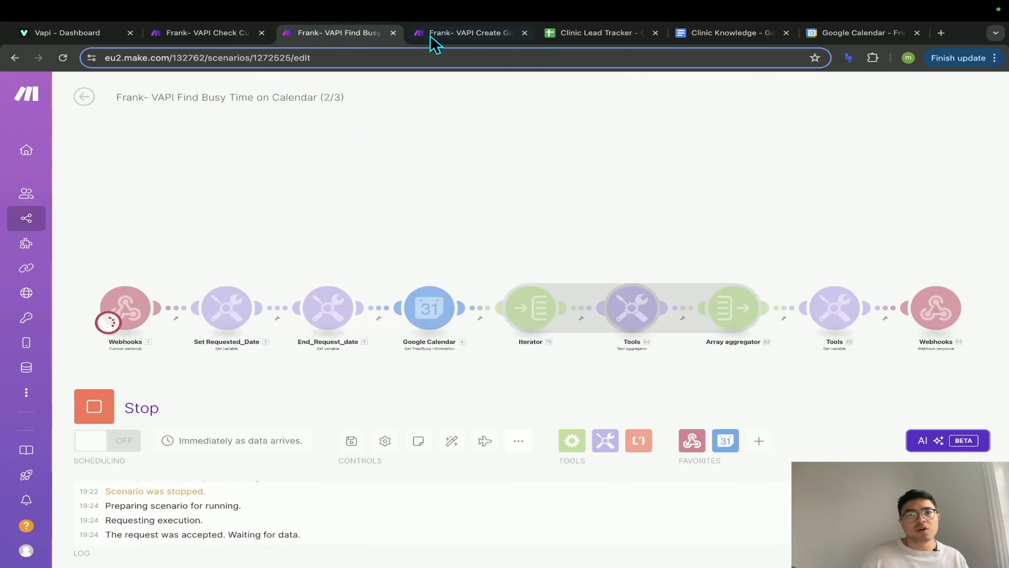
pyautogui.click(450, 35)
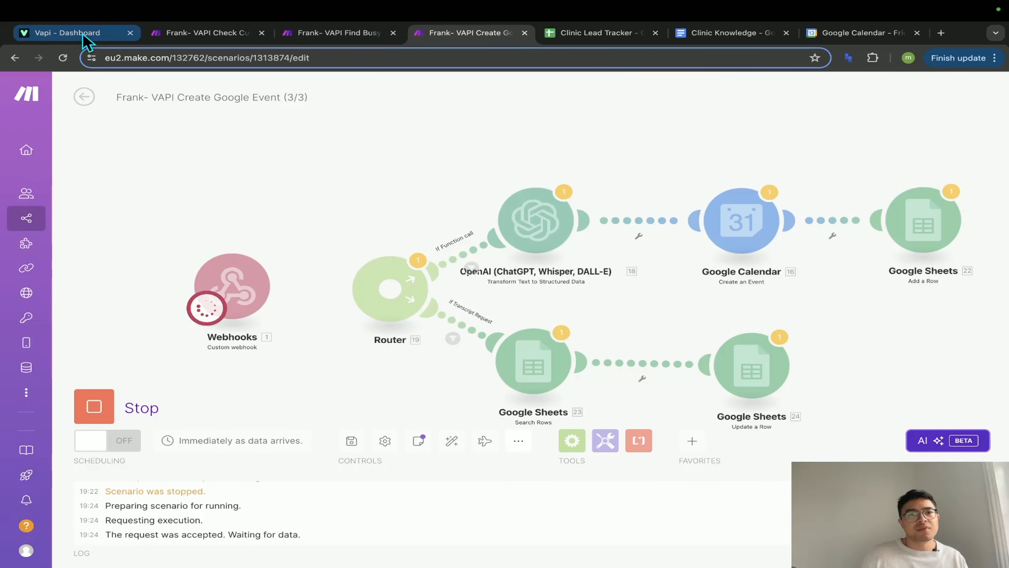
pyautogui.click(68, 33)
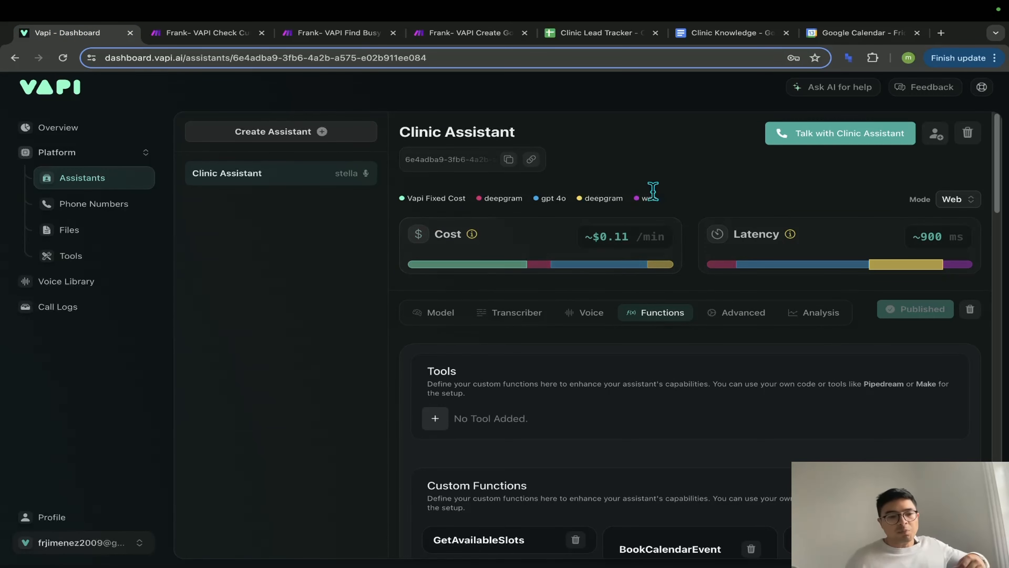
# - Start a Clinic Assistant test call and check both scenarios, then the 14 June 2024 calendar
pyautogui.click(836, 140)
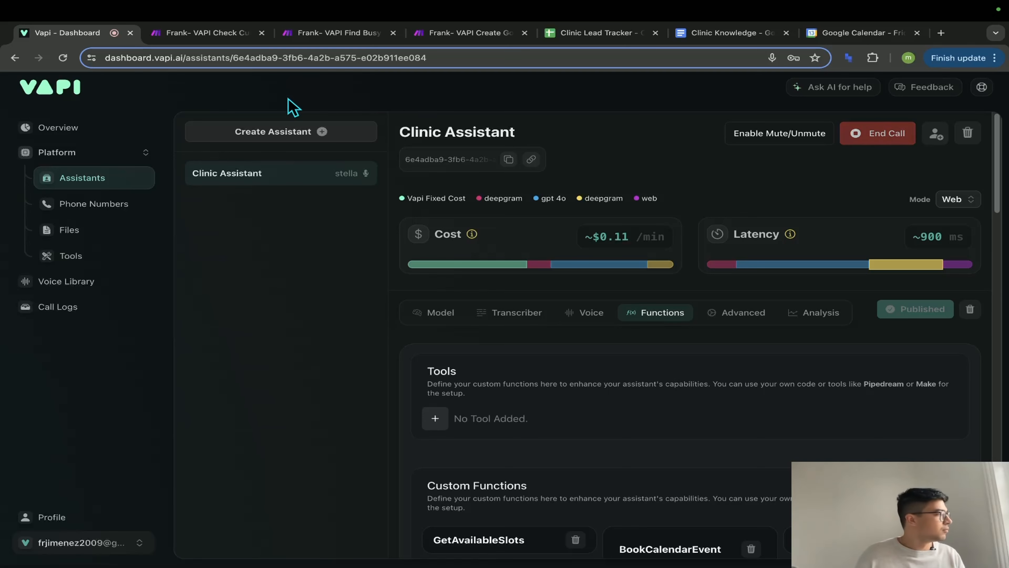
pyautogui.click(218, 35)
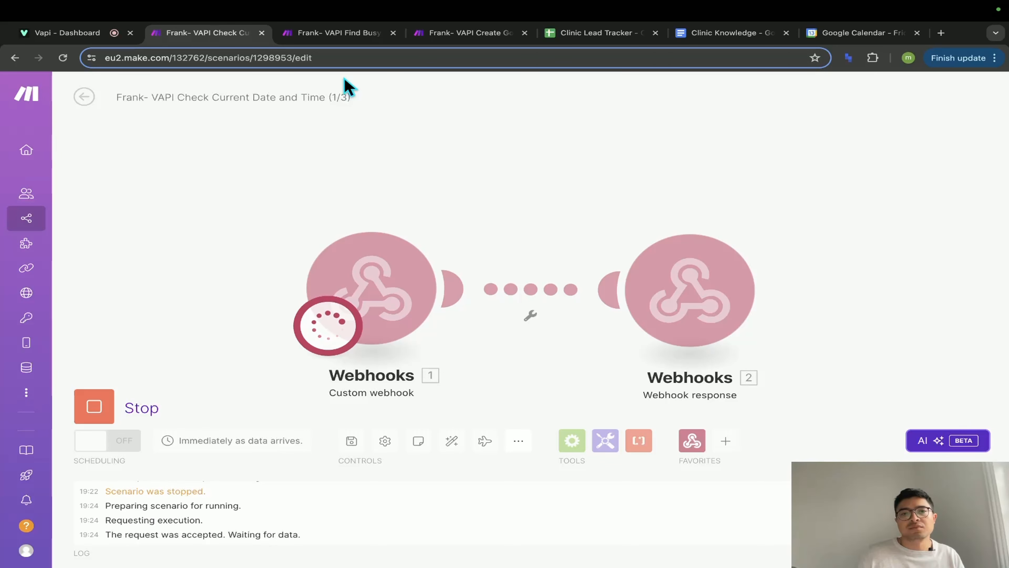
pyautogui.click(337, 33)
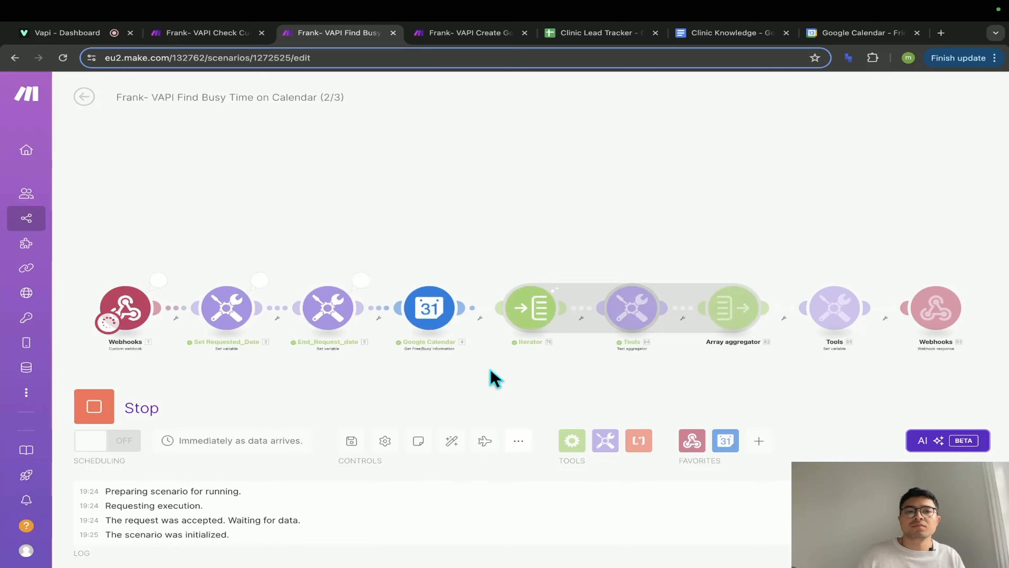
pyautogui.click(850, 32)
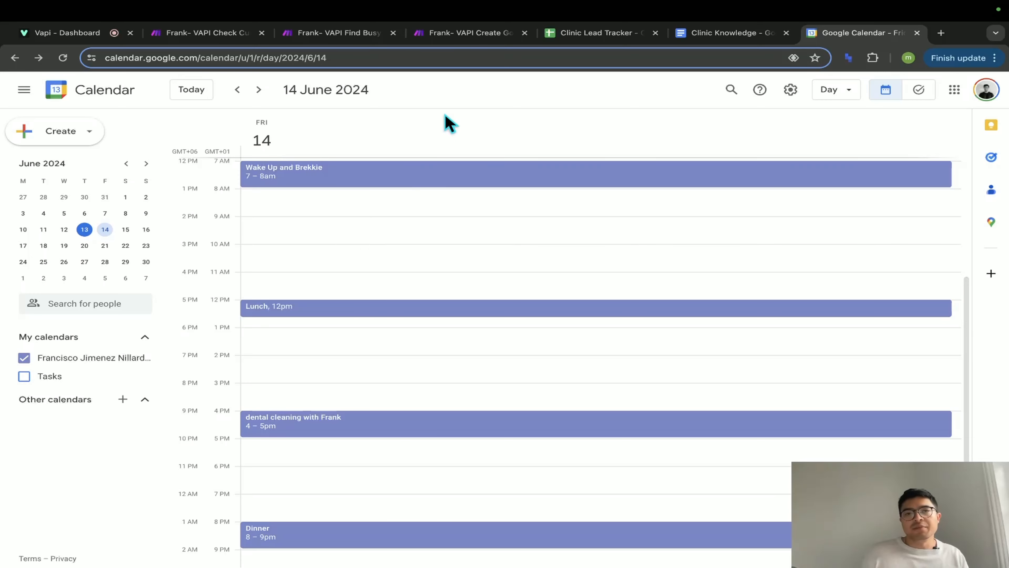
# - Bring the Create Google Event webhook into view and end the Clinic Assistant test call
pyautogui.click(465, 38)
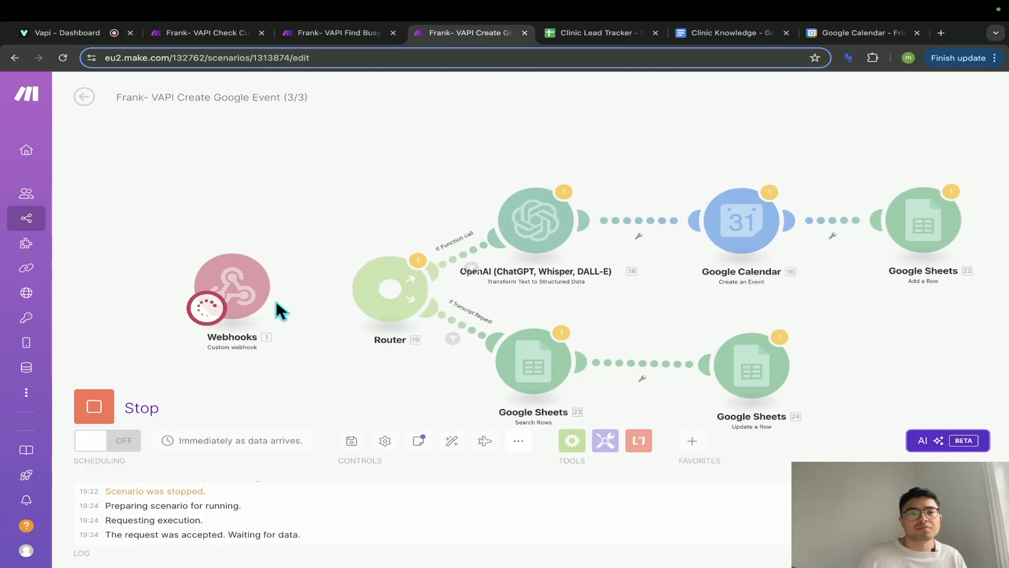
pyautogui.scroll(3, 268, 326)
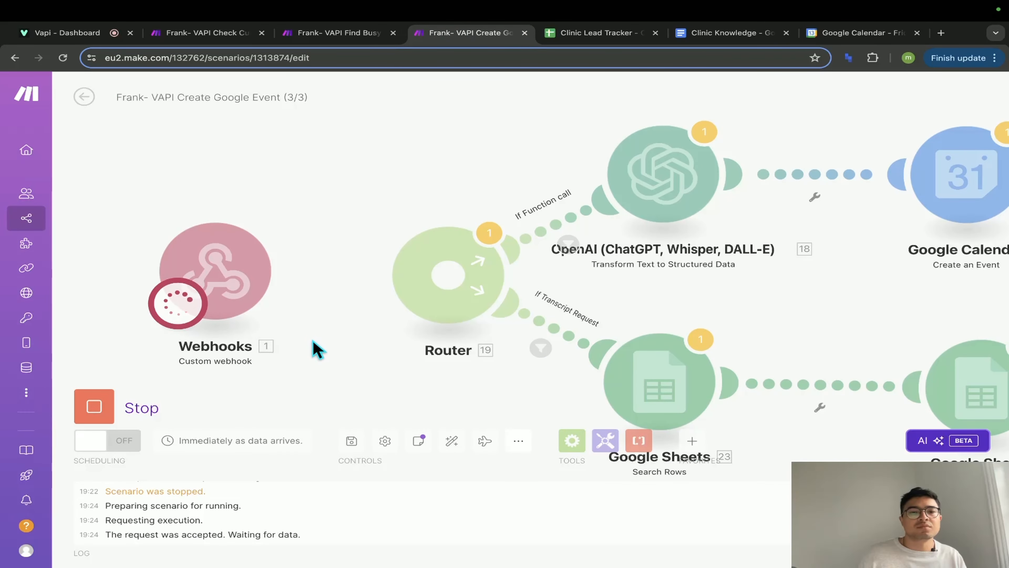
pyautogui.moveTo(316, 349); pyautogui.dragTo(353, 349)
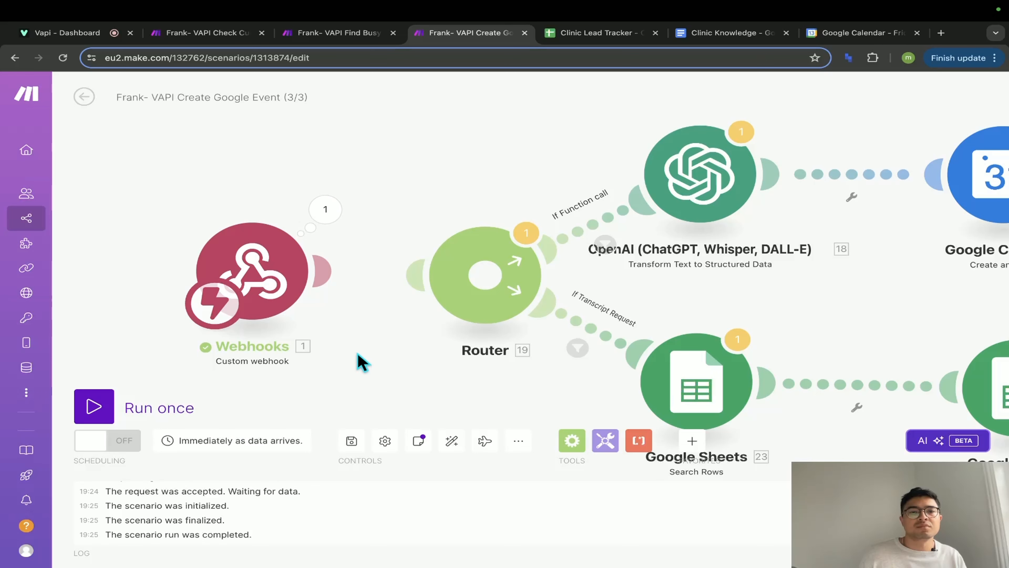
pyautogui.click(102, 38)
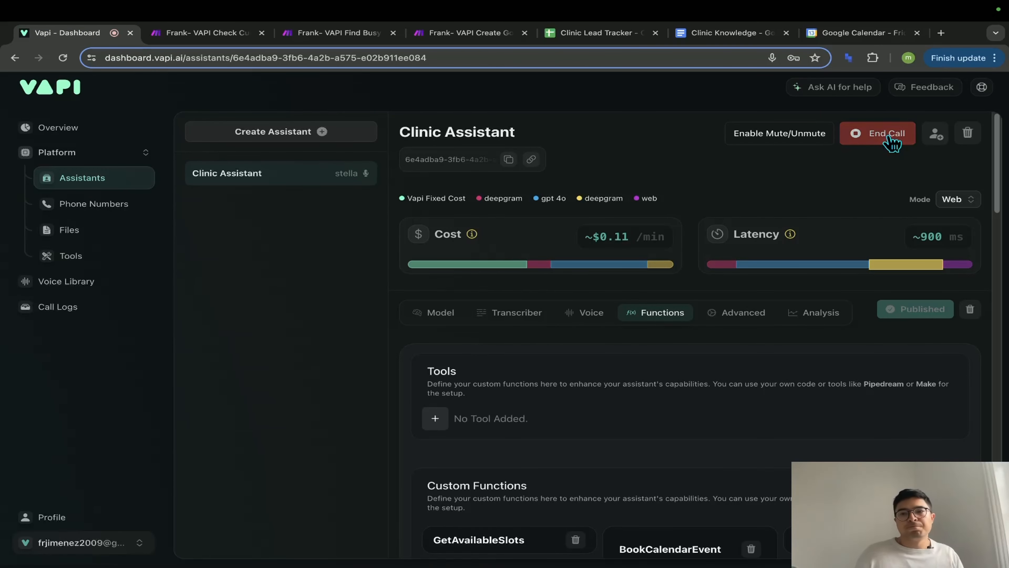
pyautogui.click(889, 138)
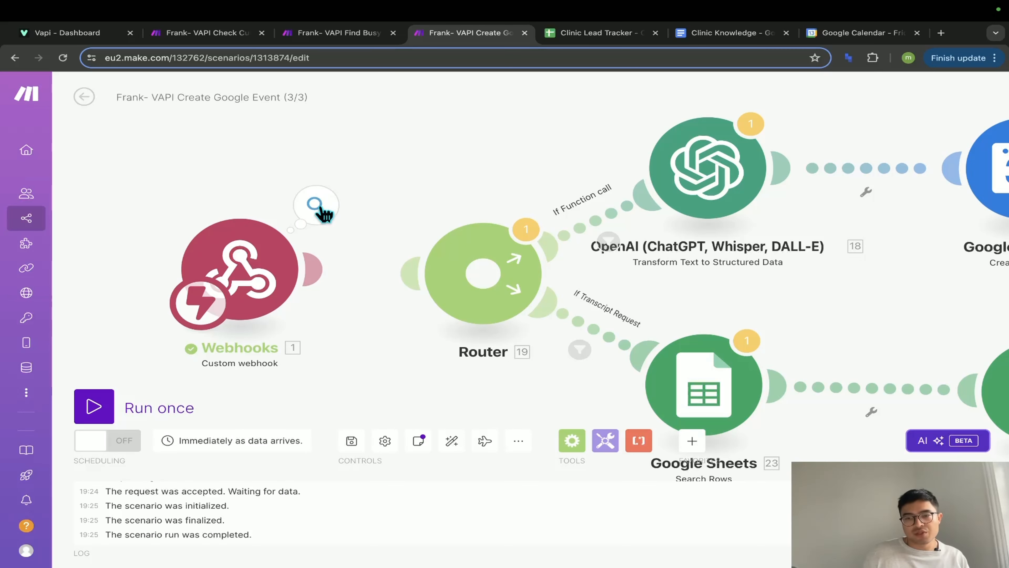
# - Expand the webhook output's message and functionCall to see the BookCalendarEvent call
pyautogui.moveTo(876, 288); pyautogui.dragTo(777, 284)
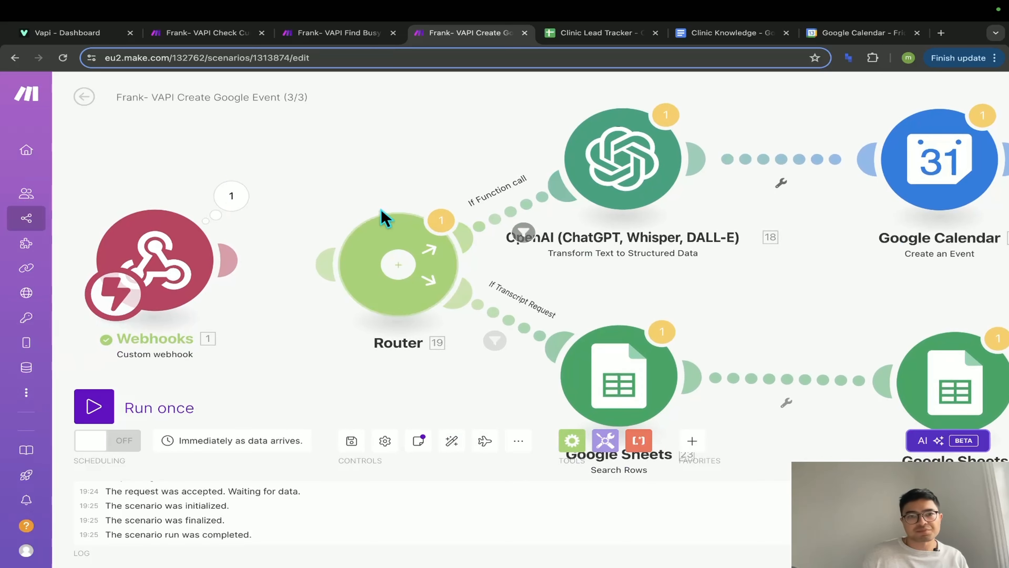
pyautogui.click(238, 201)
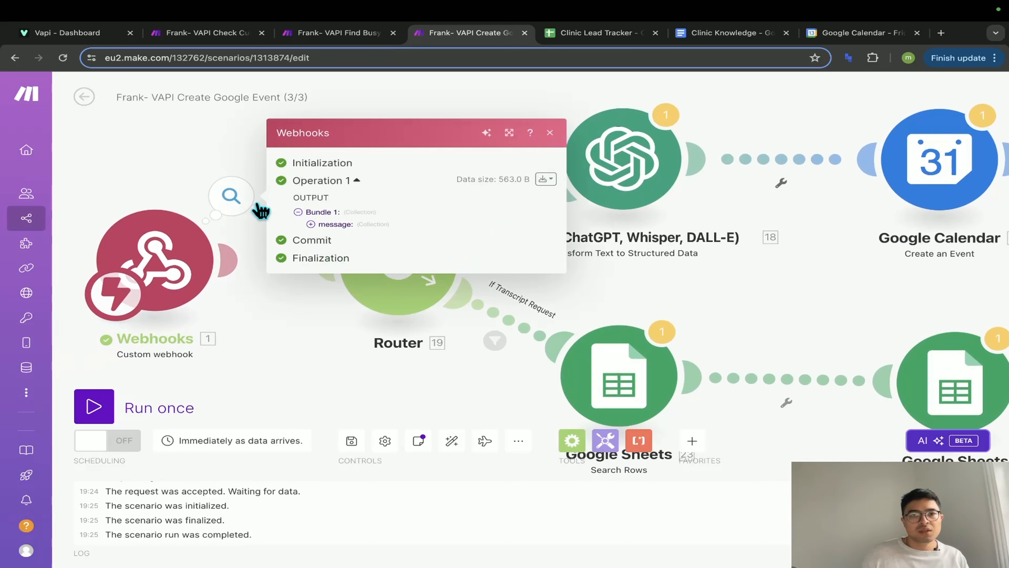
pyautogui.click(311, 224)
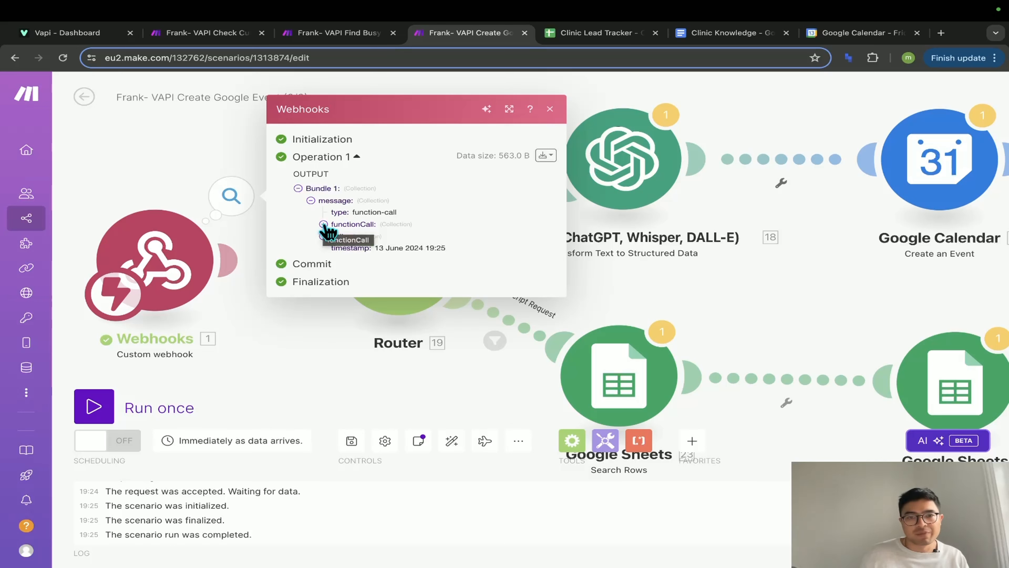
pyautogui.click(324, 225)
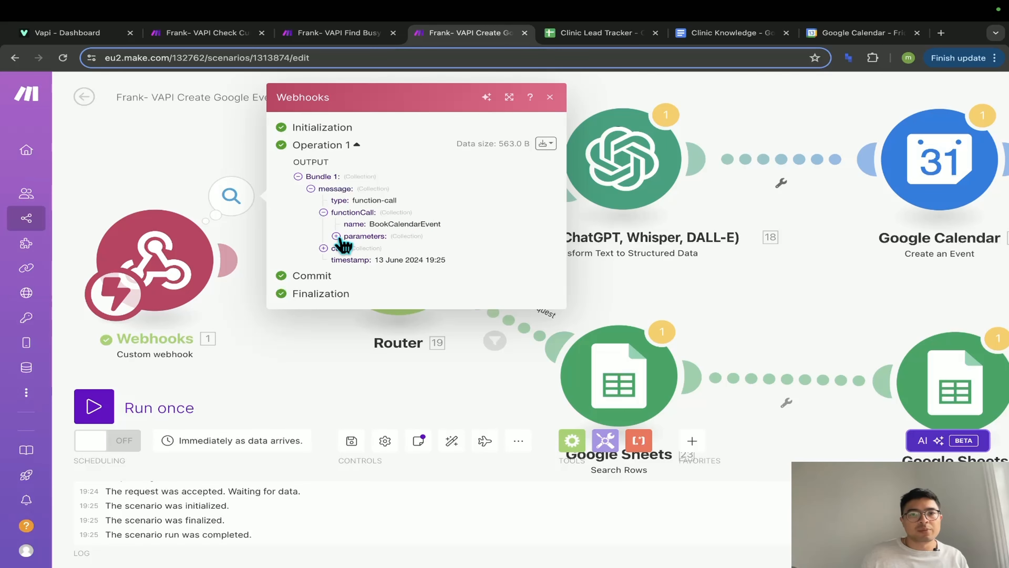
pyautogui.click(101, 34)
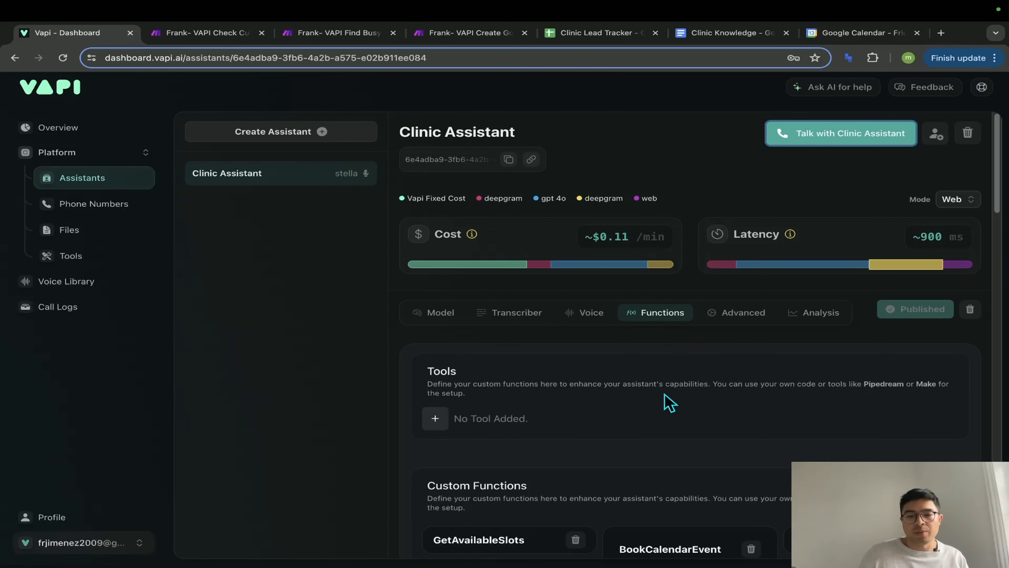
# - Scroll through the BookCalendarEvent function's appointment properties in Vapi's Functions tab
pyautogui.scroll(-15, 669, 401)
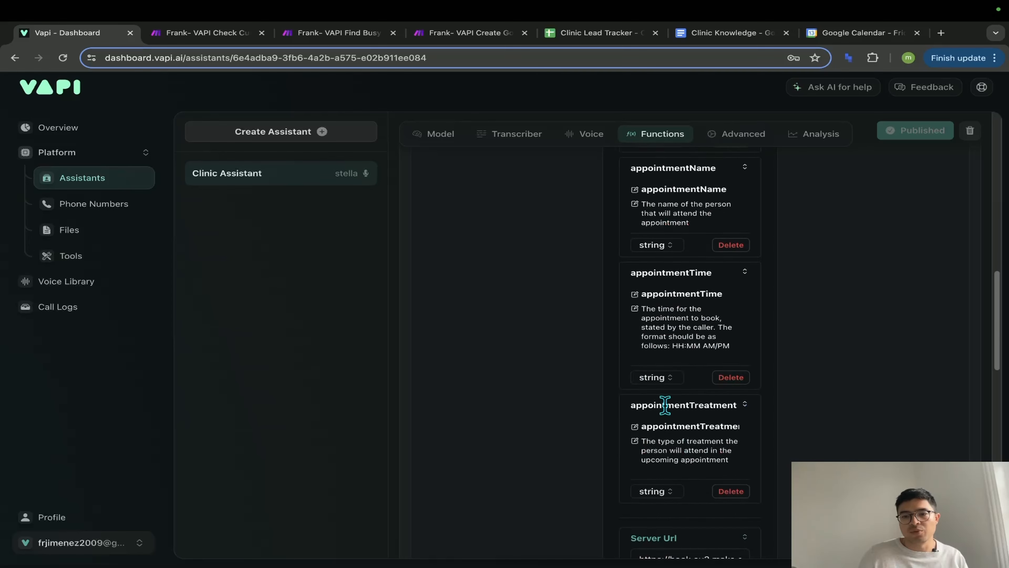
pyautogui.scroll(5, 665, 405)
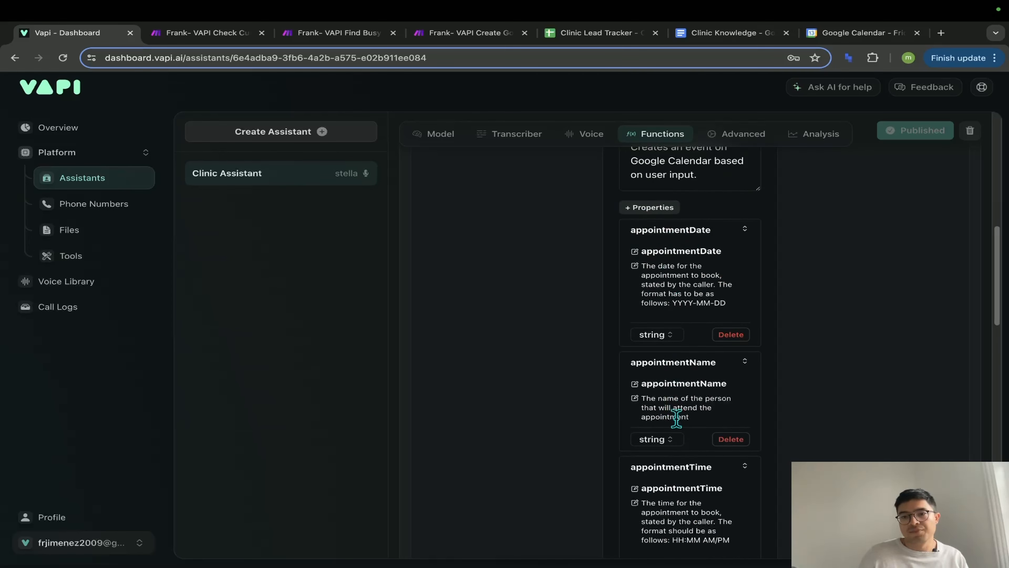
pyautogui.scroll(-2, 676, 417)
pyautogui.scroll(1, 667, 393)
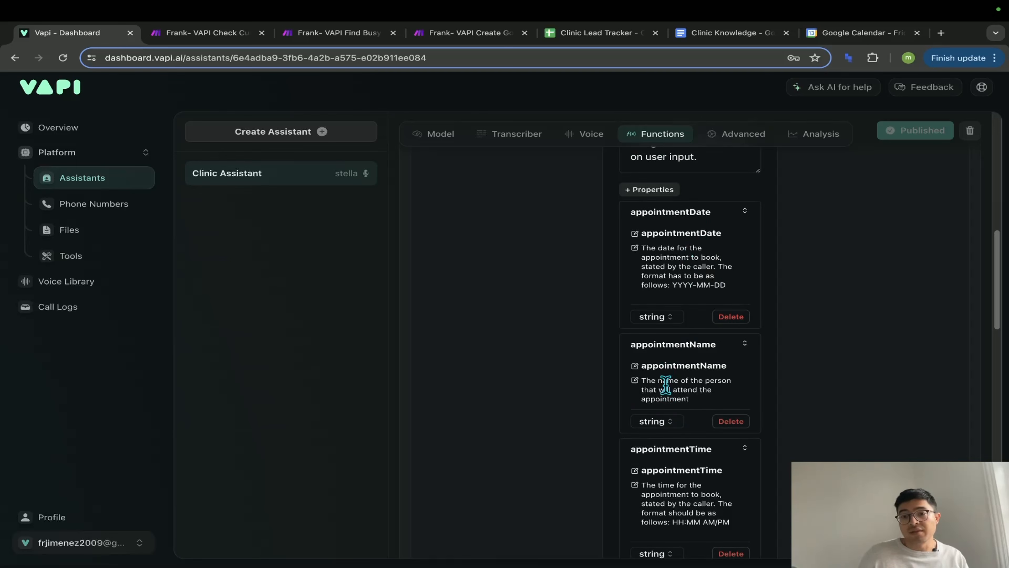
pyautogui.scroll(-4, 666, 384)
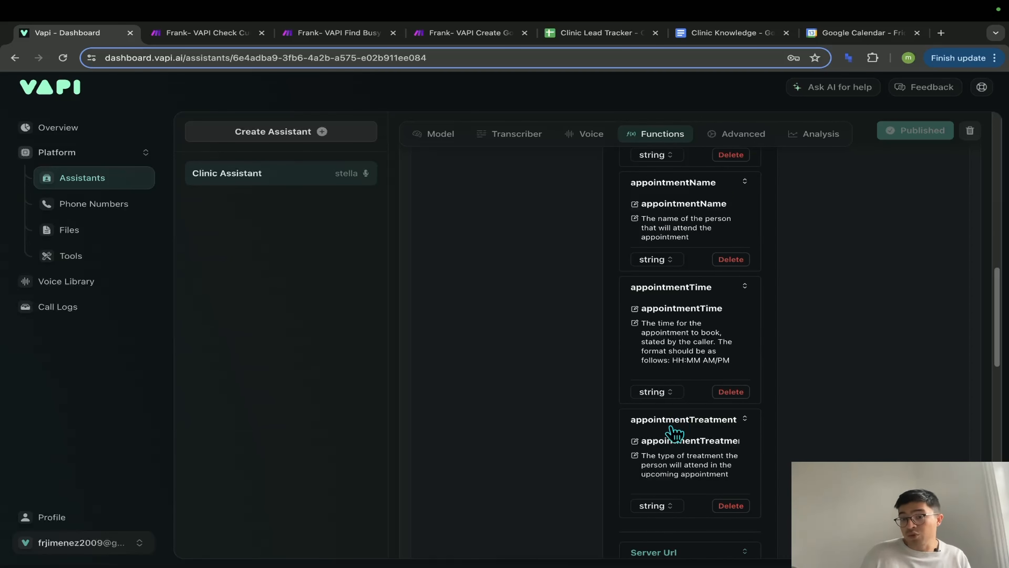
pyautogui.scroll(3, 683, 322)
pyautogui.scroll(1, 683, 336)
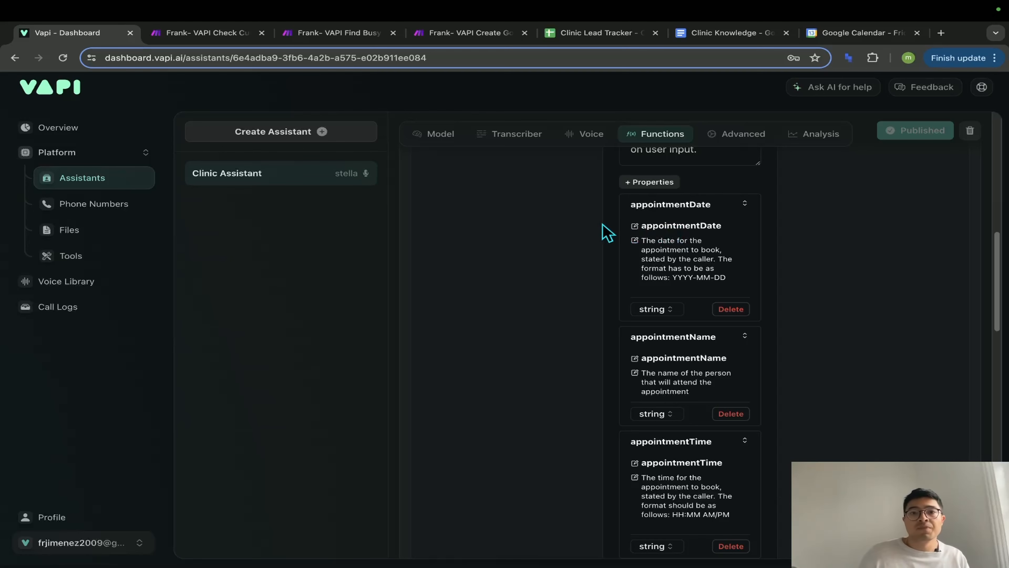
pyautogui.click(465, 33)
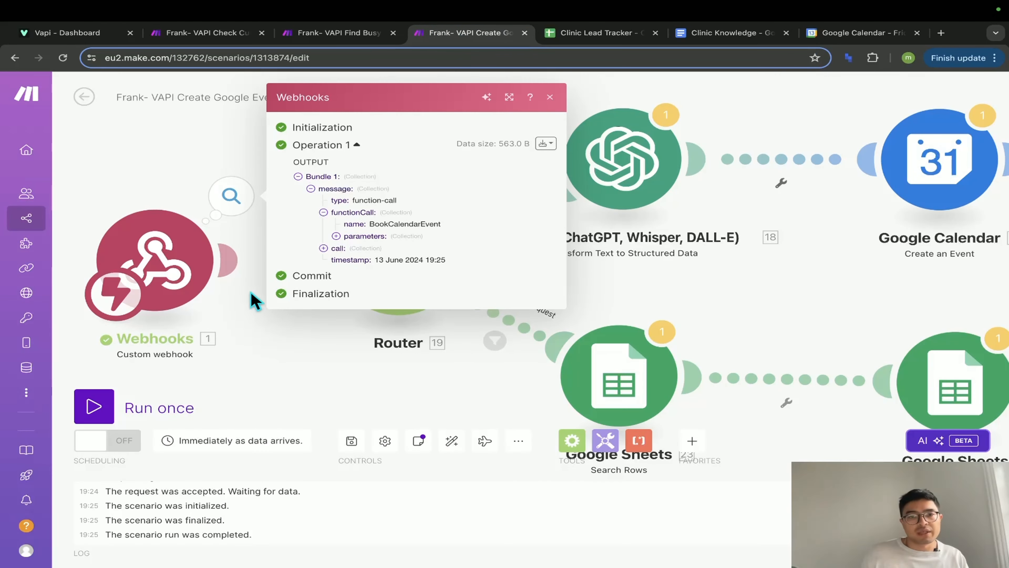
# - Expand parameters to confirm date 2024-06-14, time 09:00 AM and treatment x-ray, then close
pyautogui.click(336, 236)
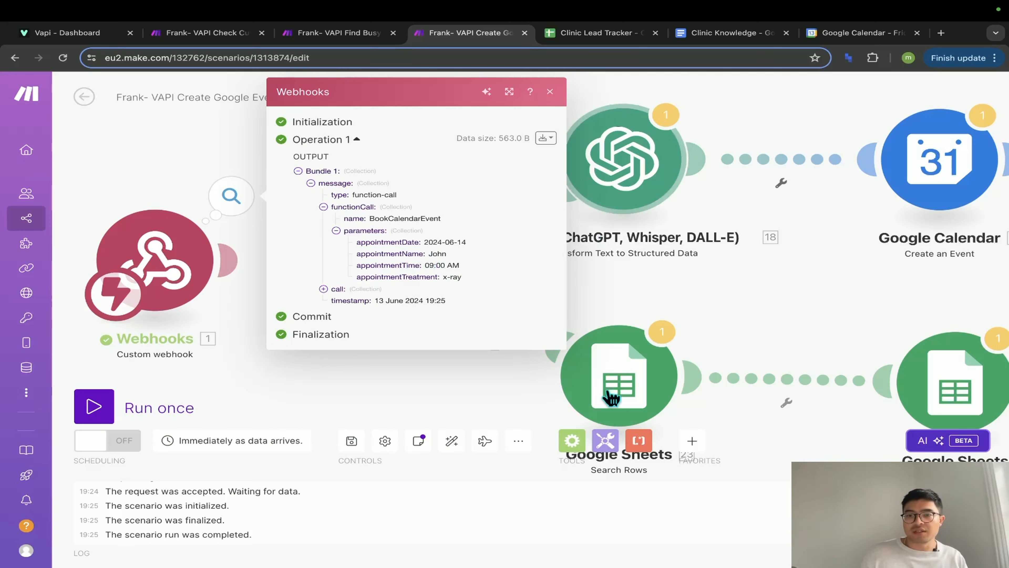
pyautogui.click(721, 312)
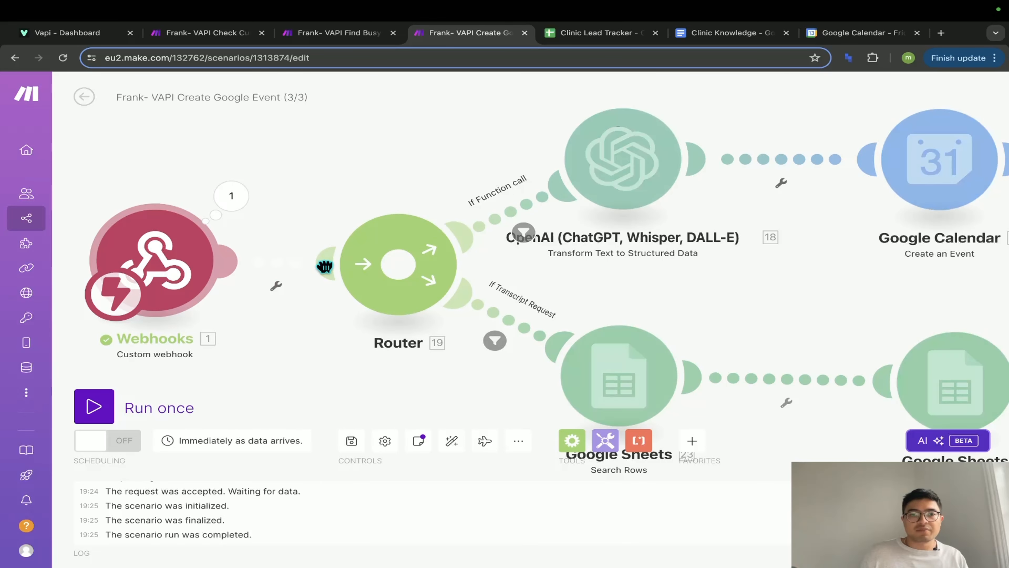
# - Look over the existing OpenAI module's settings on the function-call route
pyautogui.scroll(-5, 333, 365)
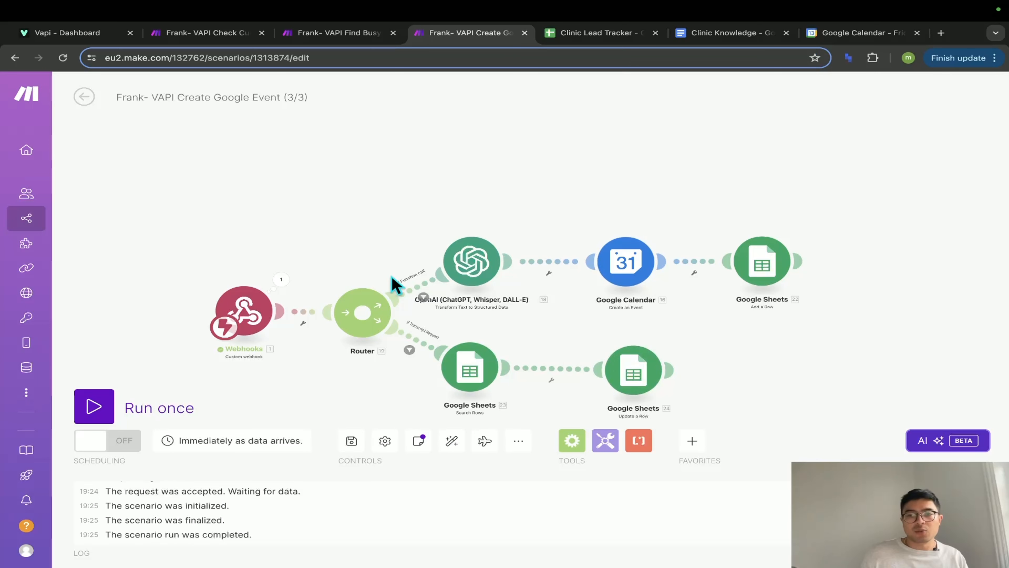
pyautogui.scroll(4, 533, 366)
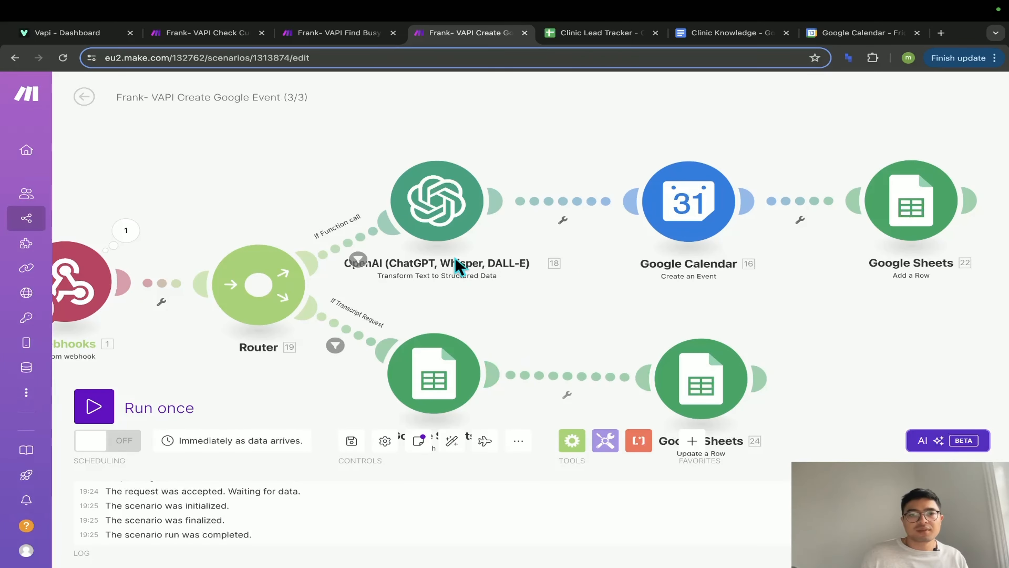
pyautogui.click(457, 204)
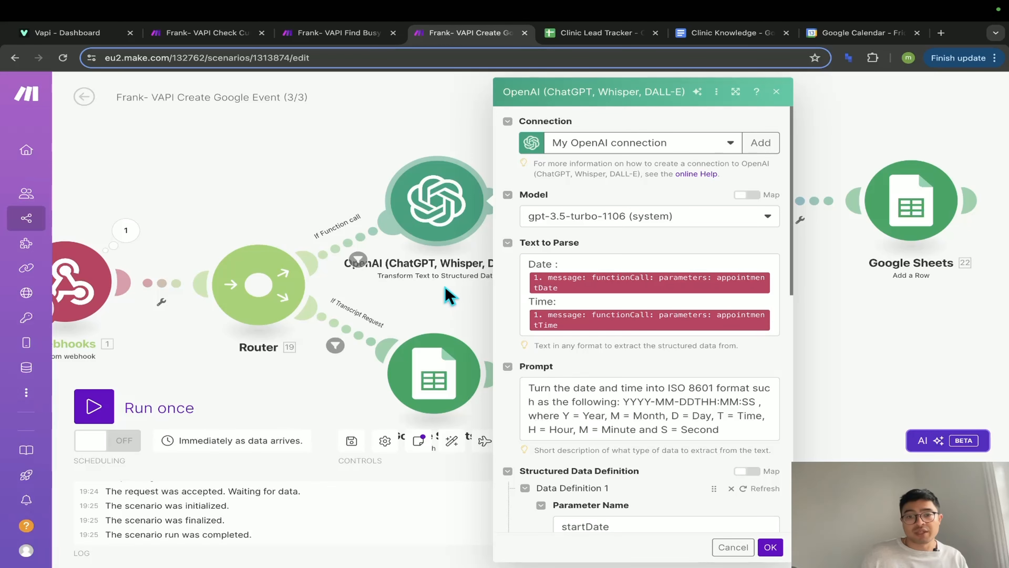
pyautogui.click(455, 300)
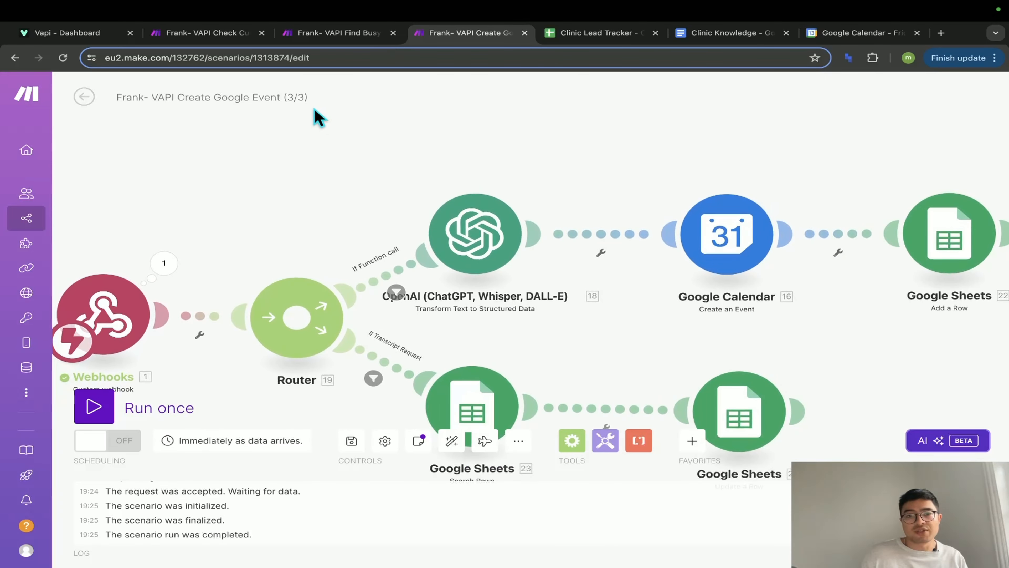
# - Add an OpenAI Transform Text to Structured Data module and open its settings
pyautogui.rightClick(313, 194)
pyautogui.click(334, 202)
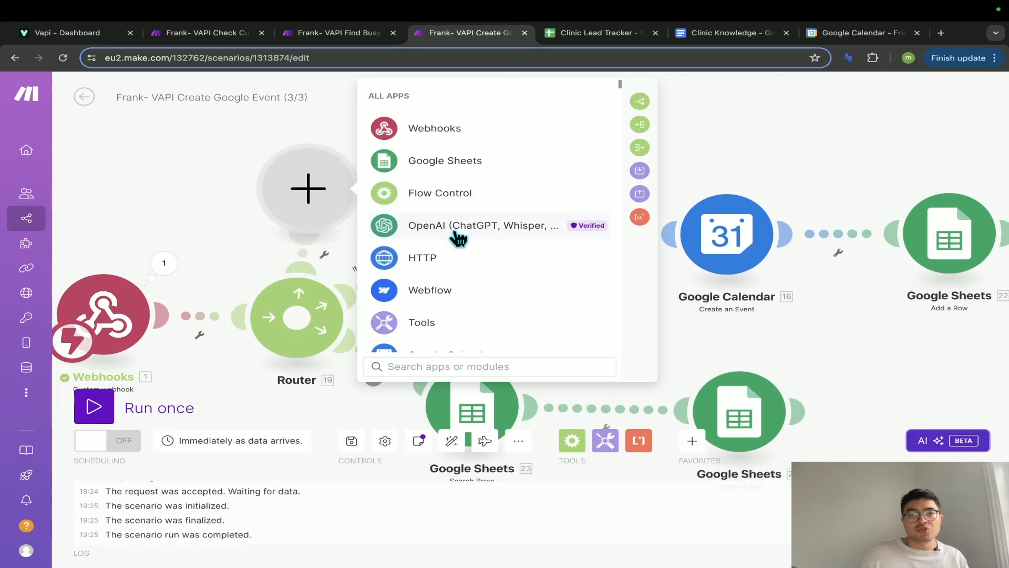
pyautogui.click(457, 227)
pyautogui.scroll(-1, 475, 286)
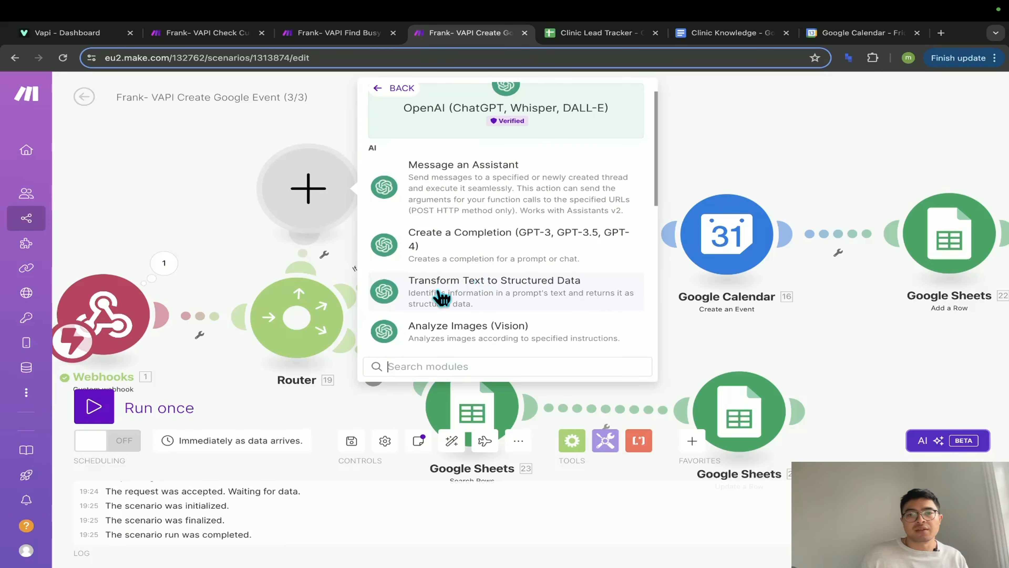
pyautogui.click(465, 296)
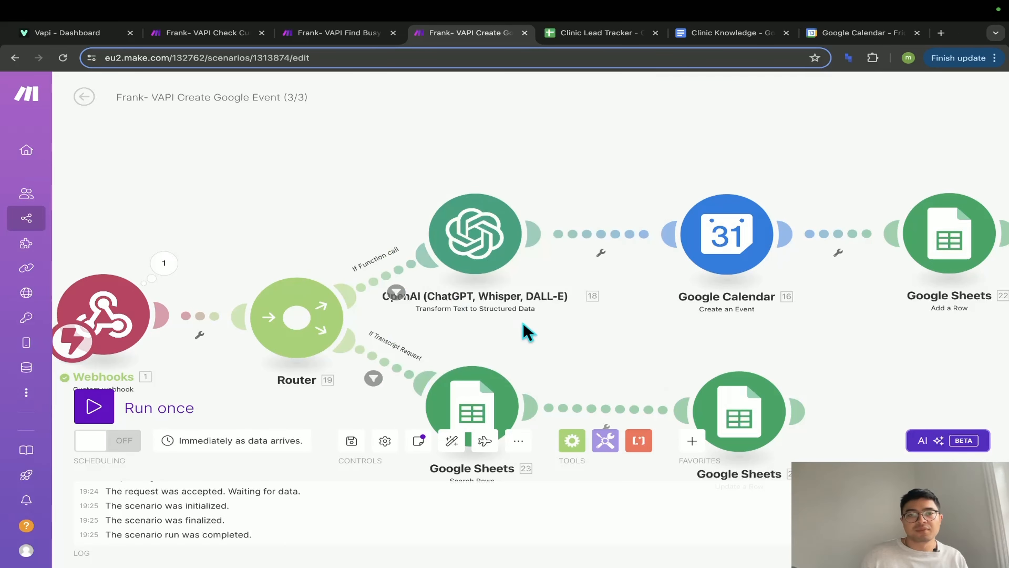
pyautogui.click(459, 238)
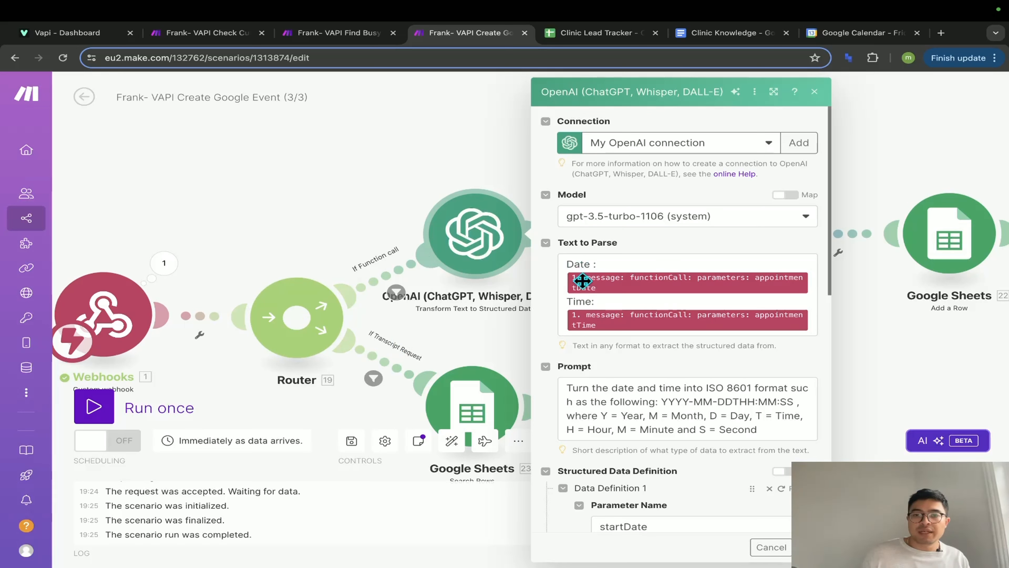
# - Map the call's appointmentDate and appointmentTime into Text to Parse after Date: and Time:
pyautogui.click(810, 281)
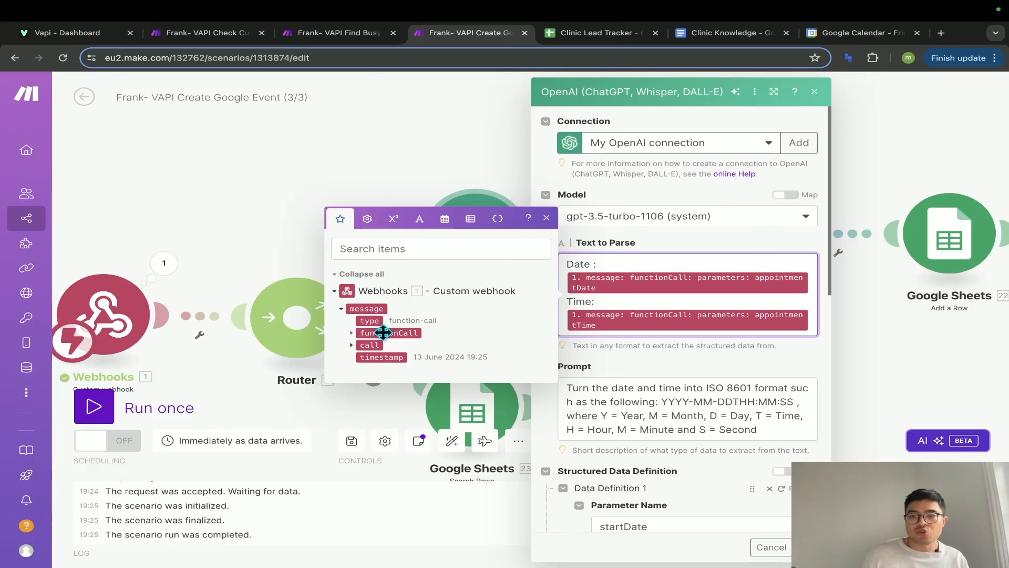
pyautogui.click(351, 334)
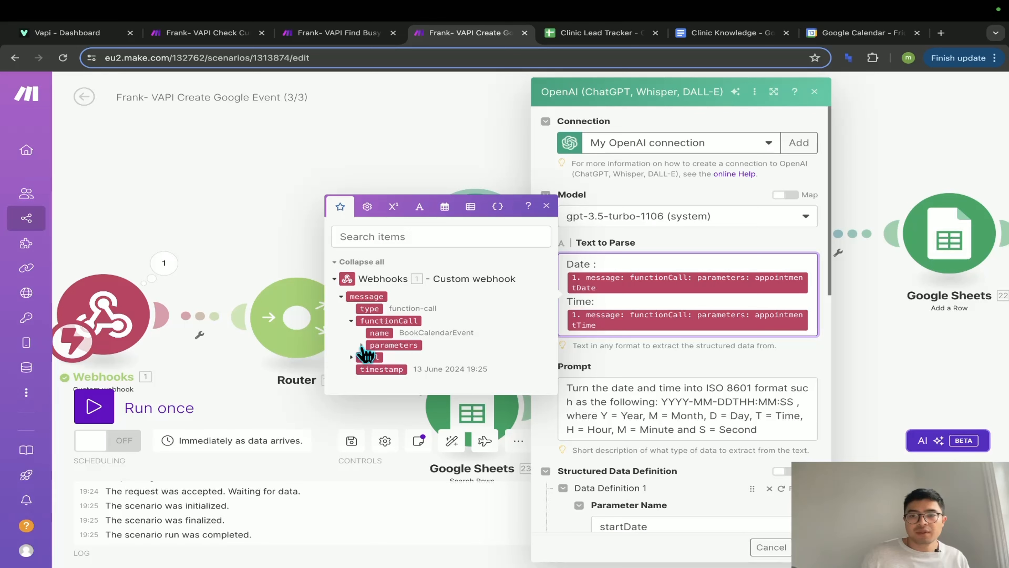
pyautogui.click(362, 346)
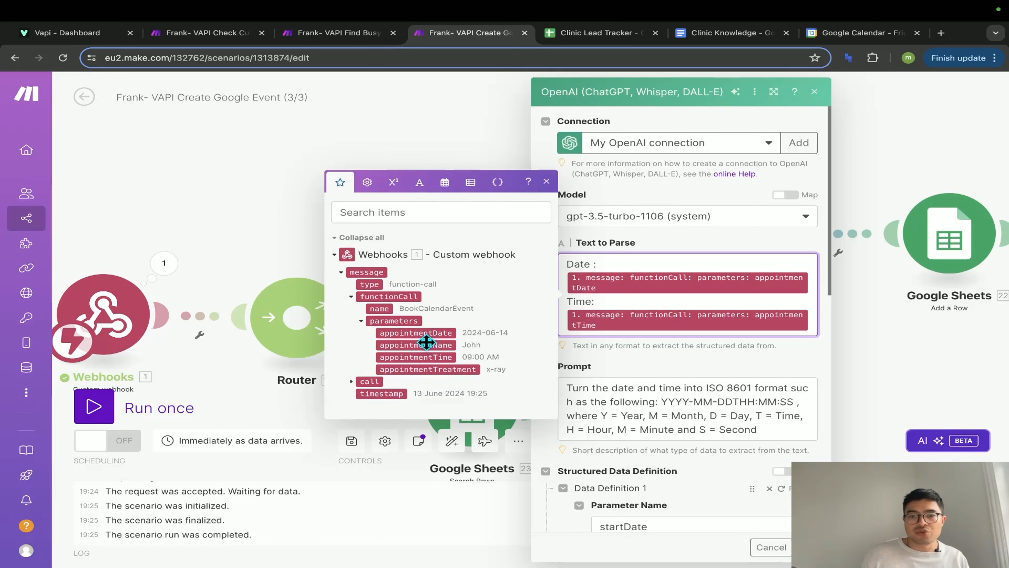
pyautogui.click(443, 332)
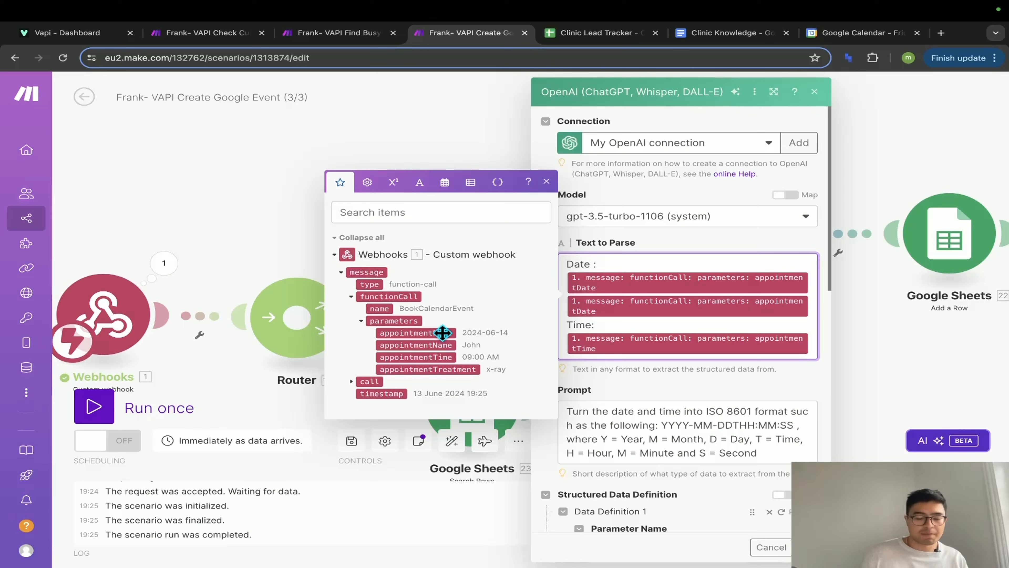
pyautogui.press('BackSpace')
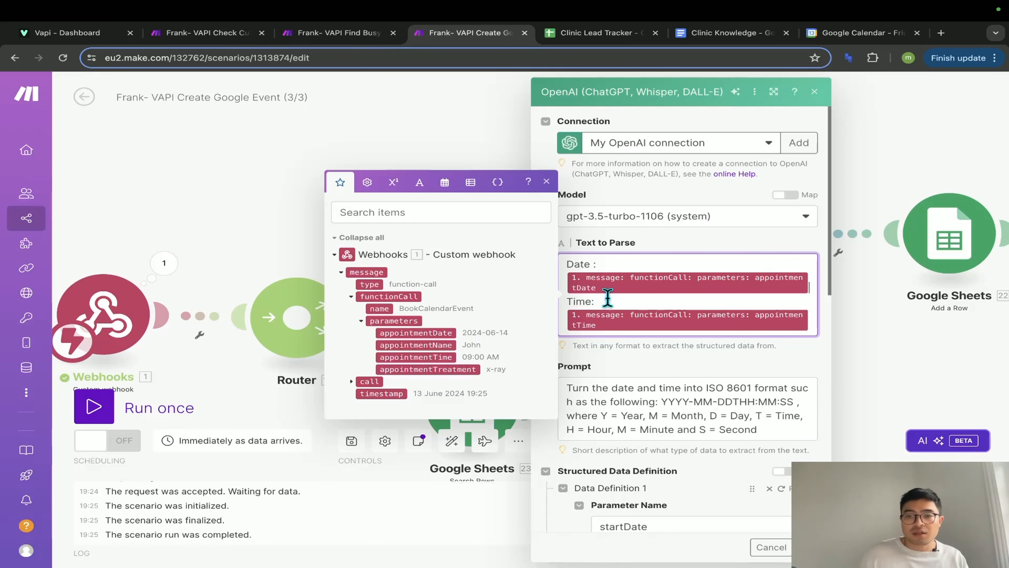
pyautogui.click(596, 299)
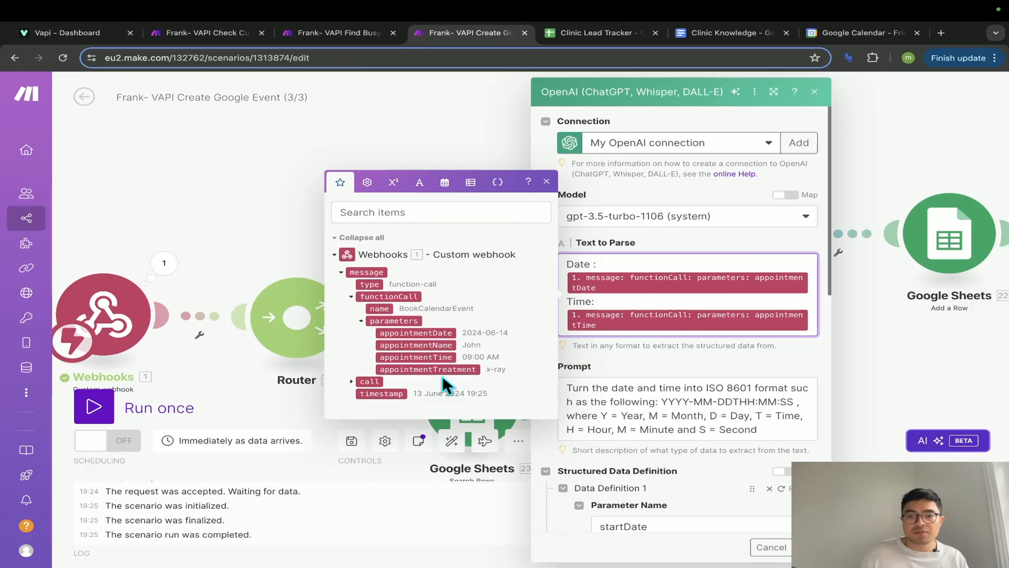
pyautogui.click(603, 364)
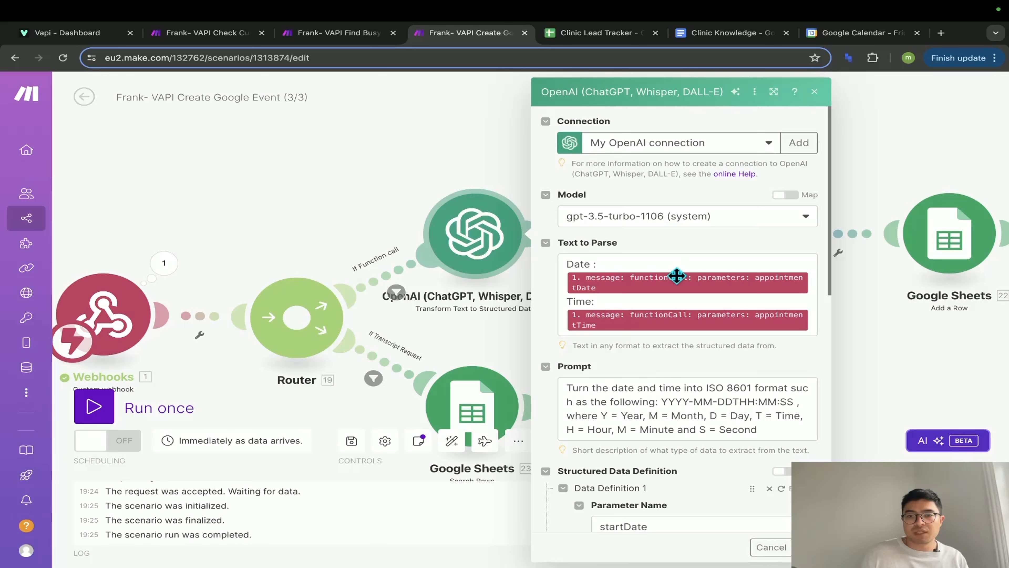
# - Review the ISO 8601 conversion prompt and the text startDate parameter definition
pyautogui.scroll(-2, 660, 361)
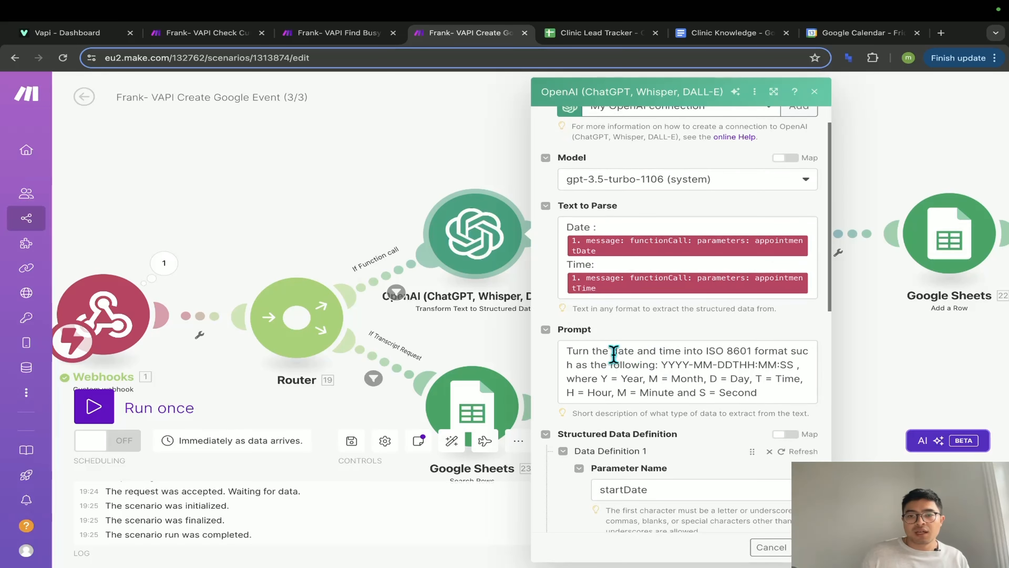
pyautogui.moveTo(568, 351); pyautogui.dragTo(769, 399)
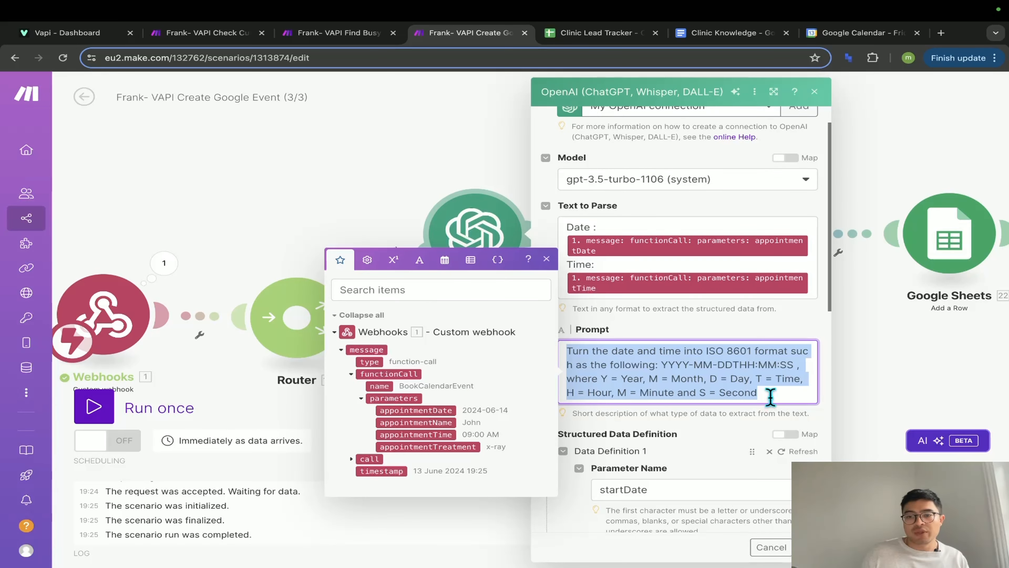
pyautogui.click(770, 398)
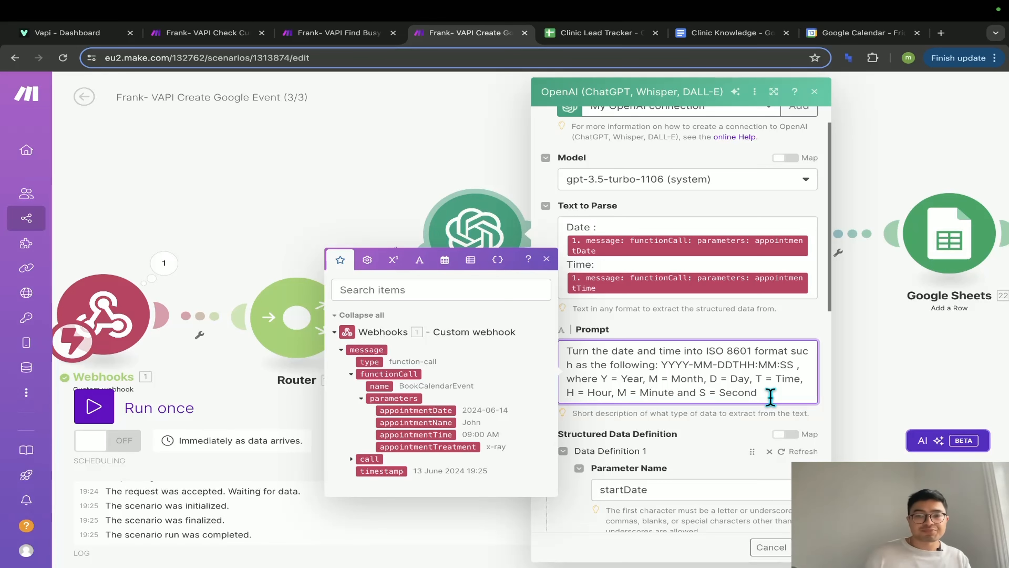
pyautogui.scroll(-2, 739, 441)
pyautogui.click(715, 399)
pyautogui.scroll(-1, 713, 398)
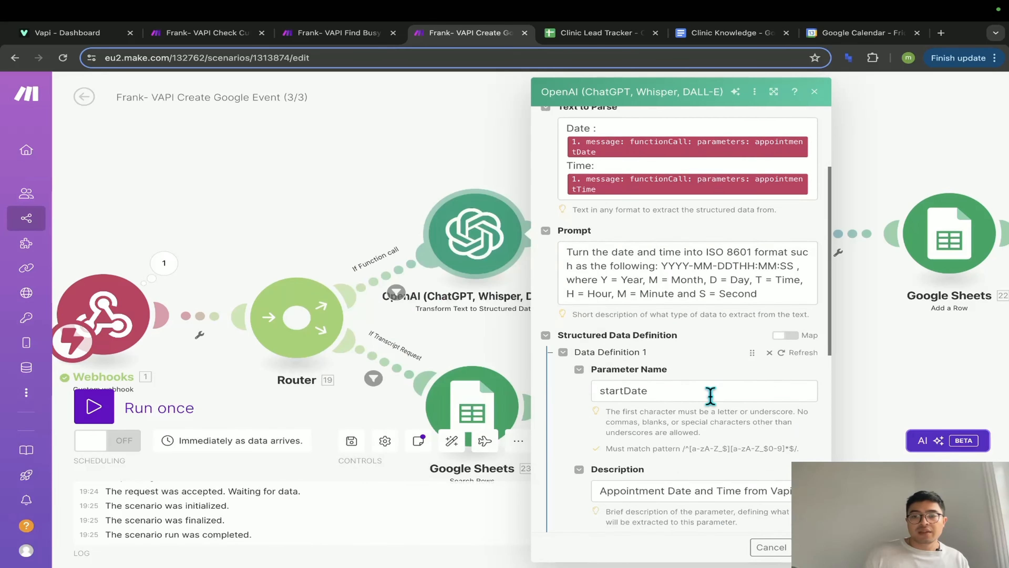
pyautogui.scroll(-3, 710, 395)
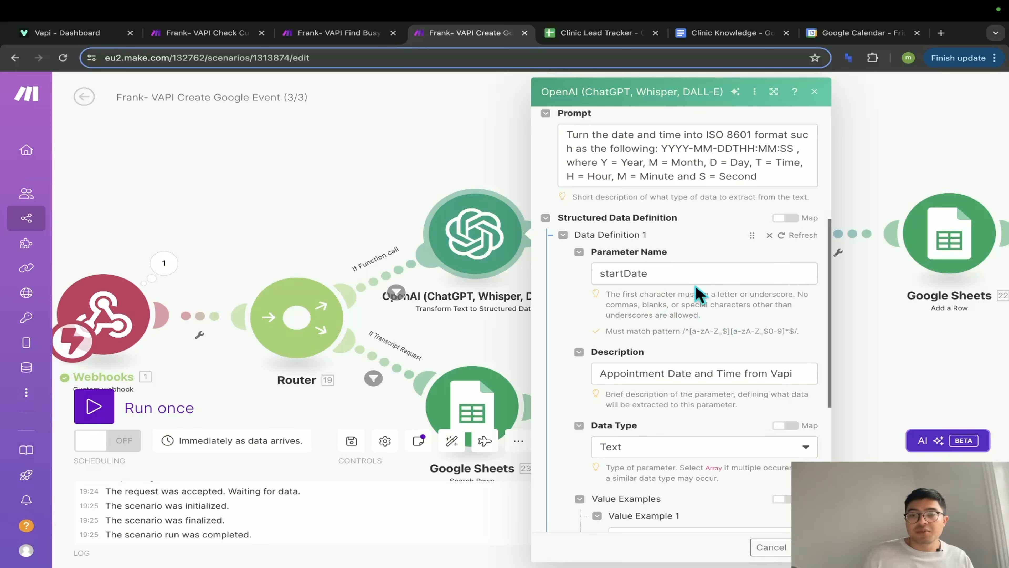
pyautogui.scroll(-1, 690, 358)
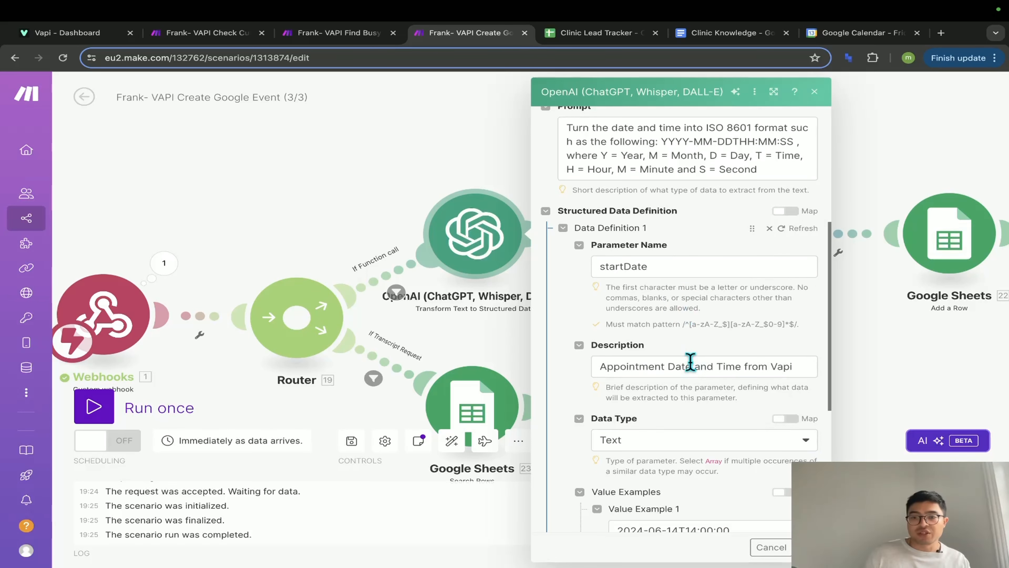
pyautogui.scroll(-2, 691, 365)
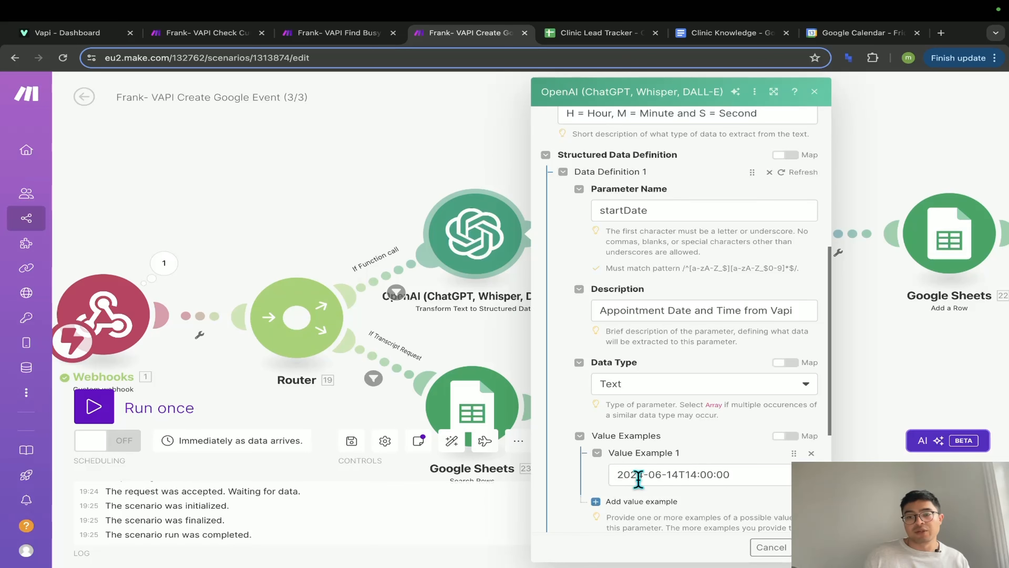
pyautogui.scroll(1, 703, 417)
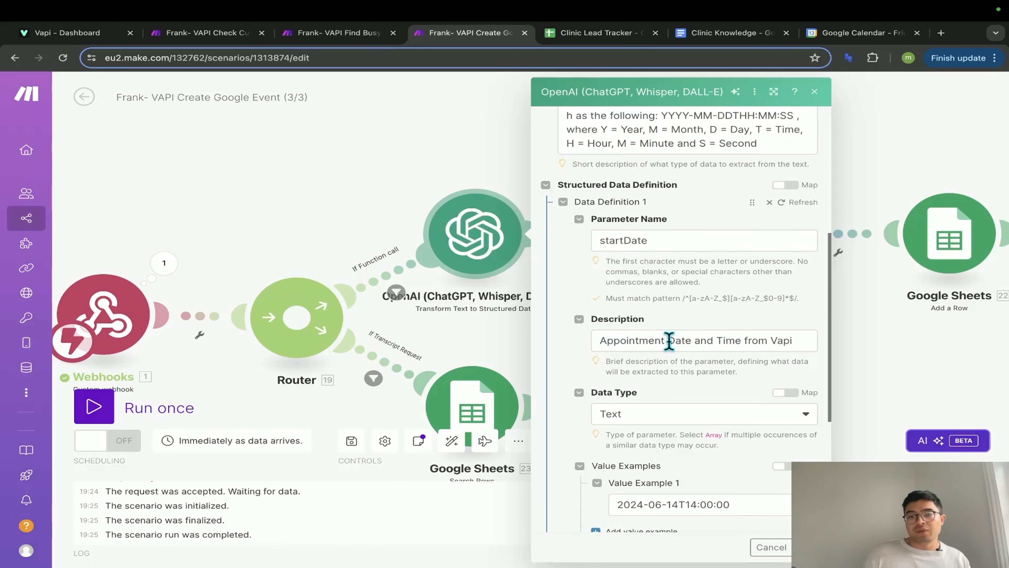
pyautogui.scroll(-6, 679, 358)
# - Open Google Calendar Create an Event in In Detail mode and check Event Name's treatment-with-name mapping
pyautogui.press('Escape')
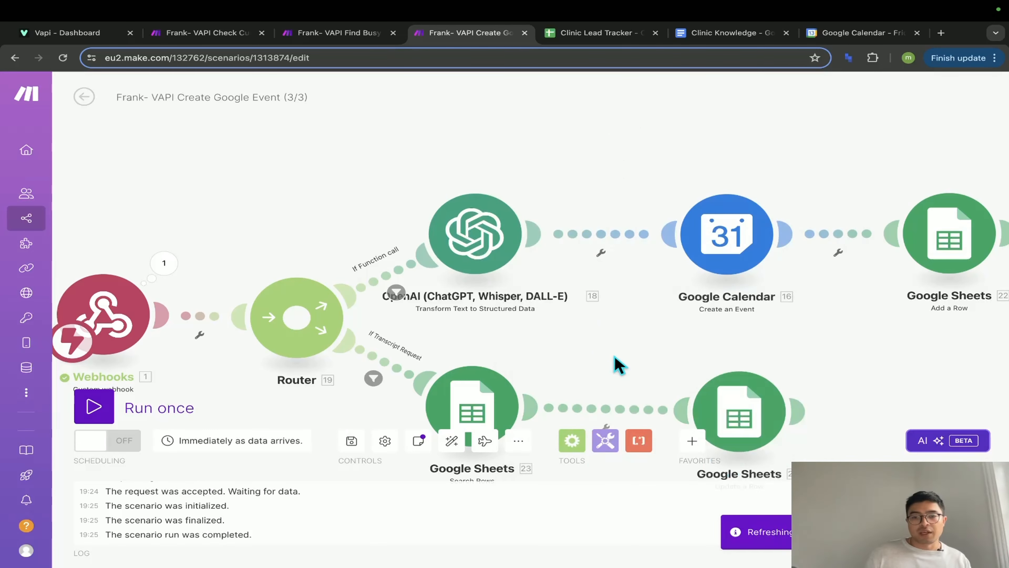
pyautogui.moveTo(609, 371); pyautogui.dragTo(457, 368)
pyautogui.click(522, 238)
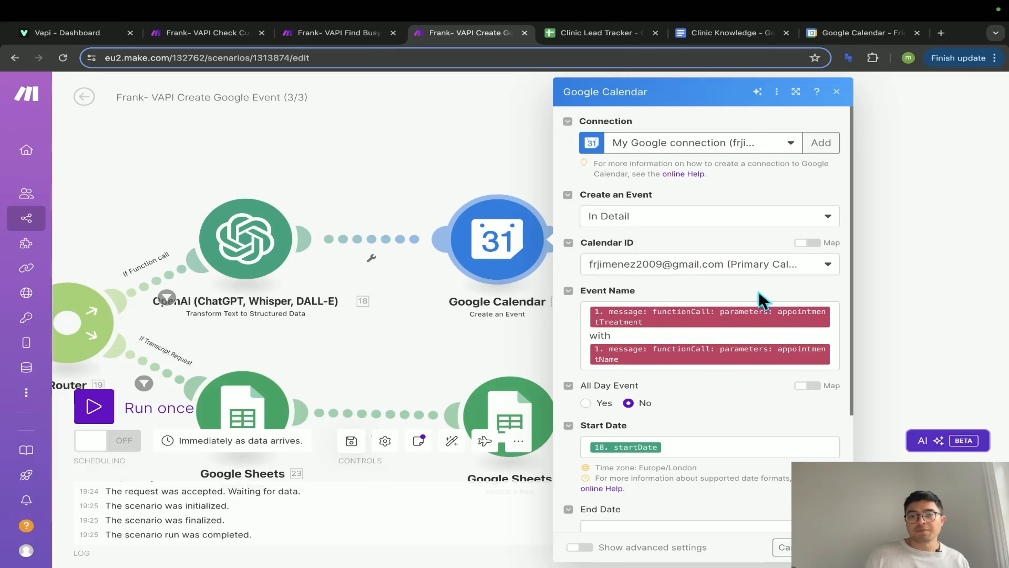
pyautogui.click(630, 225)
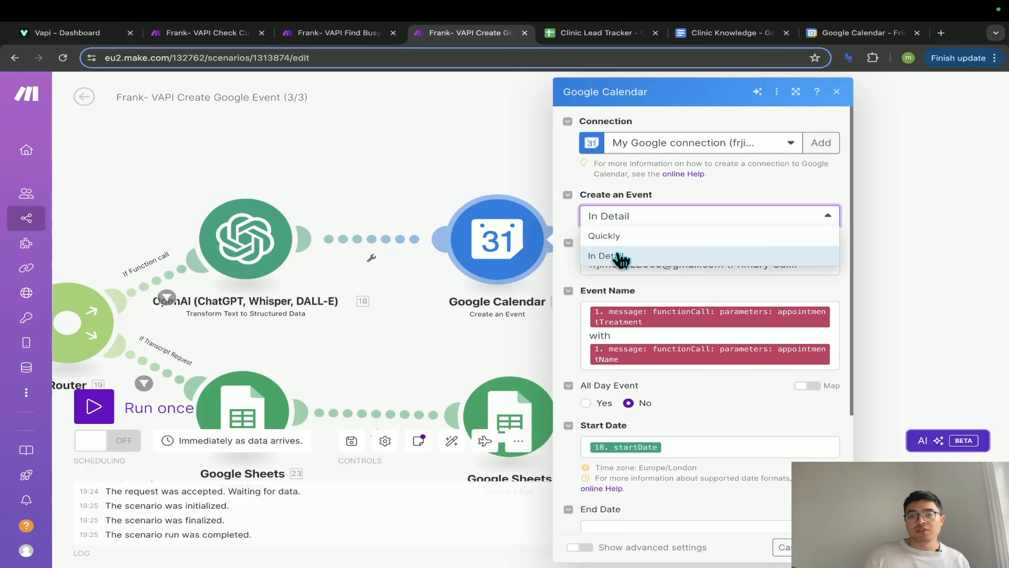
pyautogui.click(572, 225)
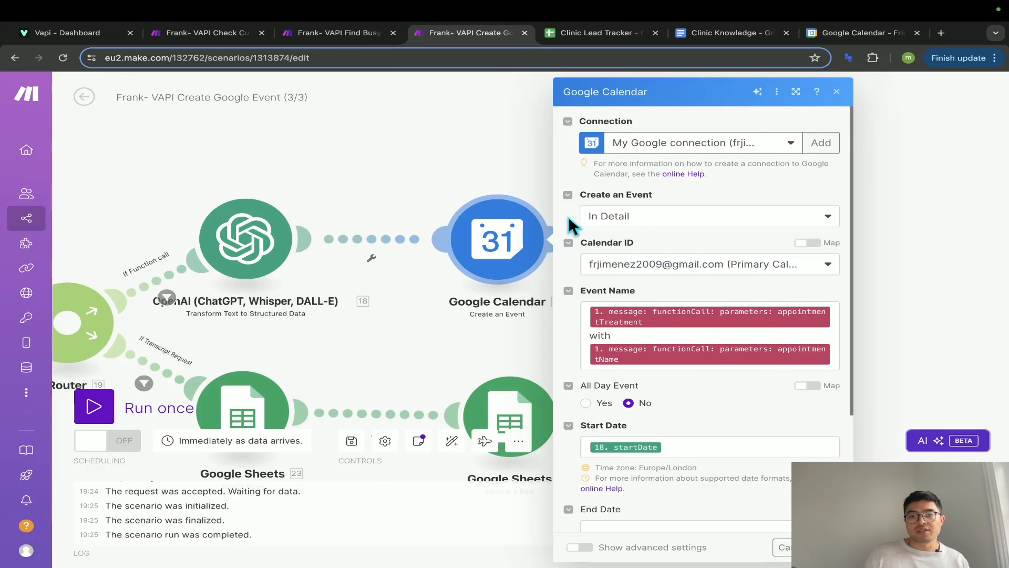
pyautogui.scroll(-1, 697, 314)
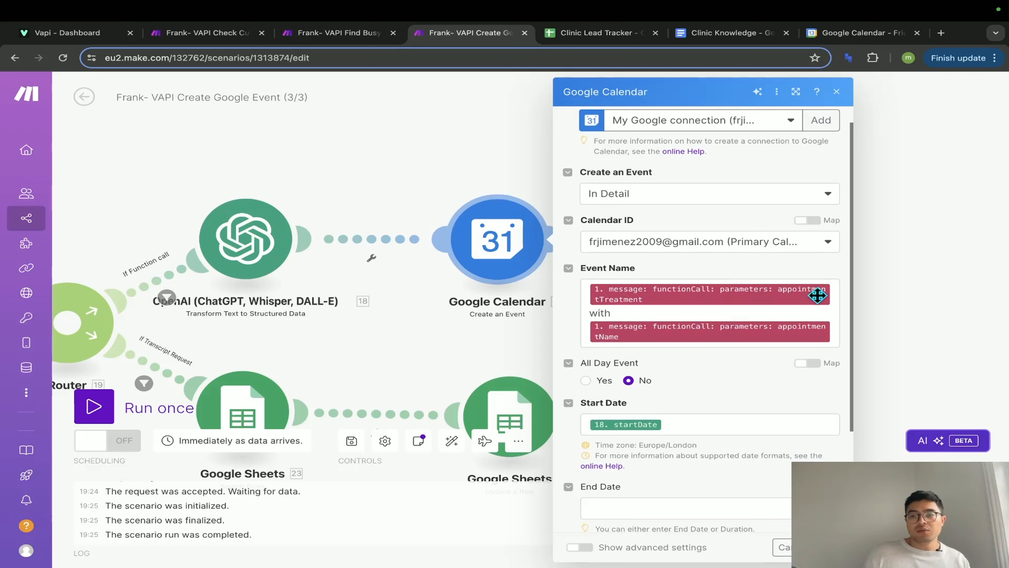
pyautogui.click(832, 296)
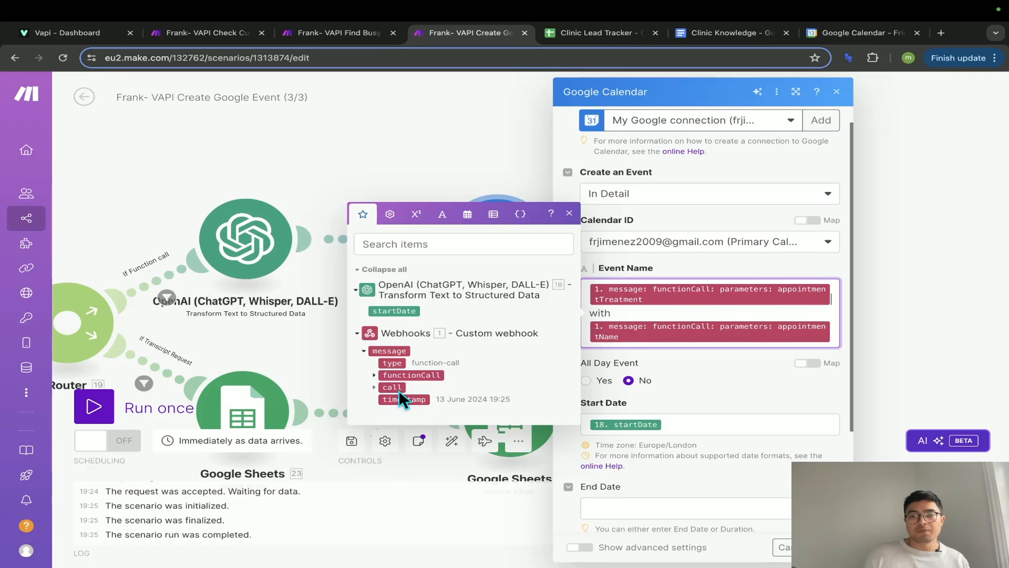
pyautogui.click(374, 375)
pyautogui.click(384, 399)
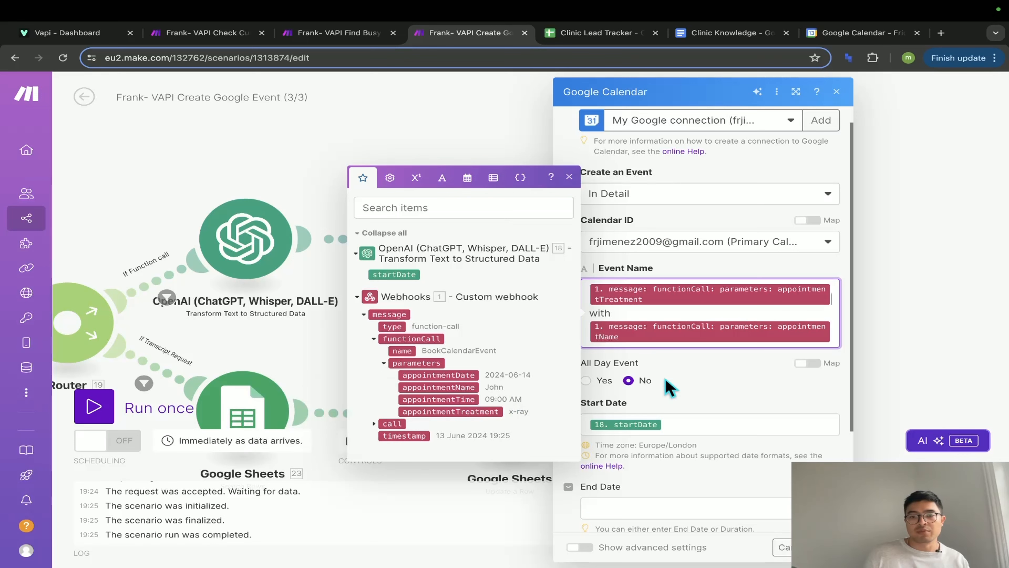
pyautogui.click(648, 314)
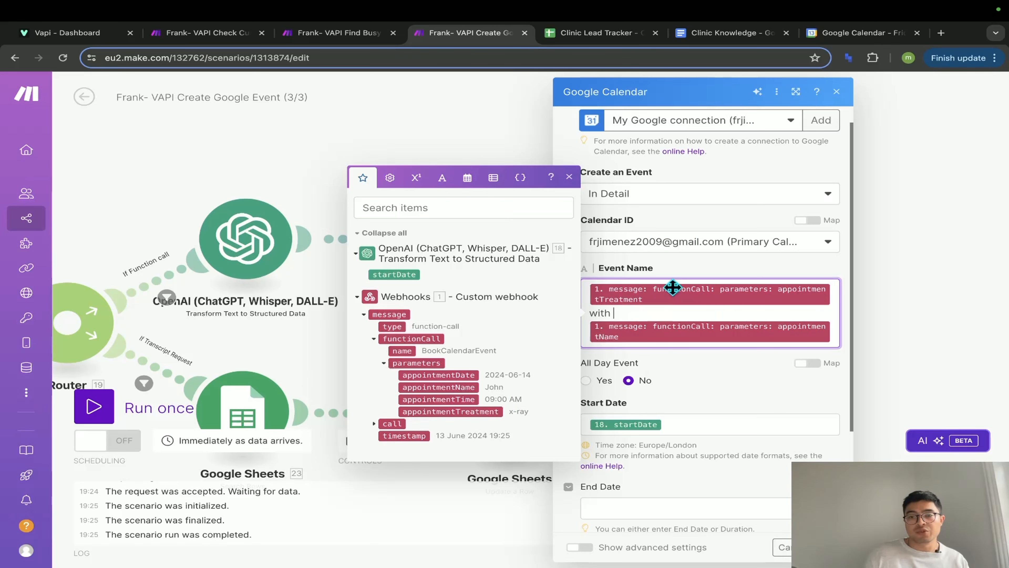
# - Confirm Start Date maps 18.startDate with a 01:00 duration, comparing against the calendar day
pyautogui.click(840, 32)
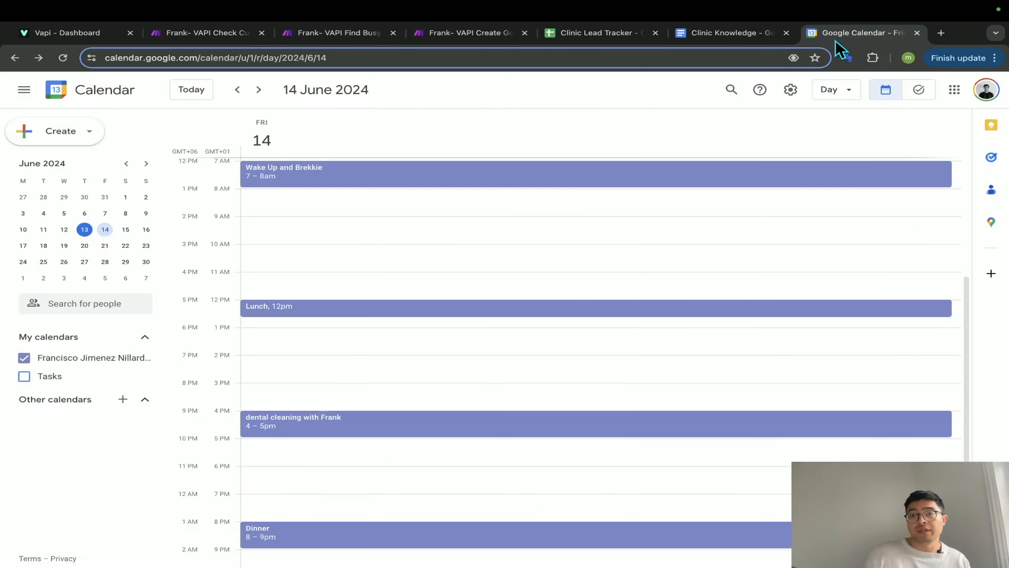
pyautogui.scroll(5, 297, 432)
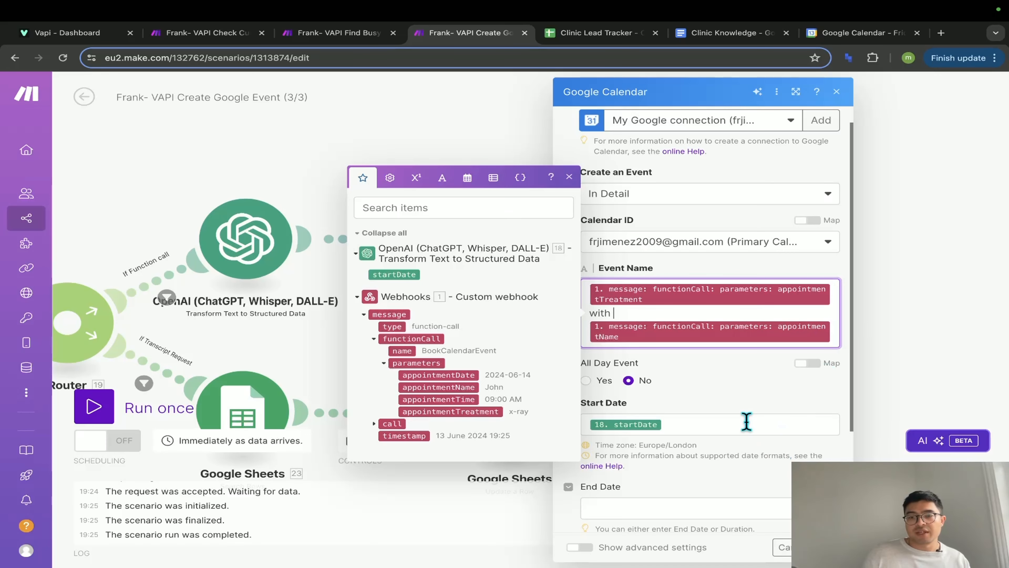
pyautogui.click(747, 418)
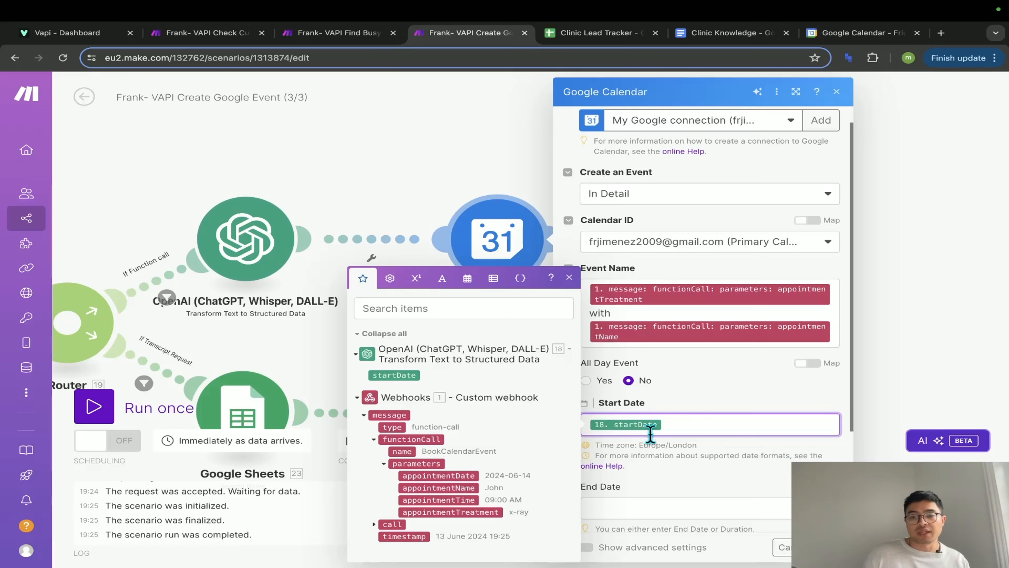
pyautogui.scroll(-3, 644, 431)
pyautogui.scroll(4, 650, 437)
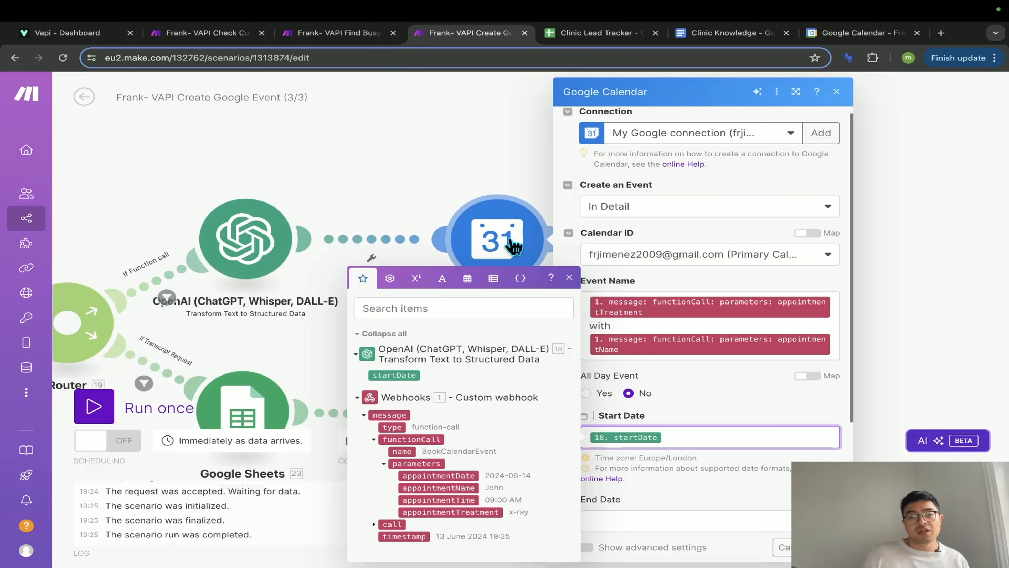
pyautogui.click(753, 409)
pyautogui.scroll(-4, 752, 409)
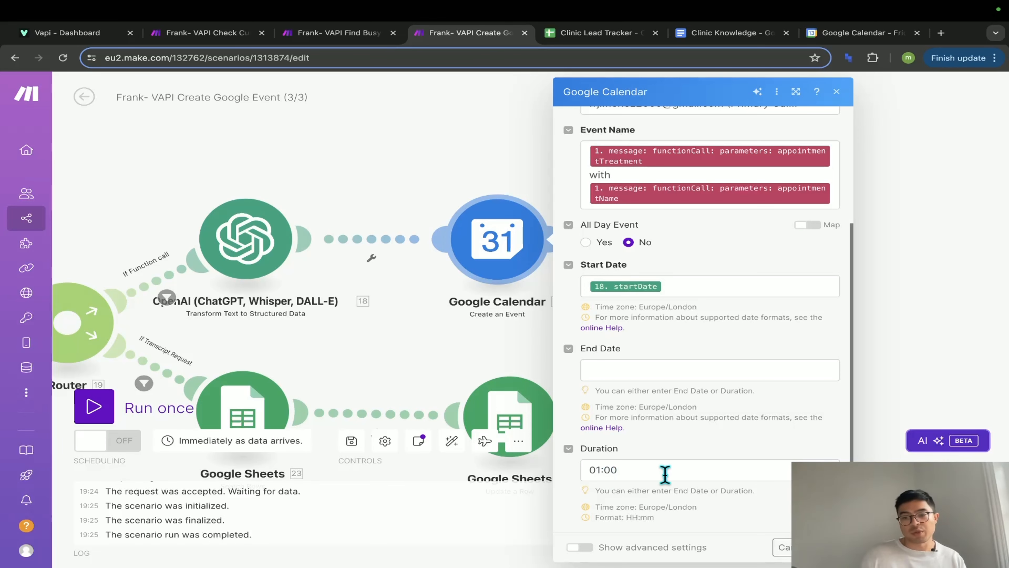
pyautogui.press('Escape')
# - Review the Google Sheets Add a Row Values mappings for the Clinic Lead Tracker sheet
pyautogui.moveTo(709, 354); pyautogui.dragTo(597, 356)
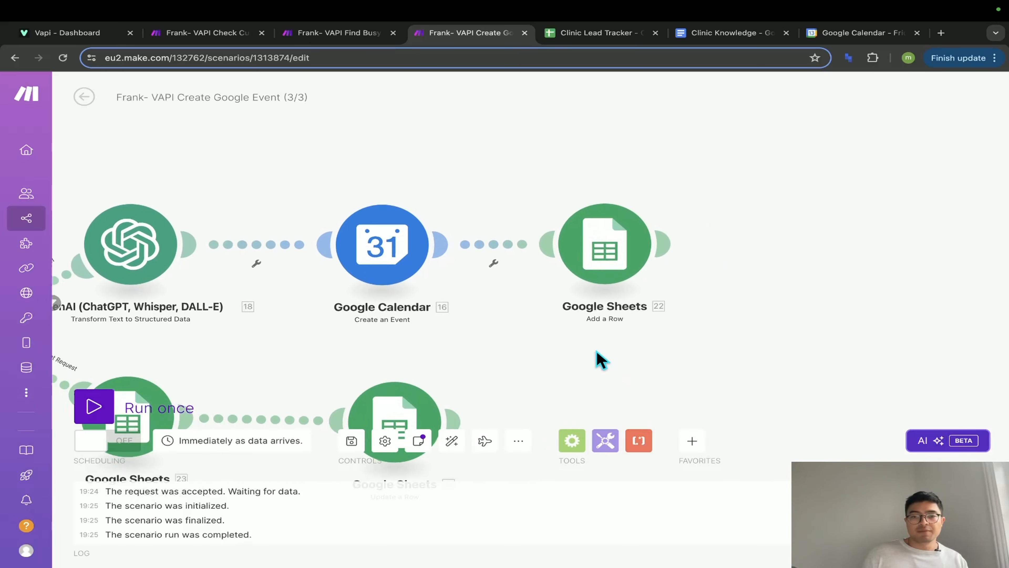
pyautogui.click(618, 263)
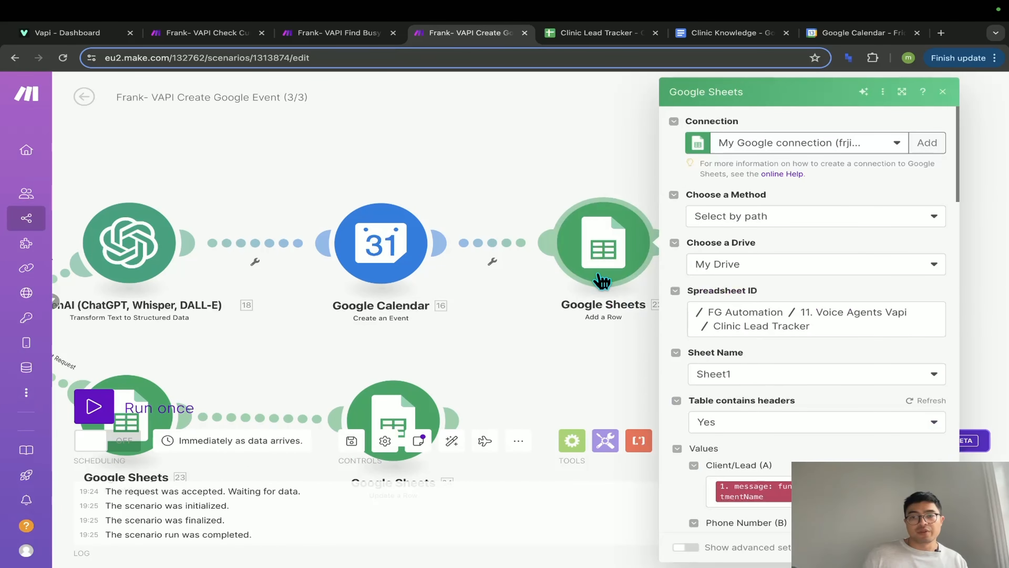
pyautogui.scroll(-3, 802, 393)
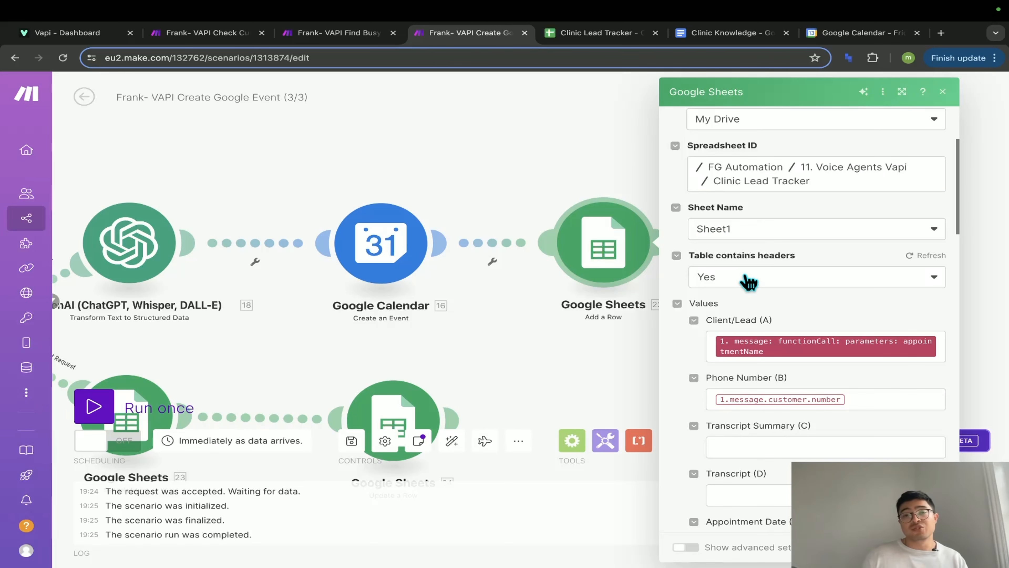
pyautogui.click(610, 35)
# - Select the lead rows A2:D14 to compare the Client/Lead, Phone Number and Transcript Summary columns
pyautogui.click(283, 234)
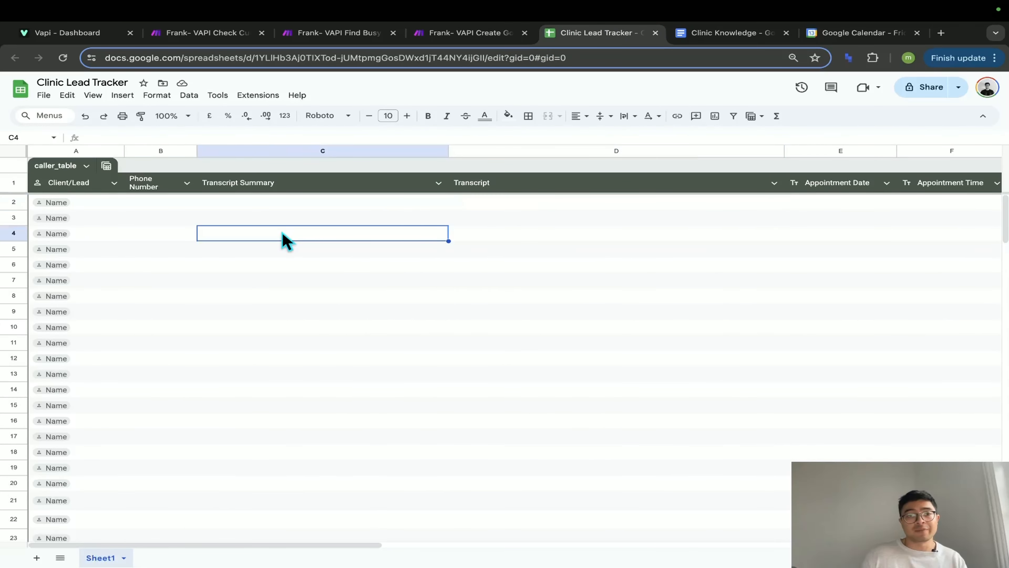
pyautogui.moveTo(80, 204); pyautogui.dragTo(583, 393)
pyautogui.click(369, 324)
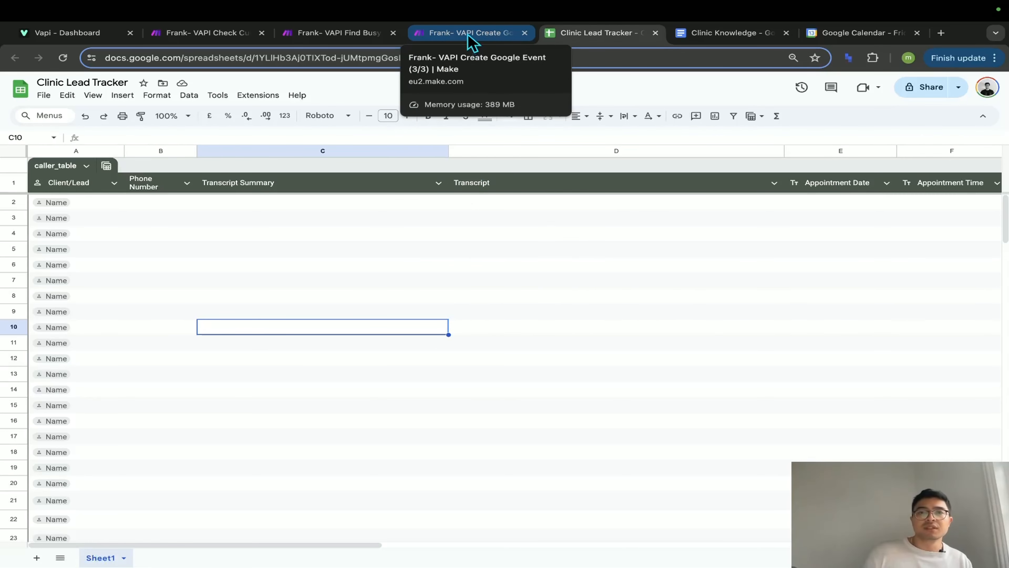
pyautogui.click(469, 34)
pyautogui.scroll(1, 835, 314)
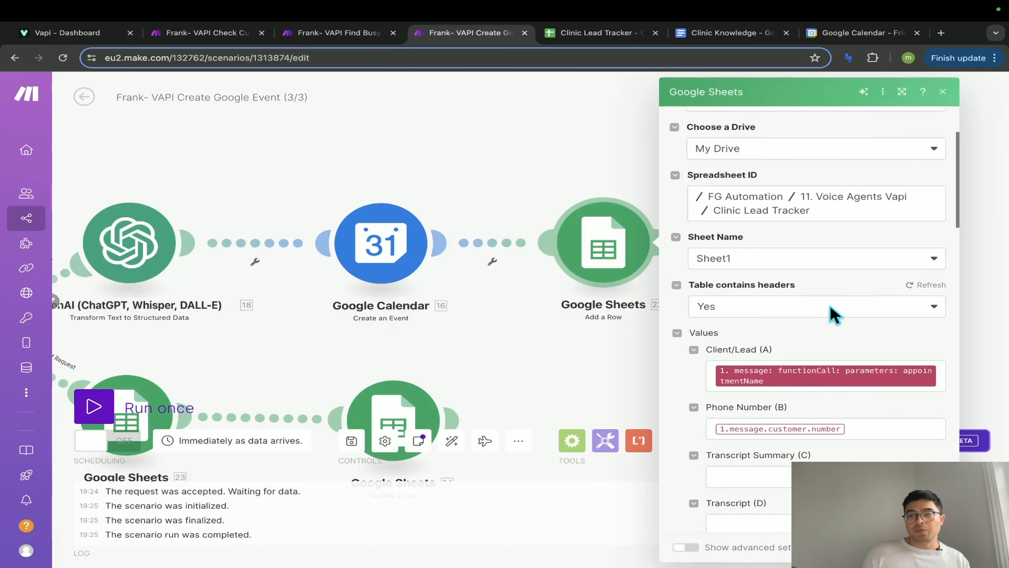
pyautogui.scroll(2, 834, 314)
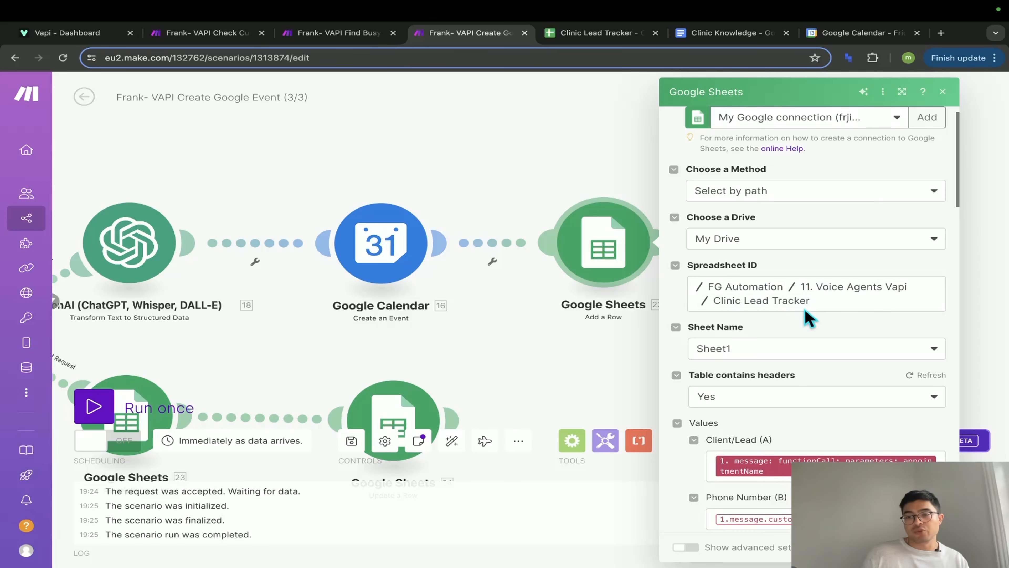
pyautogui.scroll(-1, 788, 329)
pyautogui.scroll(-4, 757, 344)
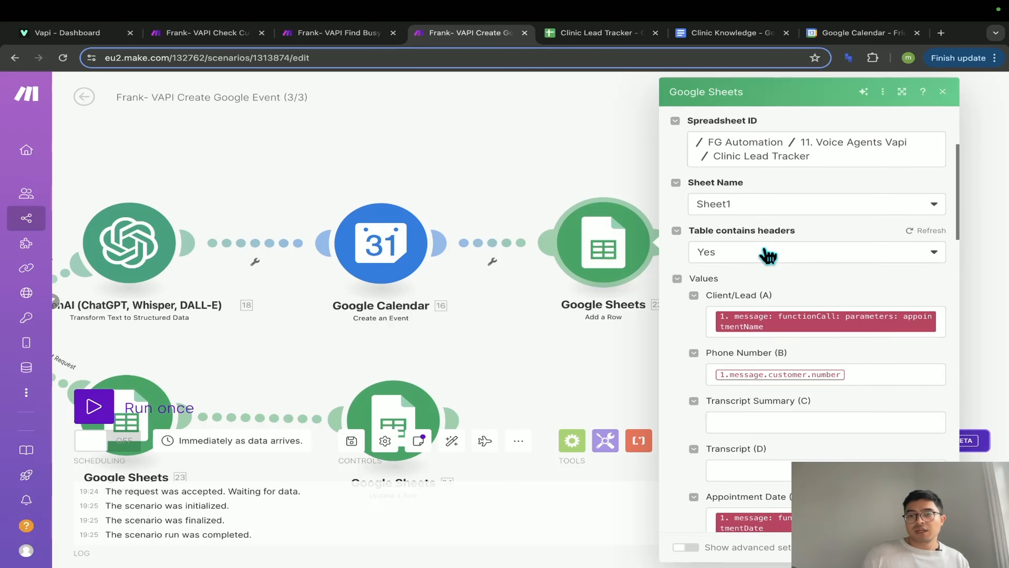
pyautogui.scroll(-1, 775, 314)
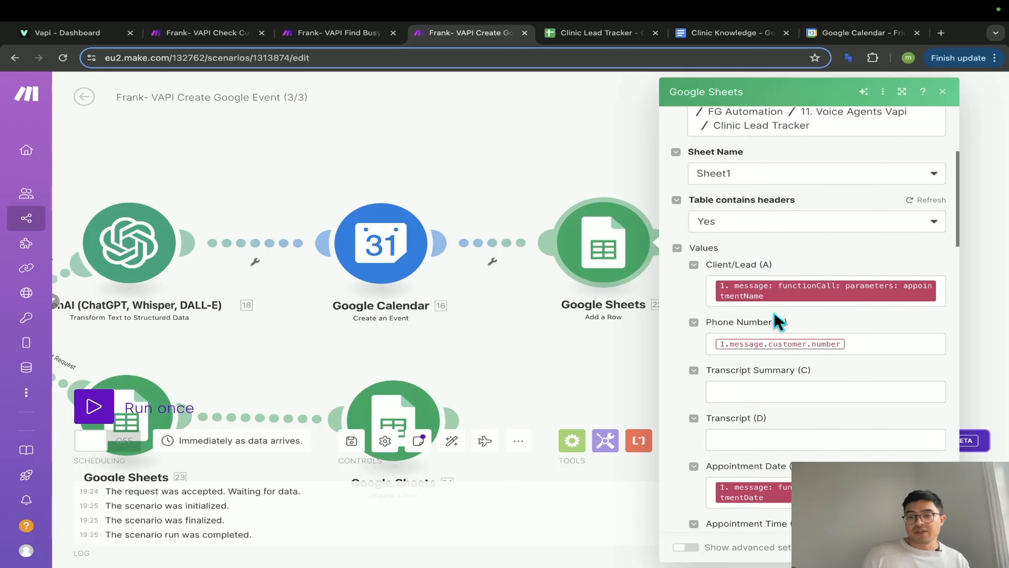
pyautogui.scroll(-2, 775, 316)
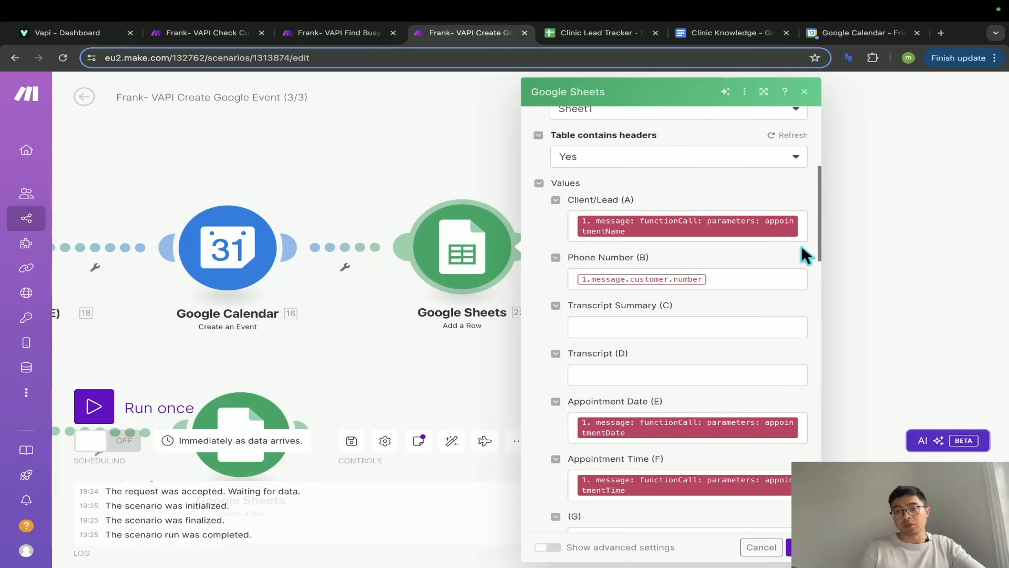
pyautogui.scroll(-4, 789, 384)
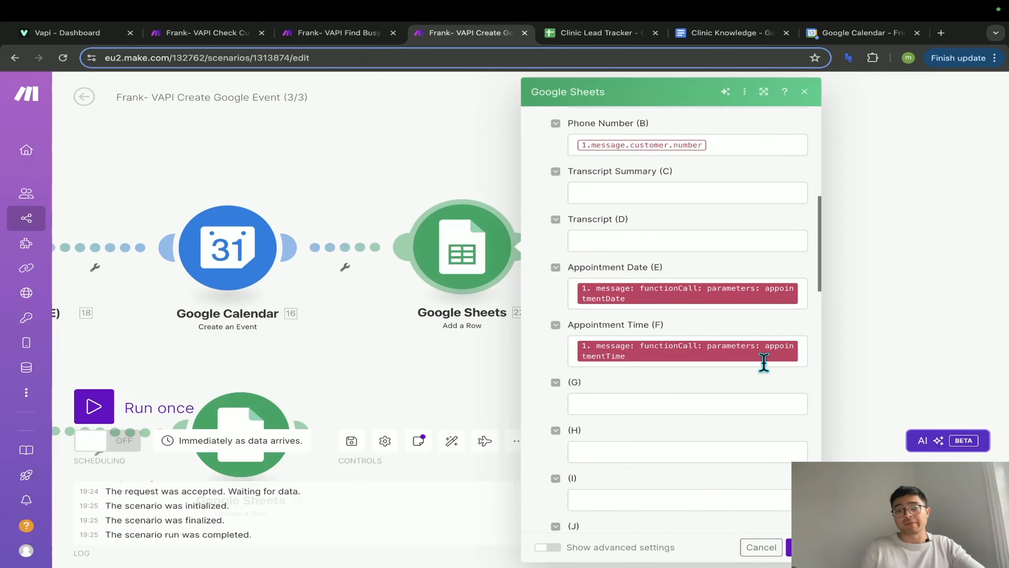
pyautogui.click(800, 356)
pyautogui.scroll(-10, 437, 485)
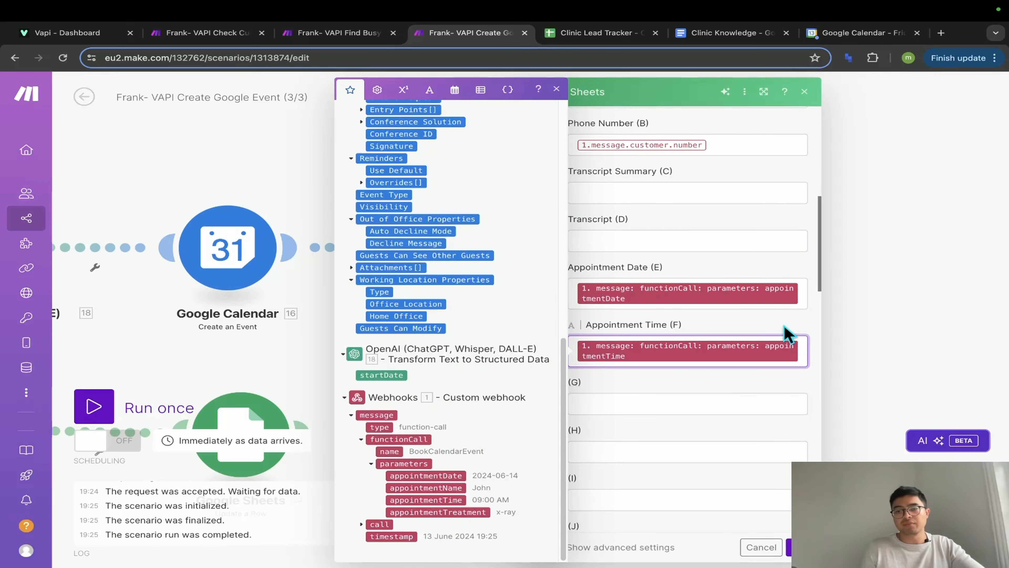
pyautogui.click(790, 333)
pyautogui.scroll(6, 761, 370)
pyautogui.scroll(-3, 761, 370)
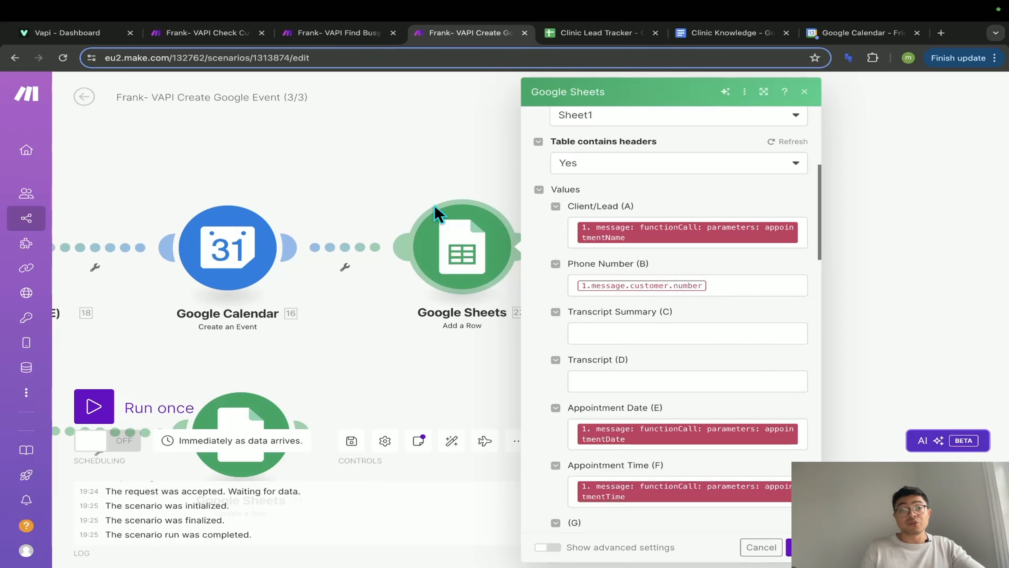
pyautogui.click(67, 32)
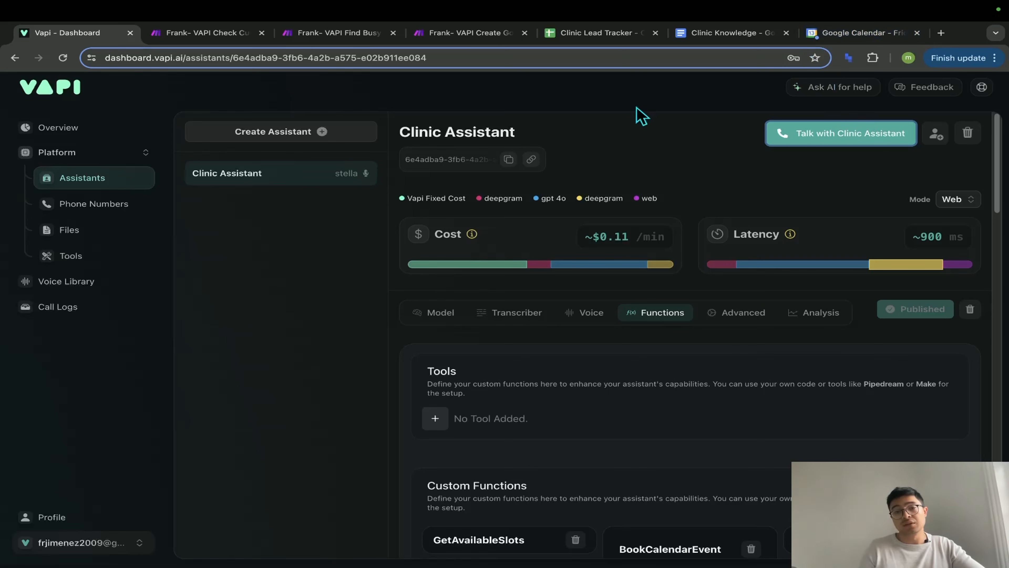
# - Leave the Clinic Assistant's Functions tab and return to the Make scenario's Add a Row settings
pyautogui.click(467, 34)
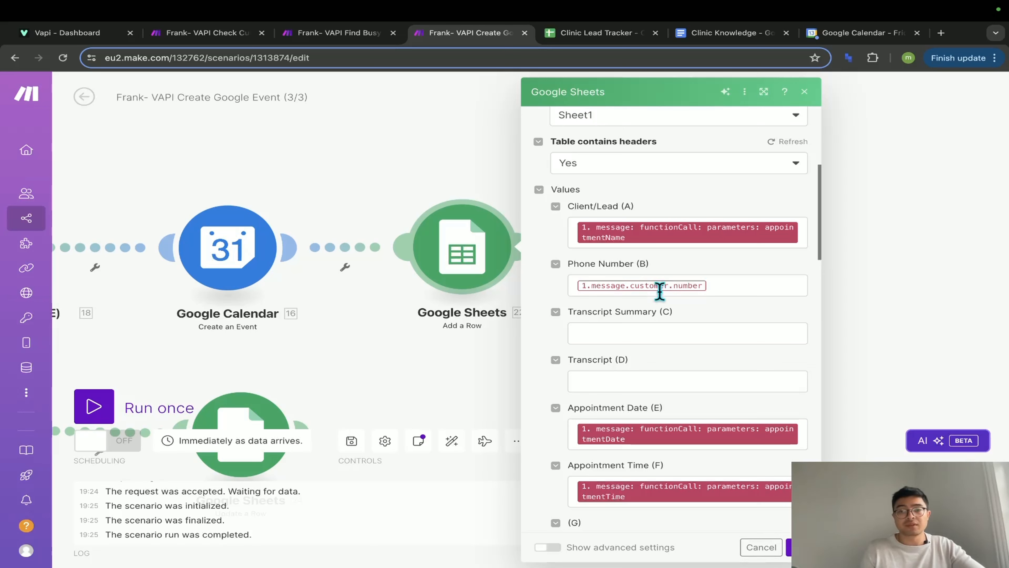
pyautogui.click(735, 285)
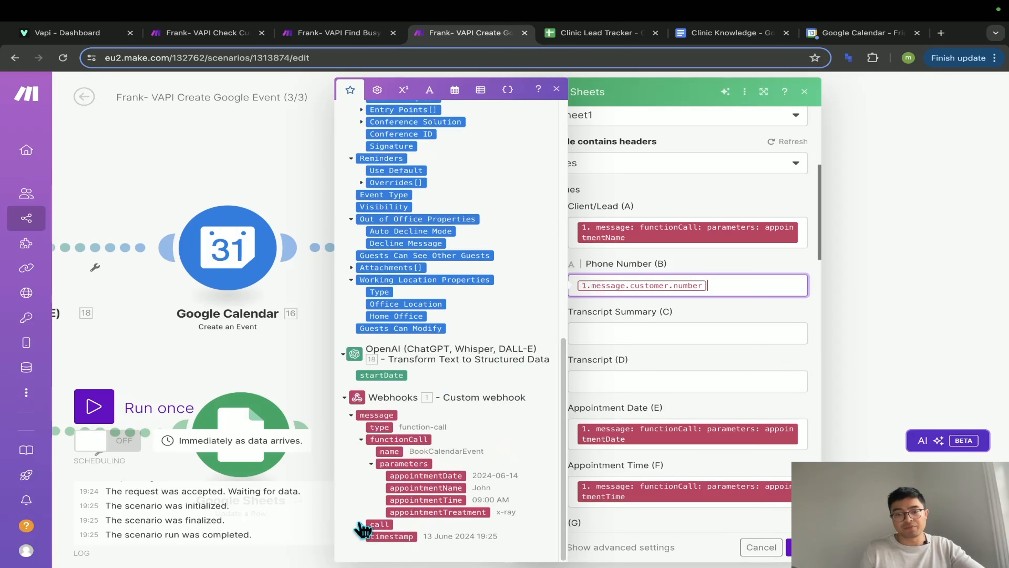
pyautogui.click(362, 525)
pyautogui.scroll(-2, 367, 530)
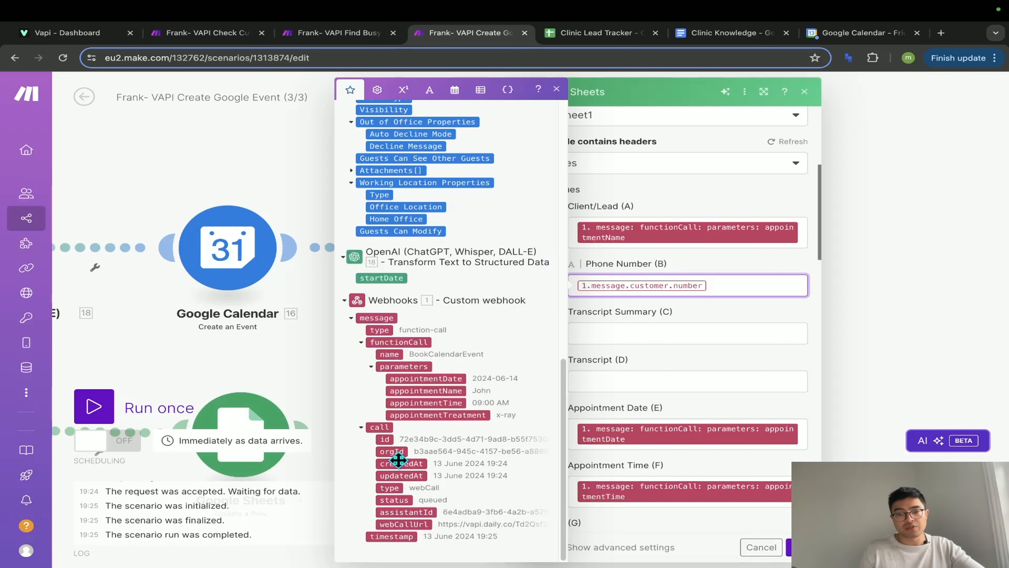
pyautogui.scroll(3, 402, 458)
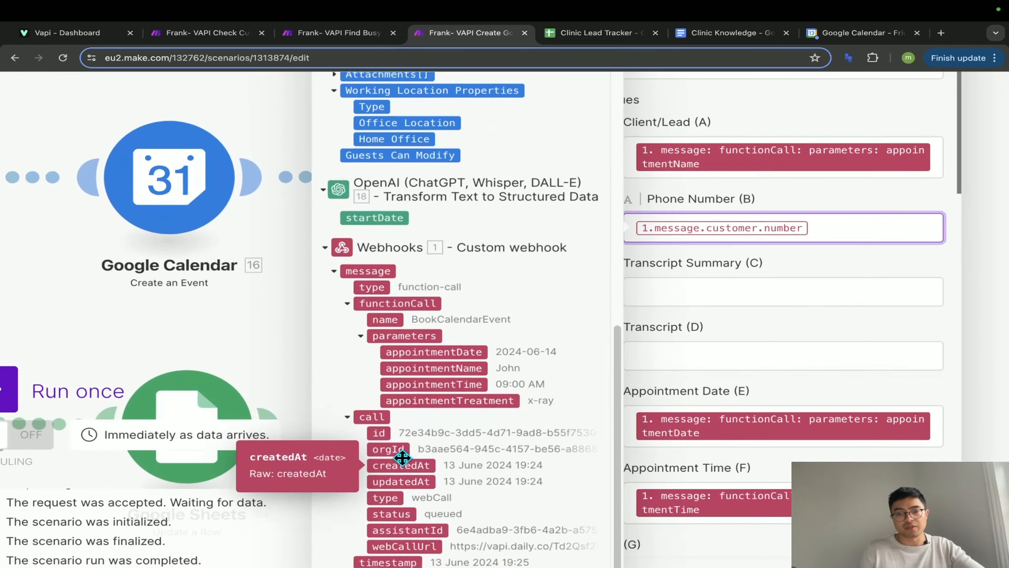
pyautogui.scroll(1, 402, 457)
pyautogui.scroll(-1, 402, 457)
pyautogui.scroll(-3, 412, 480)
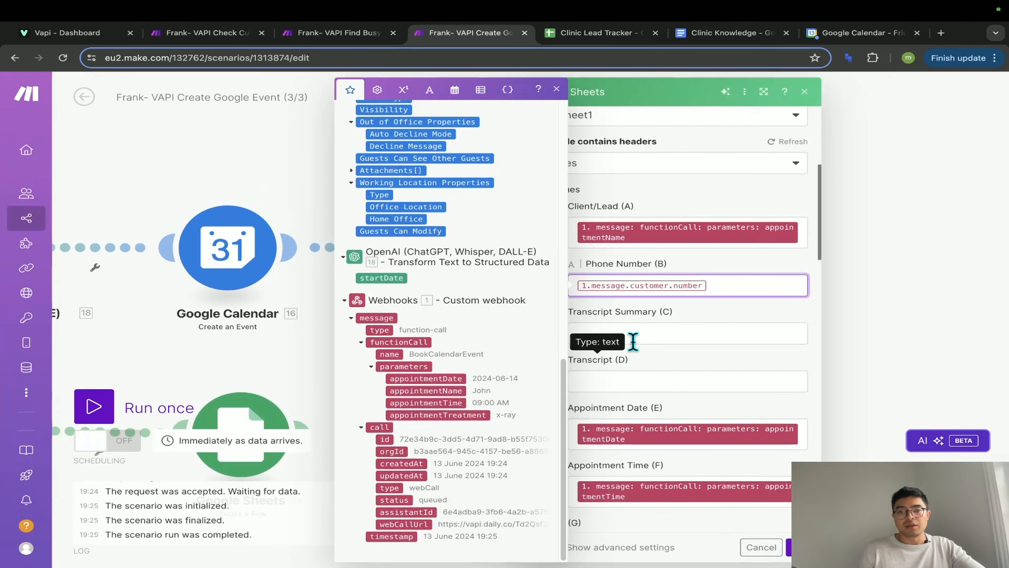
pyautogui.click(740, 317)
pyautogui.click(734, 280)
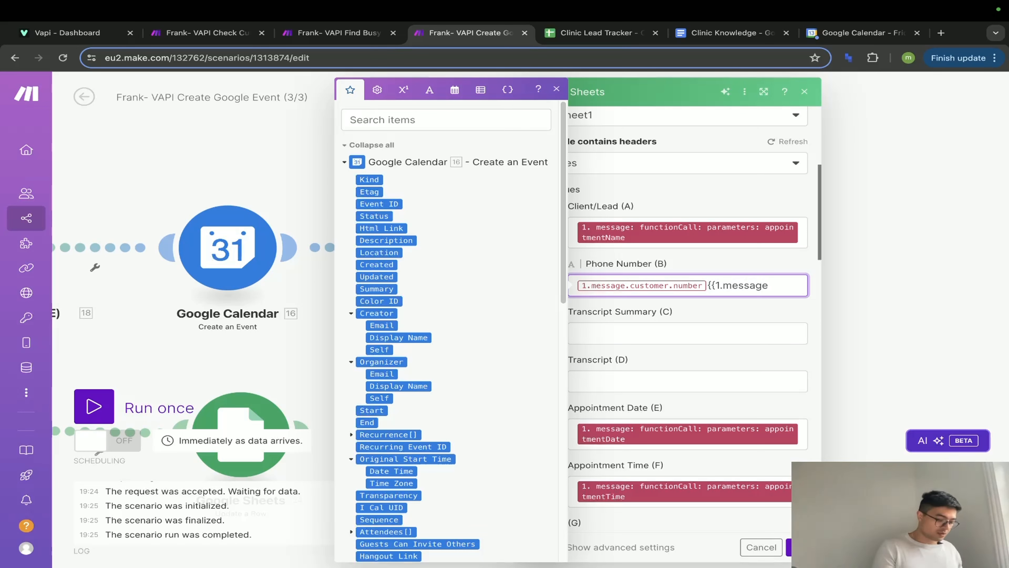
pyautogui.write('stomer.number')
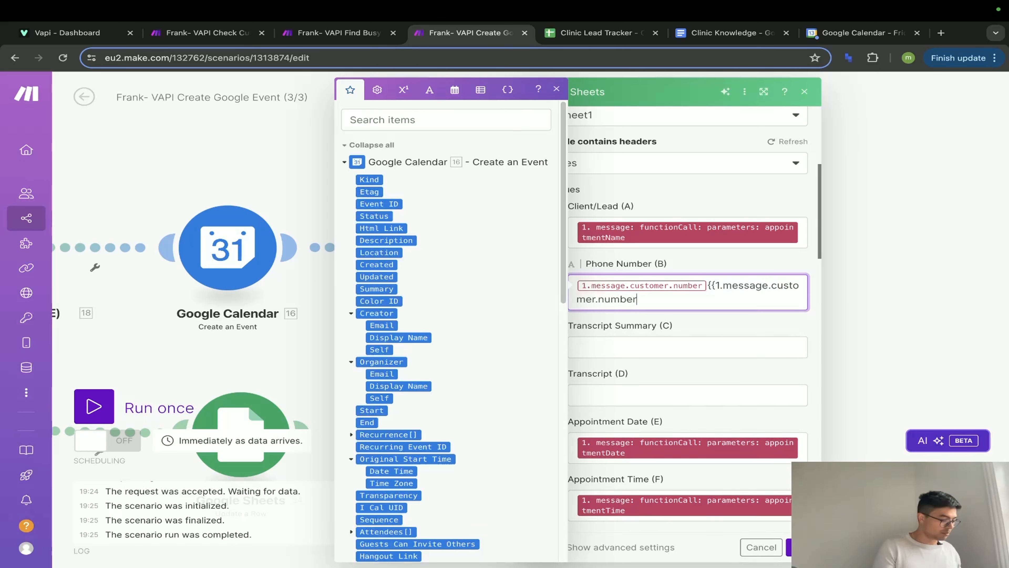
pyautogui.write('}}')
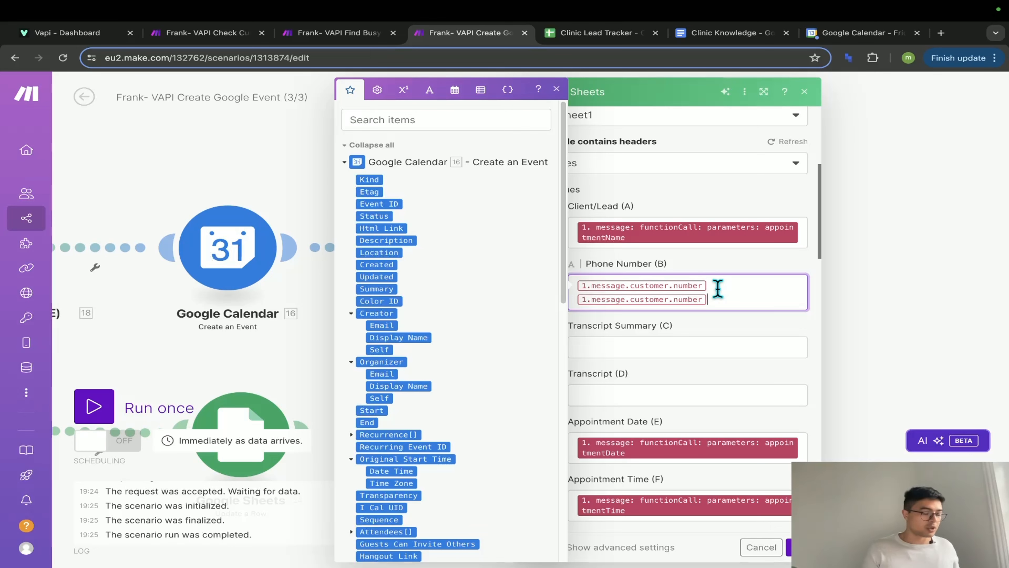
pyautogui.press('BackSpace')
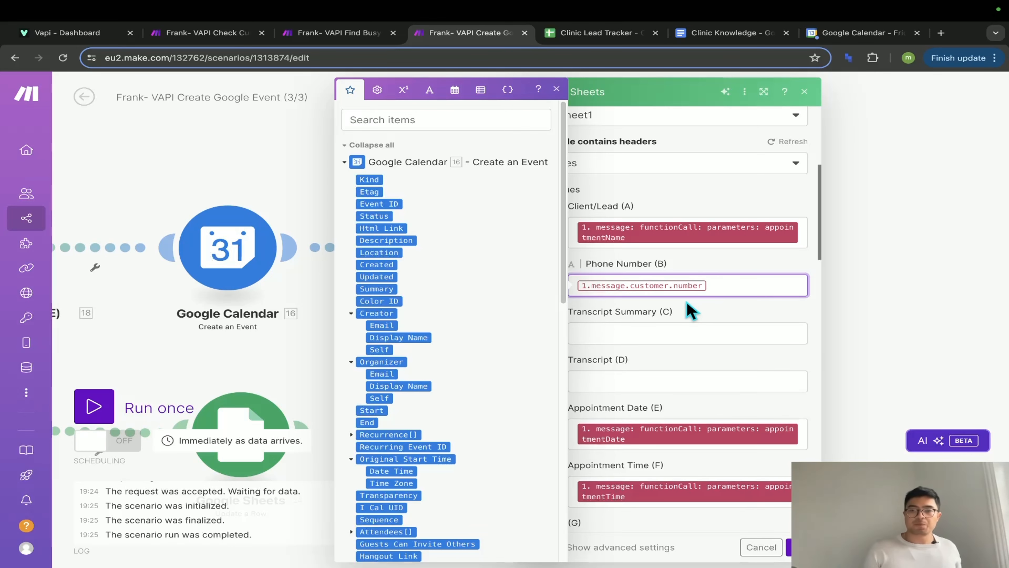
pyautogui.click(715, 312)
pyautogui.scroll(-12, 691, 435)
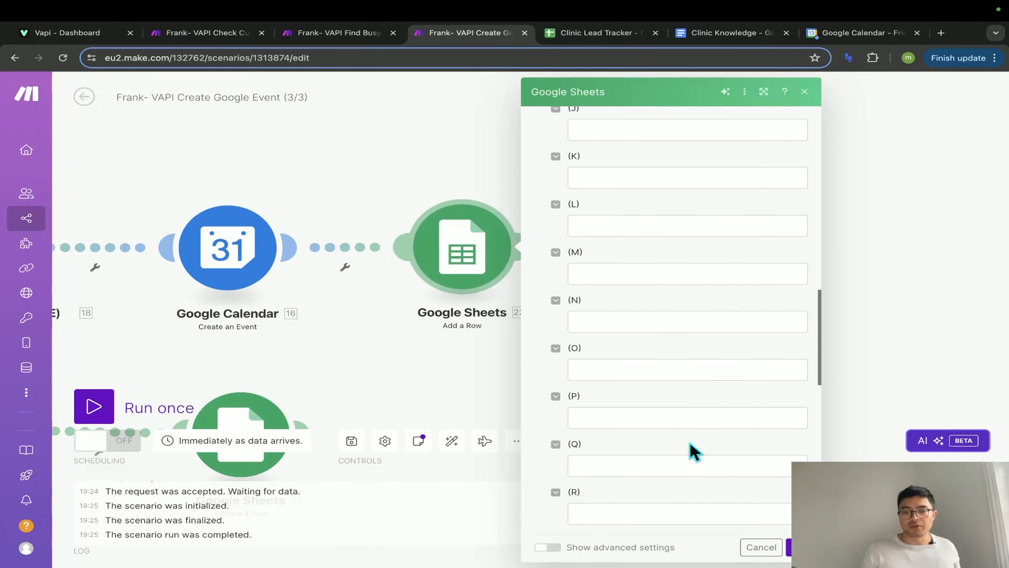
pyautogui.scroll(15, 691, 451)
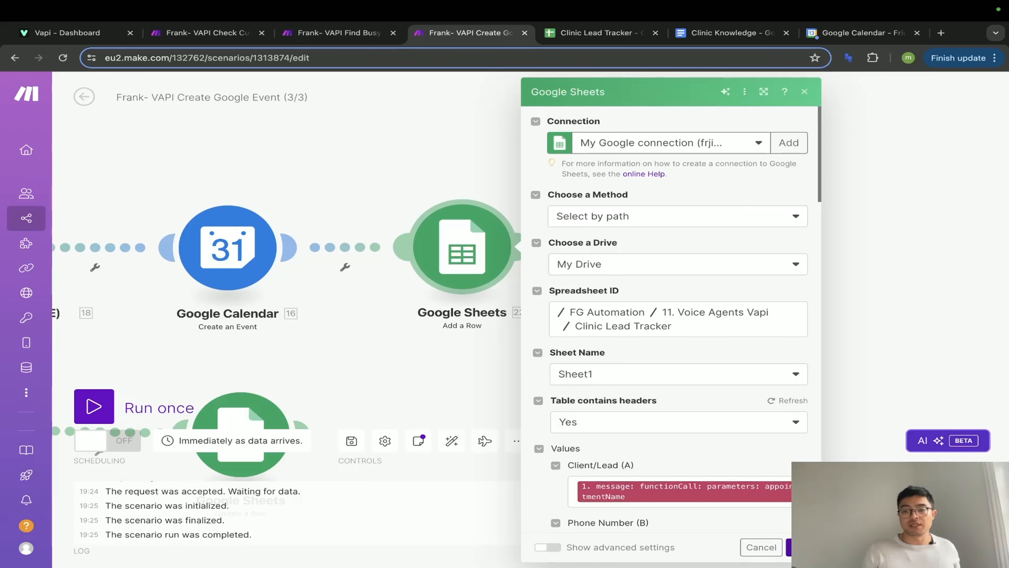
# - Close the Add a Row settings and pan the canvas to show the Router's two routes
pyautogui.click(437, 346)
pyautogui.moveTo(423, 367); pyautogui.dragTo(788, 350)
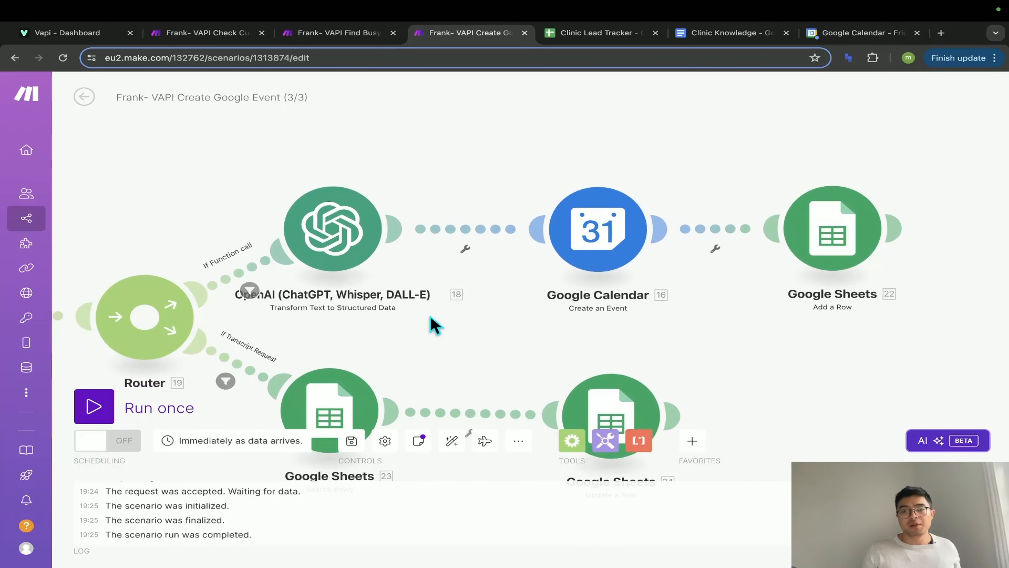
pyautogui.moveTo(433, 318); pyautogui.dragTo(650, 303)
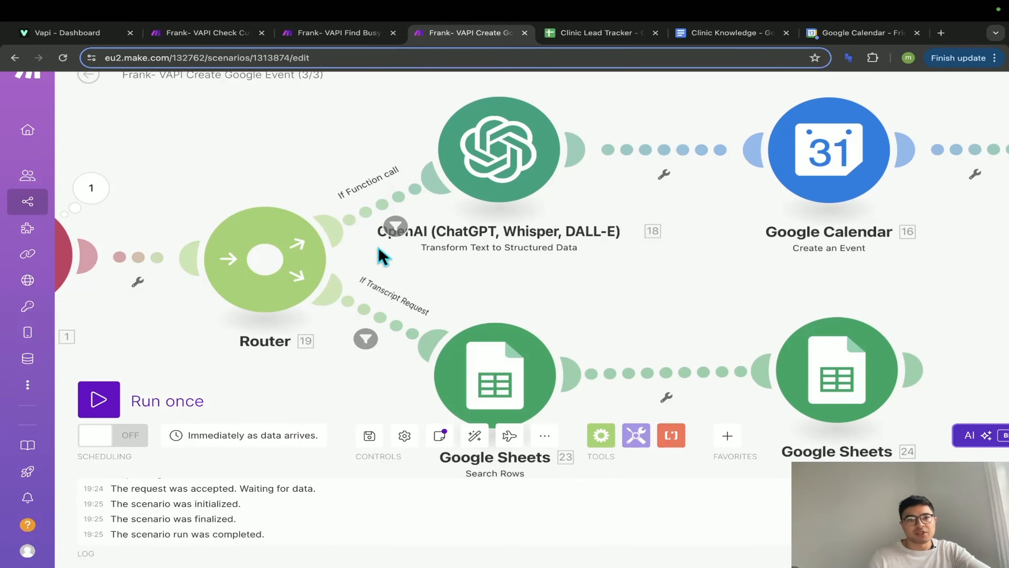
# - Set the If Function call route filter to message type Equal to function-call
pyautogui.click(385, 213)
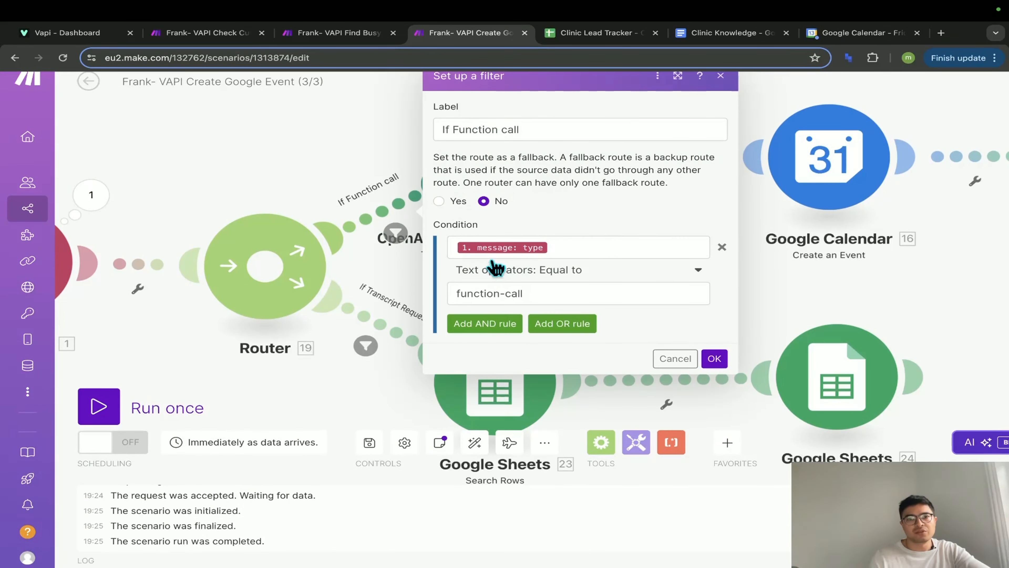
pyautogui.scroll(1, 493, 266)
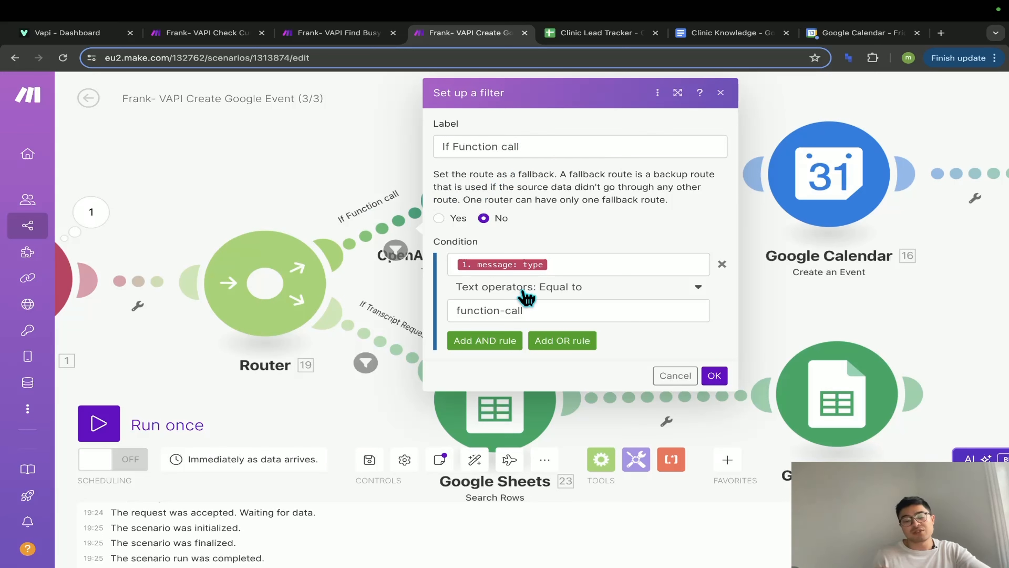
pyautogui.moveTo(520, 147); pyautogui.dragTo(421, 144)
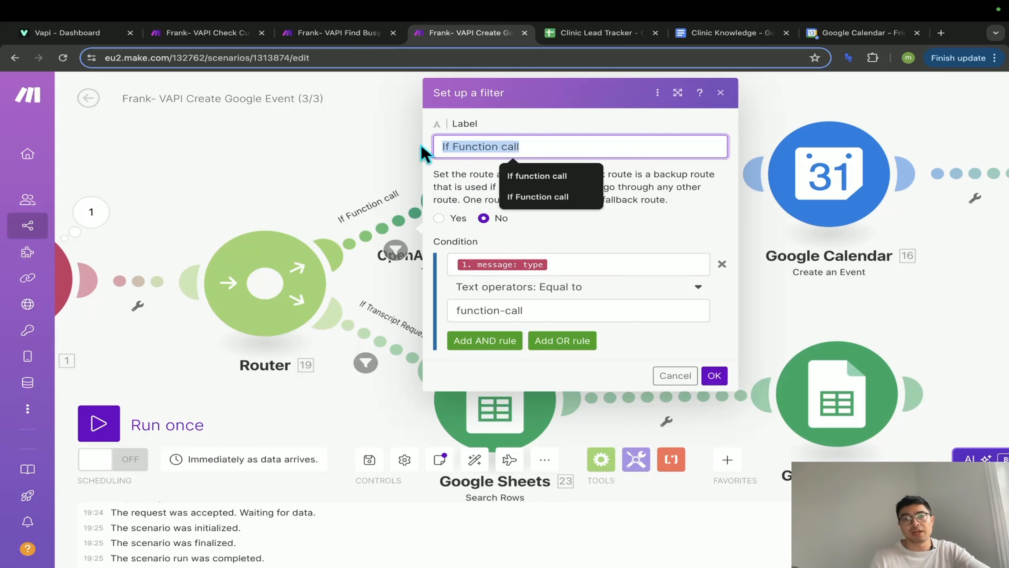
pyautogui.click(572, 265)
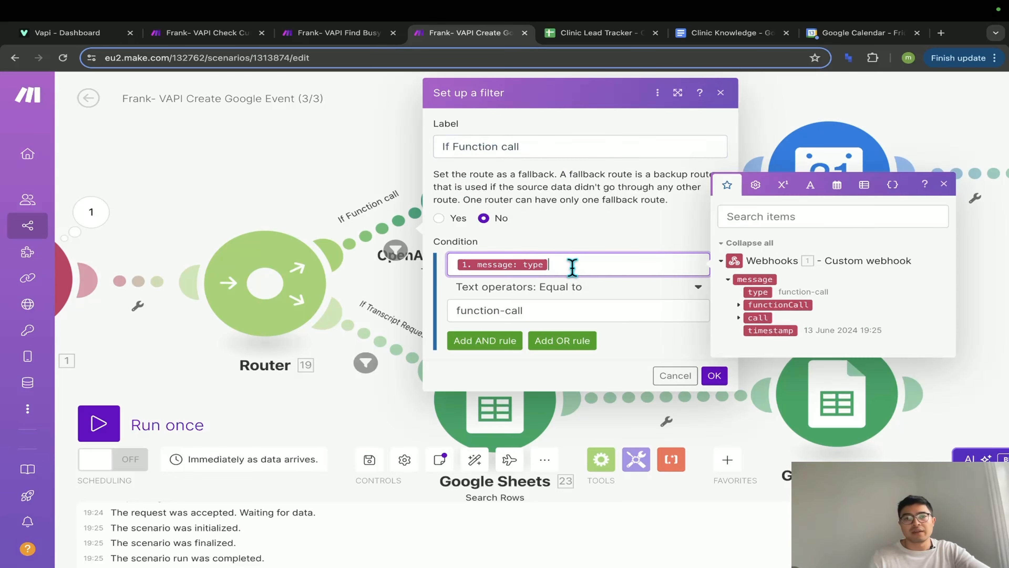
pyautogui.click(757, 291)
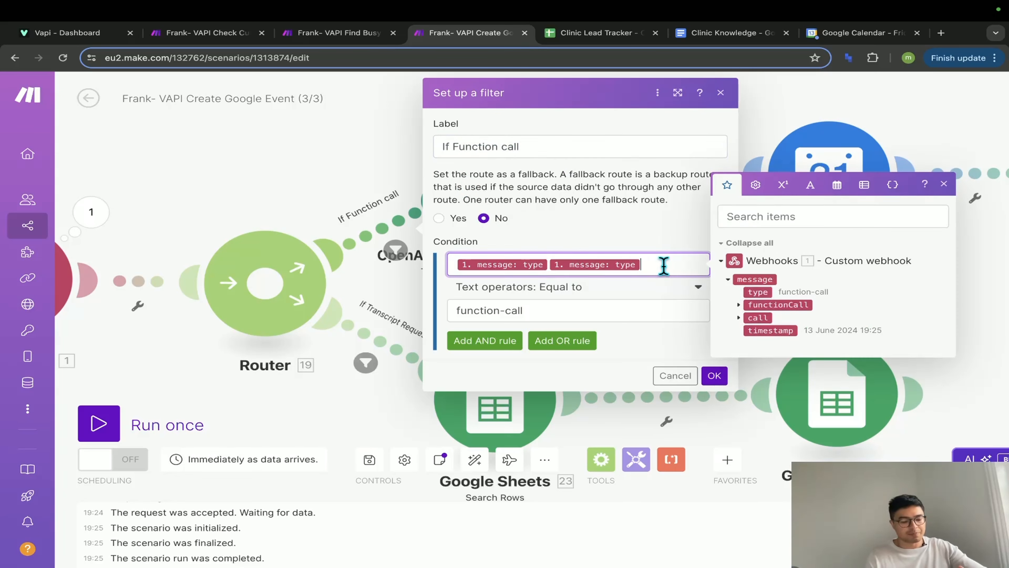
pyautogui.press('BackSpace')
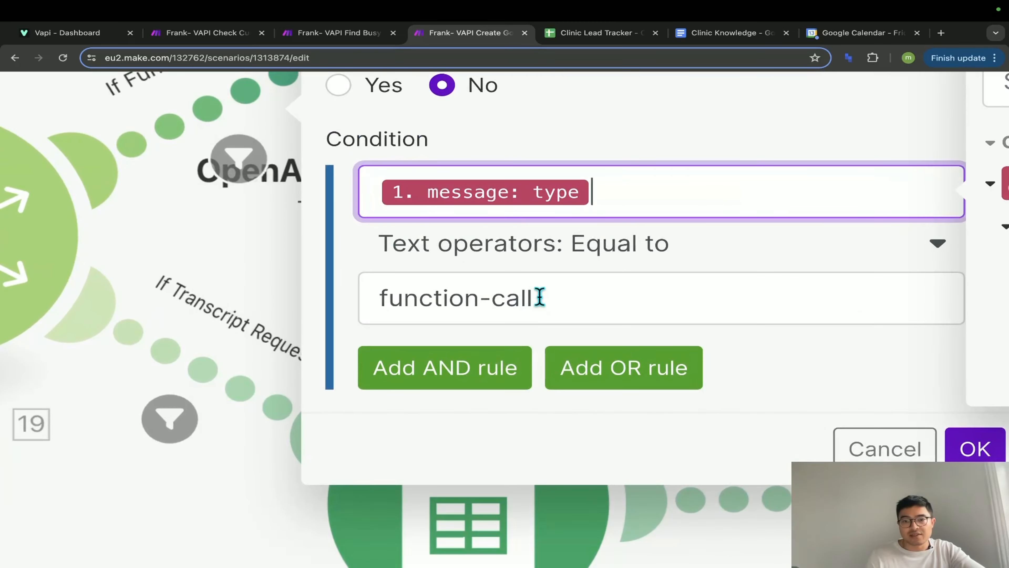
pyautogui.moveTo(540, 296); pyautogui.dragTo(371, 292)
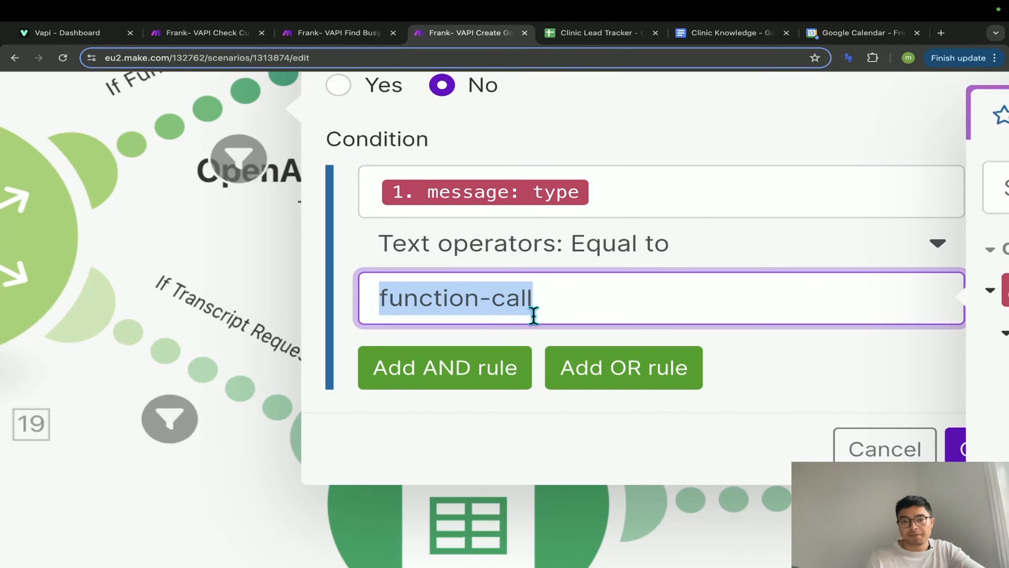
pyautogui.scroll(-5, 474, 307)
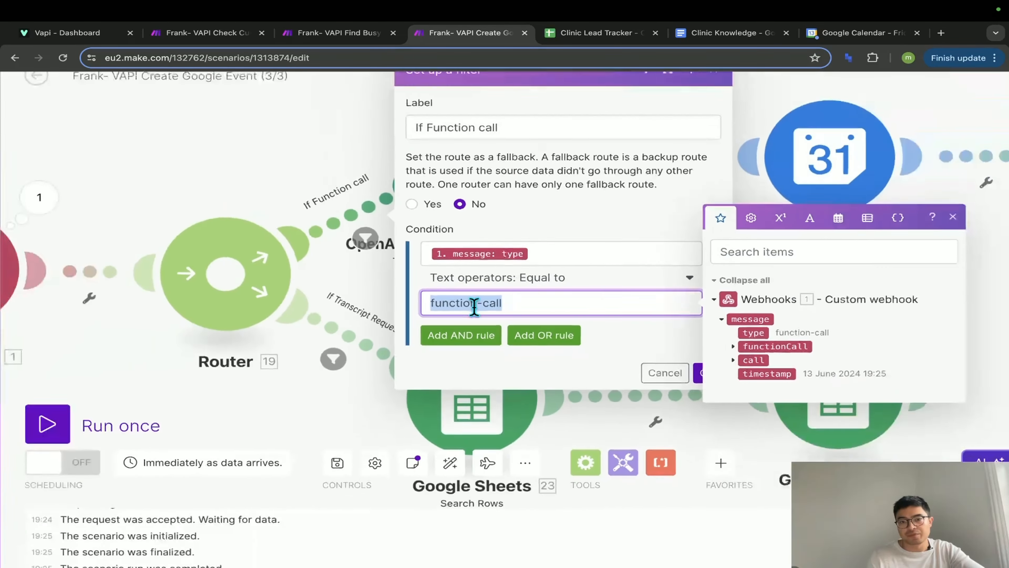
pyautogui.click(655, 338)
# - Confirm the function-call filter, then save If Transcript Request filtering message type Equal to end-of-call-report
pyautogui.click(680, 360)
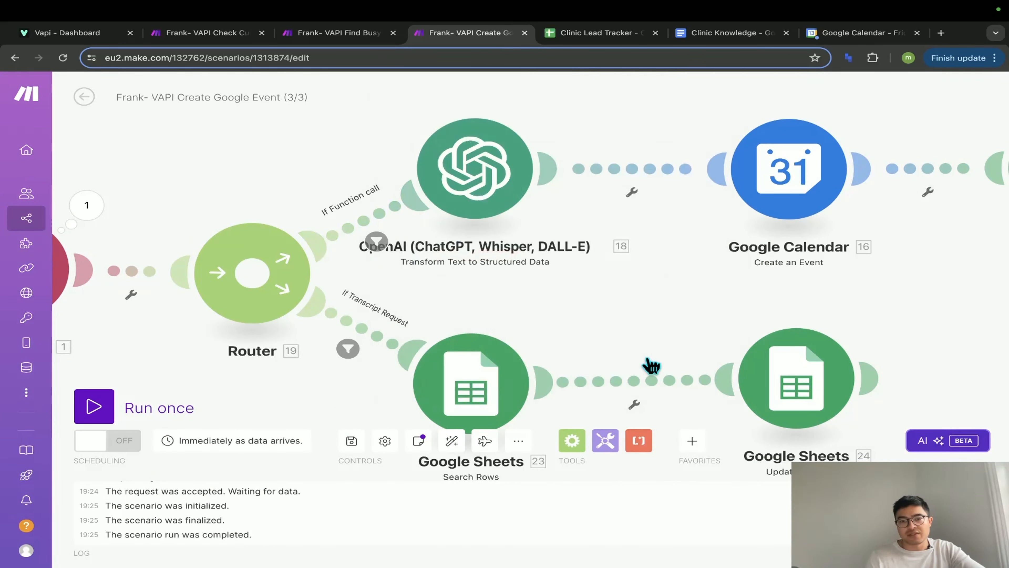
pyautogui.click(370, 338)
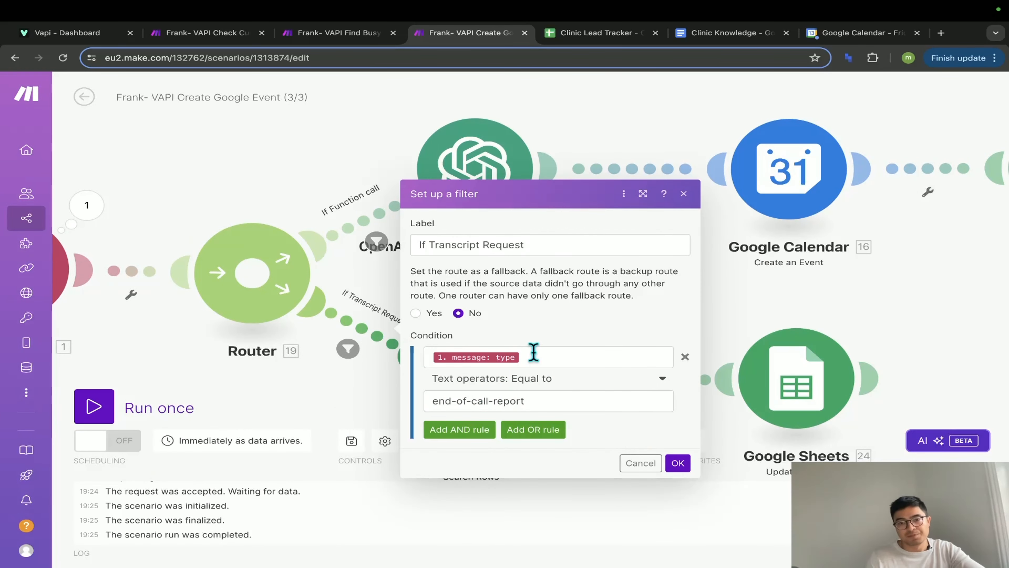
pyautogui.moveTo(539, 243); pyautogui.dragTo(409, 245)
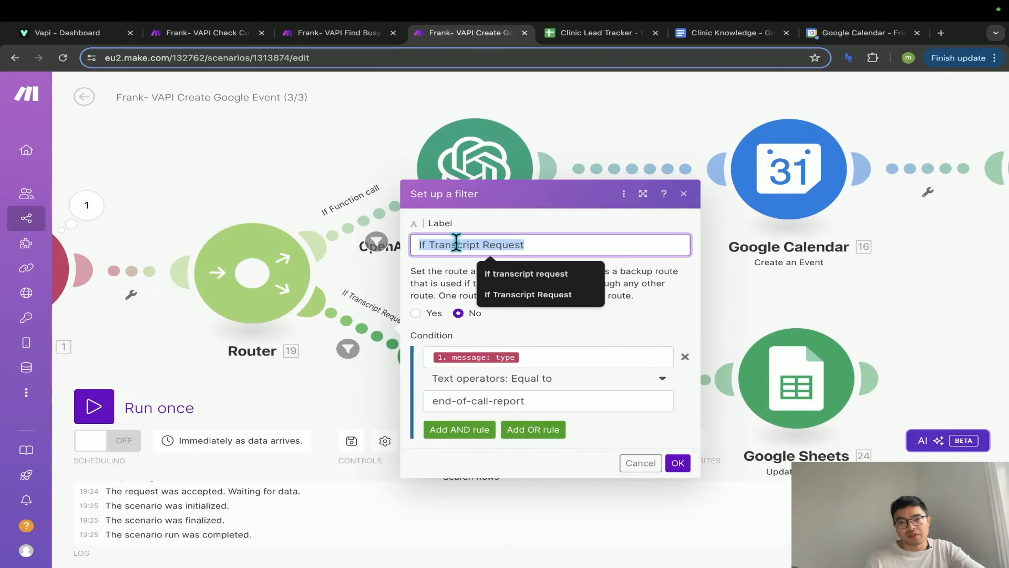
pyautogui.click(460, 275)
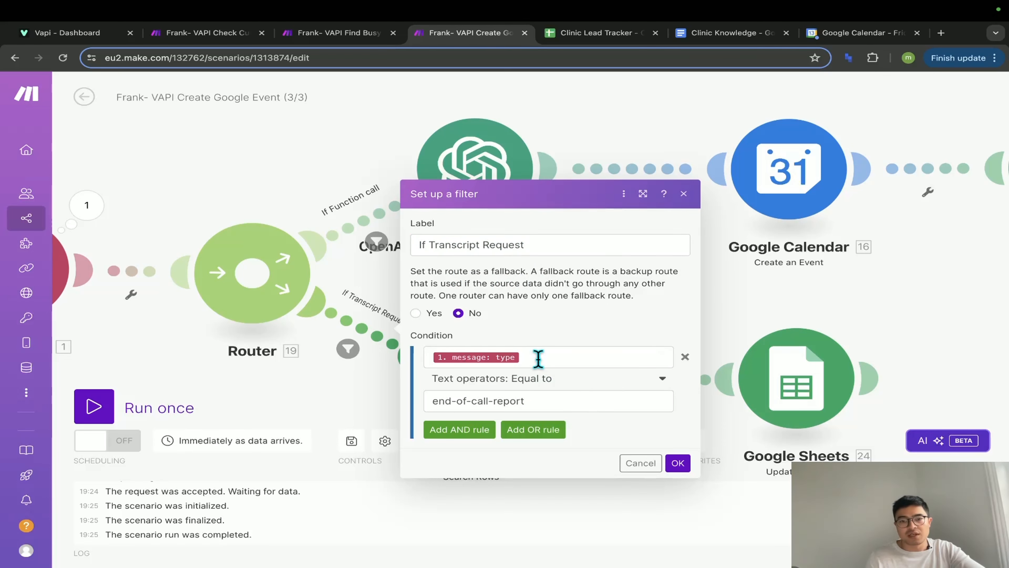
pyautogui.click(538, 359)
pyautogui.click(535, 403)
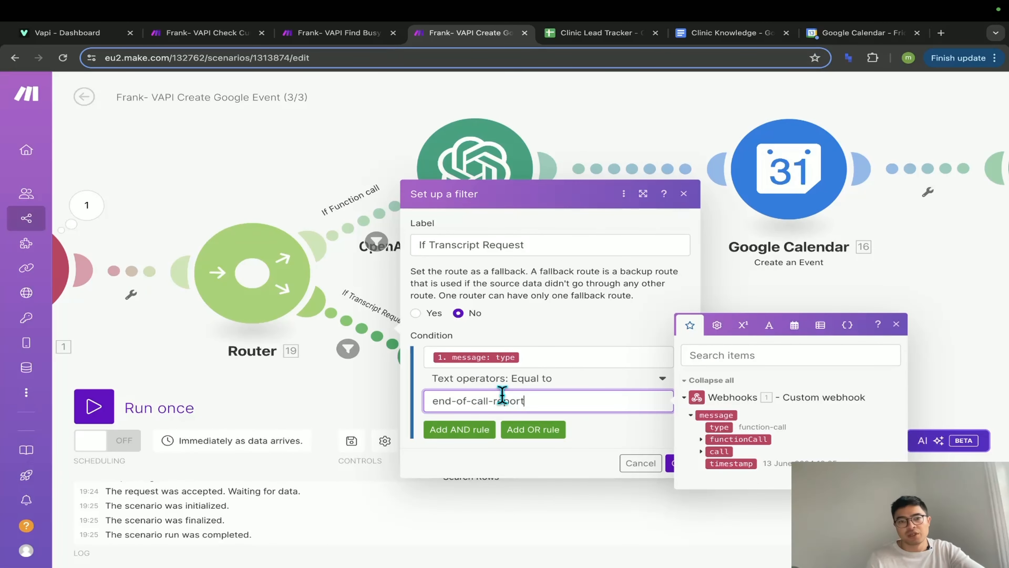
pyautogui.click(580, 426)
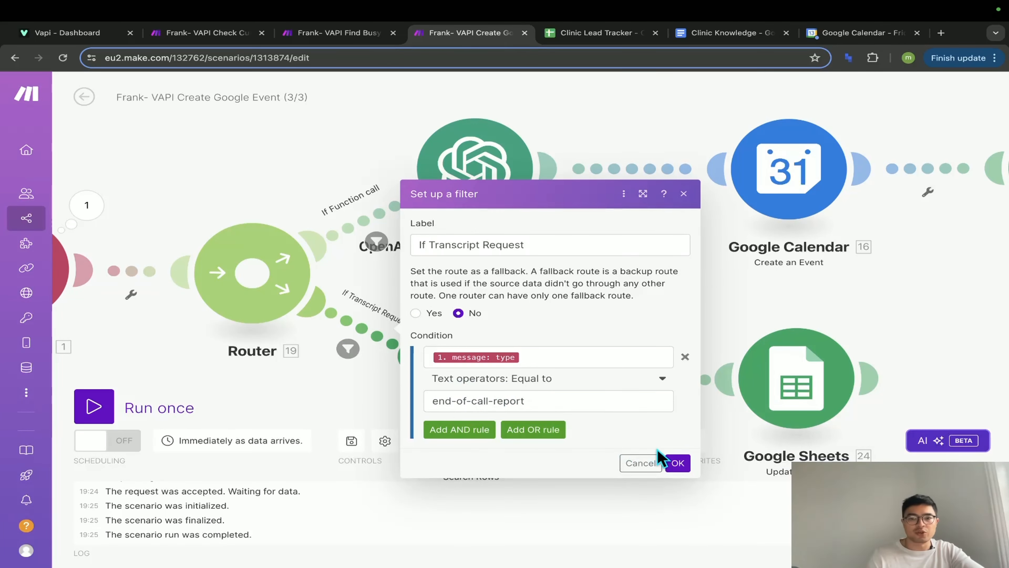
pyautogui.click(678, 463)
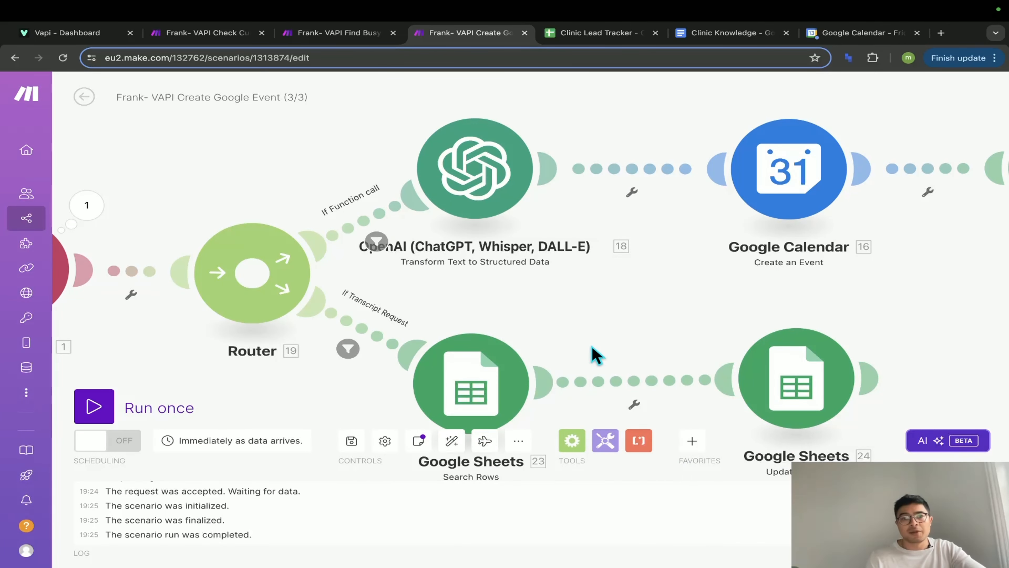
# - Open the Search Rows module to review its settings, then close it
pyautogui.scroll(-5, 596, 355)
pyautogui.hscroll(5, 596, 355)
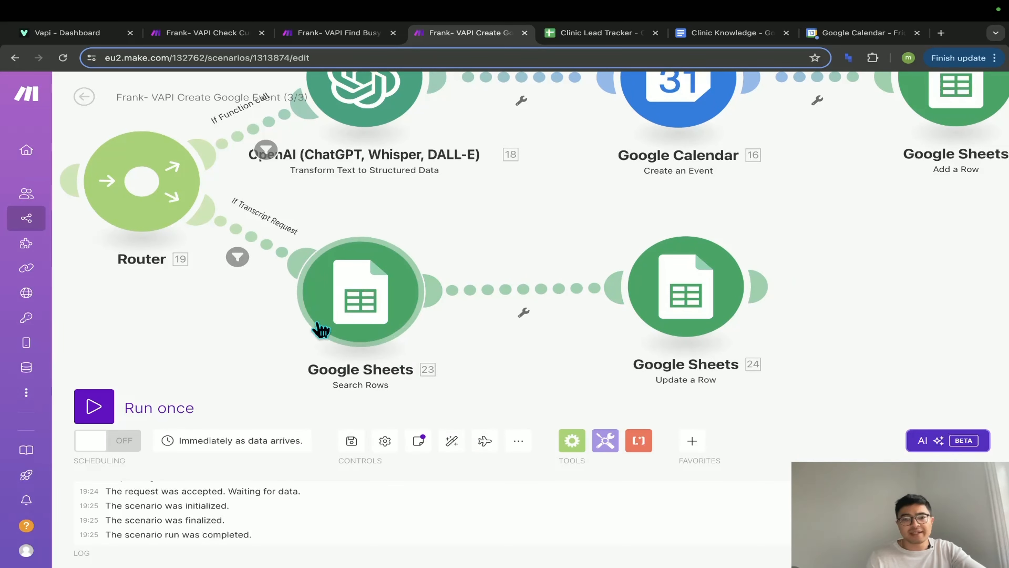
pyautogui.click(367, 308)
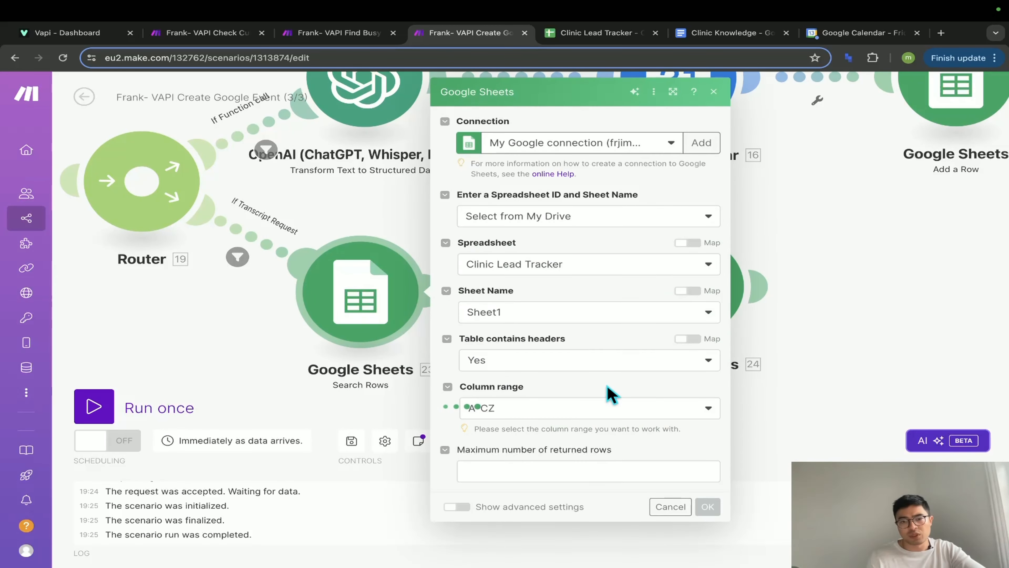
pyautogui.scroll(-5, 617, 393)
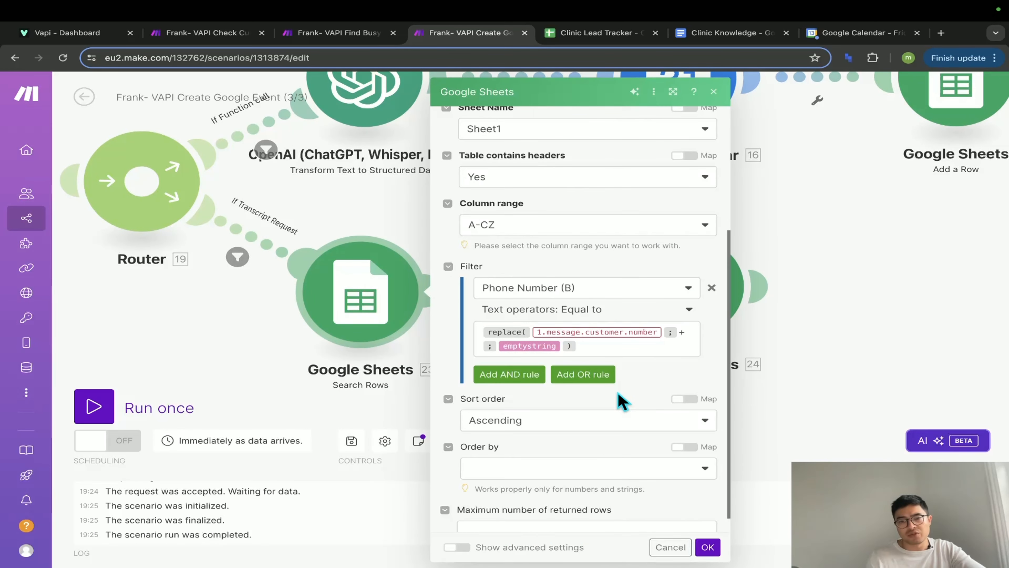
pyautogui.click(382, 409)
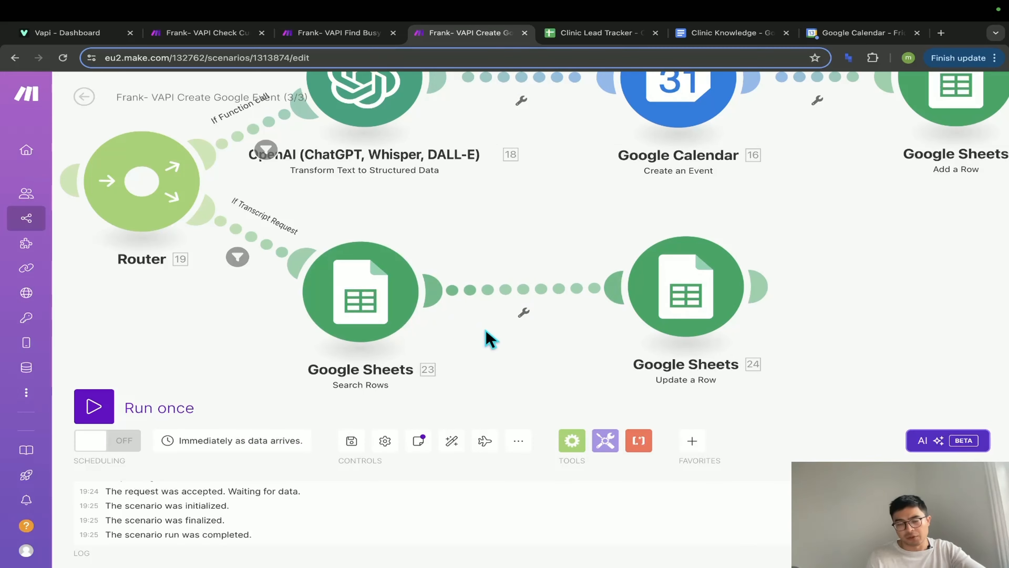
# - Review the mapped values in the Add a Row module
pyautogui.scroll(2, 517, 350)
pyautogui.hscroll(2, 516, 349)
pyautogui.scroll(3, 636, 325)
pyautogui.hscroll(-5, 750, 293)
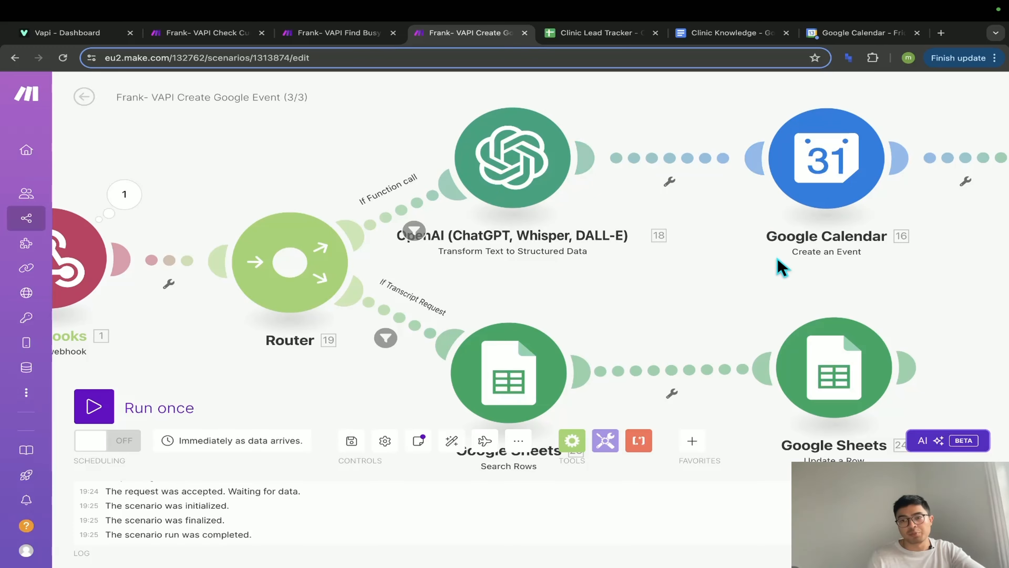
pyautogui.hscroll(2, 782, 292)
pyautogui.moveTo(783, 293); pyautogui.dragTo(367, 309)
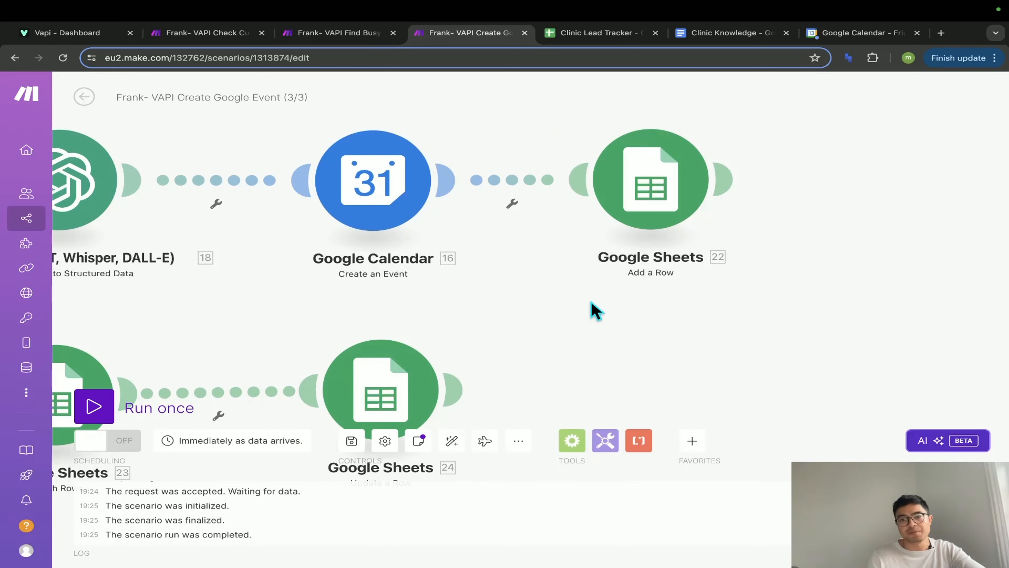
pyautogui.moveTo(596, 310); pyautogui.dragTo(618, 276)
pyautogui.click(699, 156)
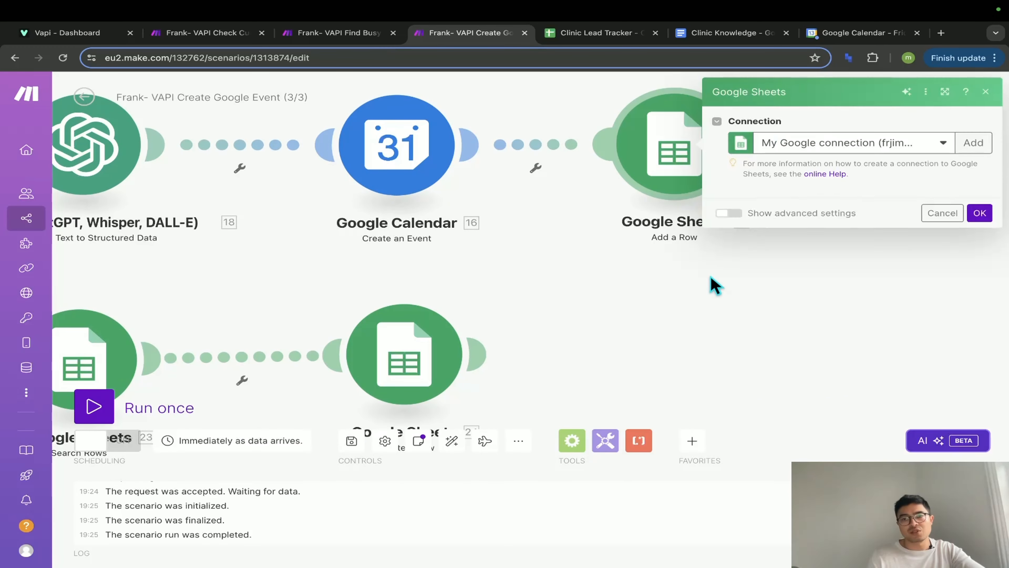
pyautogui.scroll(-5, 793, 334)
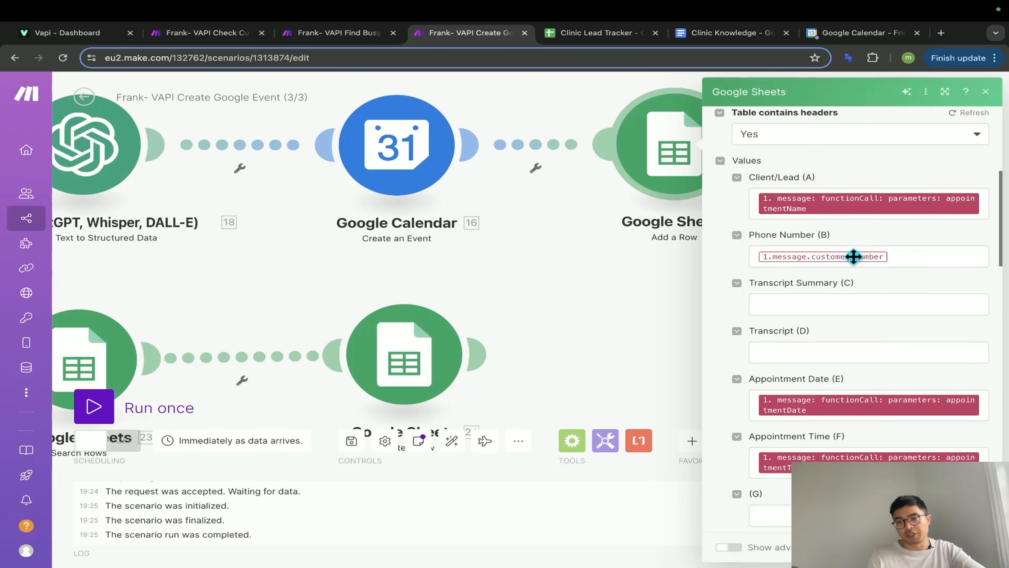
pyautogui.click(608, 315)
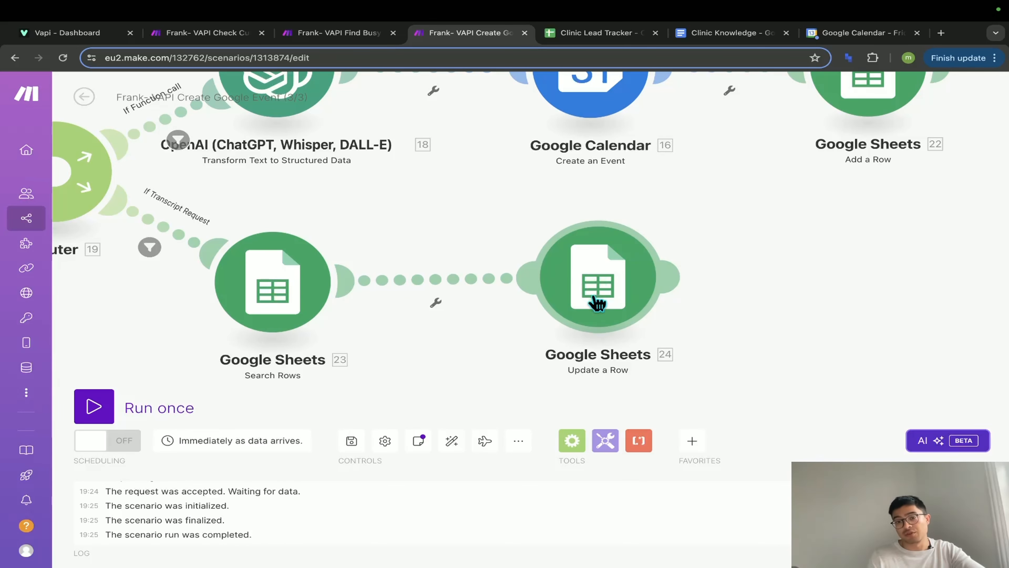
# - Inspect Search Rows' Phone Number (B) filter expression, then bring up the Clinic Lead Tracker spreadsheet
pyautogui.click(294, 317)
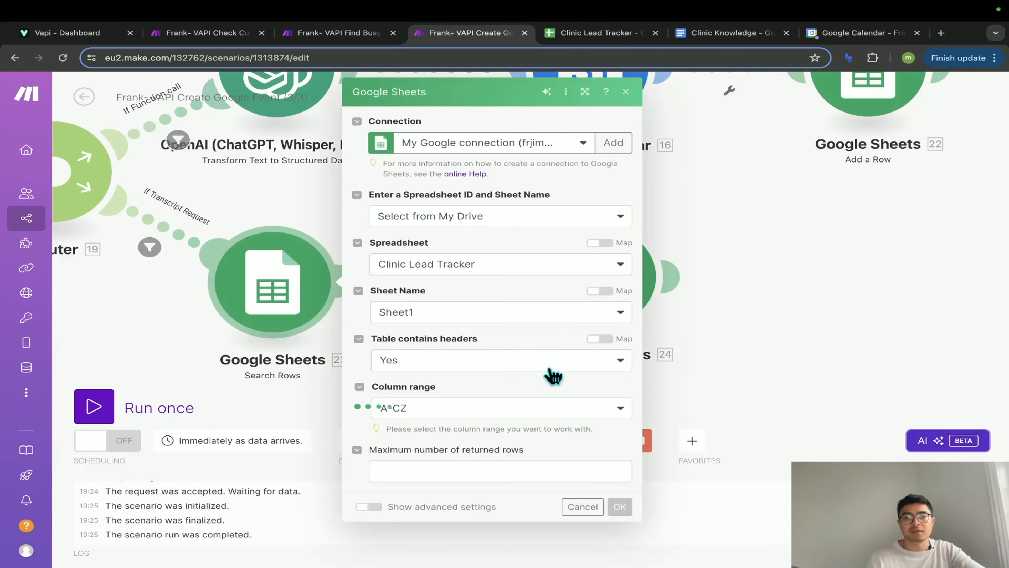
pyautogui.scroll(-5, 547, 383)
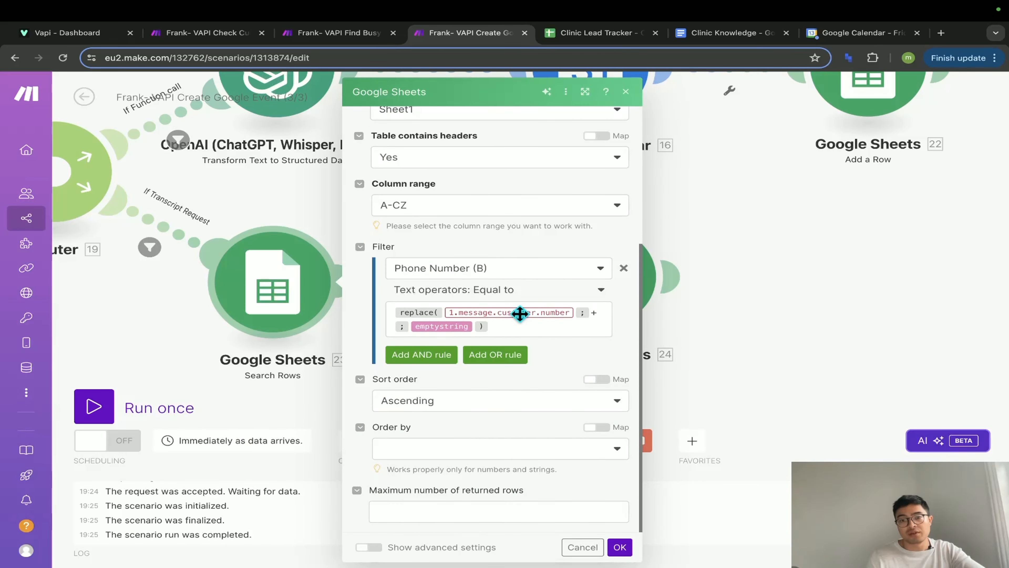
pyautogui.click(593, 312)
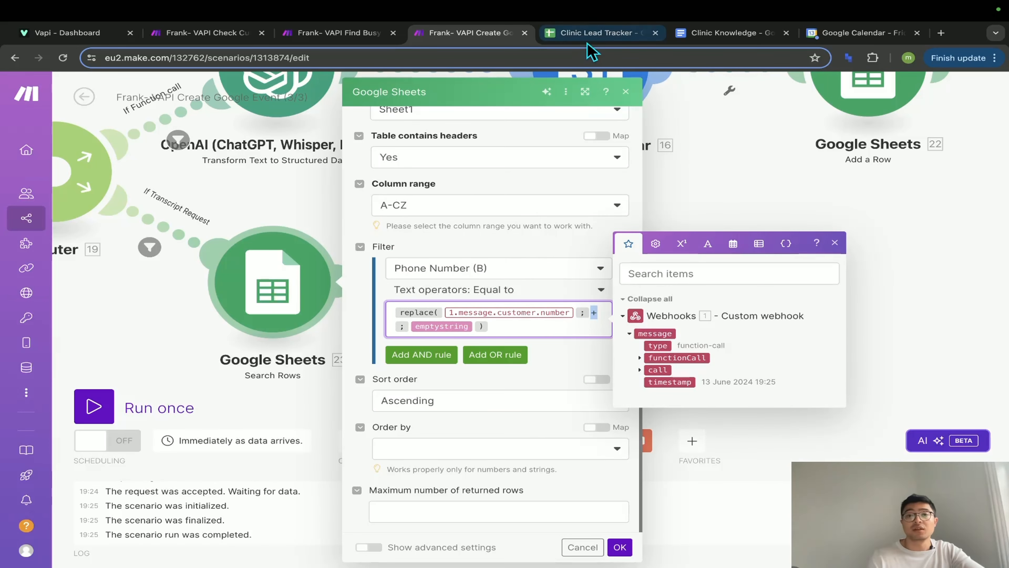
pyautogui.click(591, 34)
pyautogui.click(288, 310)
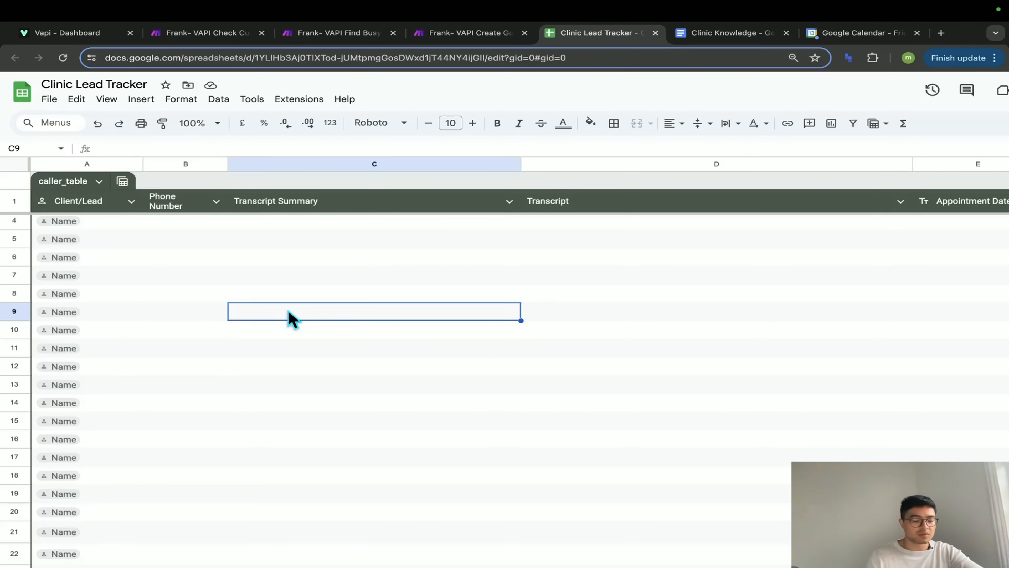
pyautogui.scroll(5, 289, 312)
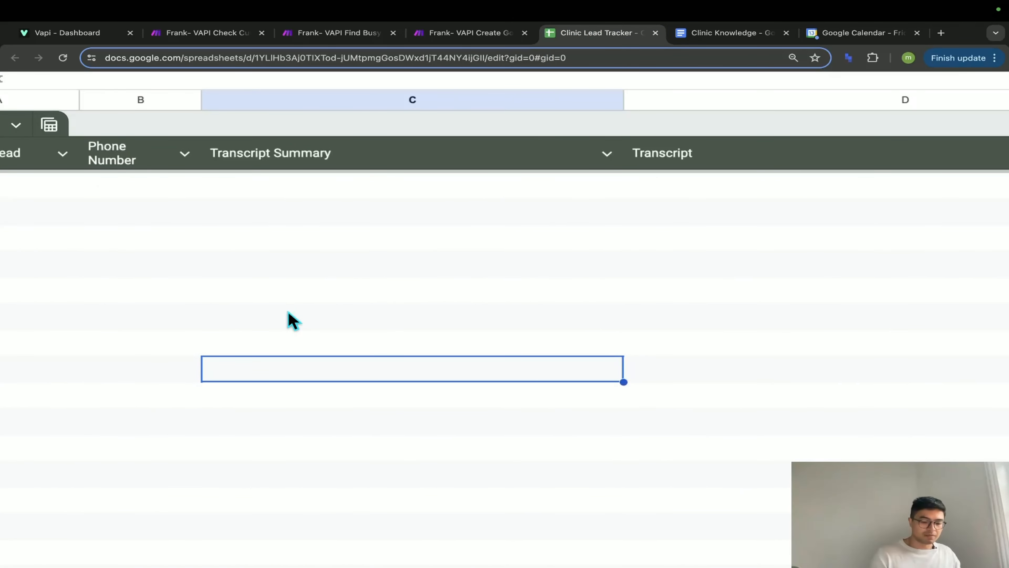
pyautogui.write('+')
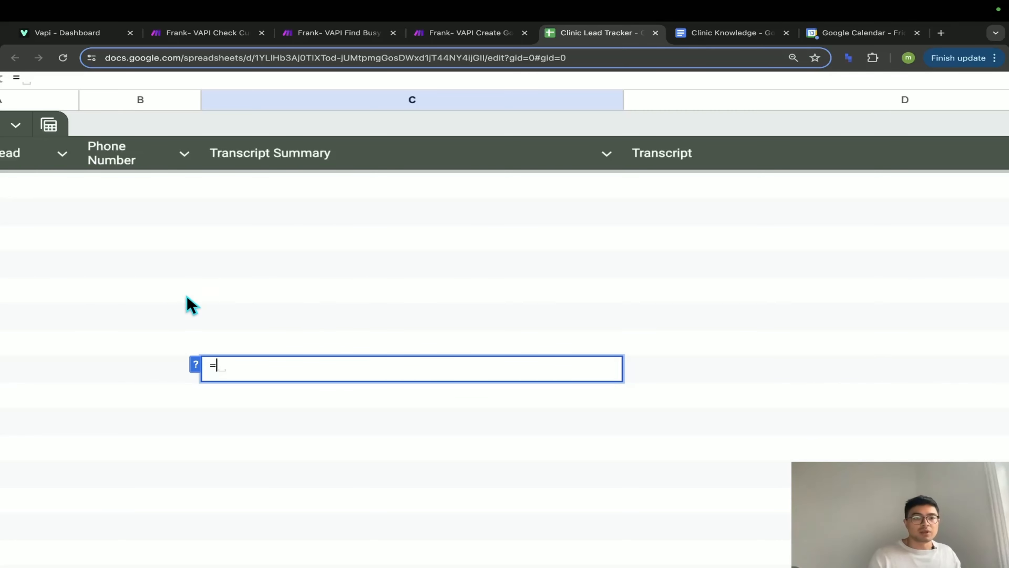
pyautogui.click(267, 296)
pyautogui.write('*')
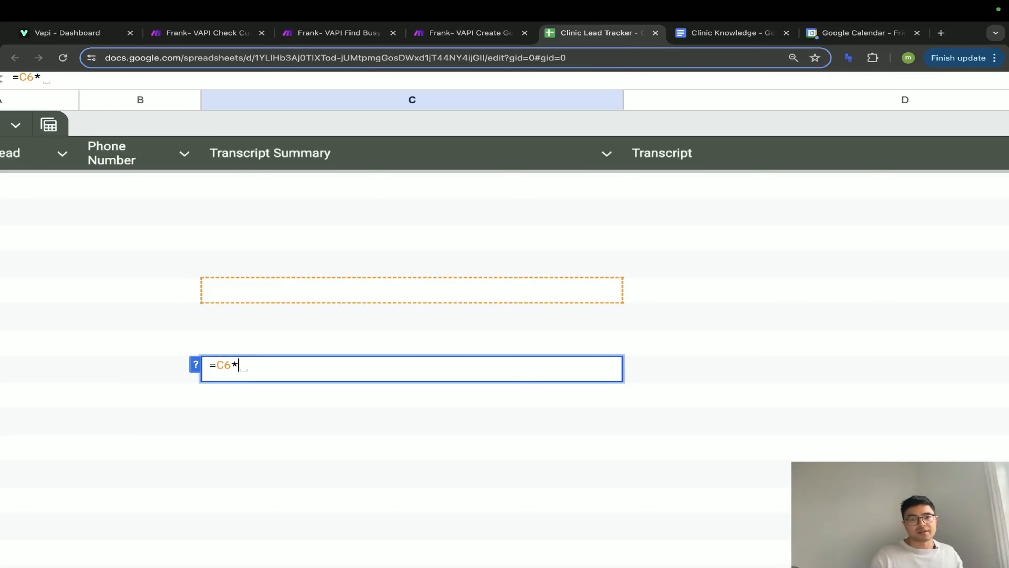
pyautogui.click(673, 300)
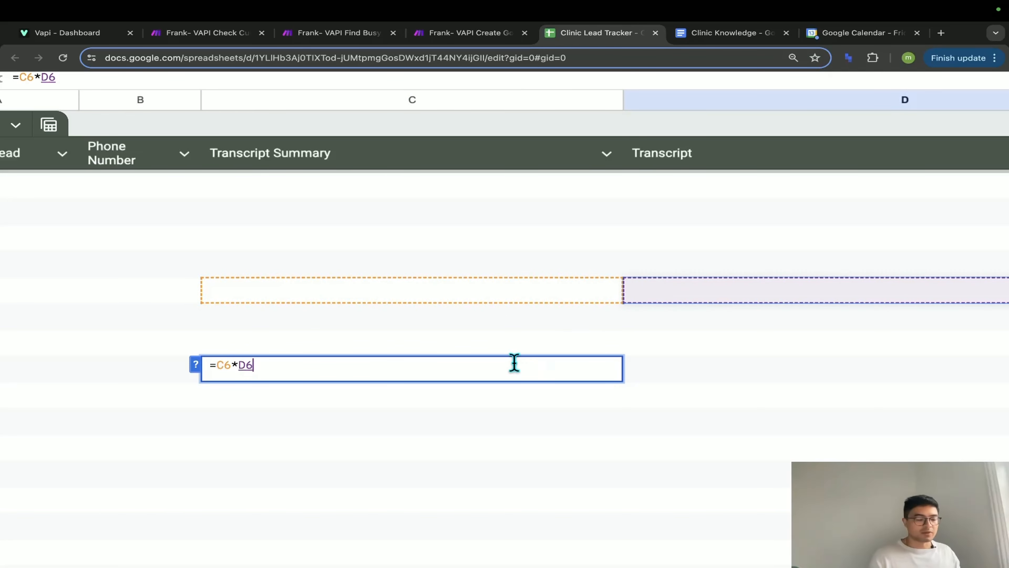
pyautogui.press('Escape')
pyautogui.doubleClick(401, 367)
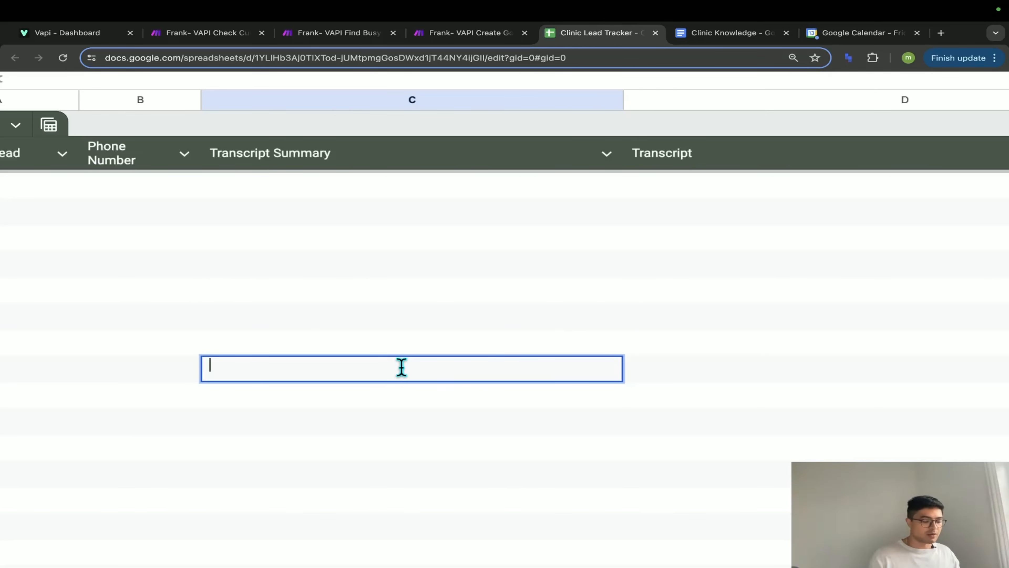
pyautogui.write('+')
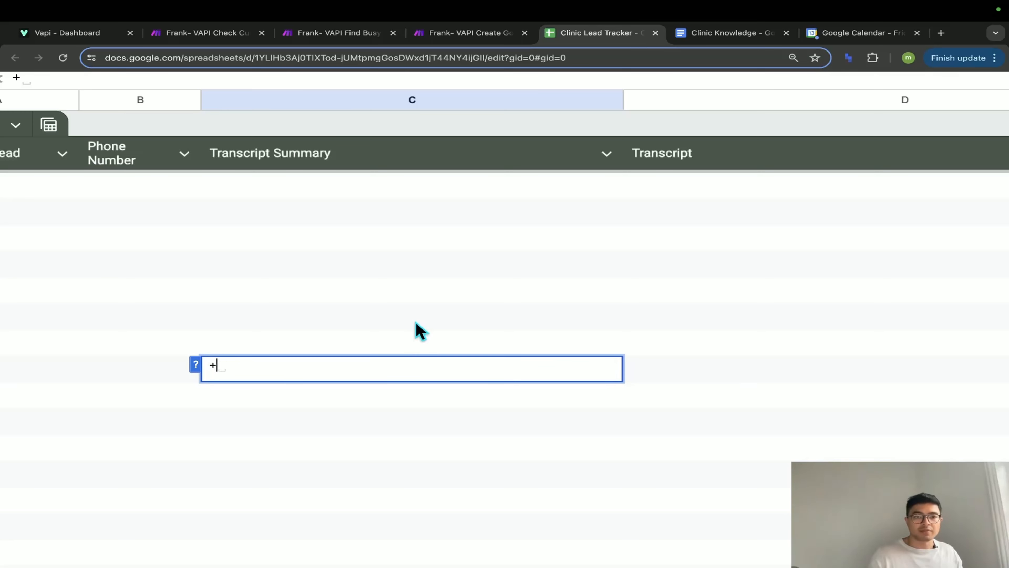
pyautogui.click(414, 322)
pyautogui.write('*')
pyautogui.click(691, 294)
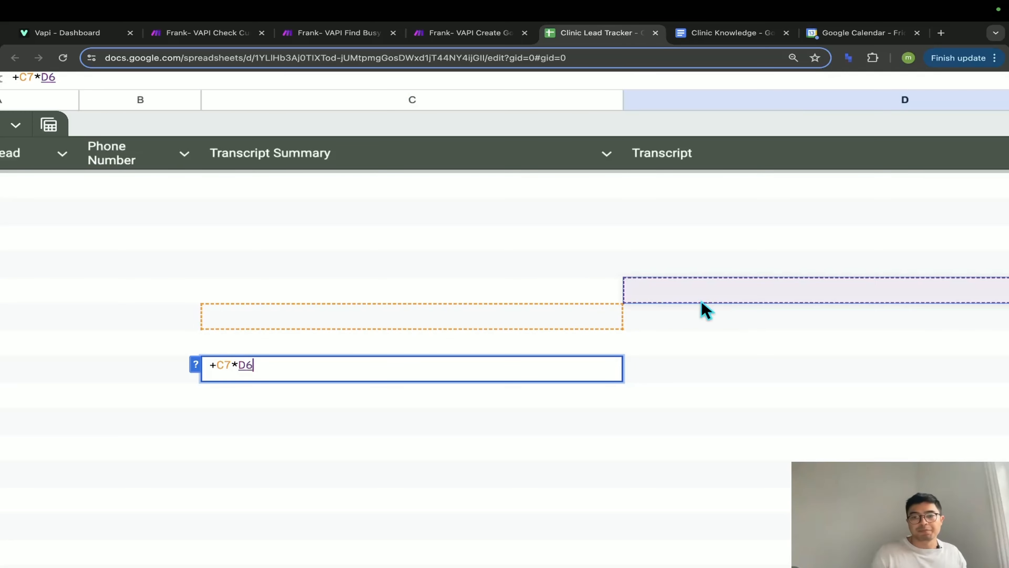
pyautogui.press('Escape')
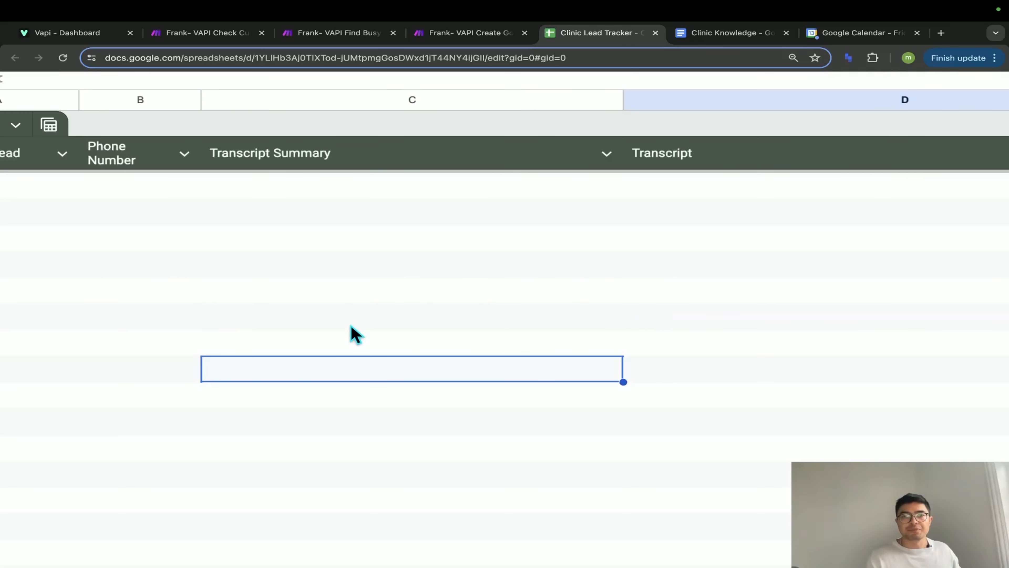
# - Set the Search Rows filter to Phone Number (B) Equal to replace(1.message.customer.number; +; emptystring)
pyautogui.click(453, 36)
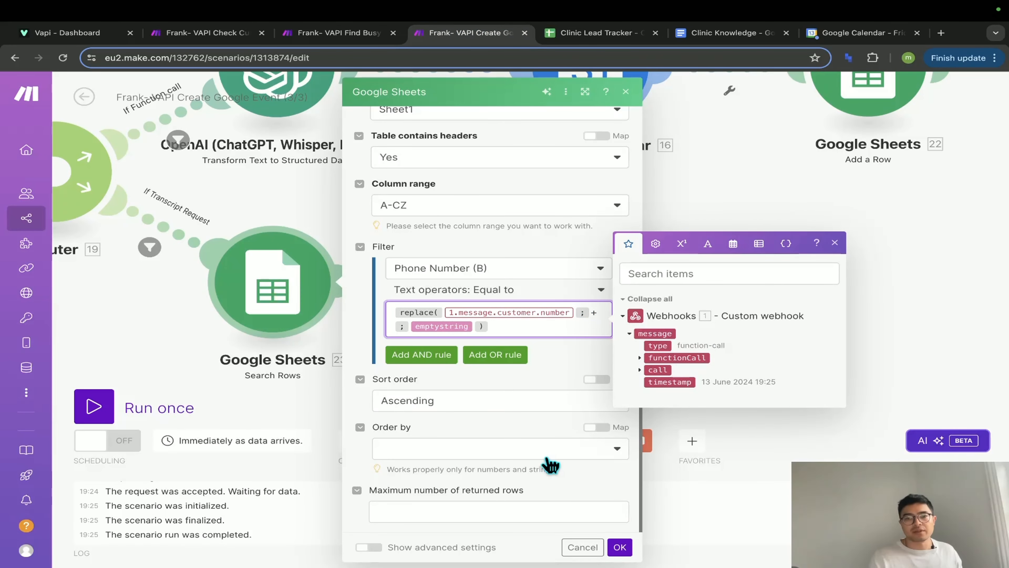
pyautogui.scroll(1, 542, 456)
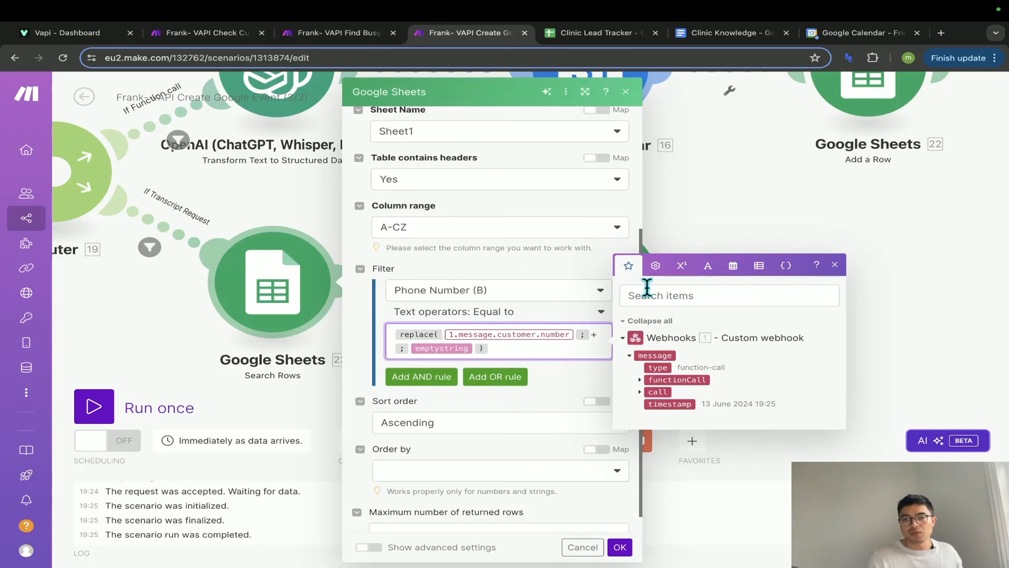
pyautogui.click(656, 266)
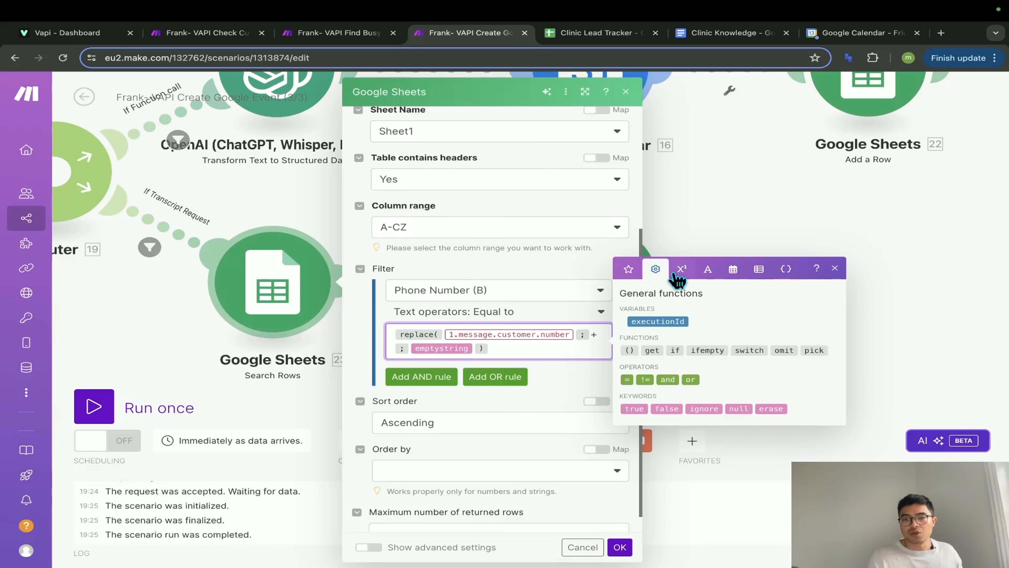
pyautogui.click(689, 276)
pyautogui.click(708, 270)
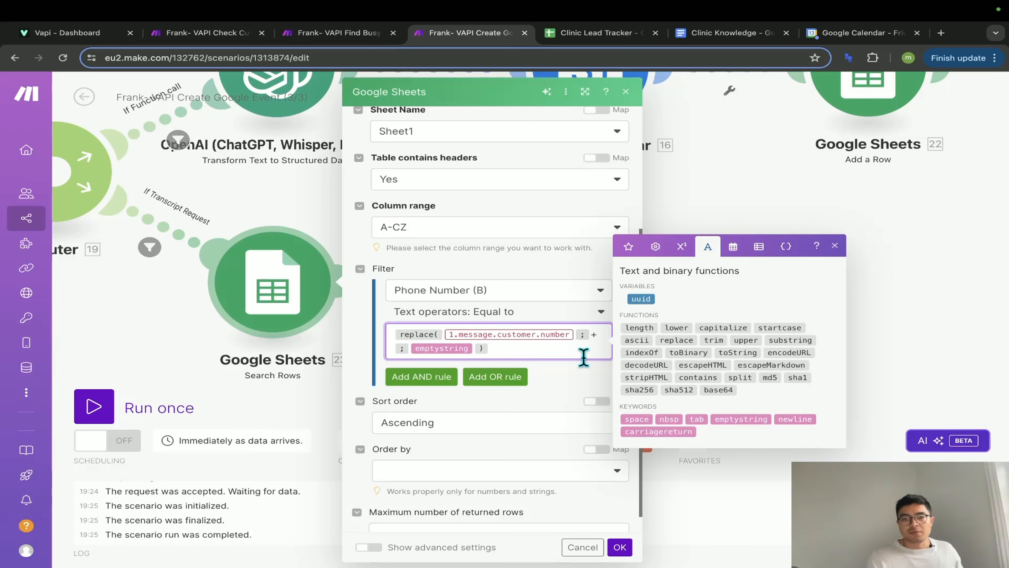
pyautogui.click(586, 374)
pyautogui.scroll(2, 589, 380)
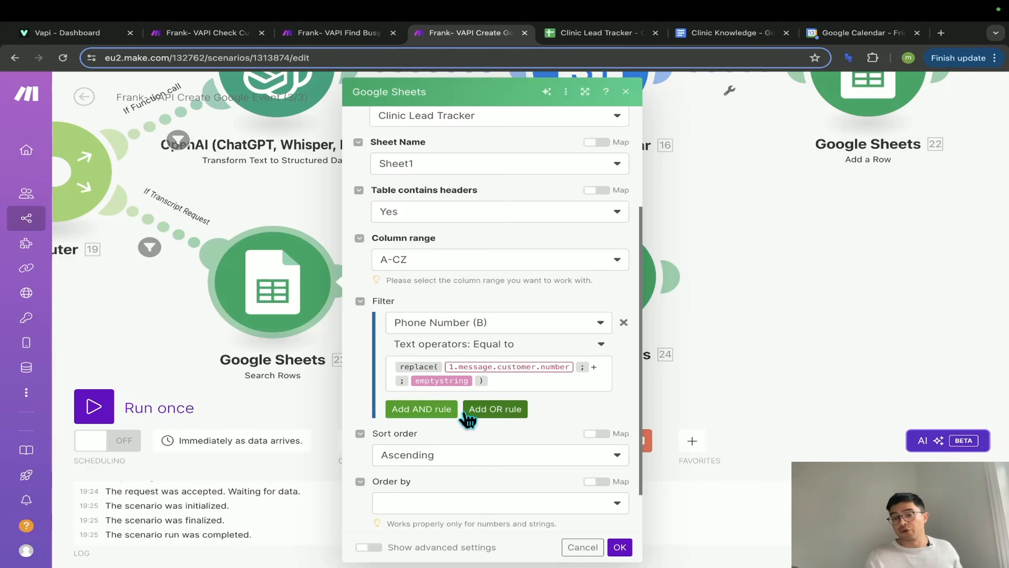
pyautogui.scroll(-2, 512, 422)
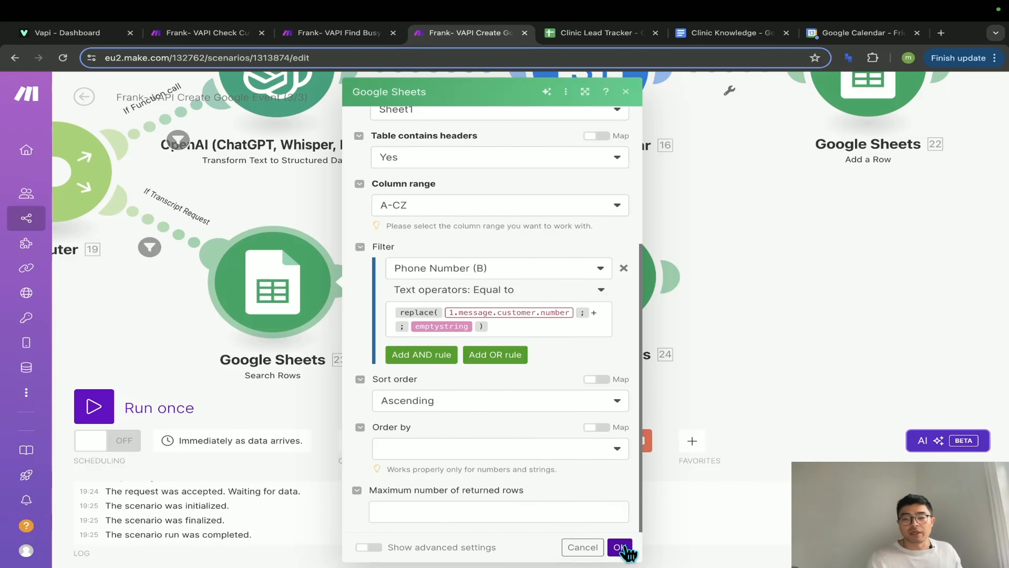
pyautogui.click(619, 547)
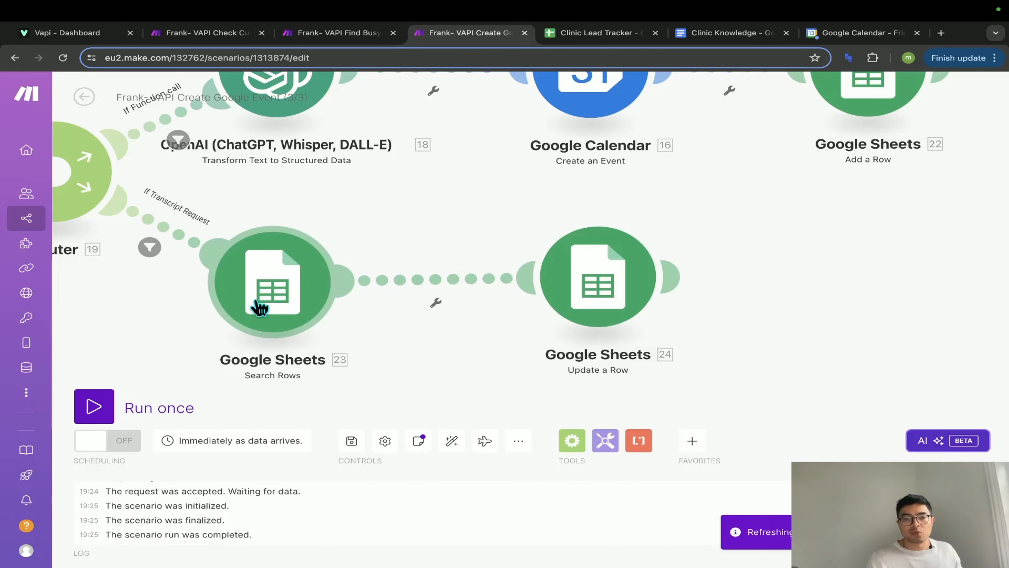
# - Save, then map the Search Rows row number into Update a Row's Row number
pyautogui.click(352, 441)
pyautogui.moveTo(457, 377); pyautogui.dragTo(323, 387)
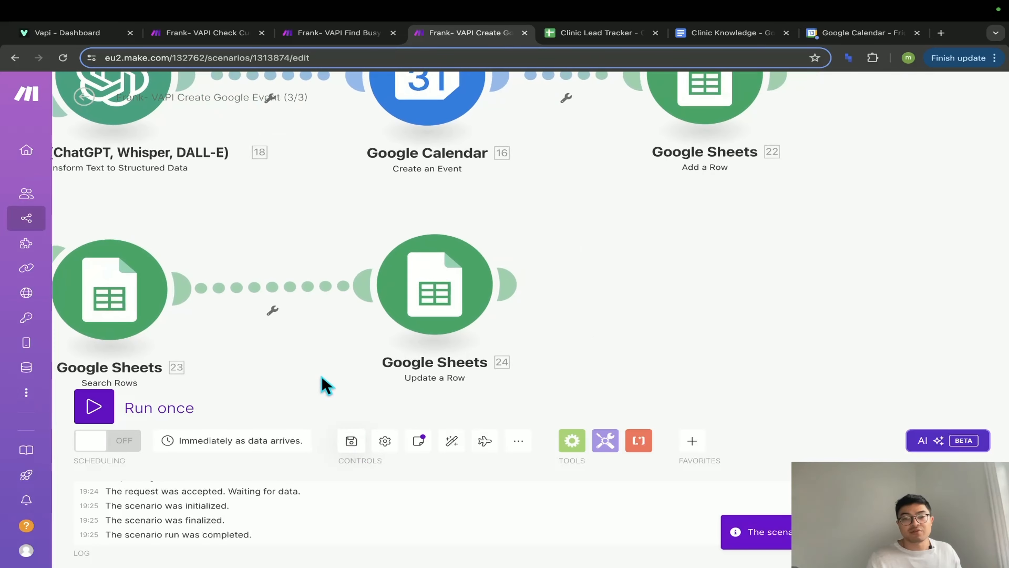
pyautogui.click(433, 304)
pyautogui.scroll(-2, 747, 413)
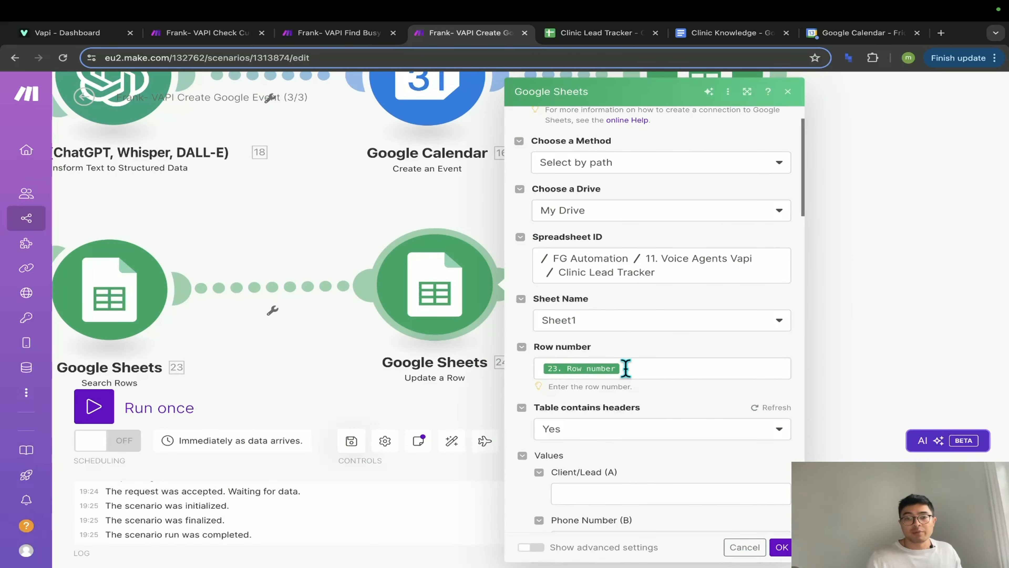
pyautogui.click(678, 370)
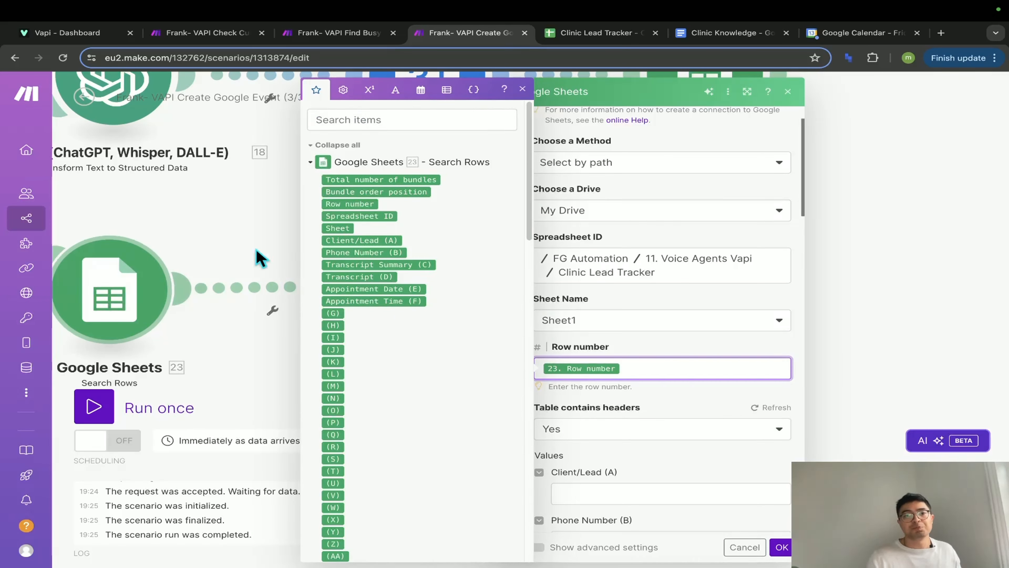
pyautogui.click(350, 203)
pyautogui.press('BackSpace')
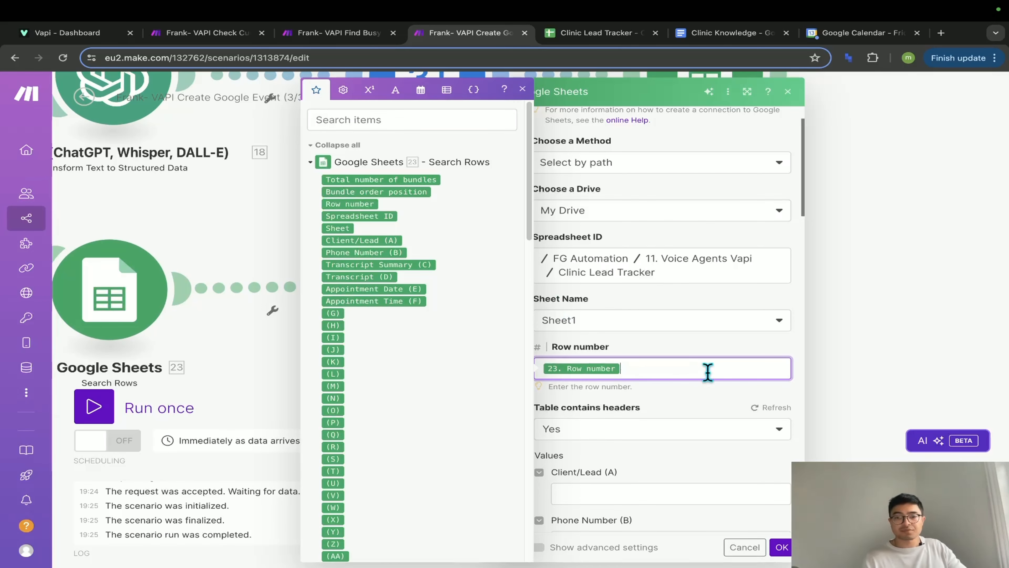
pyautogui.scroll(-7, 694, 405)
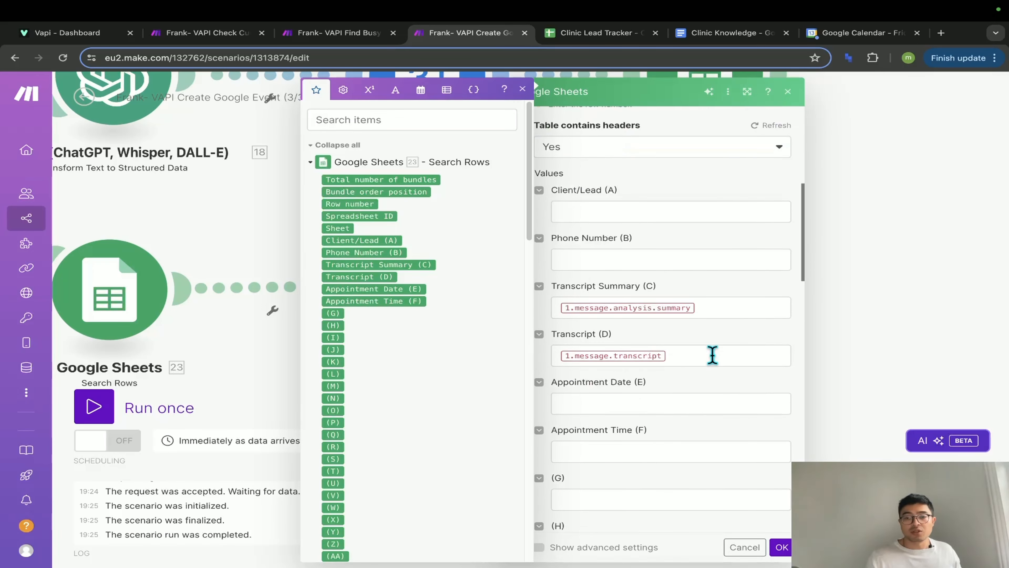
pyautogui.click(718, 338)
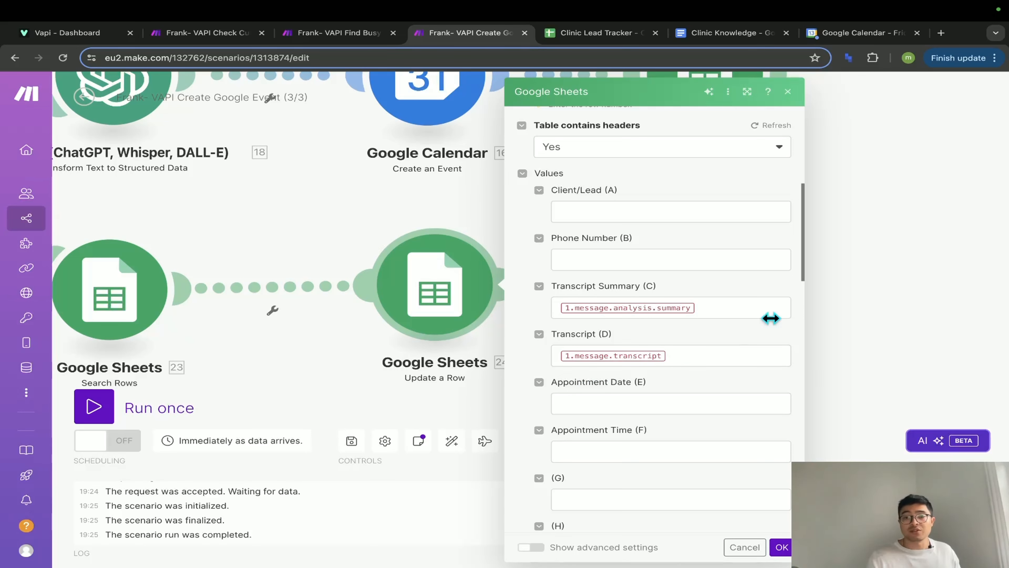
# - Map the call's analysis.summary into Transcript Summary (C)
pyautogui.click(715, 310)
pyautogui.scroll(-15, 435, 486)
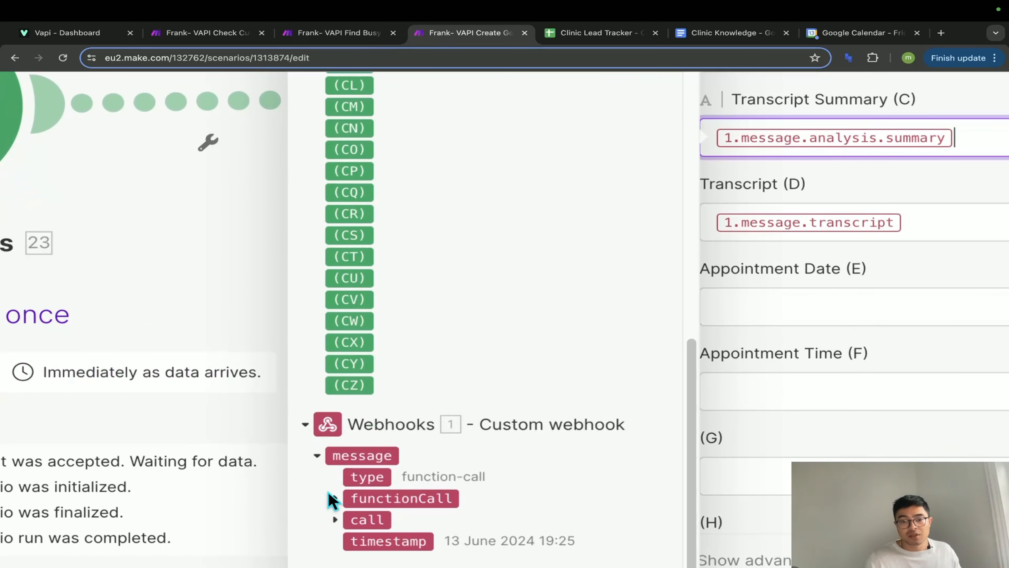
pyautogui.click(332, 497)
pyautogui.click(377, 541)
pyautogui.click(401, 515)
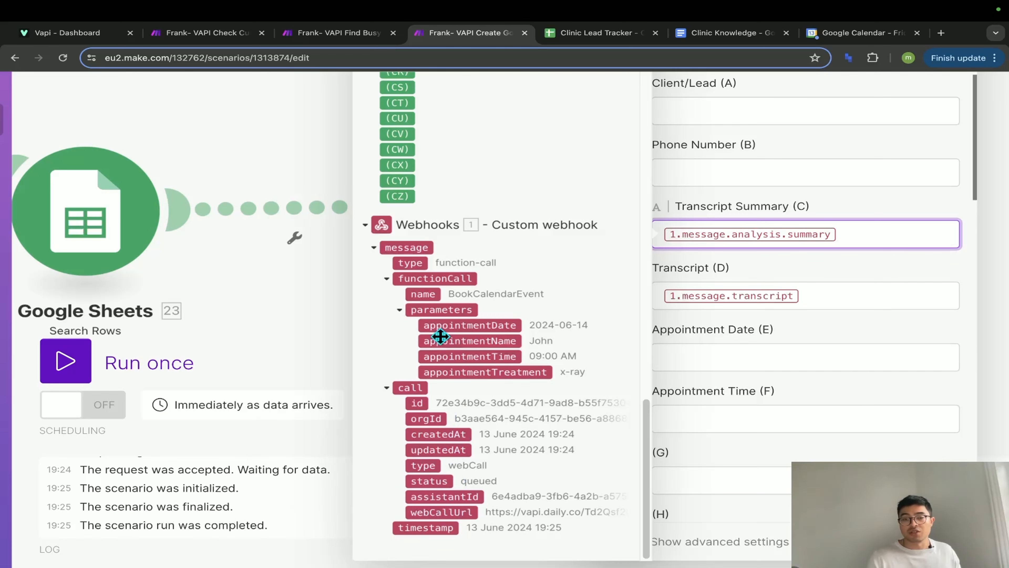
pyautogui.scroll(1, 518, 382)
pyautogui.scroll(2, 797, 425)
pyautogui.scroll(1, 796, 424)
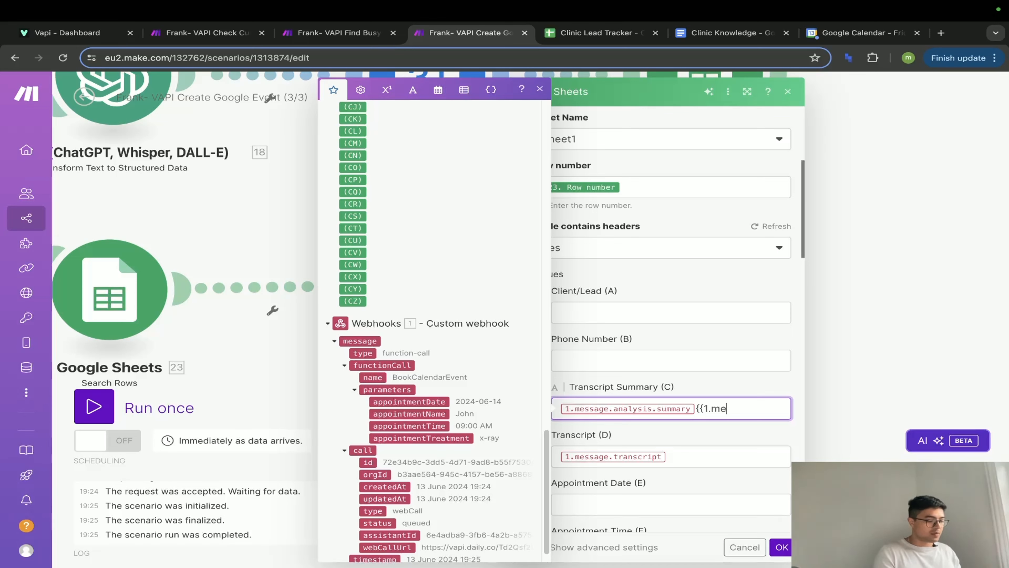
pyautogui.write('analysis.')
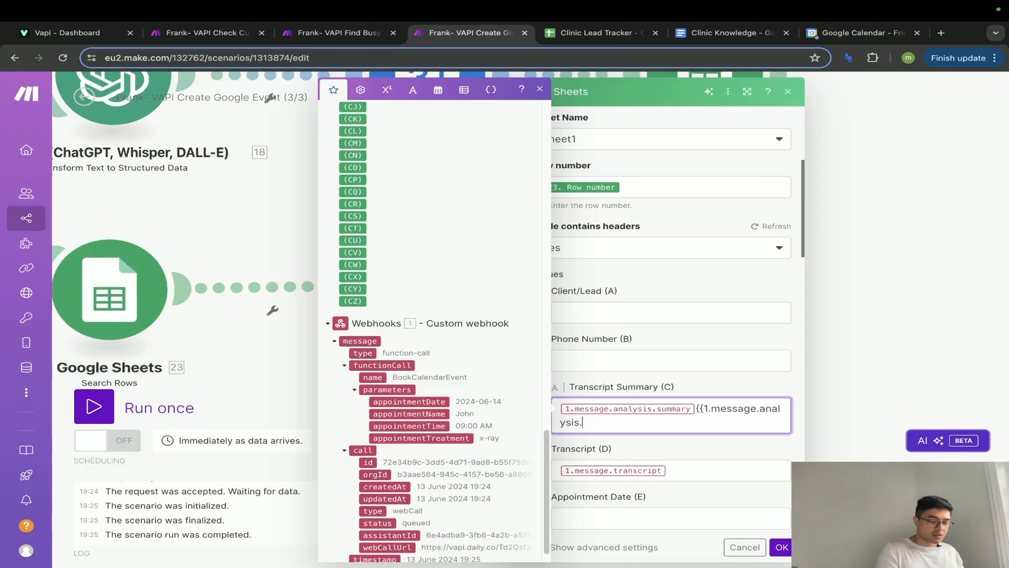
pyautogui.write('summary')
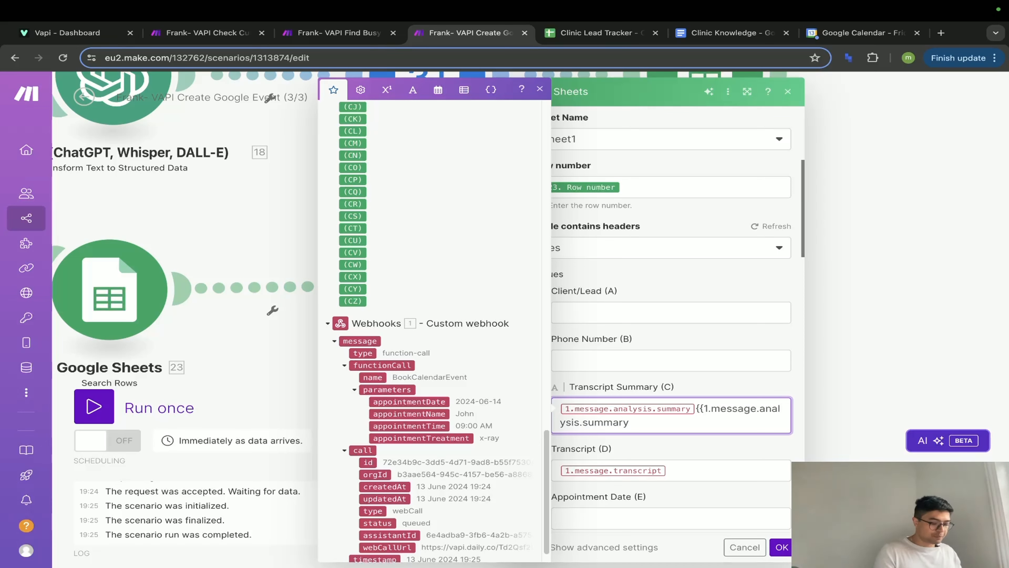
pyautogui.write('}}')
# - Map {{1.message.transcript}} into Transcript (D), remove duplicate mappings, and confirm the module
pyautogui.click(721, 475)
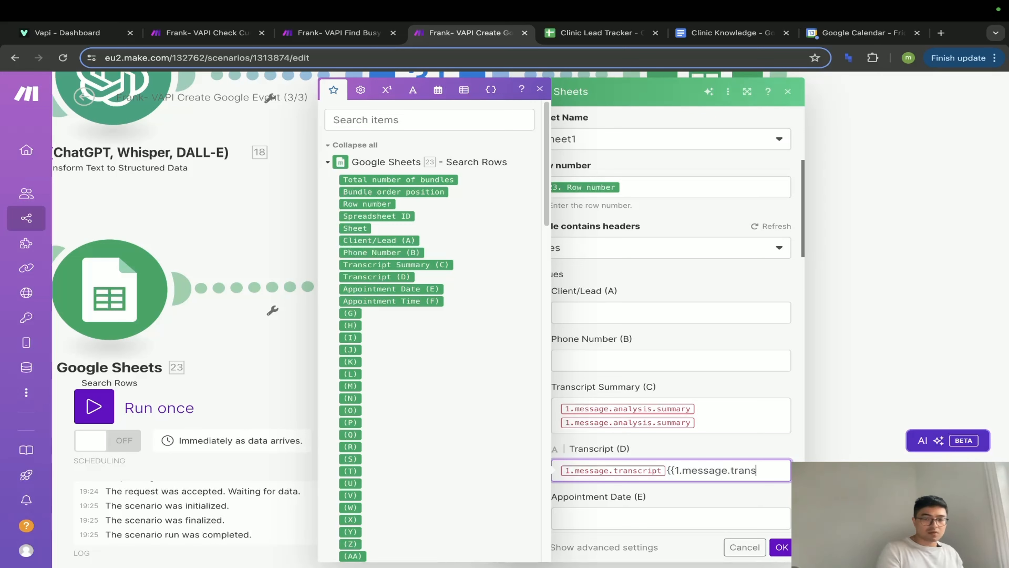
pyautogui.write('{{1.message.transcript}}')
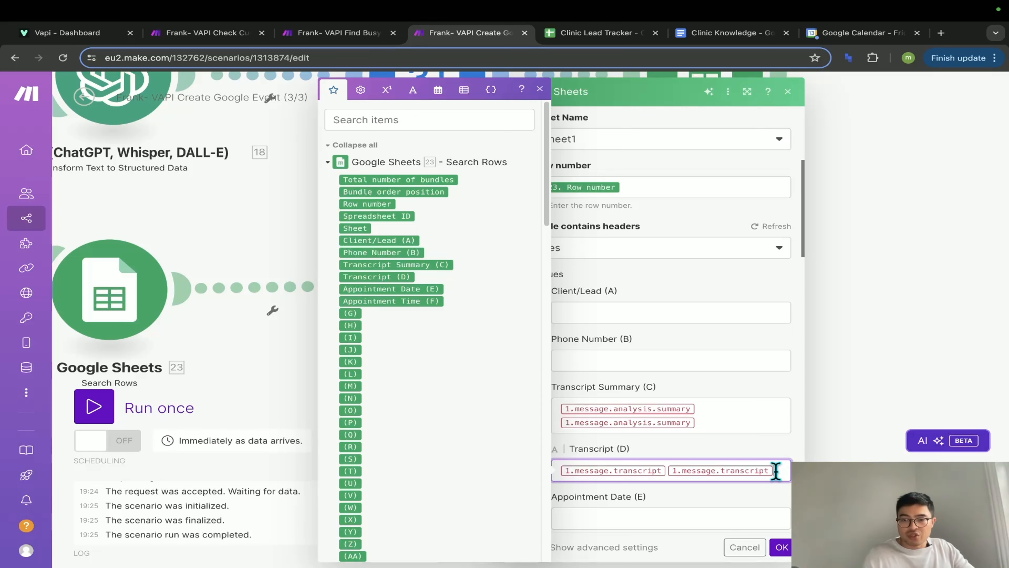
pyautogui.press('BackSpace')
pyautogui.click(743, 424)
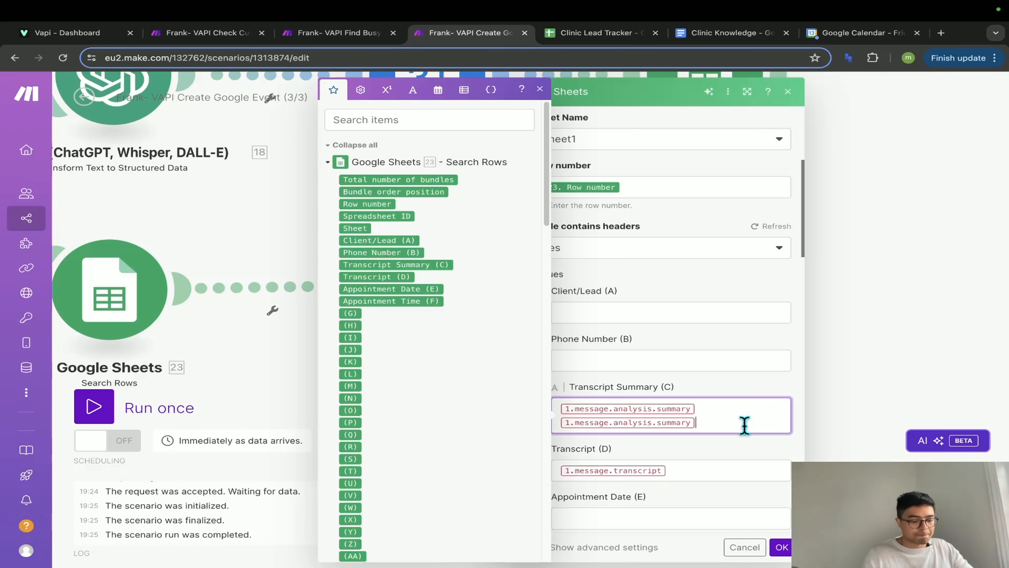
pyautogui.press('BackSpace')
pyautogui.scroll(-20, 706, 481)
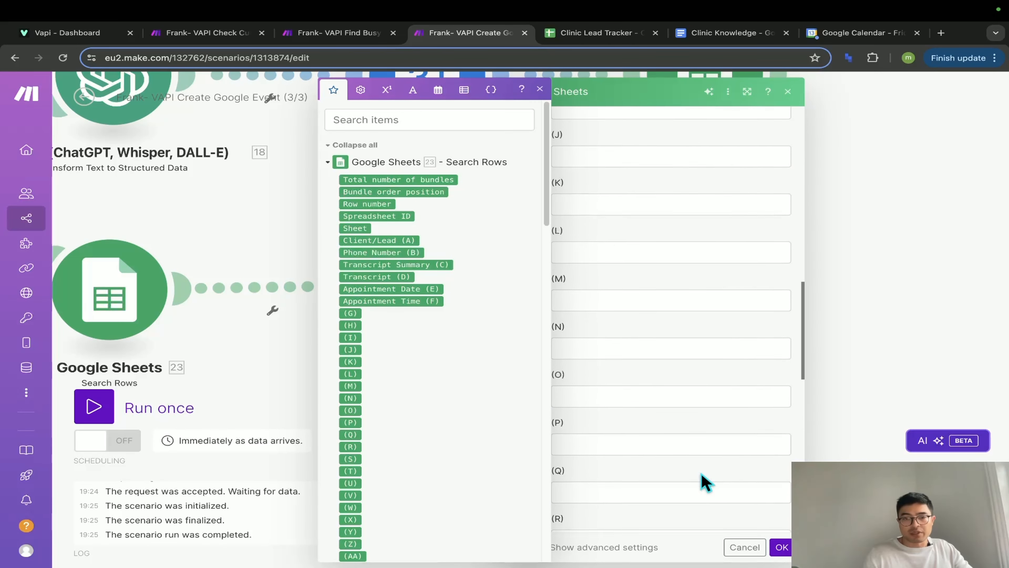
pyautogui.click(776, 546)
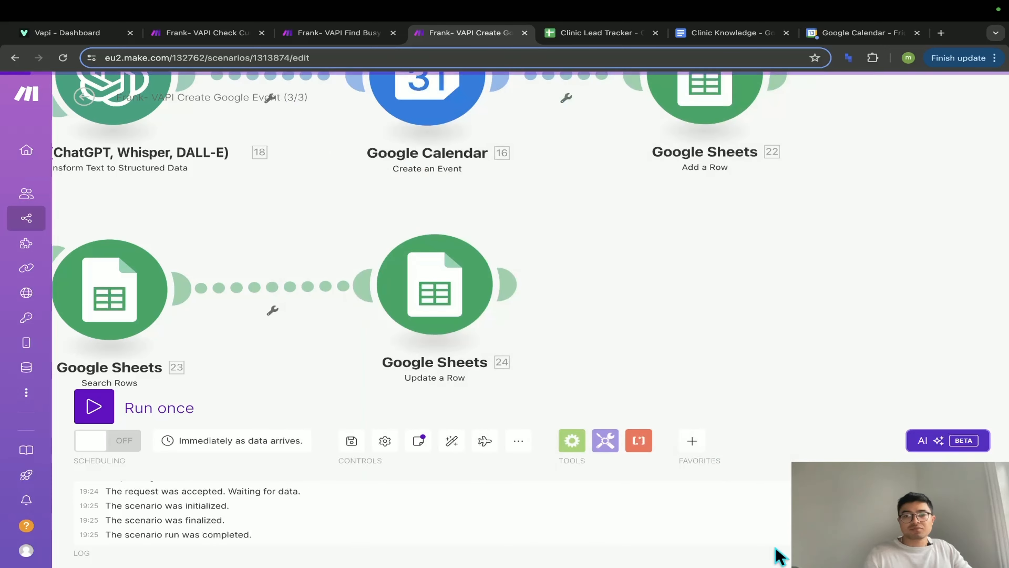
# - Save the scenario and Run once, waiting for new data
pyautogui.click(352, 441)
pyautogui.scroll(5, 350, 388)
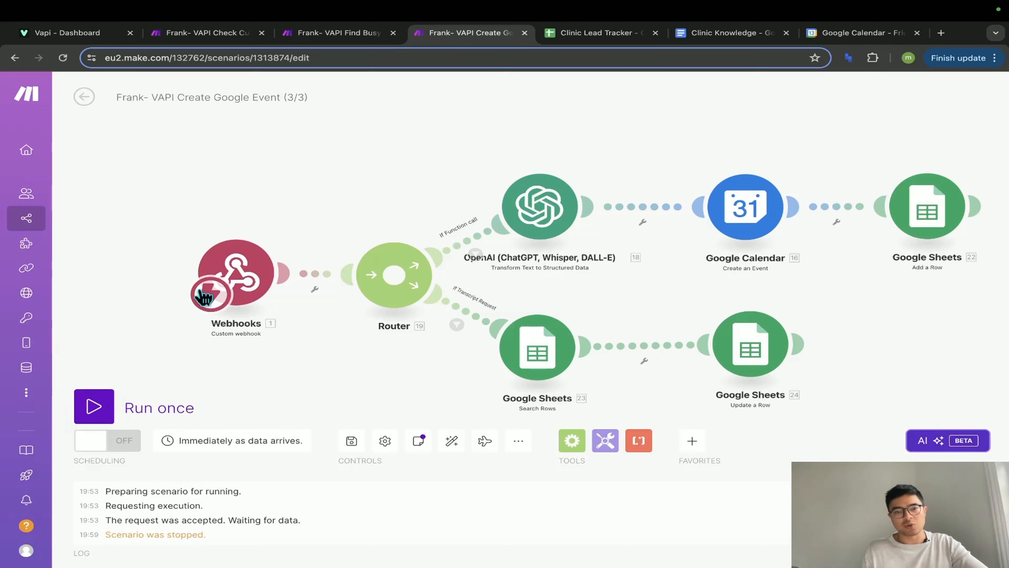
pyautogui.moveTo(356, 378); pyautogui.dragTo(219, 378)
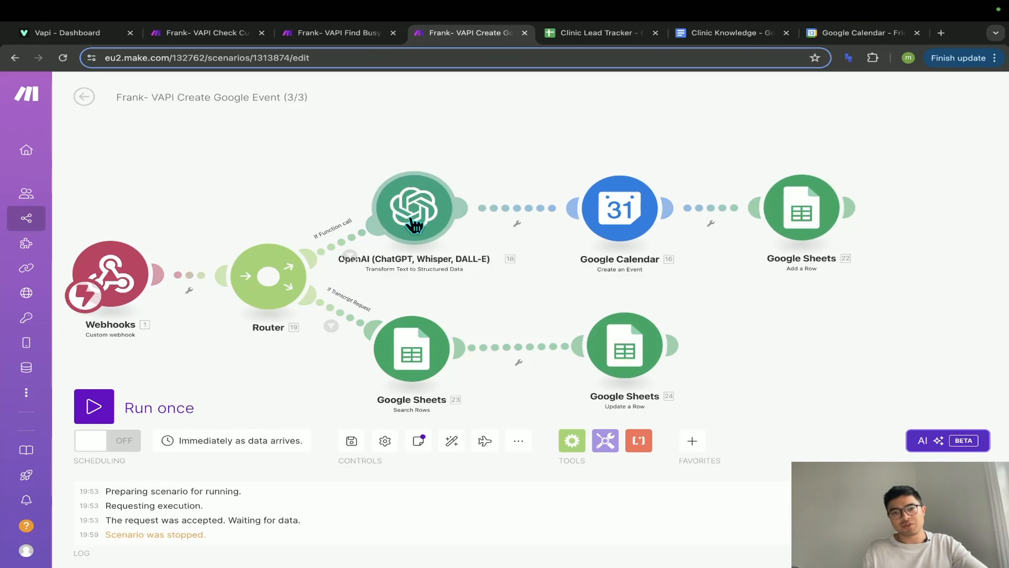
pyautogui.moveTo(29, 299)
pyautogui.moveTo(316, 363); pyautogui.dragTo(370, 355)
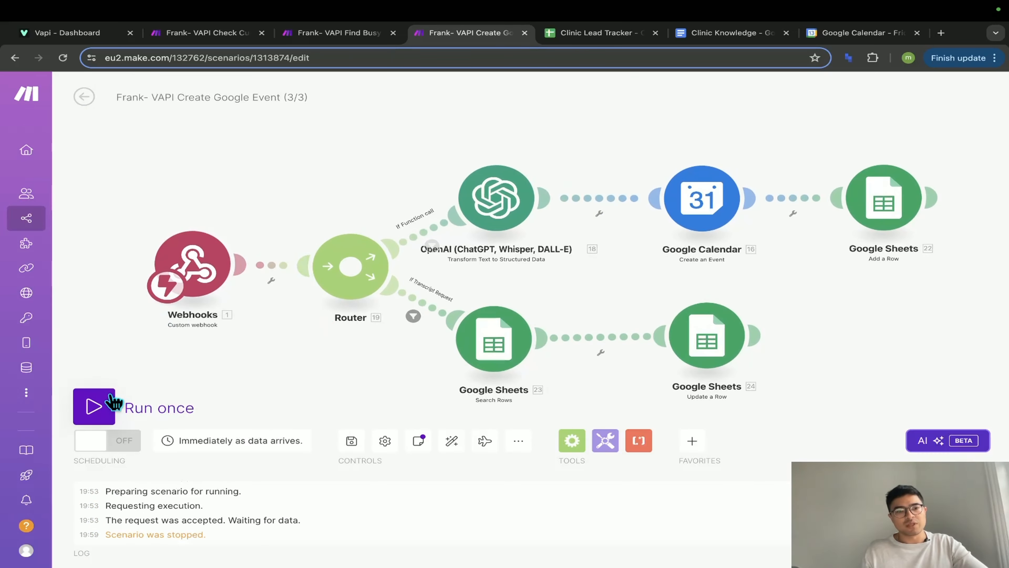
pyautogui.click(113, 403)
pyautogui.click(316, 450)
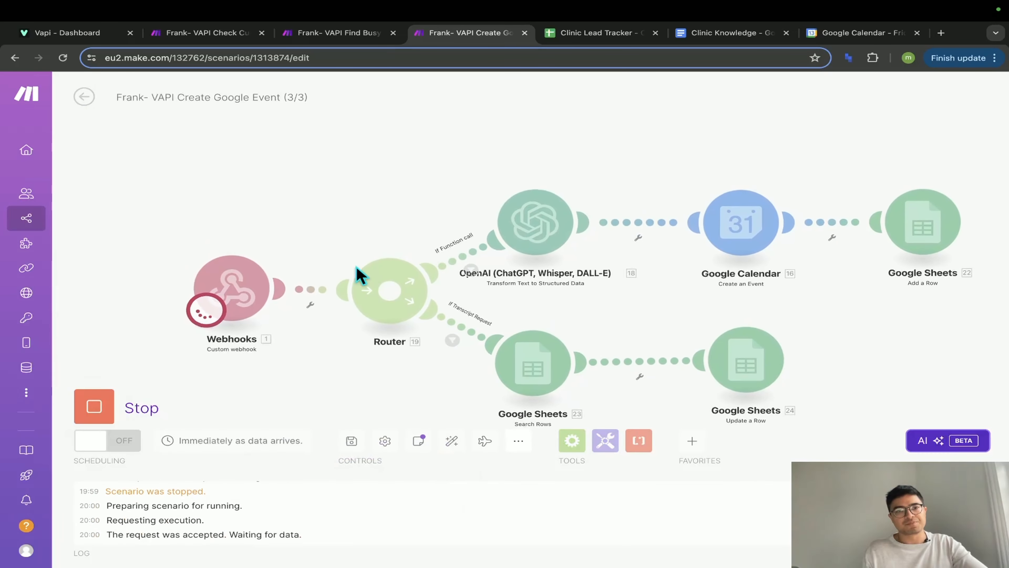
# - Start the busy-slot lookup and Check Current Date and Time scenarios listening, then go to Vapi
pyautogui.click(370, 39)
pyautogui.click(96, 406)
pyautogui.click(204, 40)
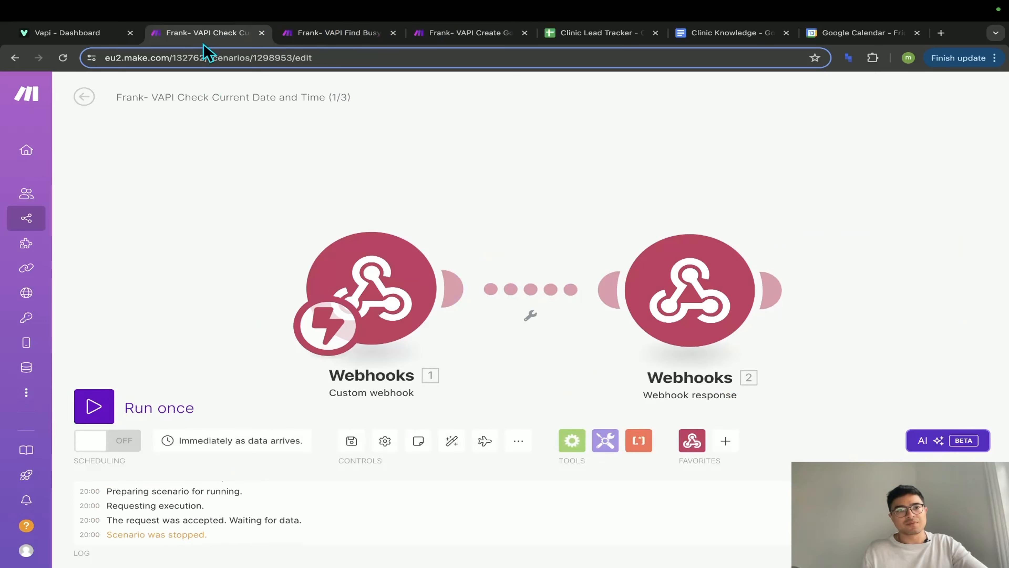
pyautogui.click(96, 406)
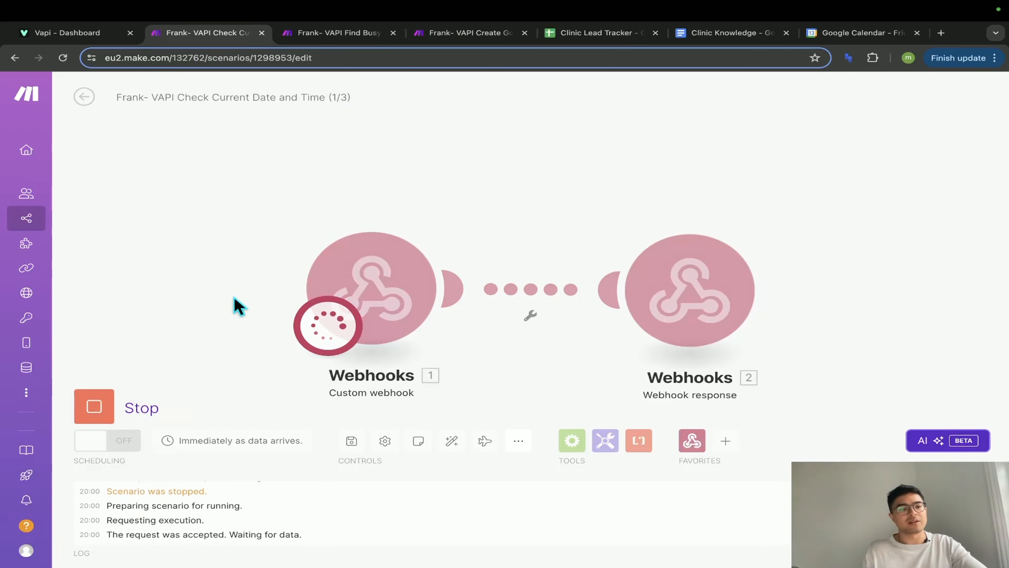
pyautogui.click(72, 33)
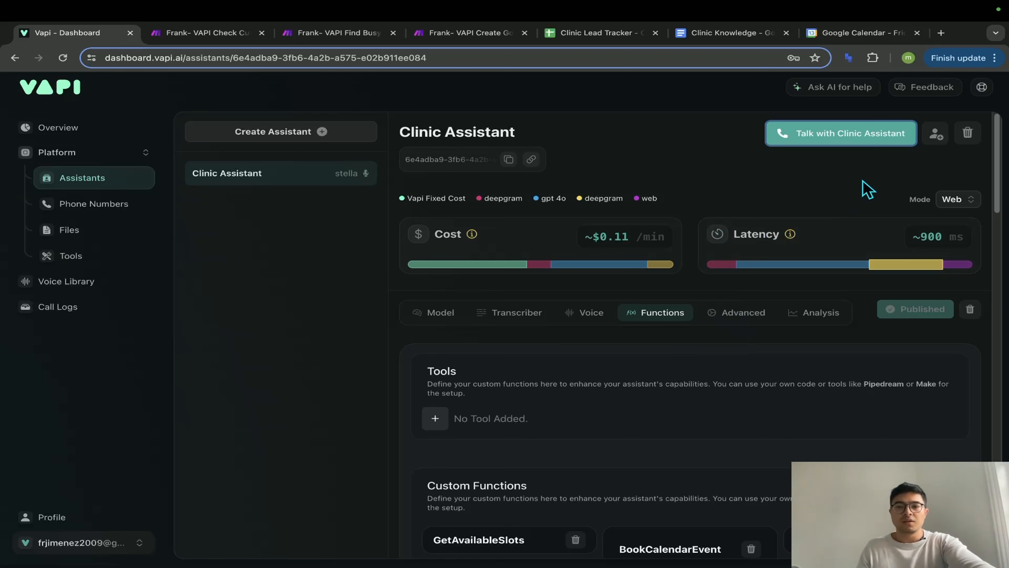
# - Start a Talk with Clinic Assistant web call, then view the Check Current Date and Time scenario
pyautogui.click(858, 140)
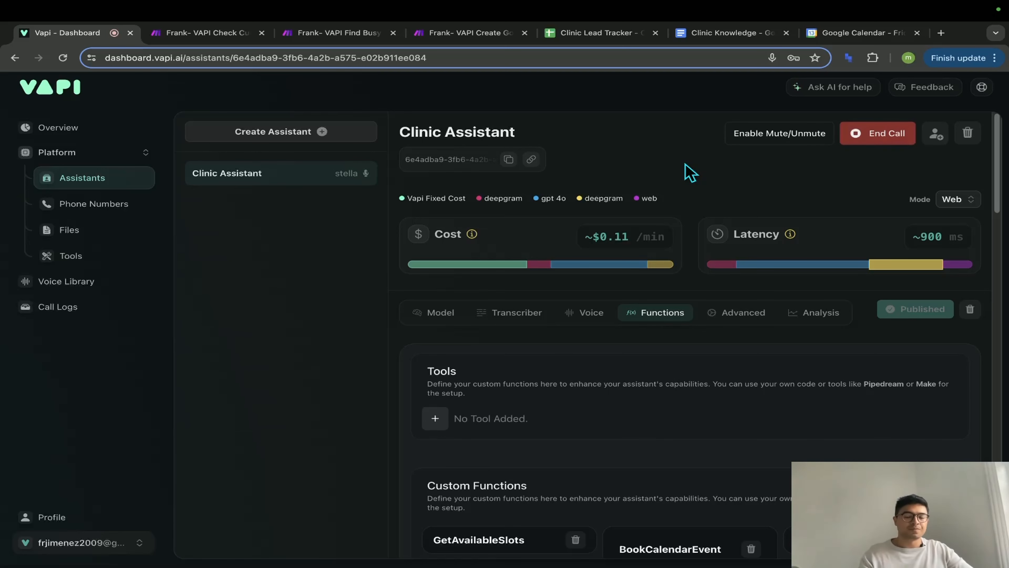
pyautogui.press('XF86AudioRaiseVolume')
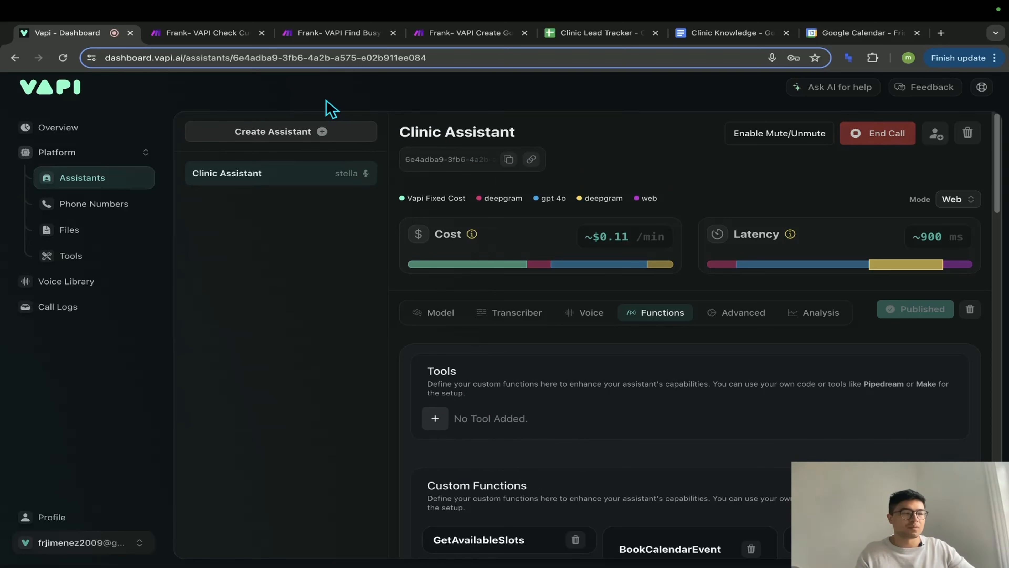
pyautogui.click(241, 34)
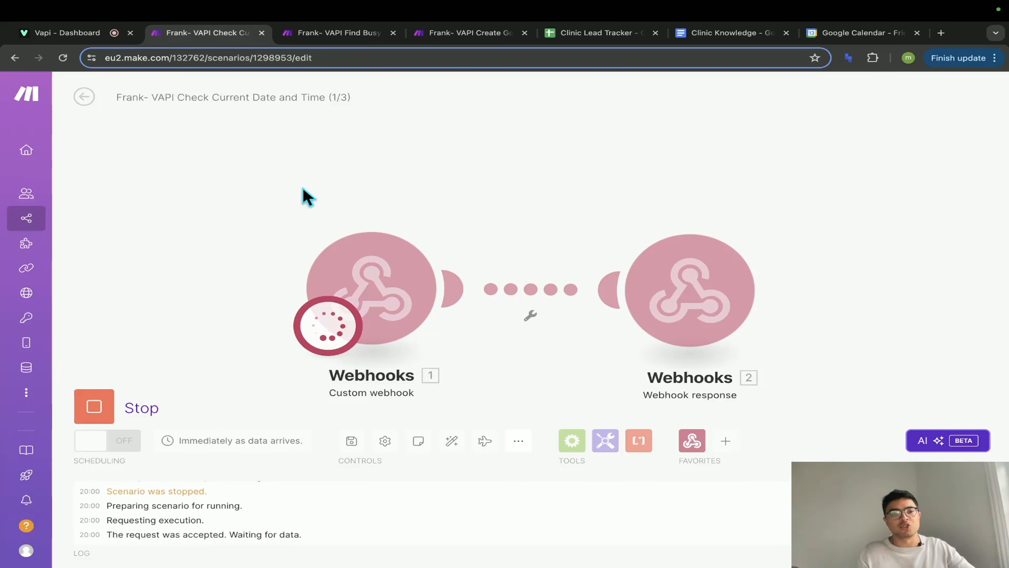
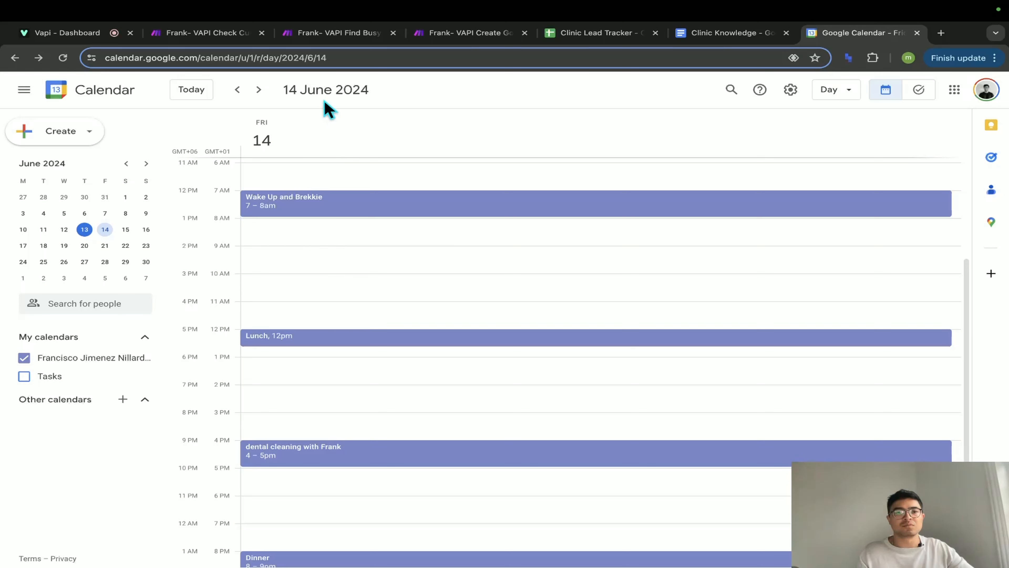
# - Confirm the 10–11am teeth cleaning on 14 June in Google Calendar, then end the Vapi test call
pyautogui.click(461, 32)
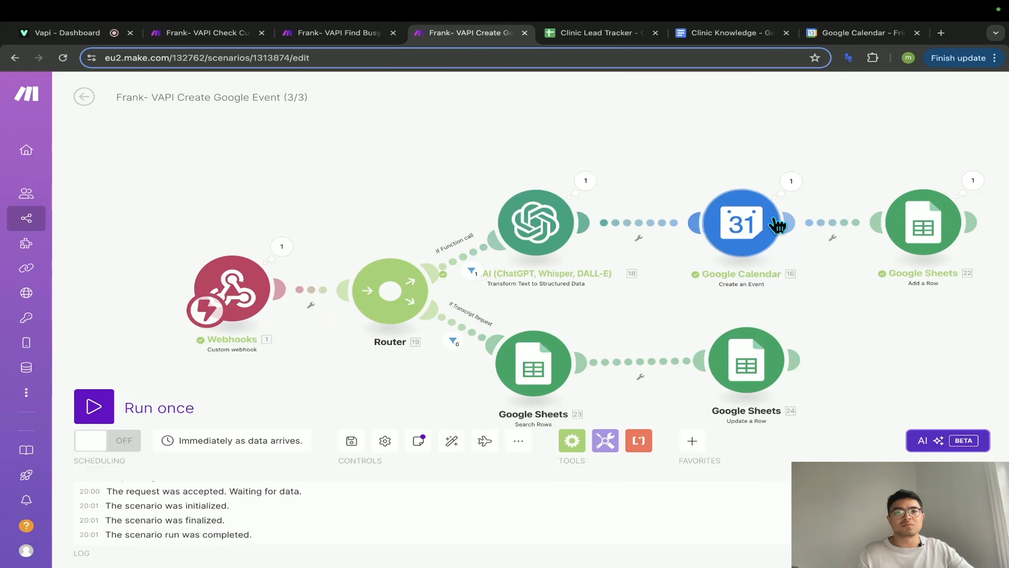
pyautogui.click(815, 33)
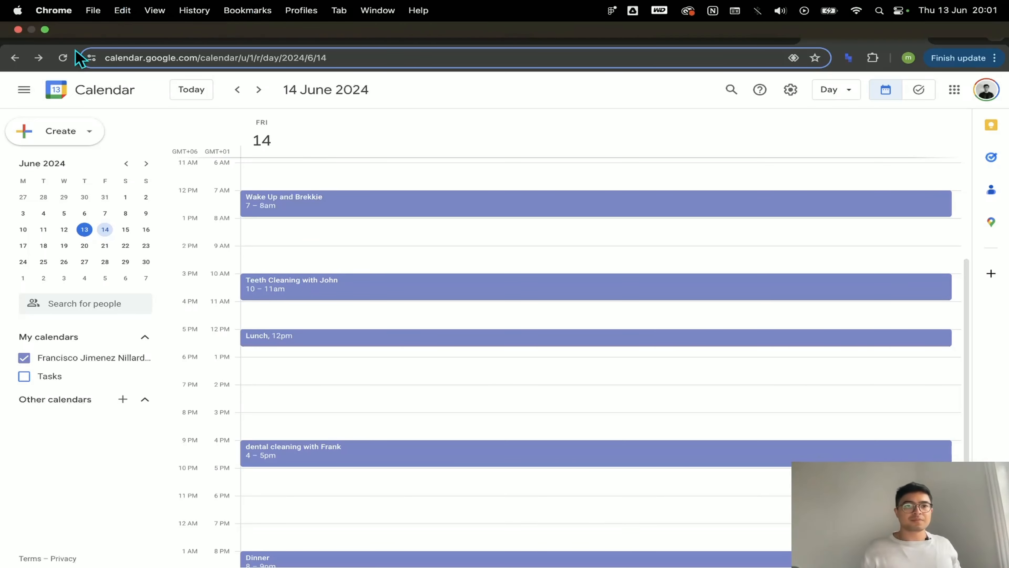
pyautogui.click(75, 36)
pyautogui.click(879, 134)
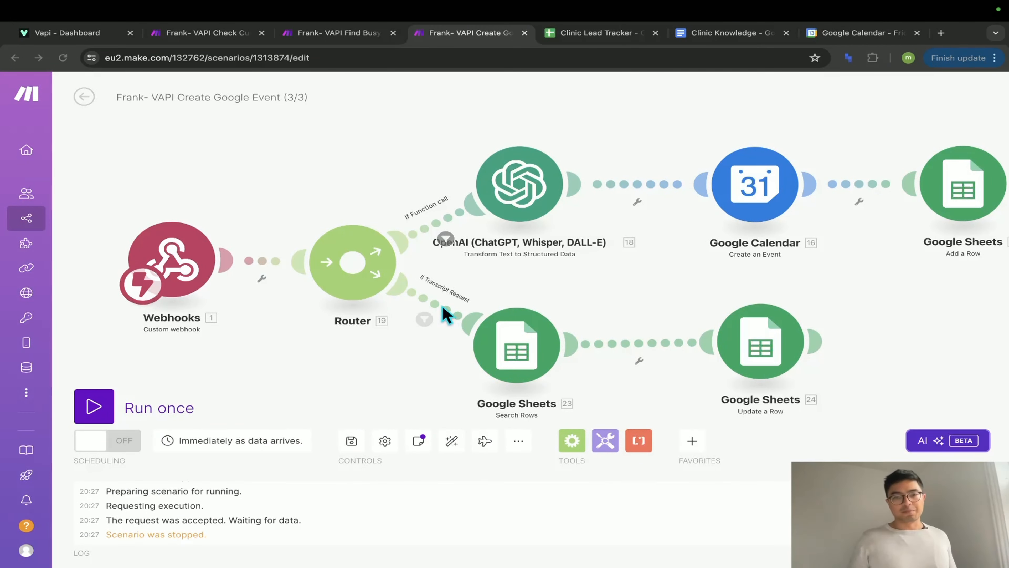
# - Open the Google Sheets Add a Row module to review its lead name, phone, date and time mappings
pyautogui.click(719, 296)
pyautogui.moveTo(879, 294); pyautogui.dragTo(735, 309)
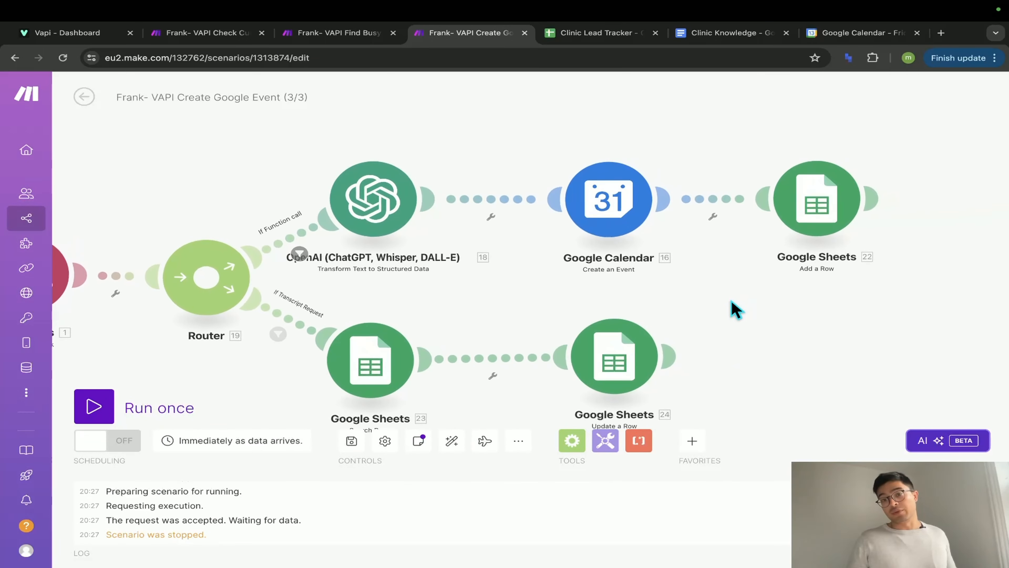
pyautogui.click(803, 216)
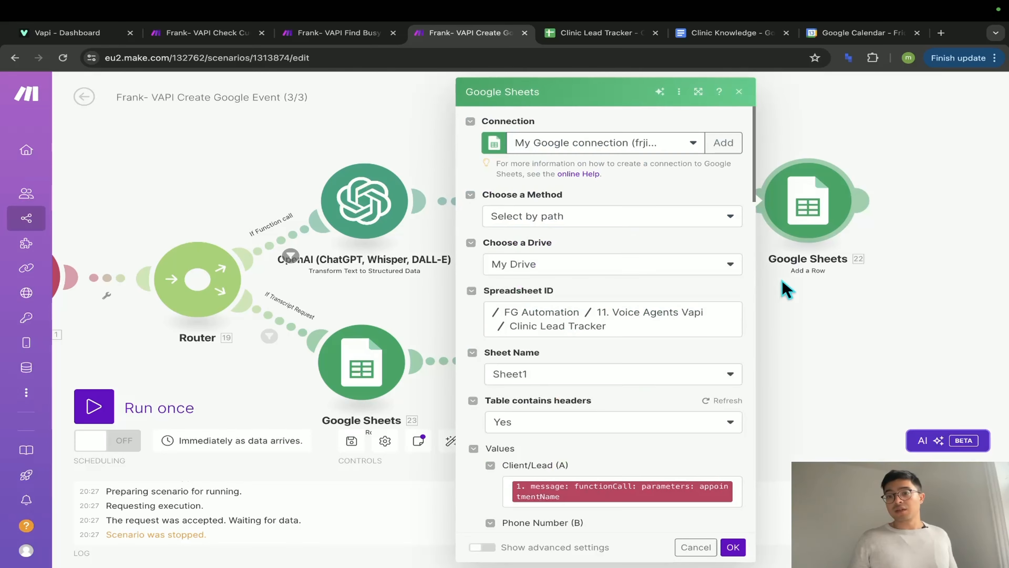
pyautogui.scroll(-6, 681, 398)
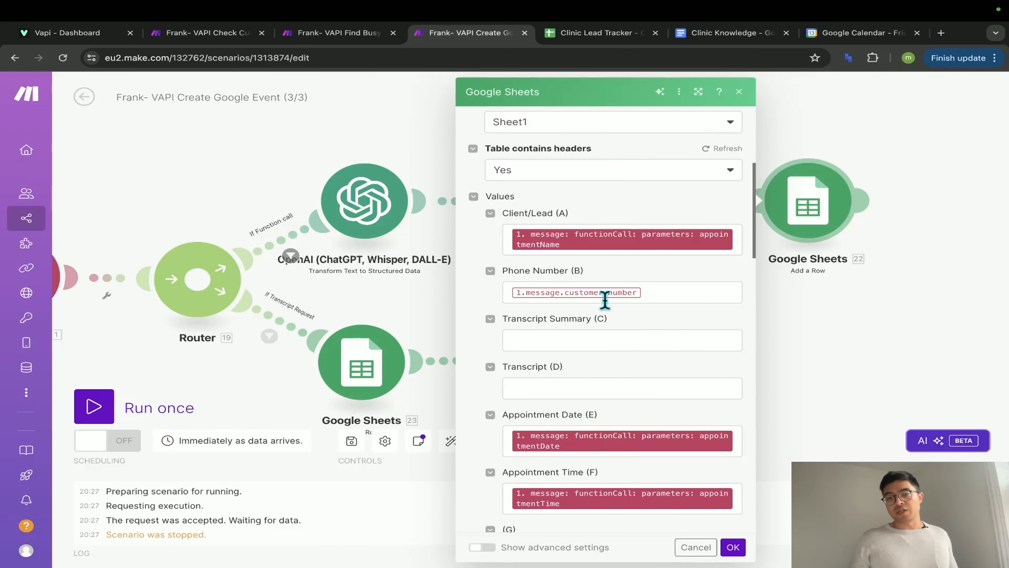
# - Check the new Clinic Lead Tracker row: 2024-06-14 at 10:00 AM, with phone cell B2 blank
pyautogui.click(592, 35)
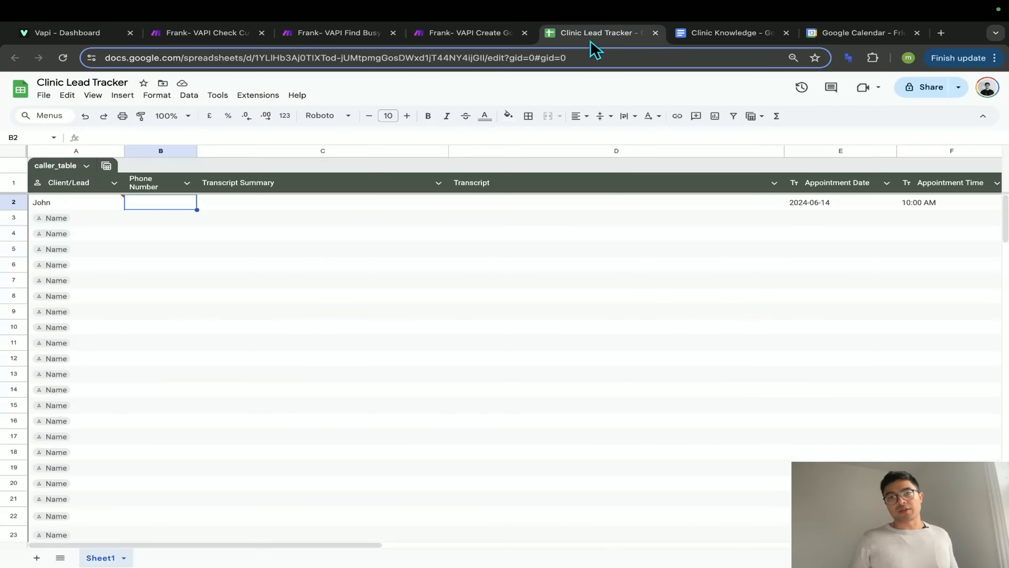
pyautogui.click(84, 203)
pyautogui.click(816, 206)
pyautogui.click(930, 208)
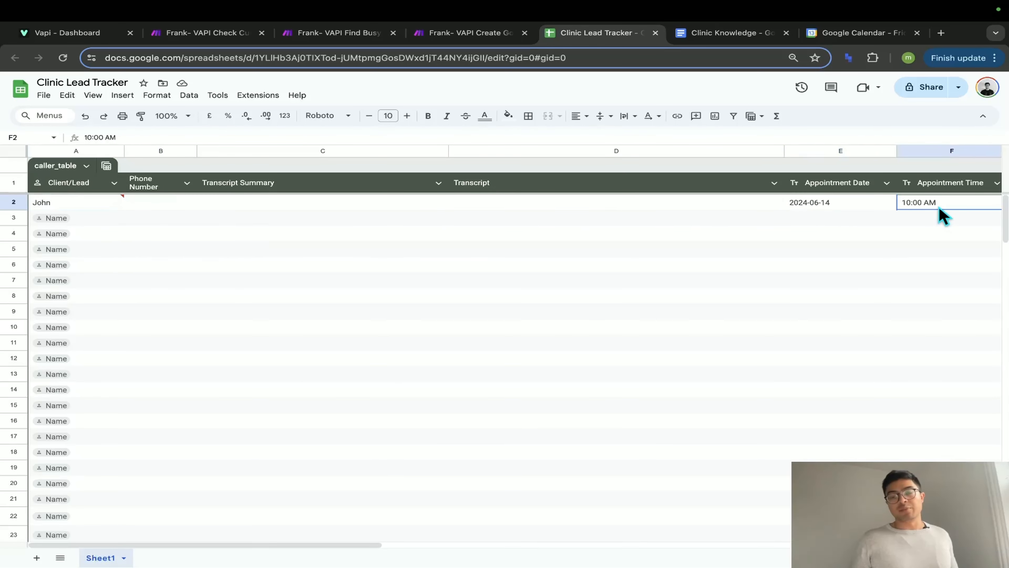
pyautogui.click(168, 205)
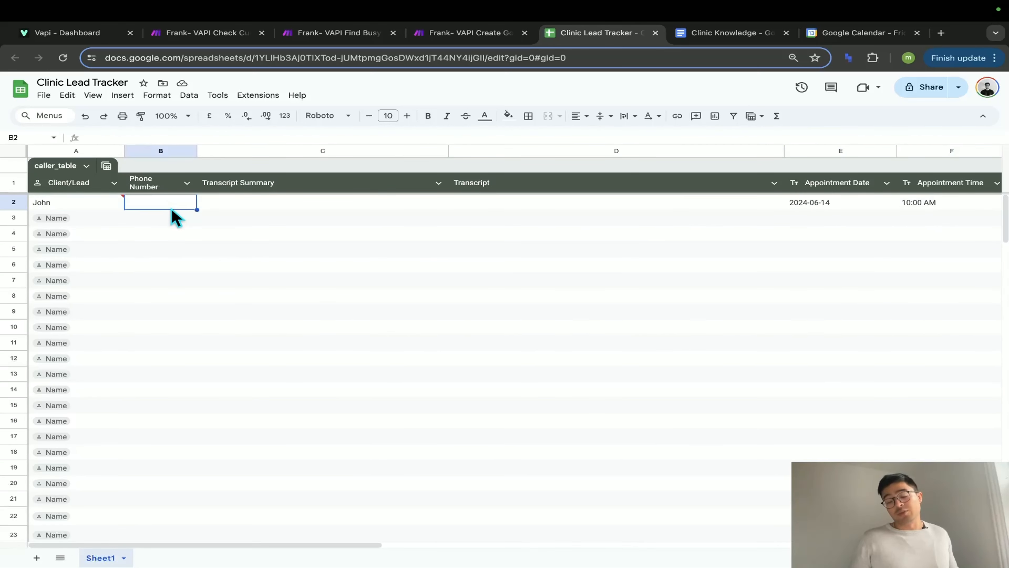
# - Back in Make, close the Add a Row settings and bring the whole flow into view
pyautogui.click(457, 34)
pyautogui.click(318, 147)
pyautogui.moveTo(169, 180); pyautogui.dragTo(315, 174)
# - Run once the Create Google Event, busy-time and Check Current Date and Time scenarios, waiting for new data
pyautogui.click(95, 405)
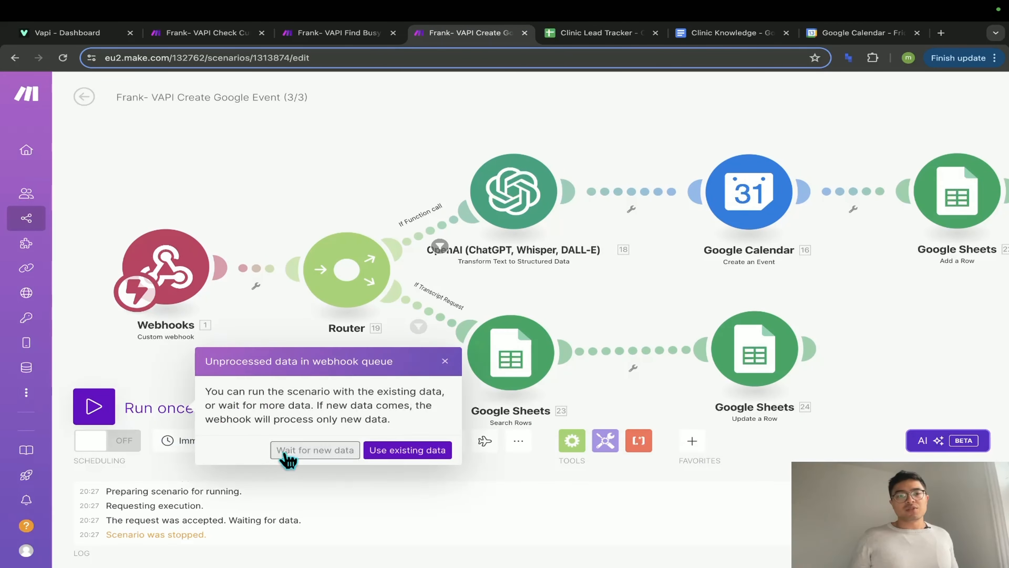
pyautogui.click(287, 456)
pyautogui.click(329, 35)
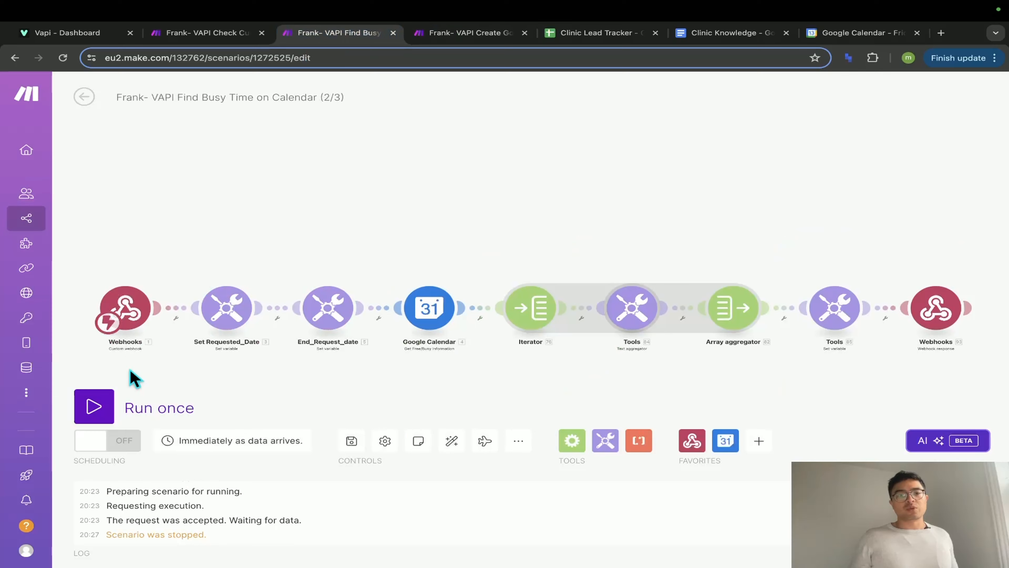
pyautogui.click(94, 405)
pyautogui.click(207, 33)
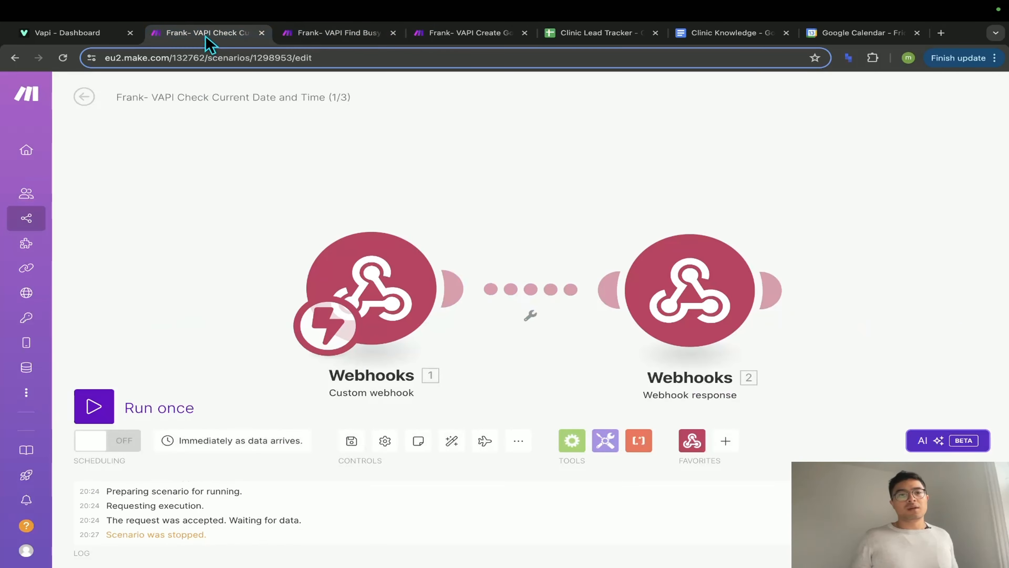
pyautogui.click(94, 406)
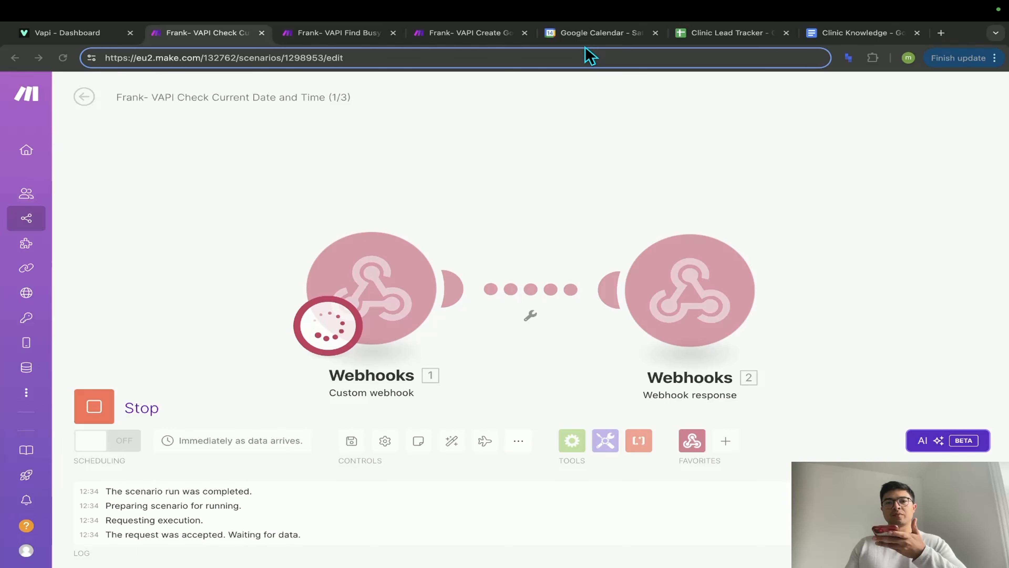
# - Check the scenarios' run status, then find the new 3–4pm teeth cleaning after Lunch on 15 June
pyautogui.click(592, 33)
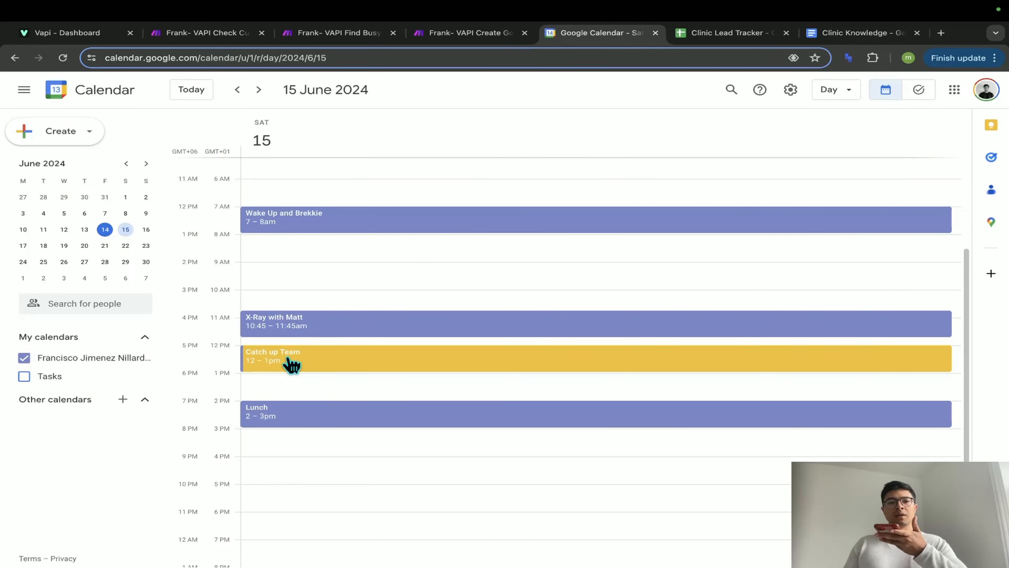
pyautogui.keyDown('ctrl'); pyautogui.scroll(5, 288, 360); pyautogui.keyUp('ctrl')
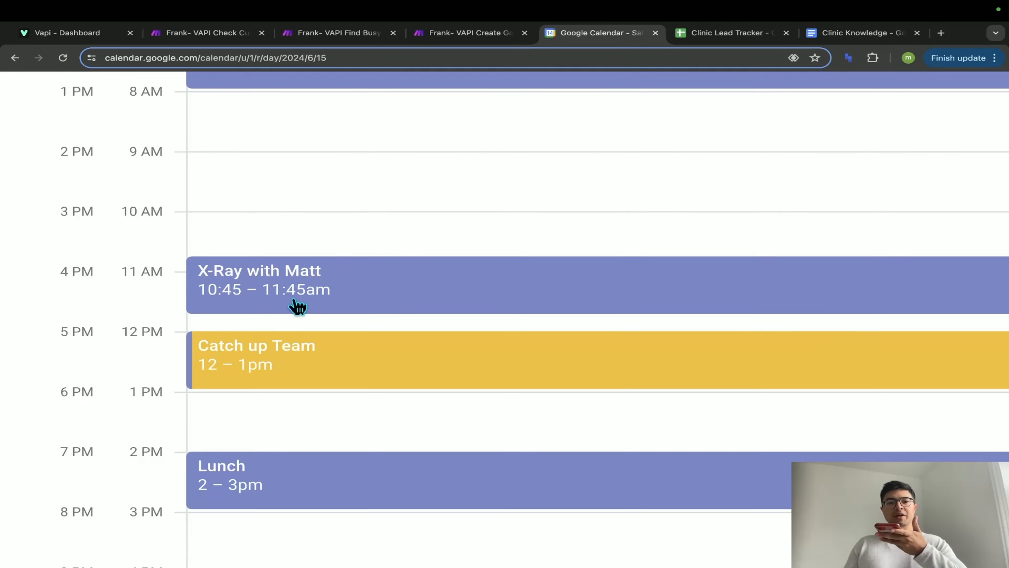
pyautogui.click(213, 38)
pyautogui.click(350, 37)
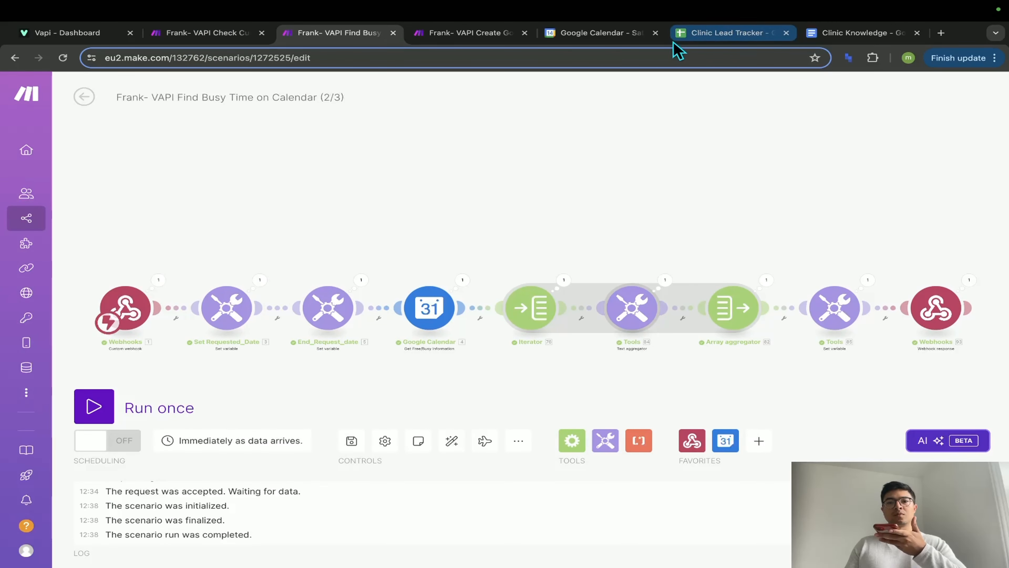
pyautogui.click(625, 38)
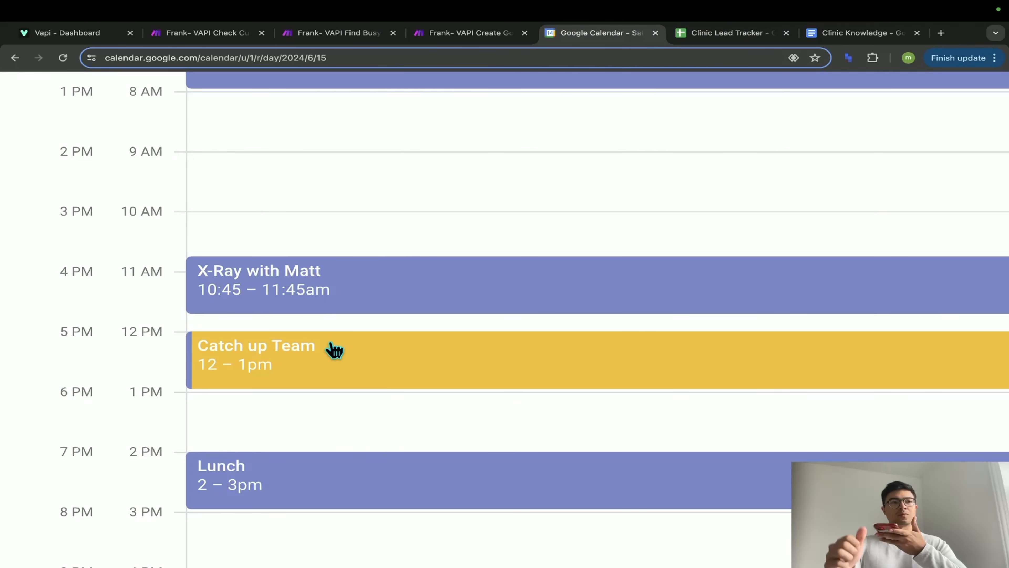
pyautogui.scroll(-3, 335, 350)
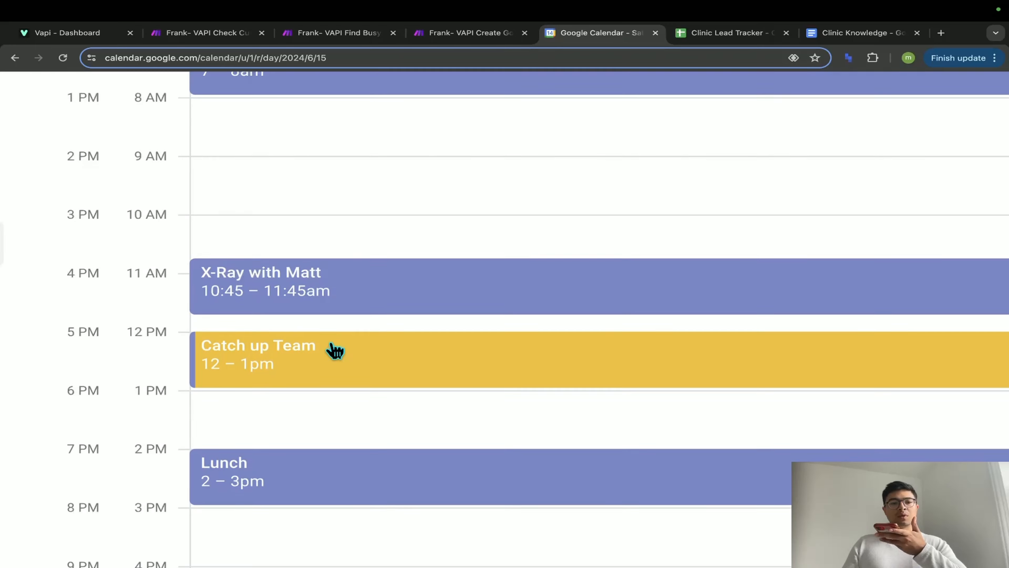
pyautogui.scroll(-2, 330, 354)
pyautogui.scroll(-2, 330, 381)
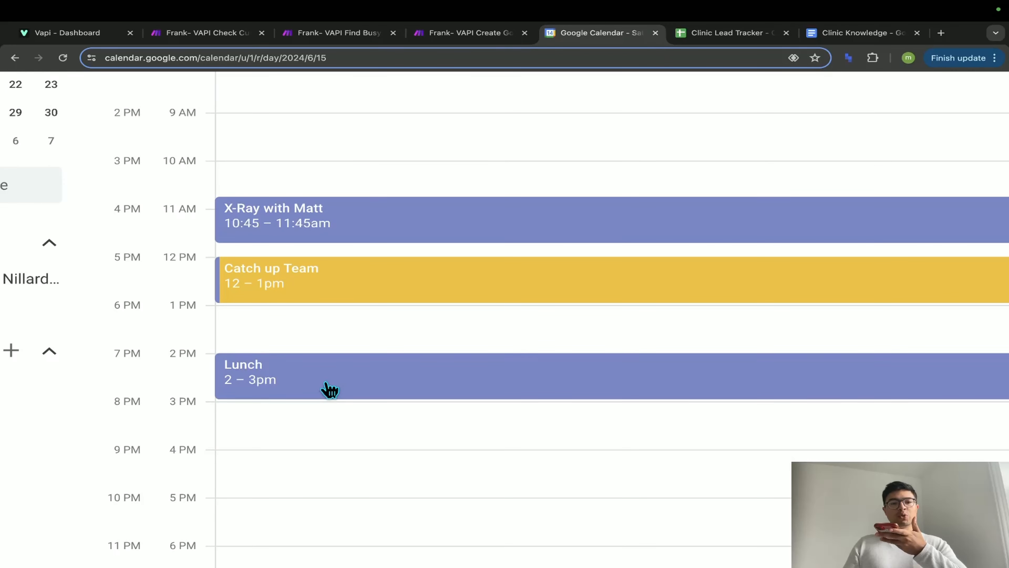
pyautogui.scroll(-2, 278, 393)
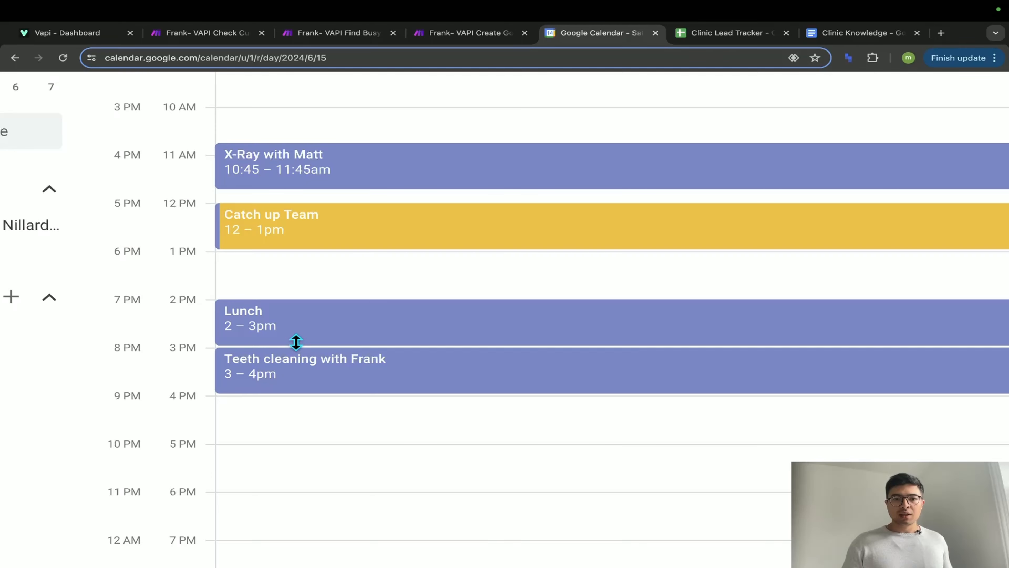
# - Inspect the webhook's received message and confirm the customer's phone number is present
pyautogui.click(465, 36)
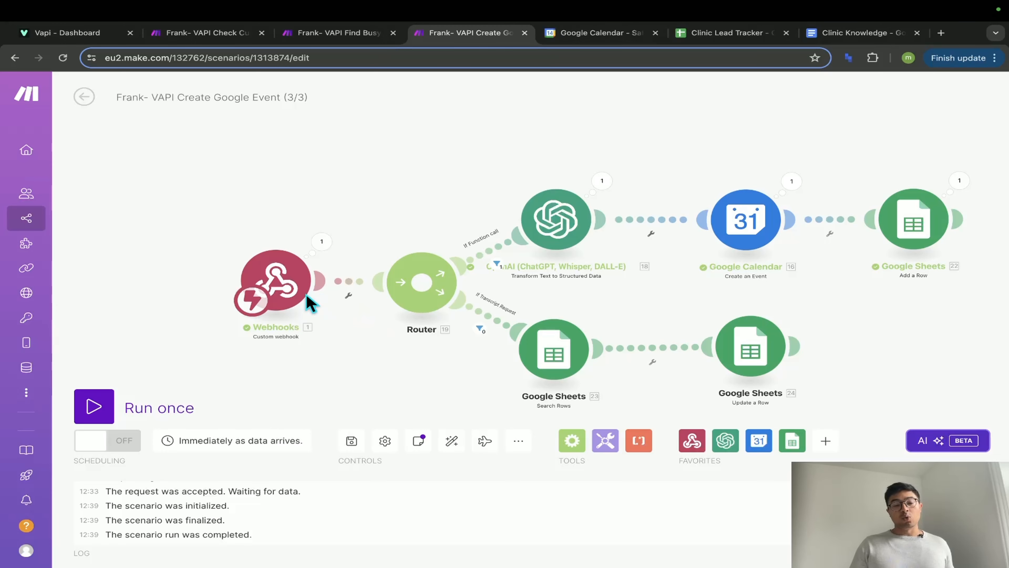
pyautogui.scroll(5, 323, 302)
pyautogui.click(347, 227)
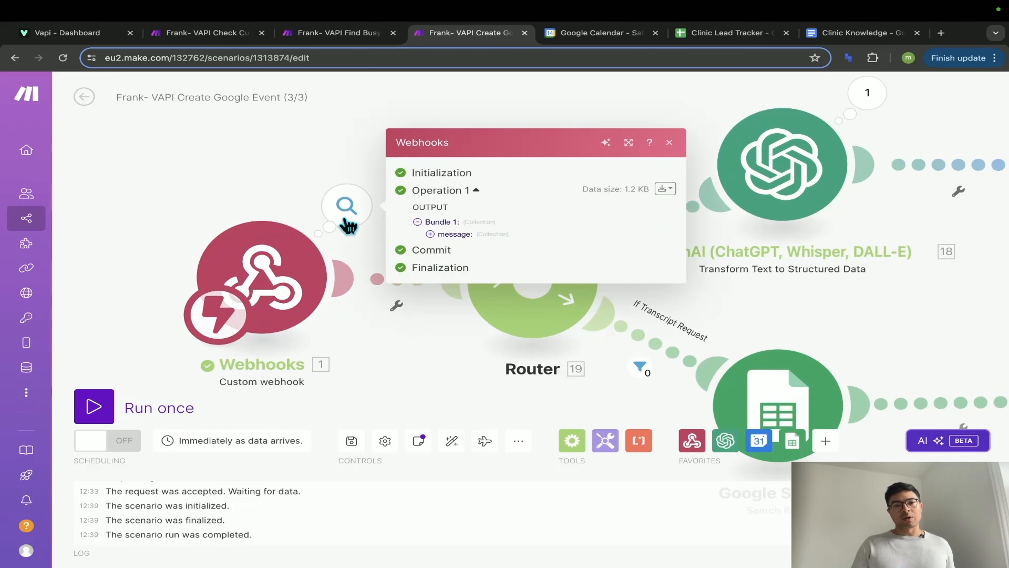
pyautogui.click(451, 217)
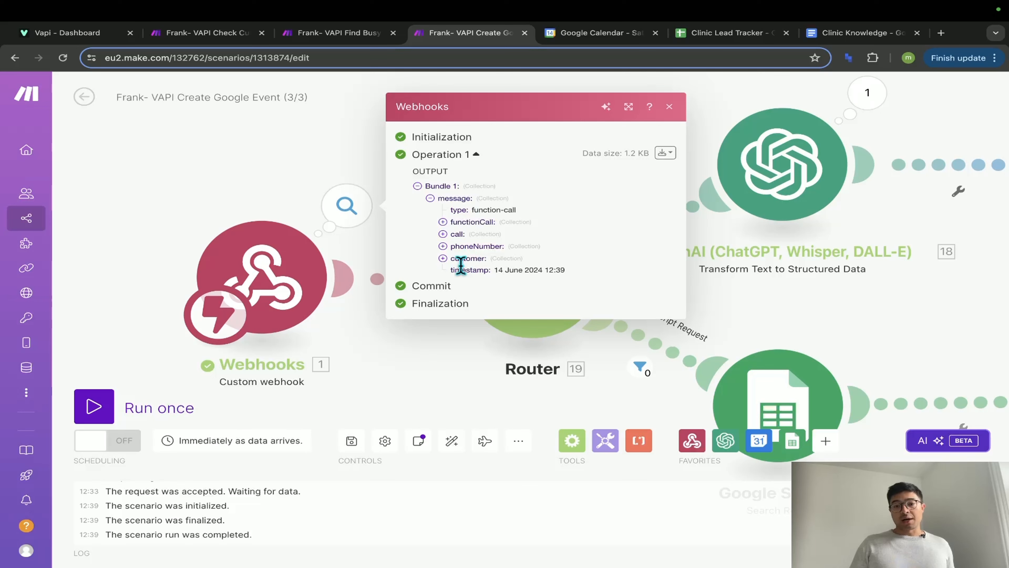
pyautogui.click(443, 259)
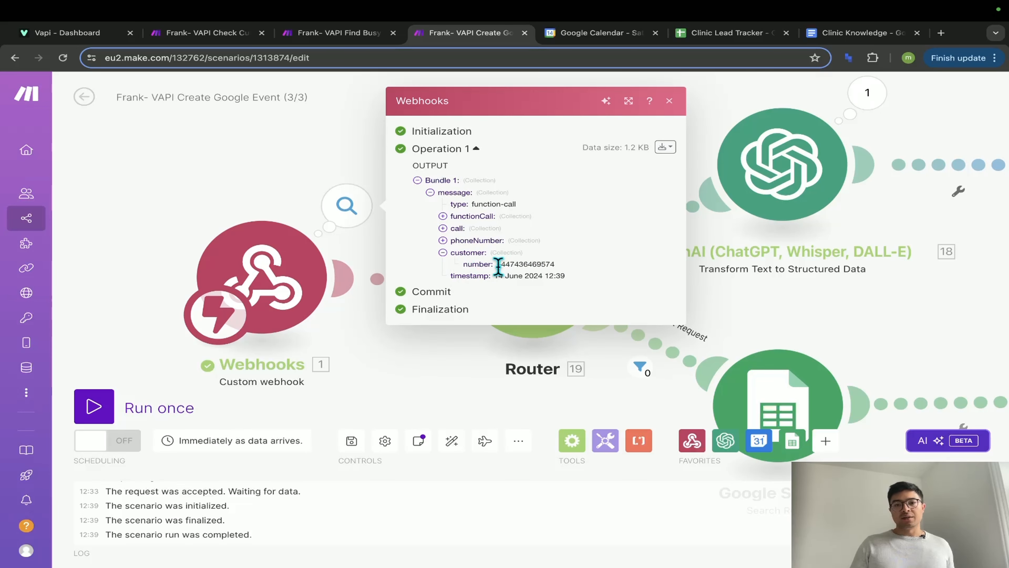
pyautogui.moveTo(499, 265); pyautogui.dragTo(558, 269)
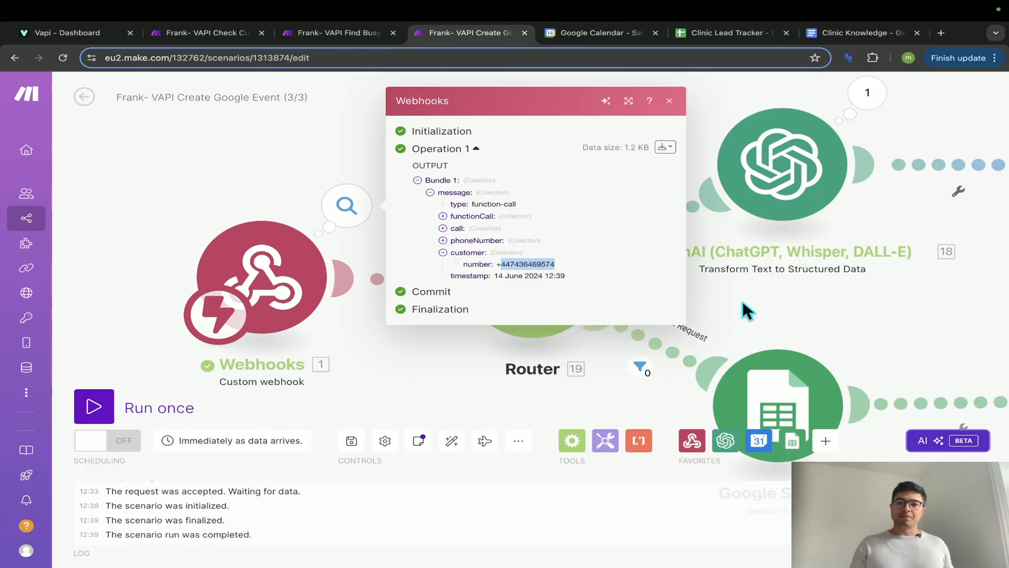
pyautogui.press('Escape')
# - Review the Add a Row output values: row 3 with name, phone, 2024-06-15 and 3:00 PM
pyautogui.hscroll(10, 490, 316)
pyautogui.hscroll(15, 490, 317)
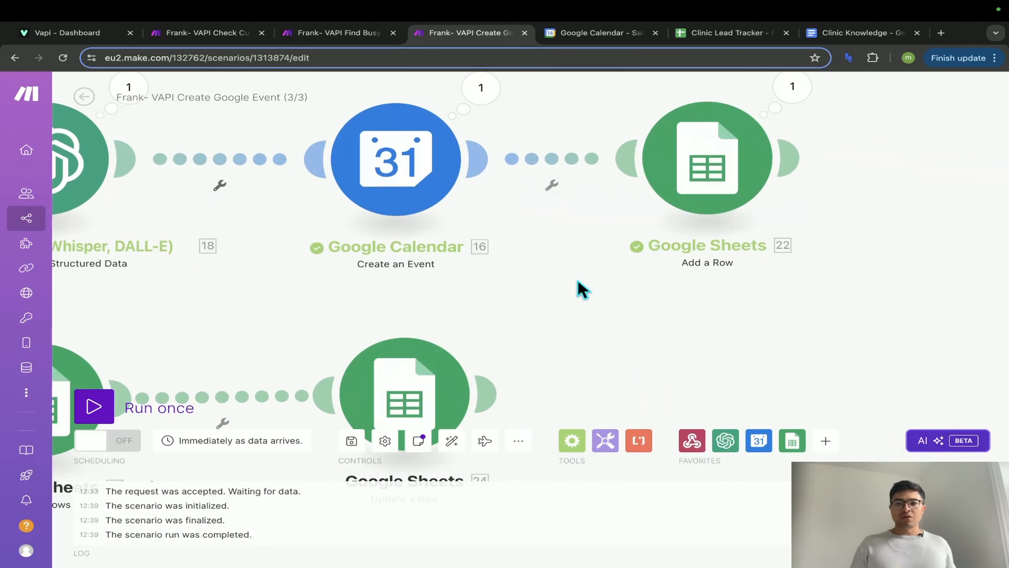
pyautogui.click(668, 132)
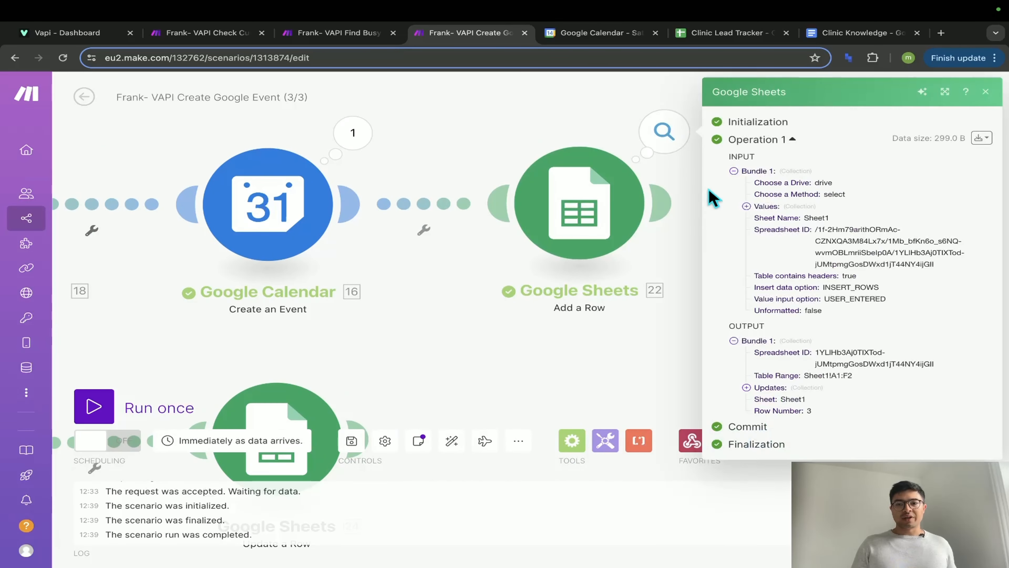
pyautogui.click(746, 206)
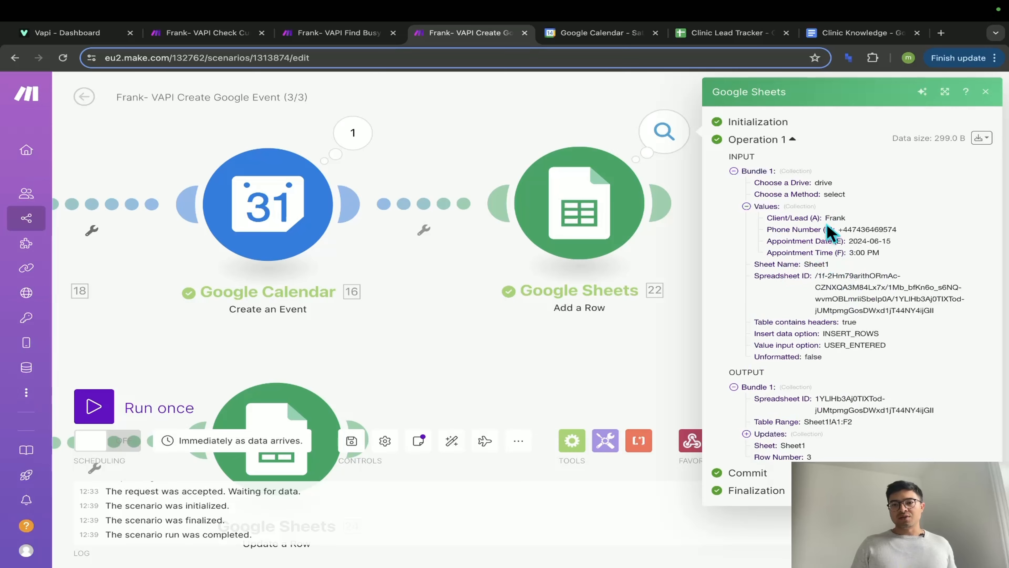
pyautogui.scroll(8, 876, 237)
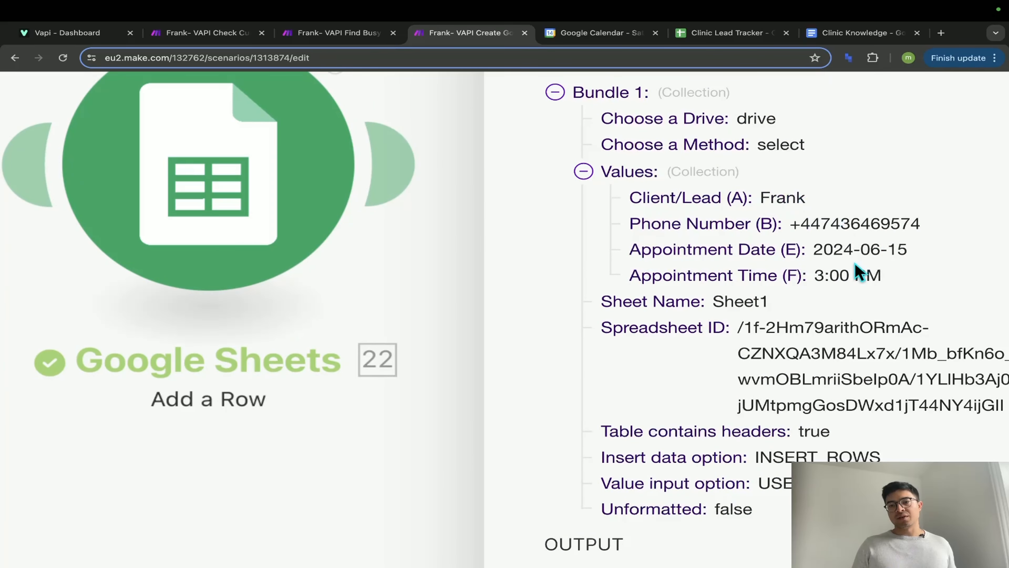
pyautogui.scroll(-8, 838, 274)
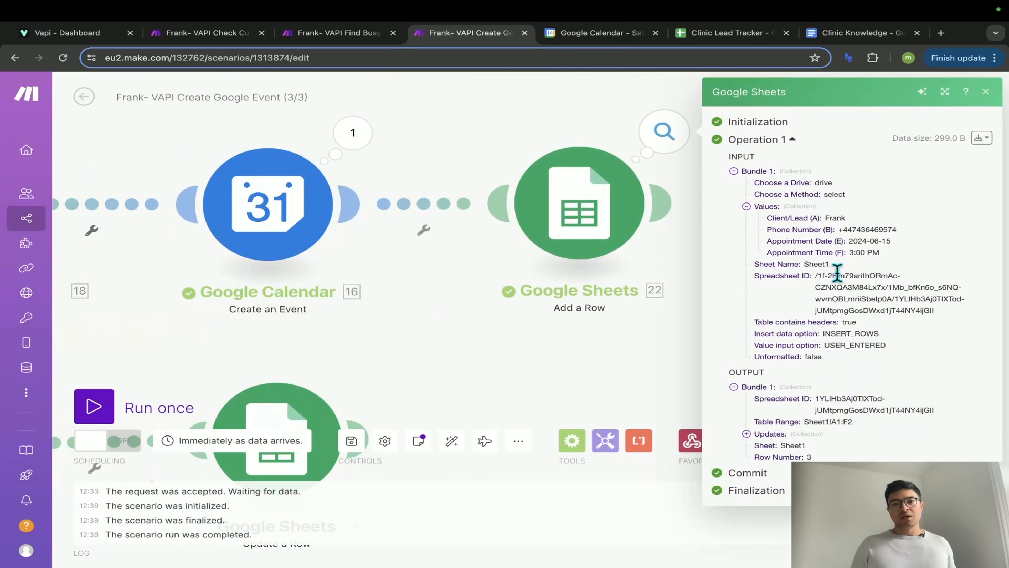
# - Verify Clinic Lead Tracker row 3 holds the caller's name, phone number, 2024-06-15 and 3:00 PM
pyautogui.click(743, 36)
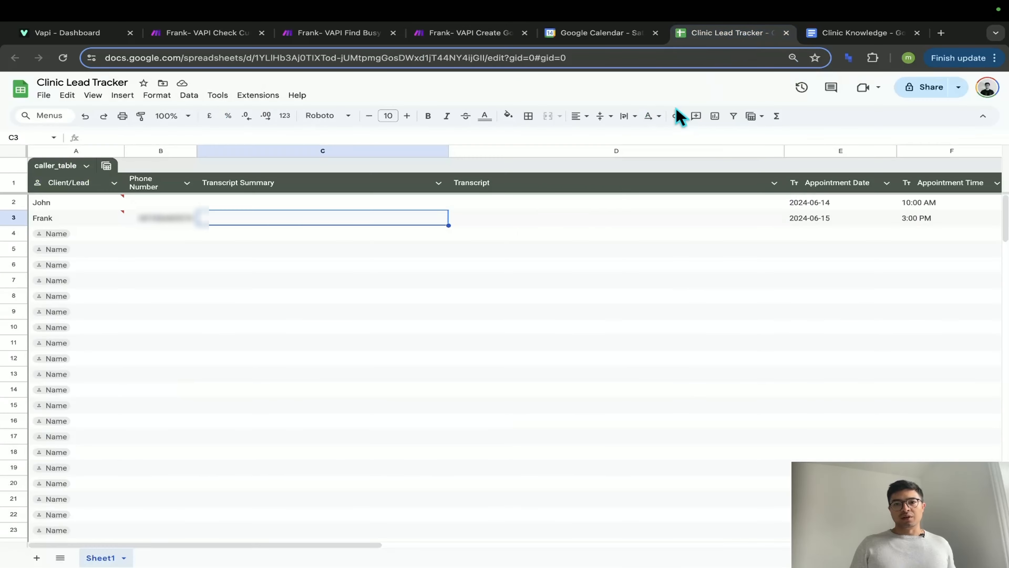
pyautogui.click(227, 250)
pyautogui.scroll(5, 66, 226)
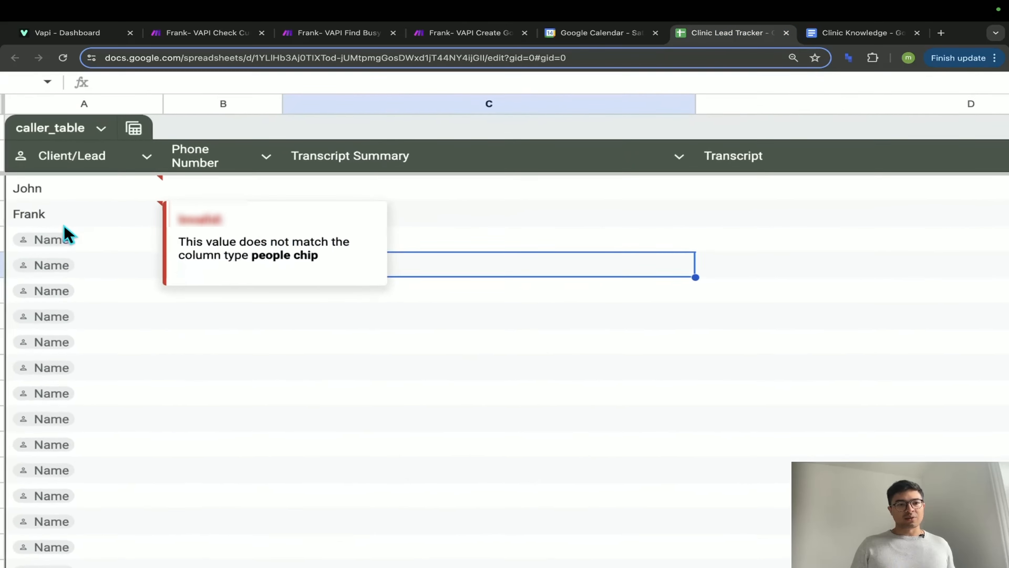
pyautogui.click(65, 223)
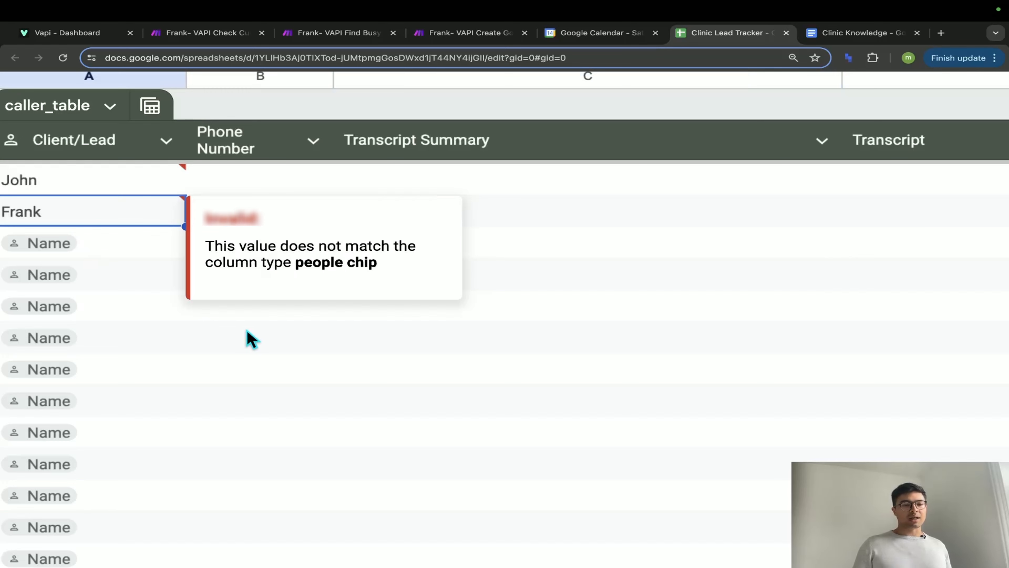
pyautogui.click(250, 338)
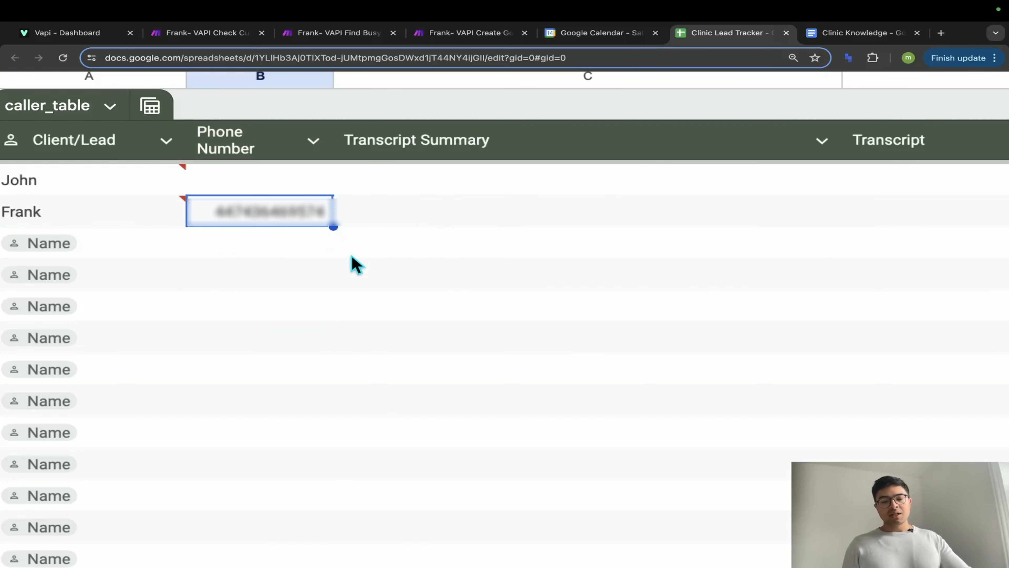
pyautogui.hscroll(15, 368, 259)
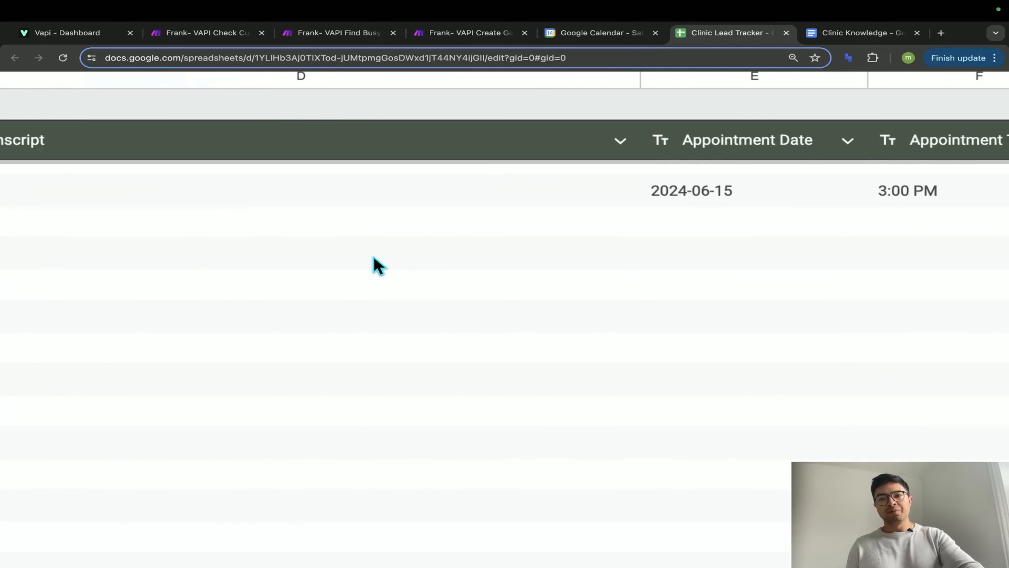
pyautogui.click(438, 258)
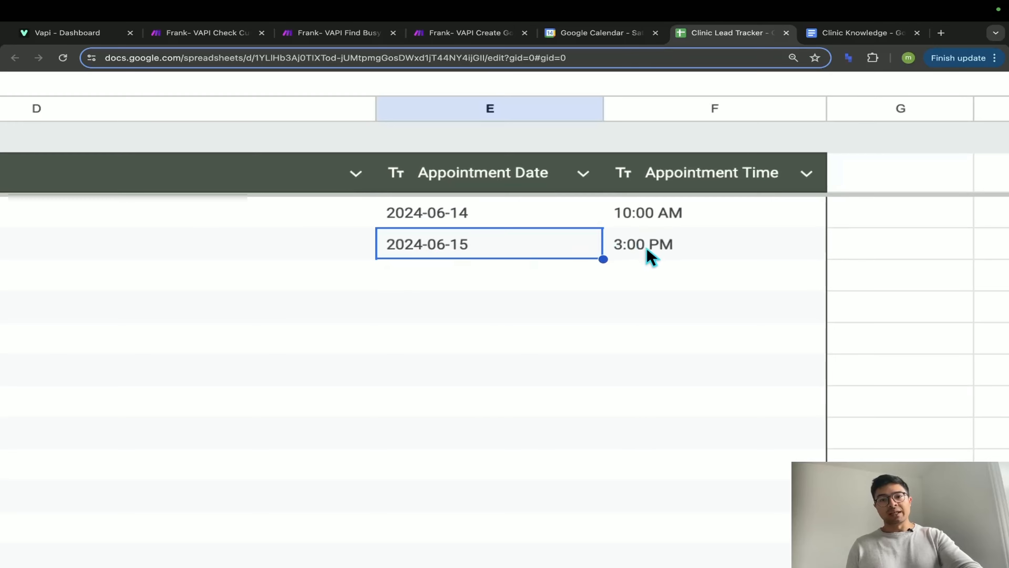
pyautogui.click(645, 255)
pyautogui.scroll(-2, 620, 271)
pyautogui.scroll(-5, 619, 270)
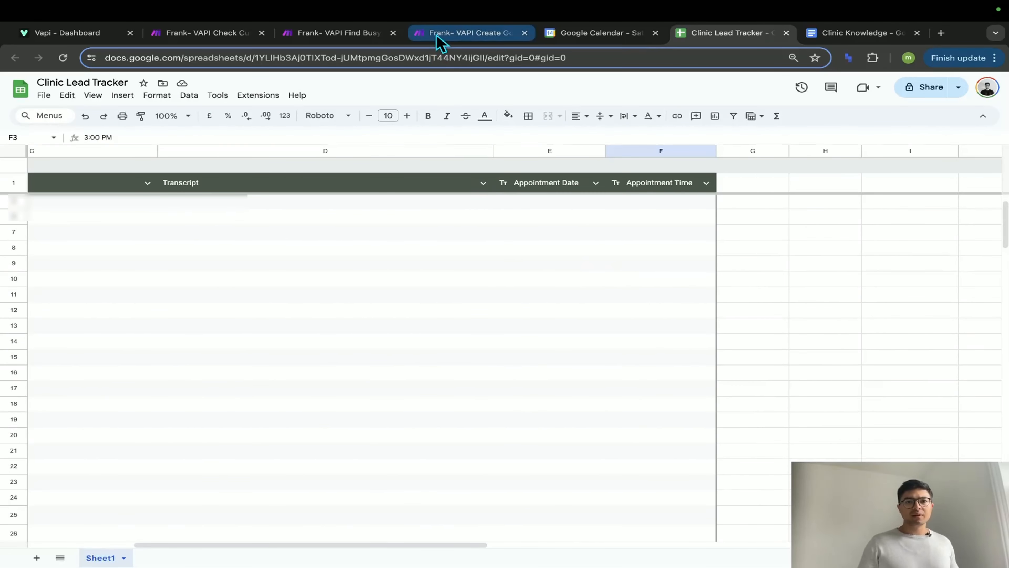
pyautogui.scroll(2, 441, 238)
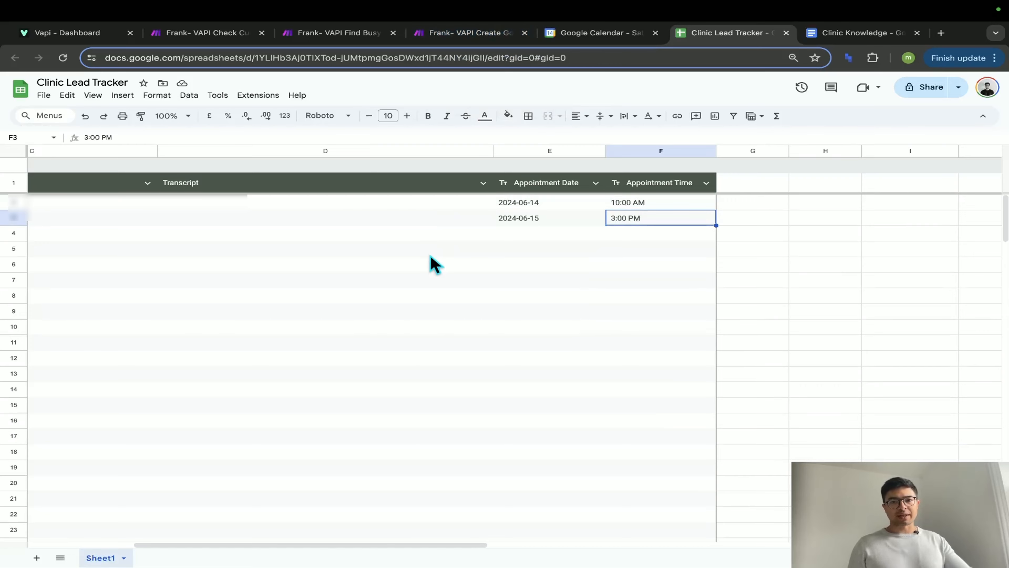
pyautogui.hscroll(-5, 435, 264)
# - Zoom out the Create Google Event scenario to show Webhooks, router, OpenAI, Calendar and Sheets modules
pyautogui.click(481, 34)
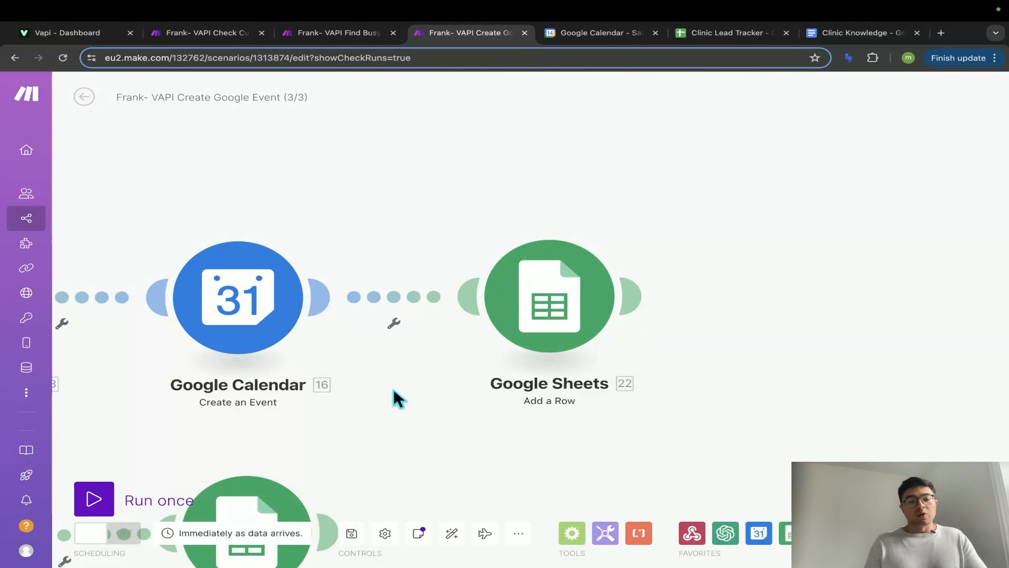
pyautogui.scroll(-5, 405, 404)
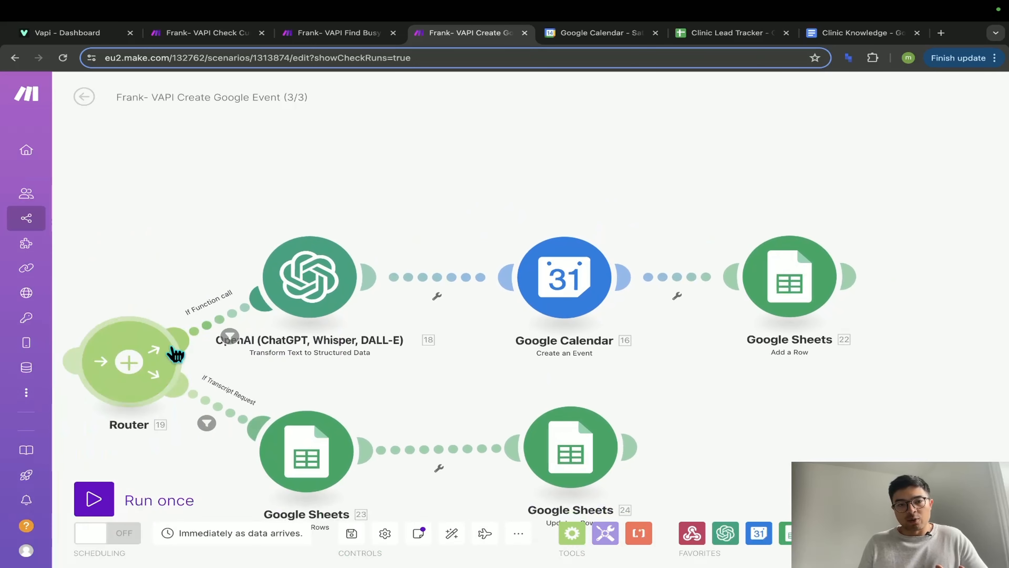
pyautogui.moveTo(346, 377); pyautogui.dragTo(535, 335)
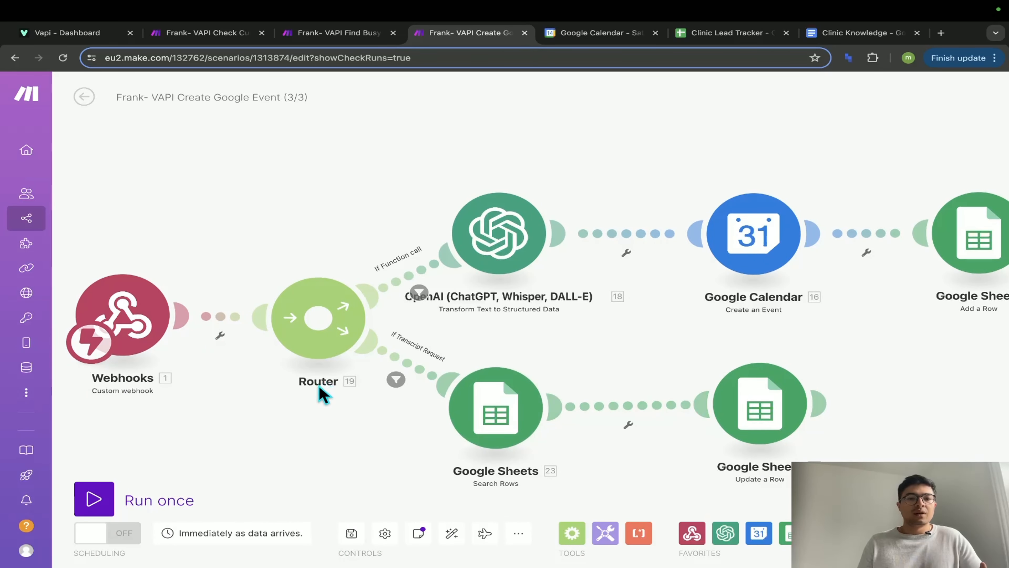
pyautogui.scroll(-2, 319, 388)
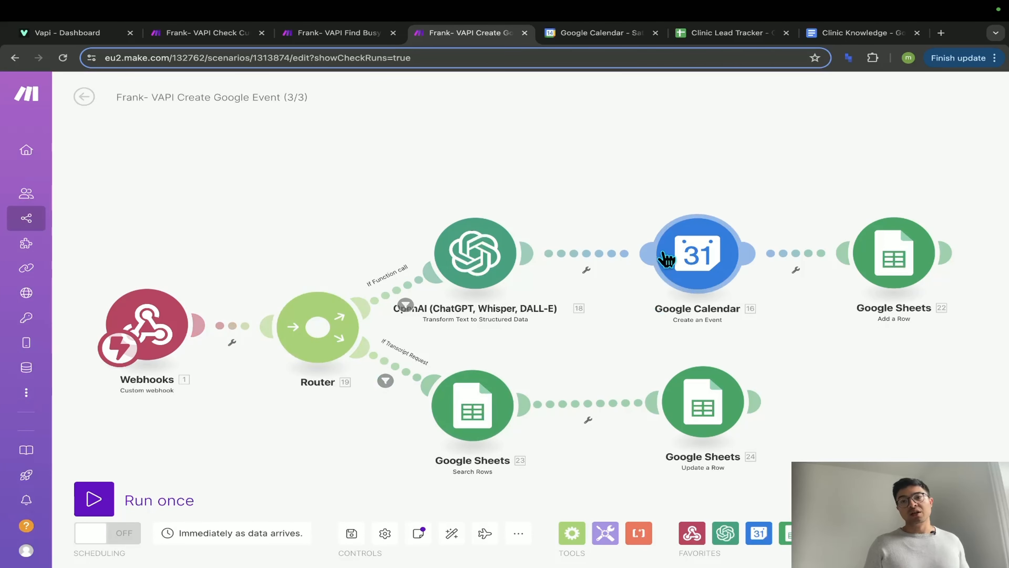
pyautogui.click(723, 38)
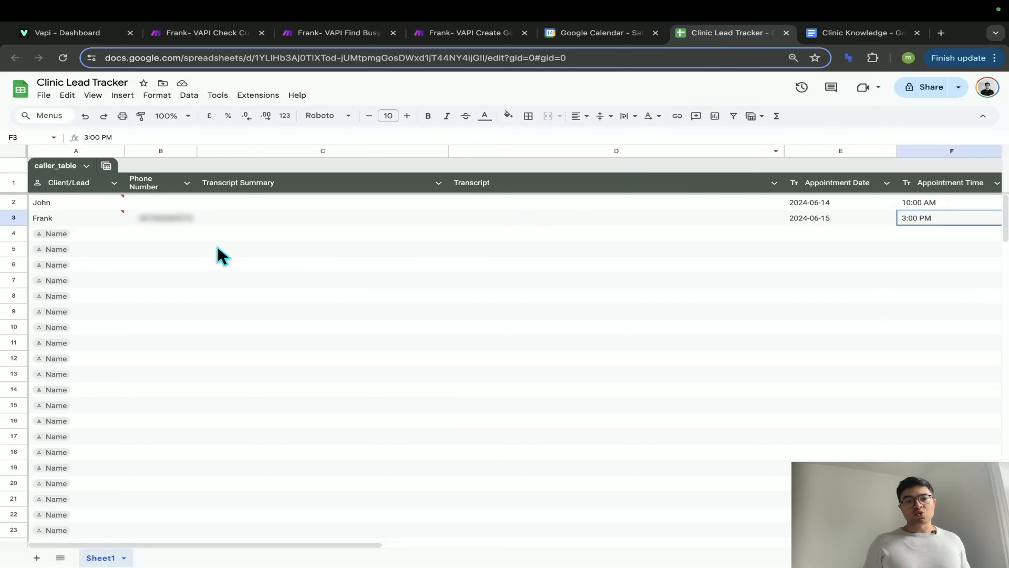
pyautogui.click(262, 222)
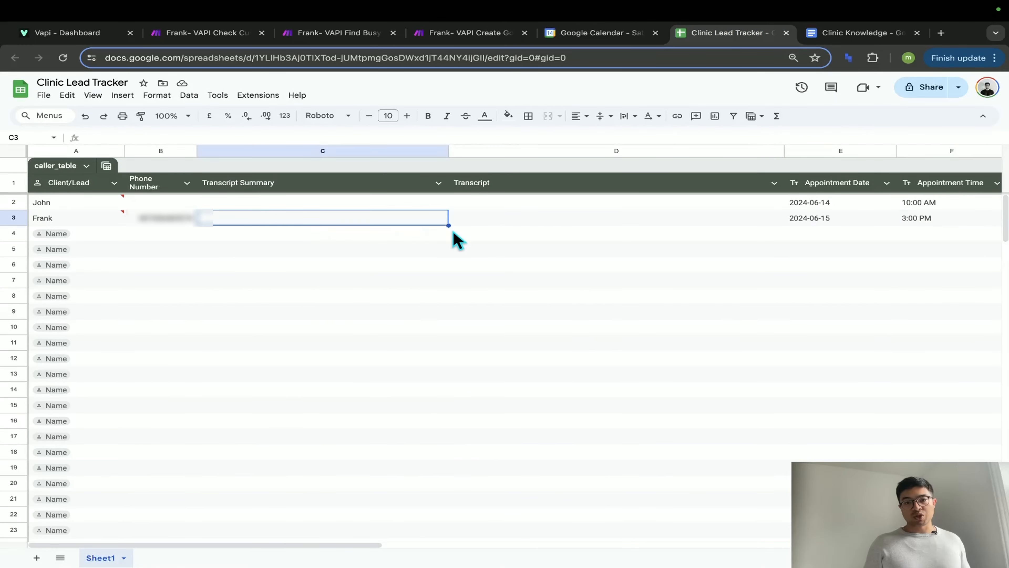
pyautogui.click(543, 223)
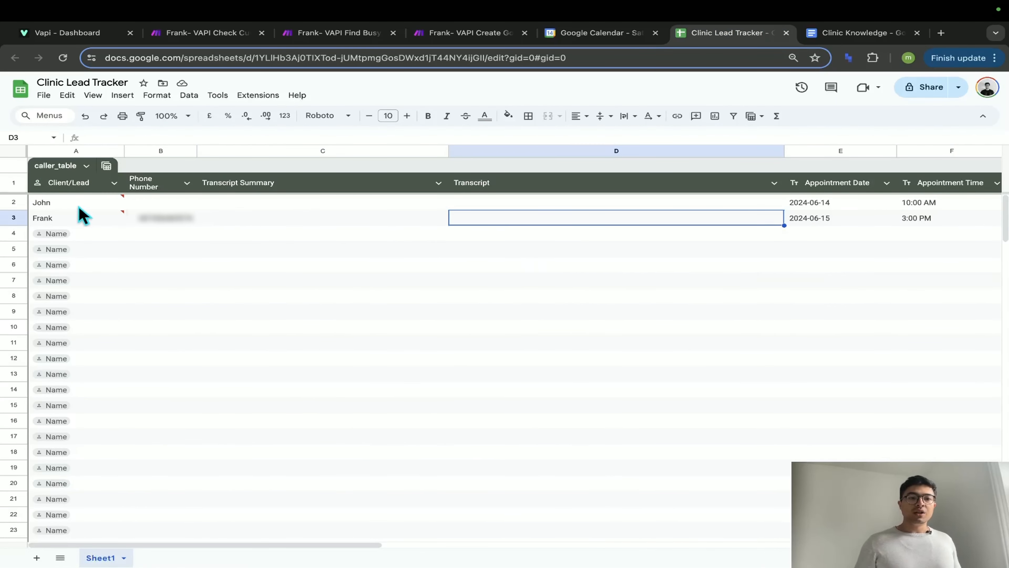
pyautogui.moveTo(79, 223); pyautogui.dragTo(469, 225)
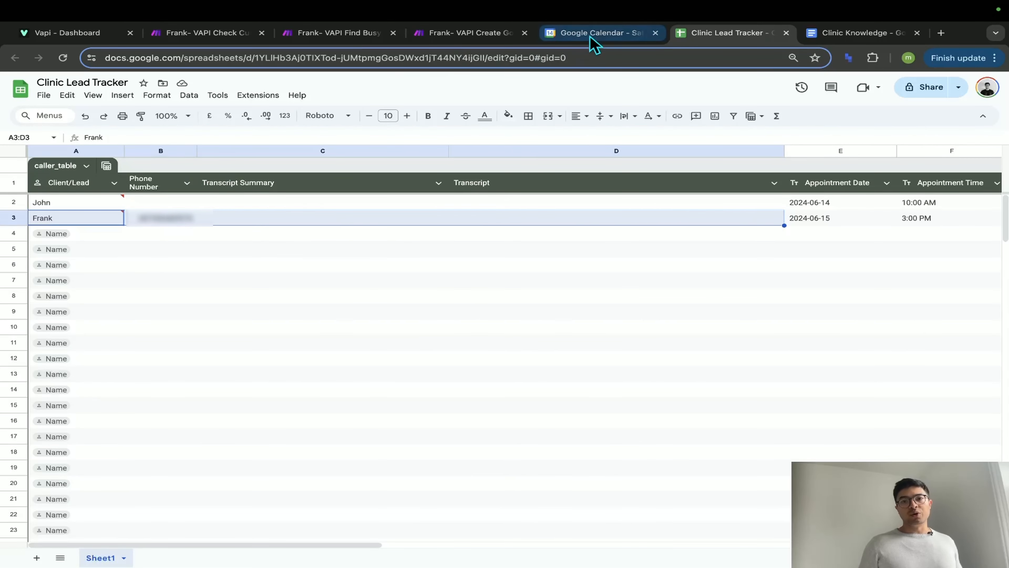
pyautogui.click(598, 35)
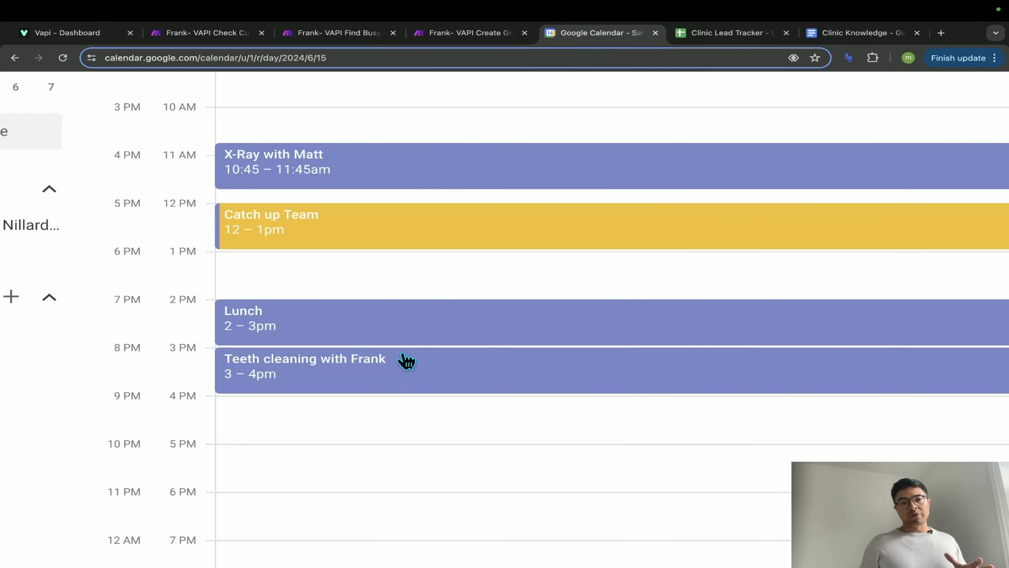
pyautogui.click(709, 39)
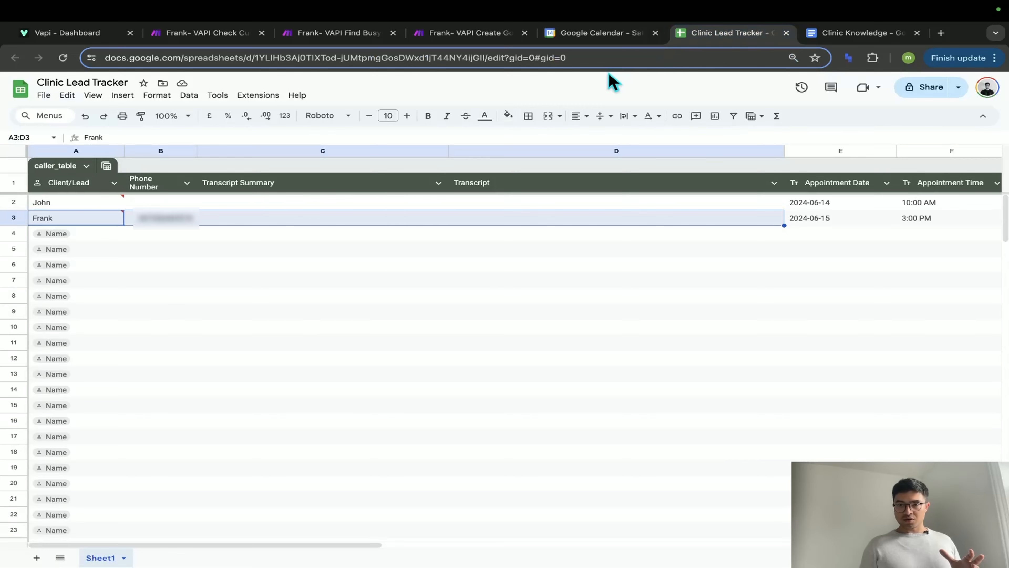
pyautogui.click(457, 32)
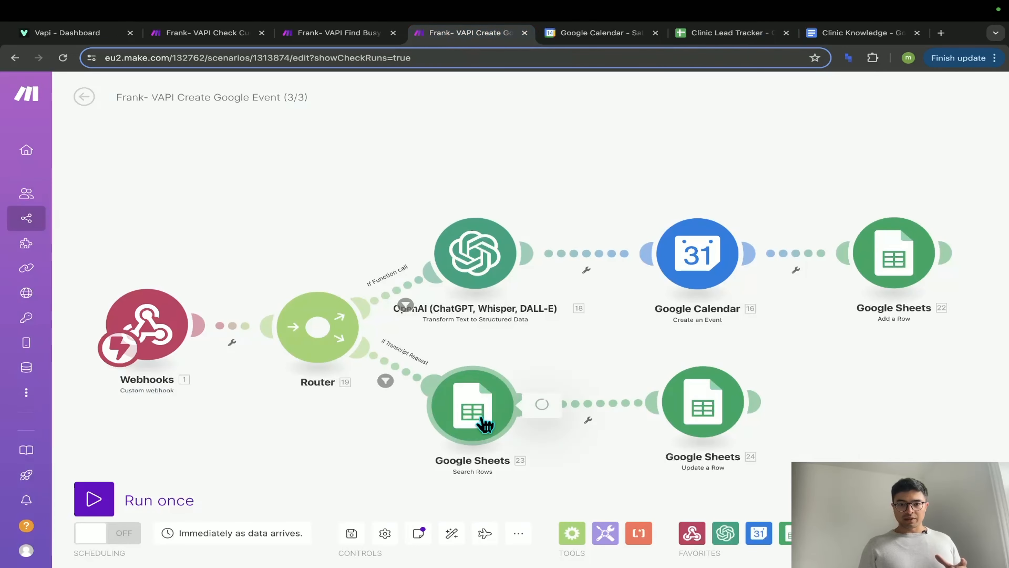
pyautogui.click(475, 411)
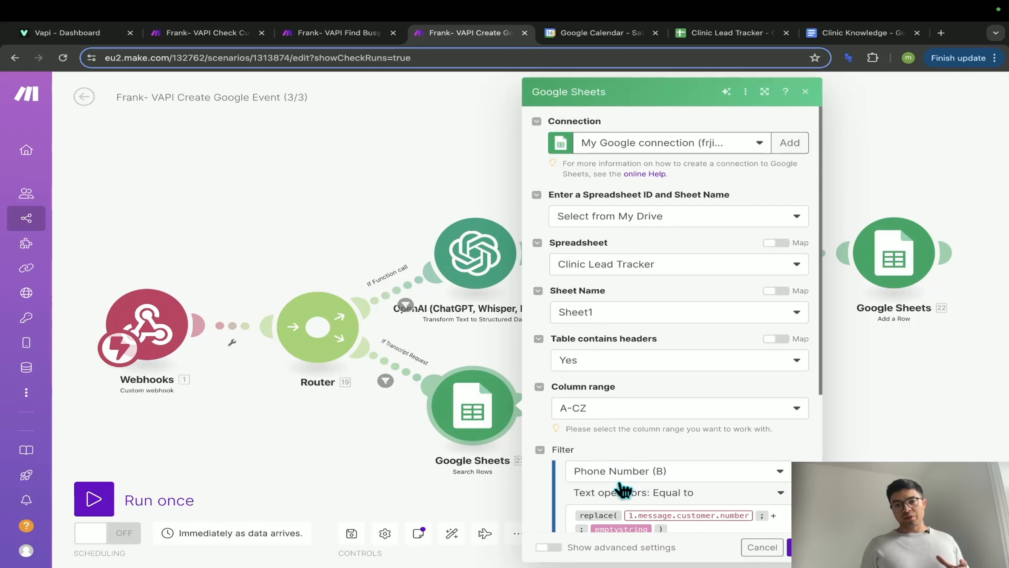
pyautogui.scroll(-3, 659, 499)
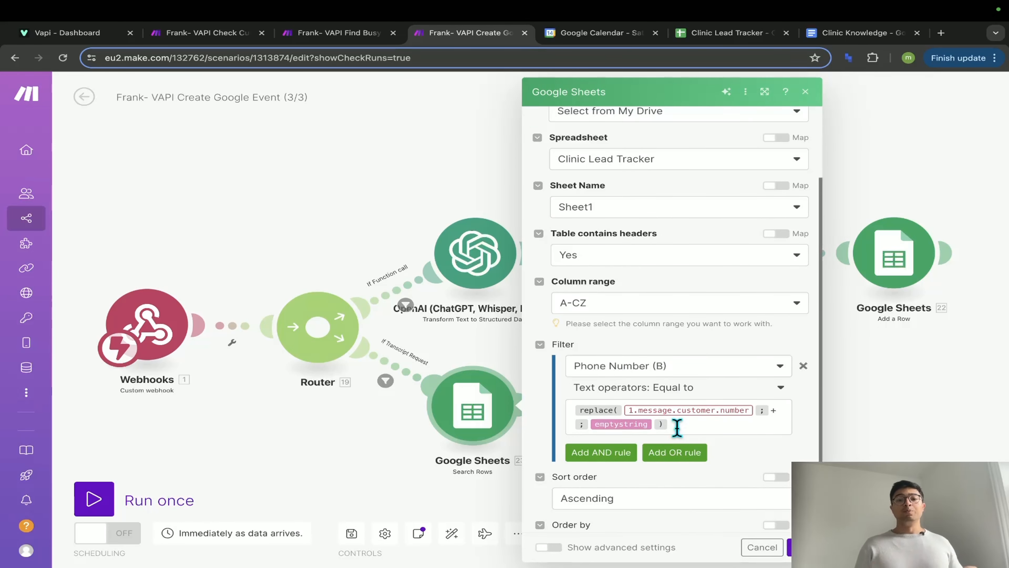
pyautogui.click(404, 475)
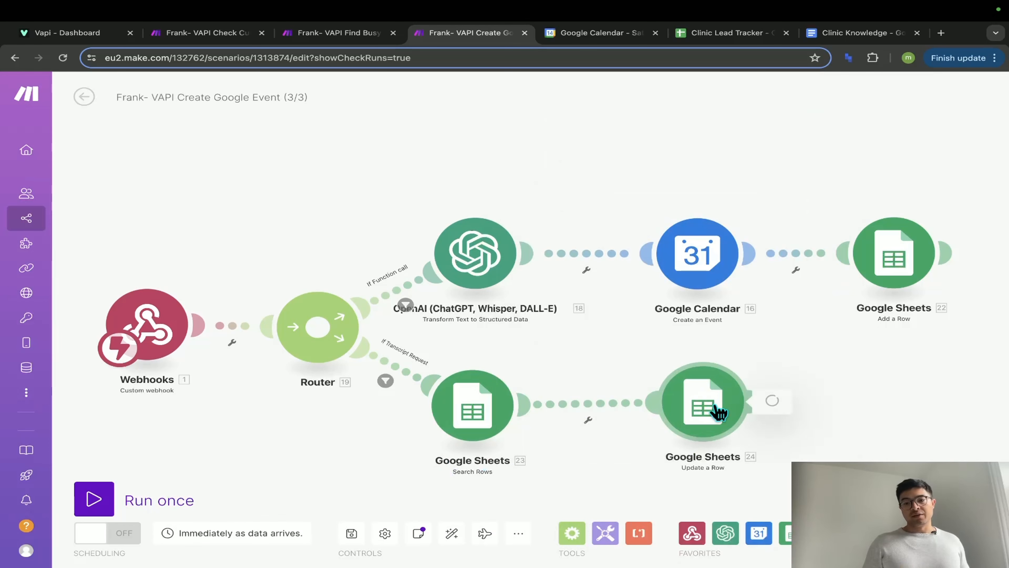
pyautogui.click(715, 405)
pyautogui.scroll(-5, 830, 422)
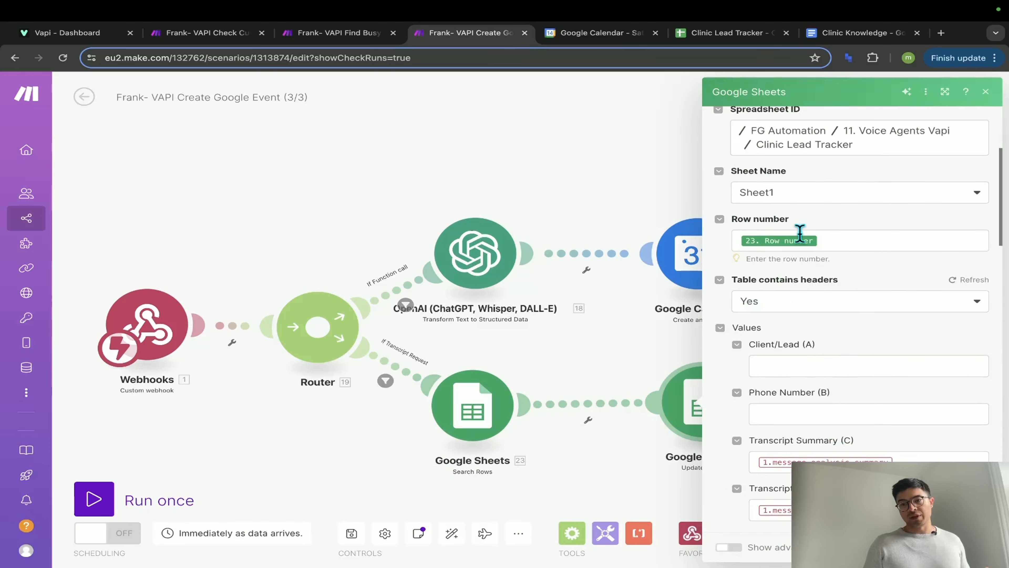
pyautogui.scroll(-2, 829, 397)
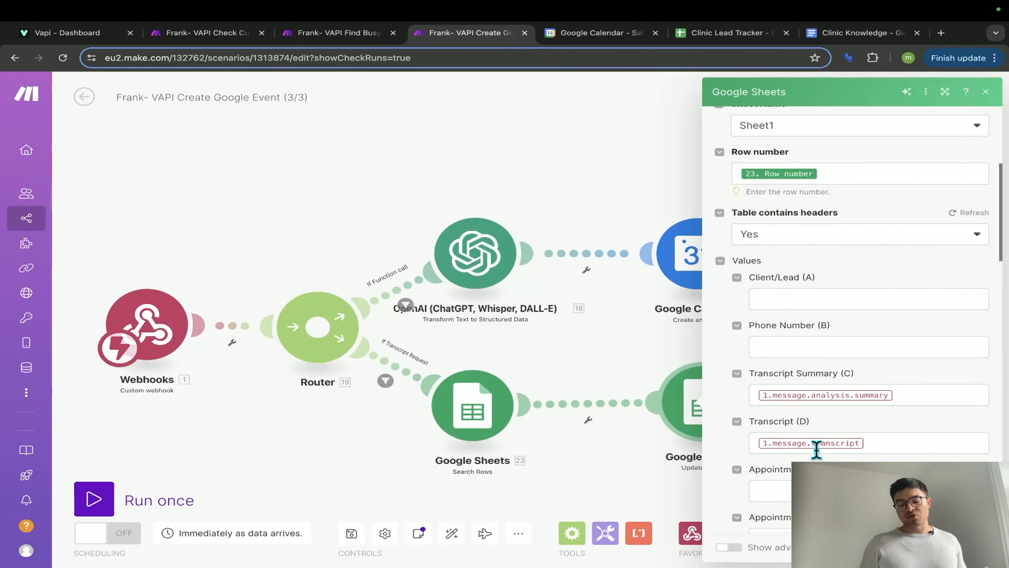
pyautogui.click(558, 462)
pyautogui.moveTo(368, 399); pyautogui.dragTo(372, 395)
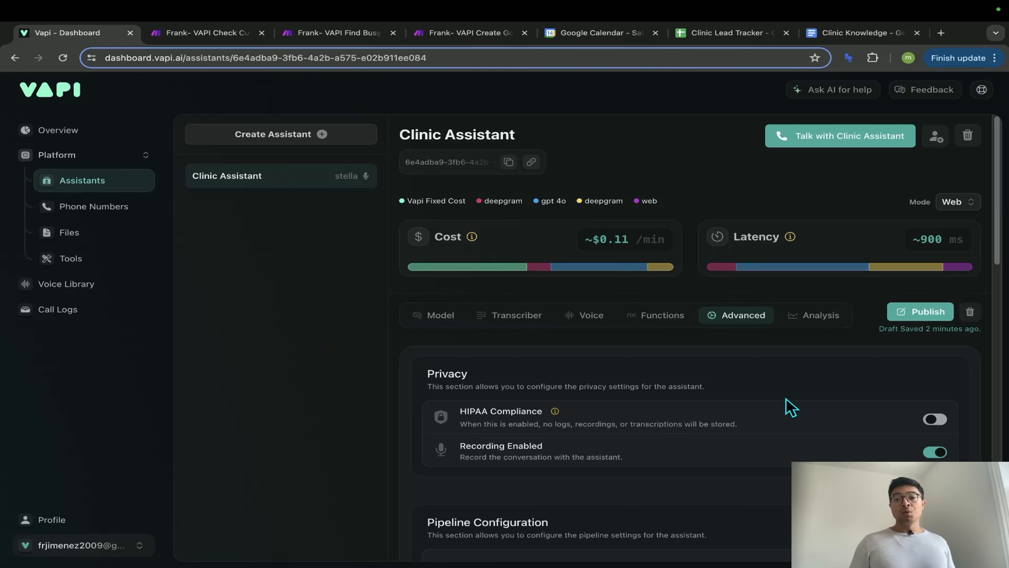
pyautogui.scroll(5, 784, 344)
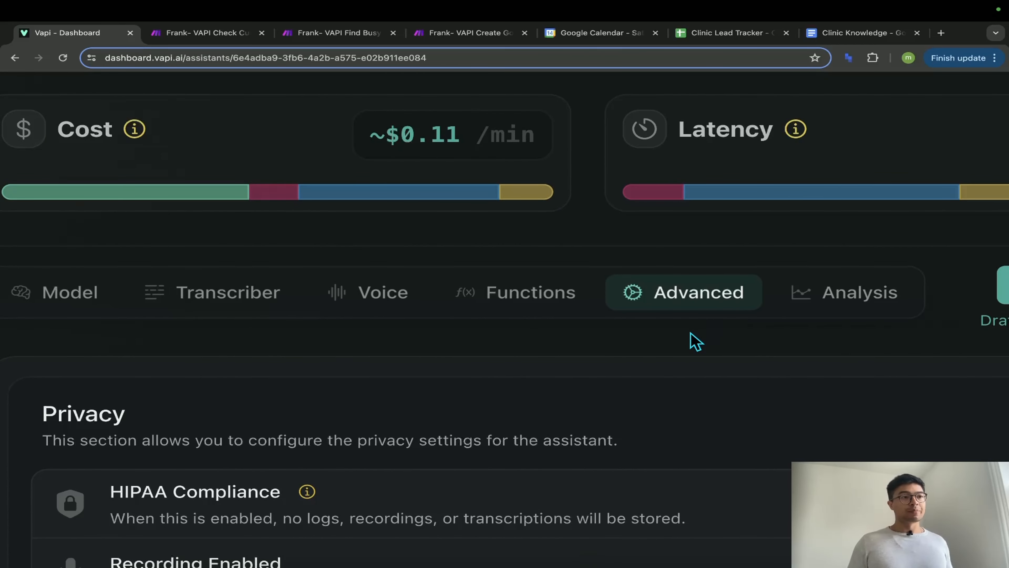
pyautogui.scroll(-5, 693, 342)
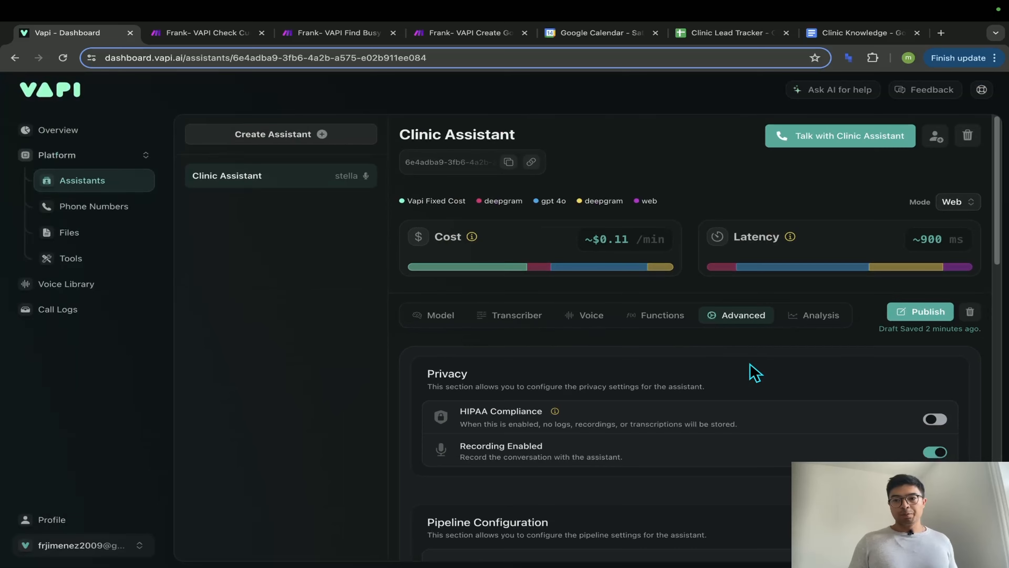
pyautogui.scroll(-2, 753, 375)
pyautogui.scroll(-2, 732, 379)
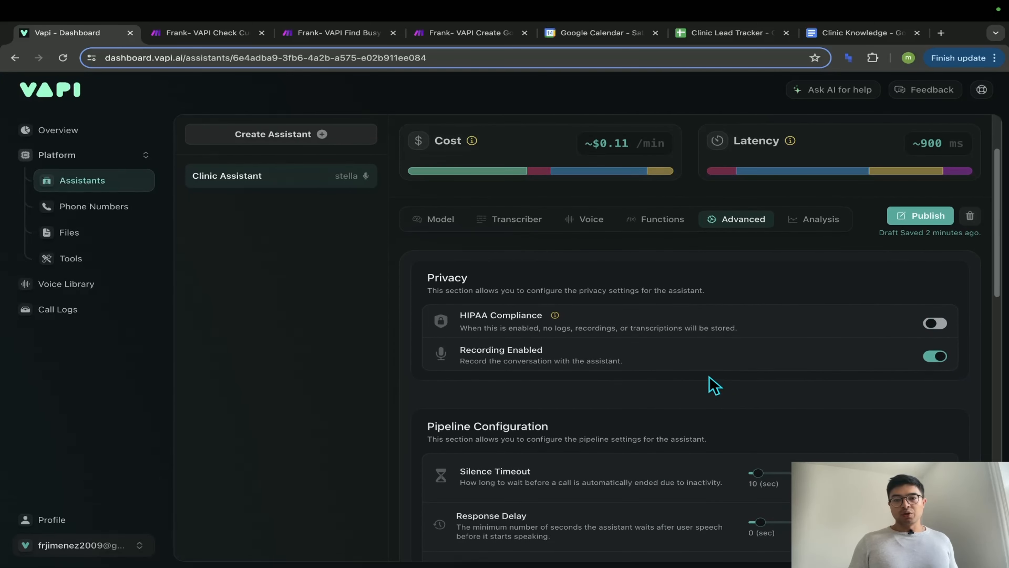
pyautogui.scroll(5, 711, 384)
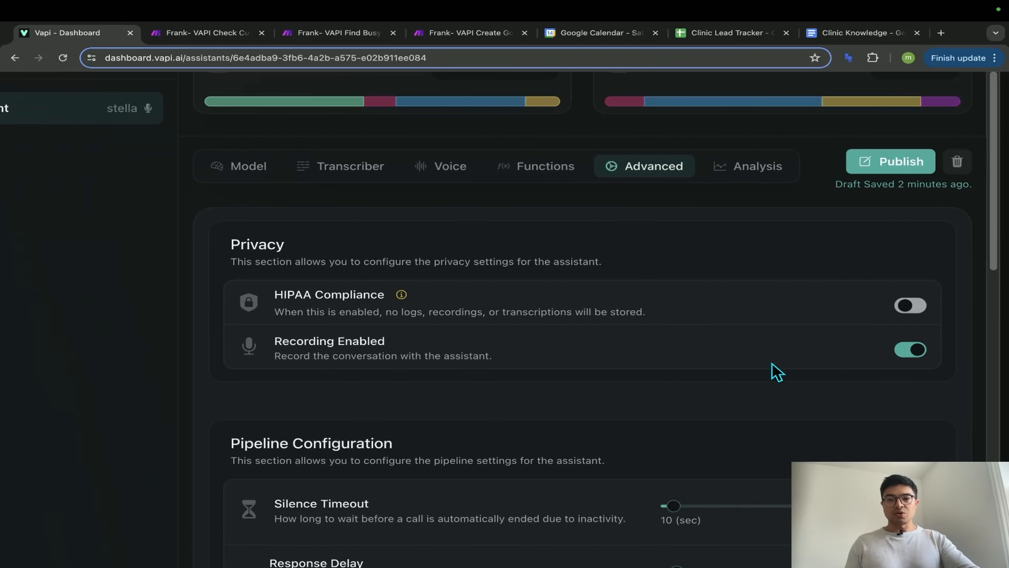
pyautogui.scroll(-6, 683, 387)
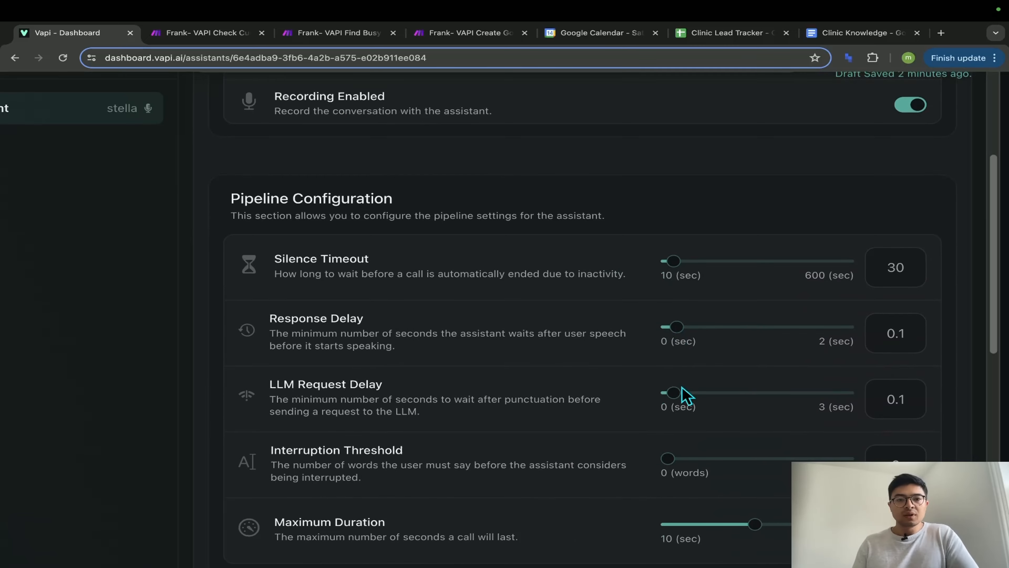
pyautogui.scroll(-3, 686, 396)
pyautogui.scroll(1, 679, 385)
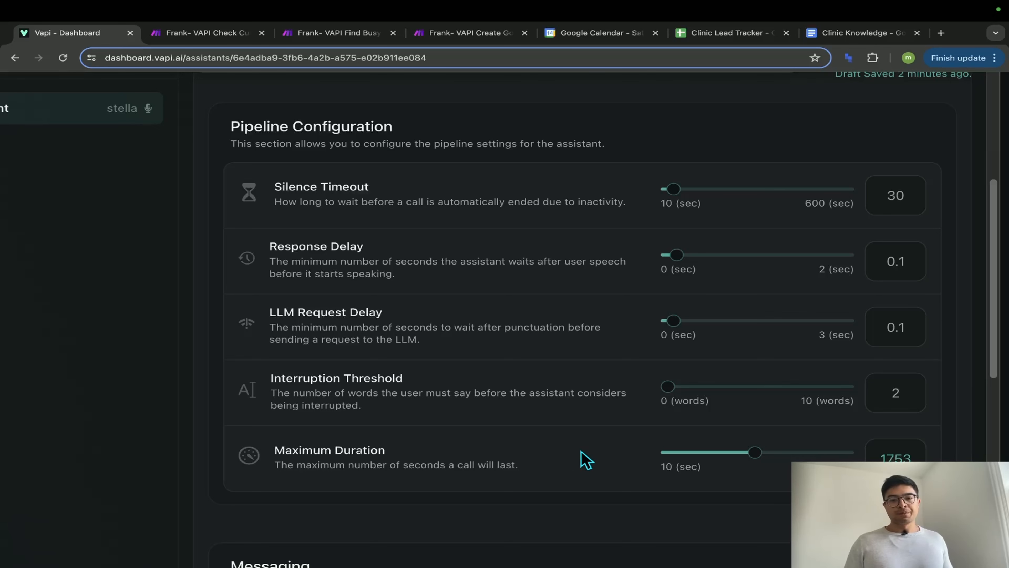
pyautogui.scroll(-10, 585, 460)
# - Select the full Server URL on Vapi's Advanced tab, then go to the Create Google Event scenario
pyautogui.scroll(-1, 585, 472)
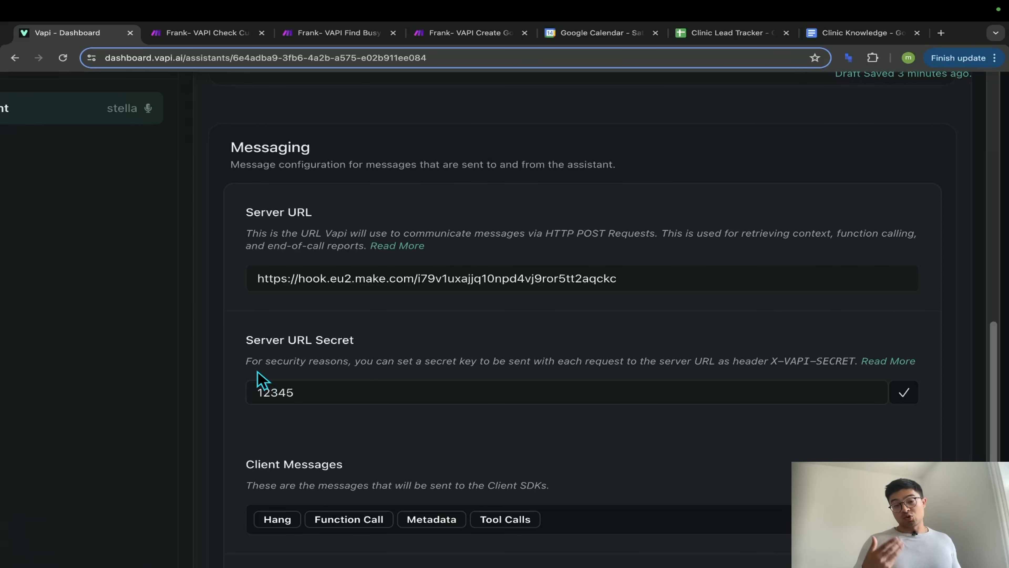
pyautogui.tripleClick(573, 279)
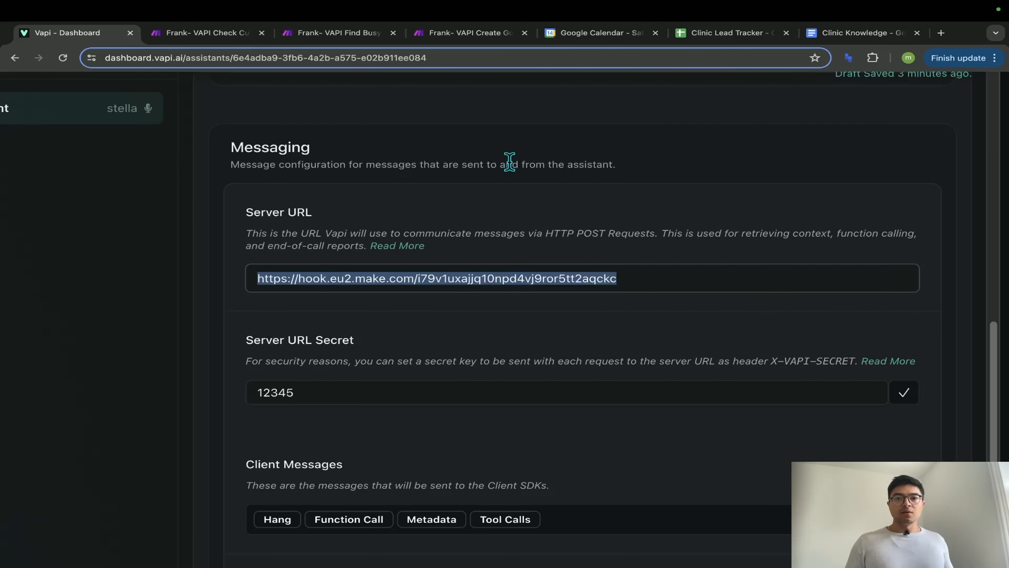
pyautogui.click(471, 33)
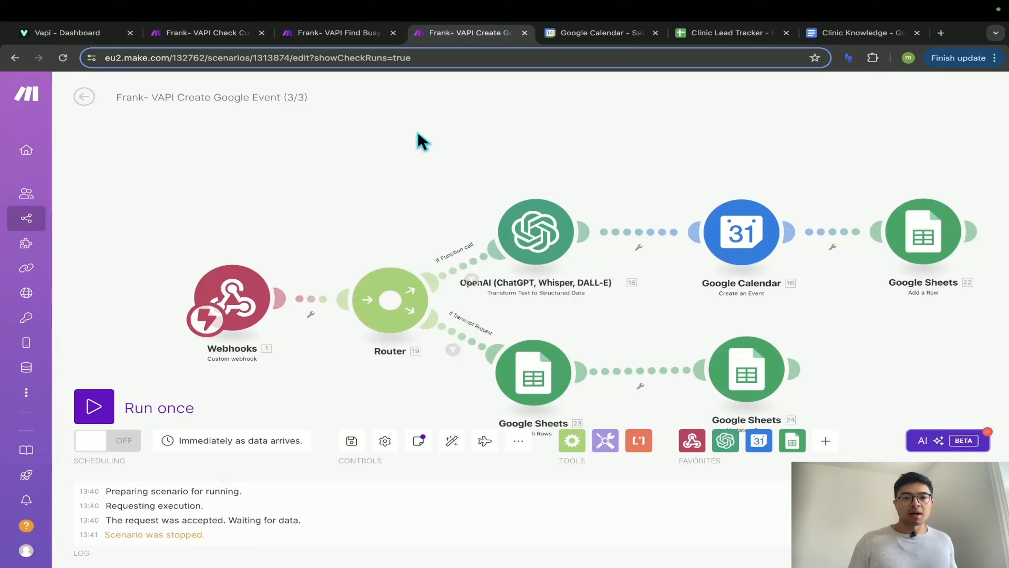
# - Copy the Create Google Event webhook address to the clipboard and return to the Vapi dashboard
pyautogui.click(229, 298)
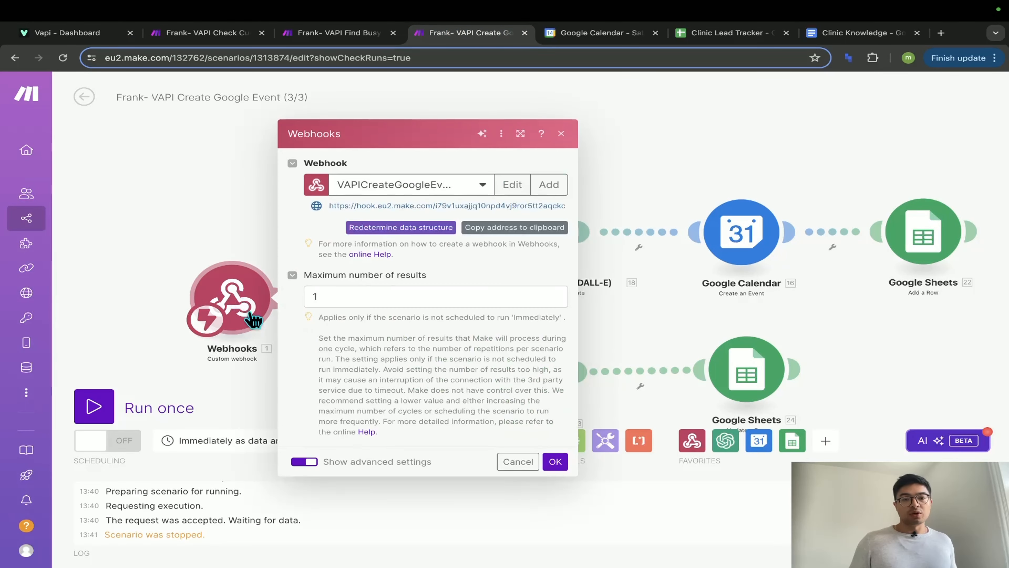
pyautogui.click(493, 228)
pyautogui.click(180, 242)
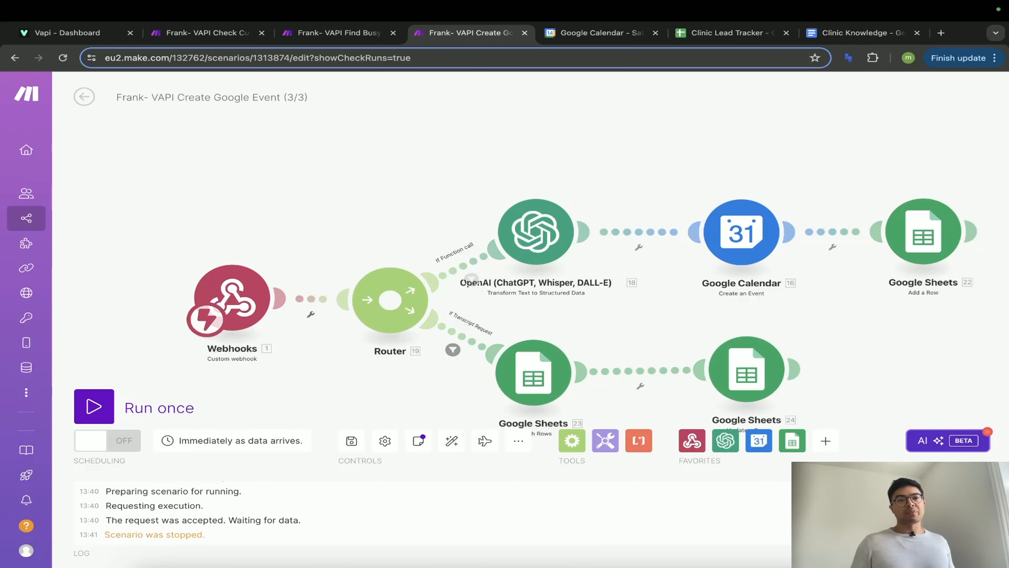
pyautogui.click(73, 38)
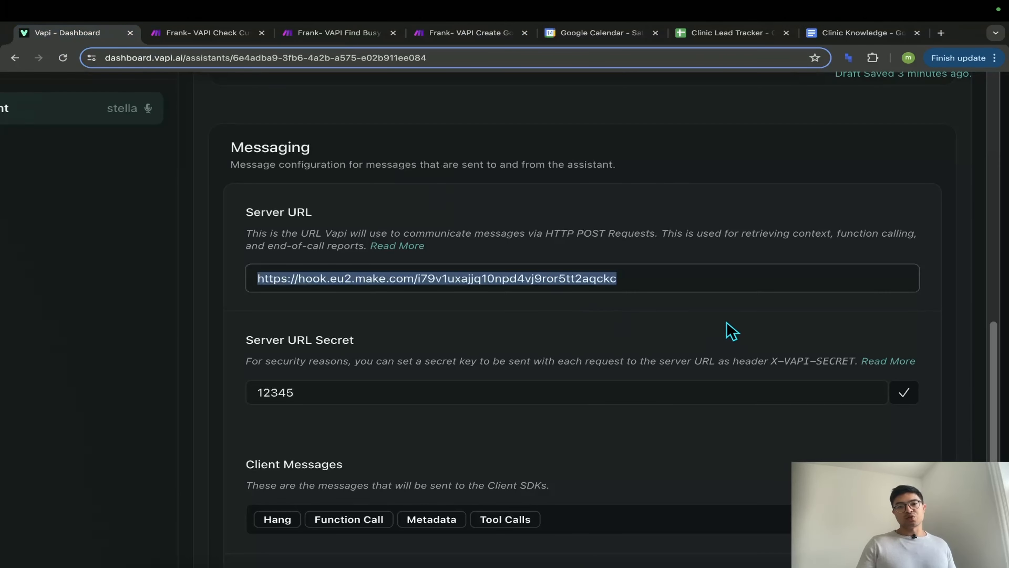
# - Replace the assistant's Server URL with the pasted Make webhook address
pyautogui.tripleClick(706, 282)
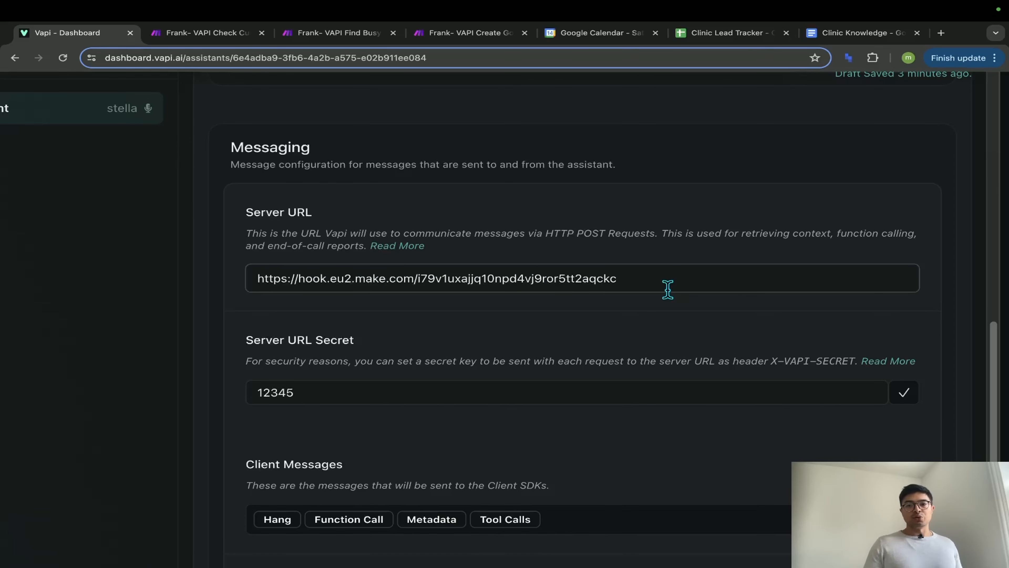
pyautogui.scroll(-1, 451, 380)
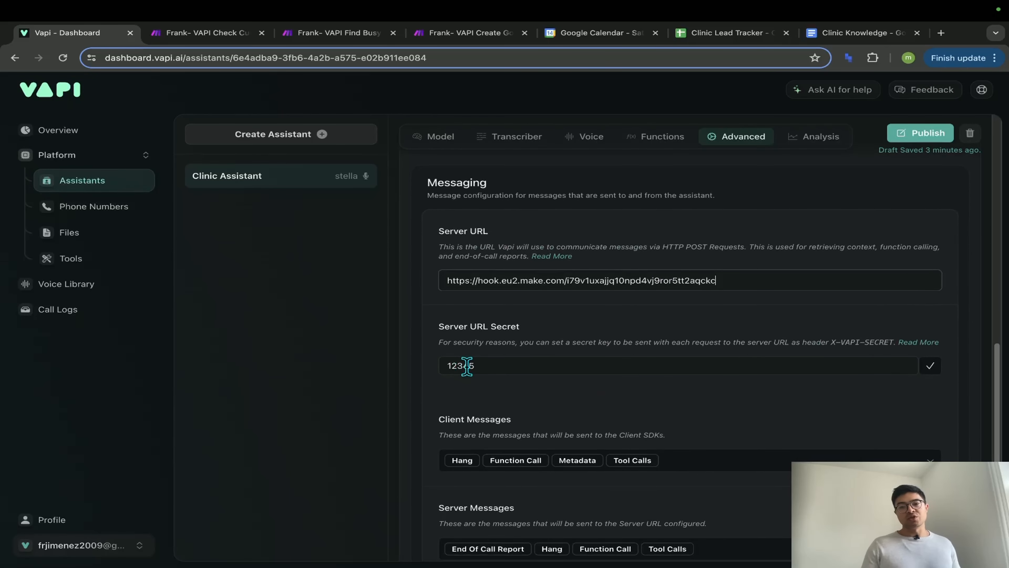
pyautogui.scroll(-5, 520, 388)
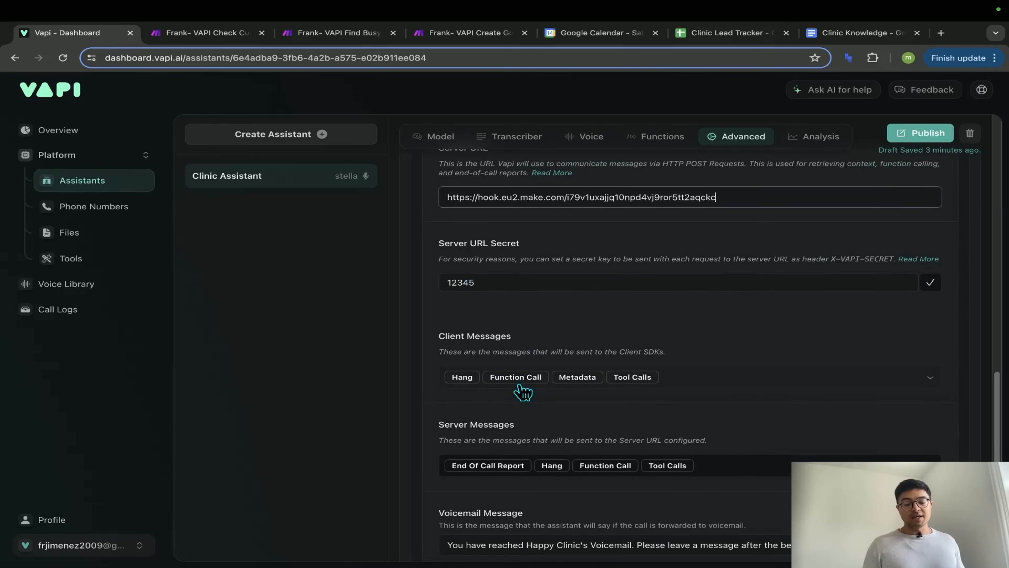
pyautogui.scroll(5, 676, 408)
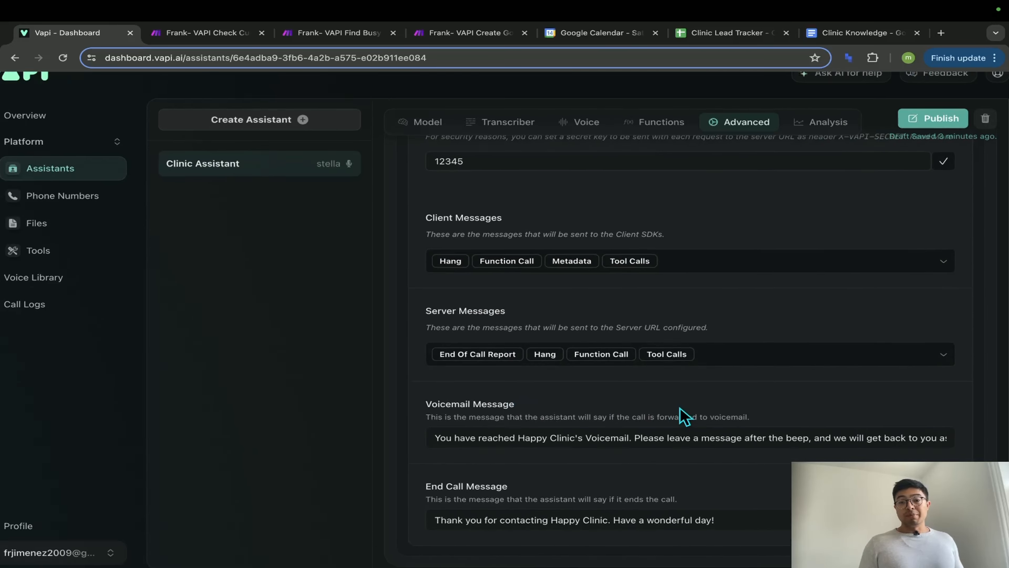
pyautogui.scroll(-5, 685, 417)
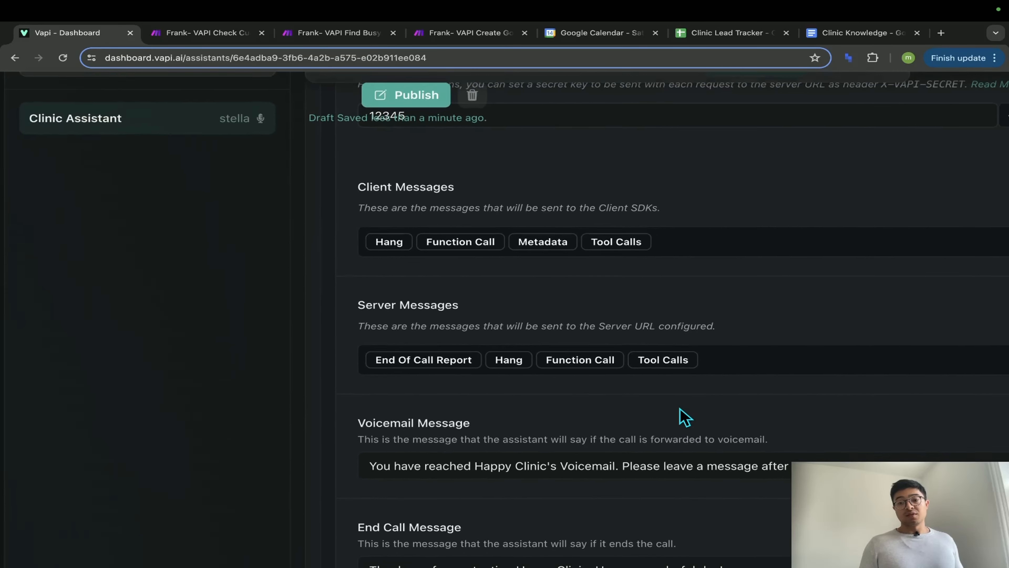
pyautogui.hscroll(3, 669, 415)
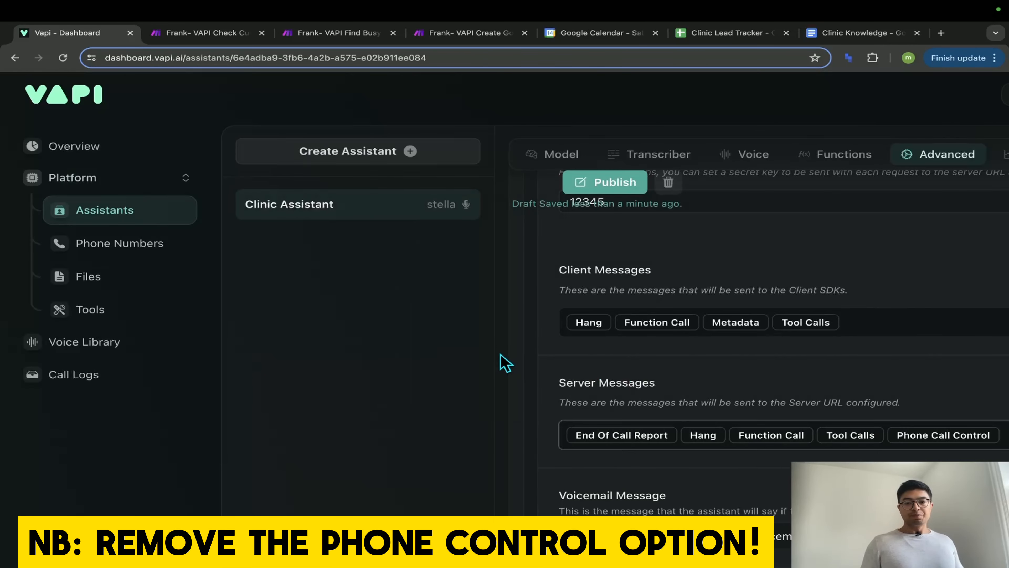
# - Review the Server Messages and Client Messages selections, leaving both unchanged
pyautogui.click(615, 434)
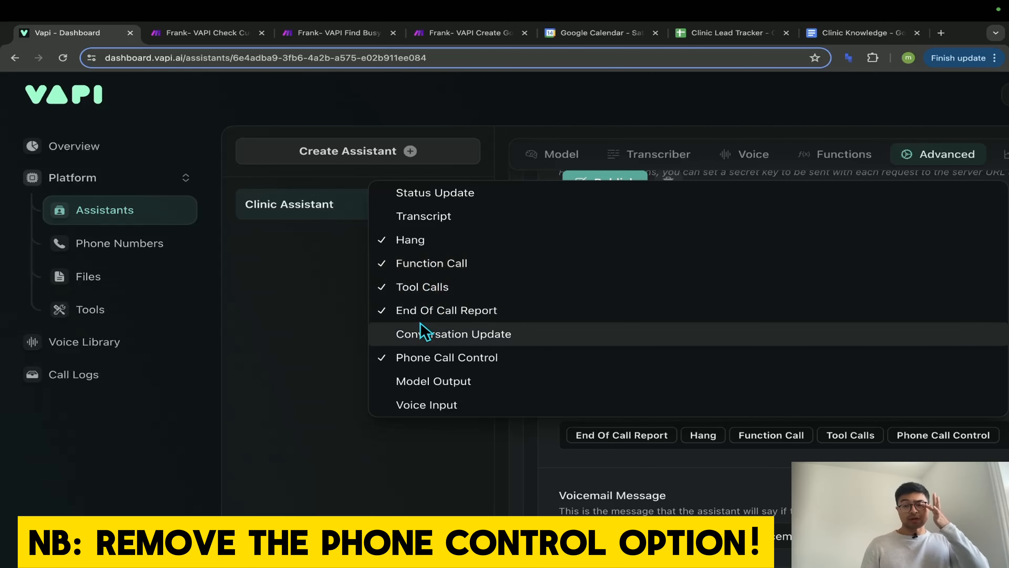
pyautogui.click(478, 456)
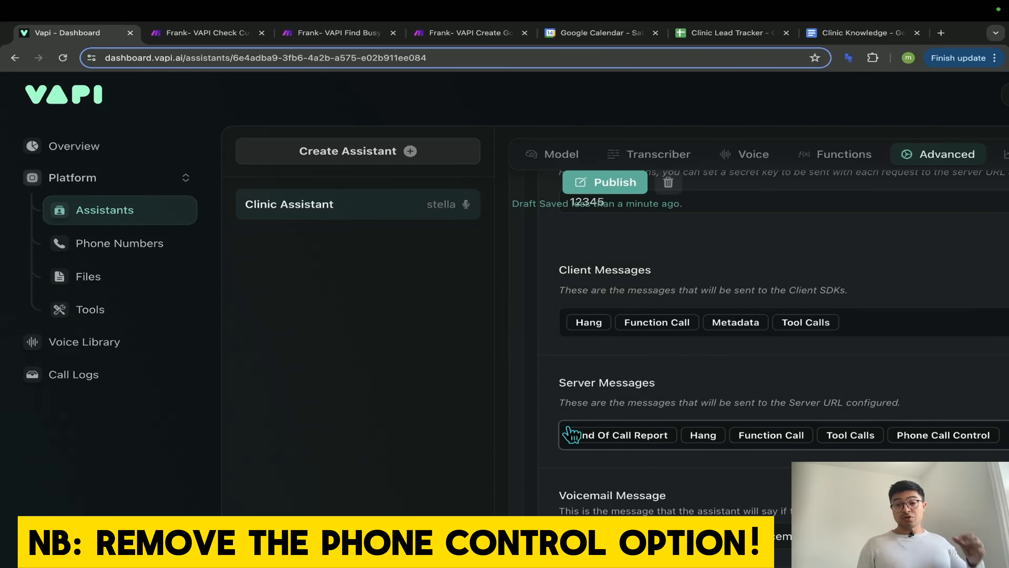
pyautogui.press('super+minus')
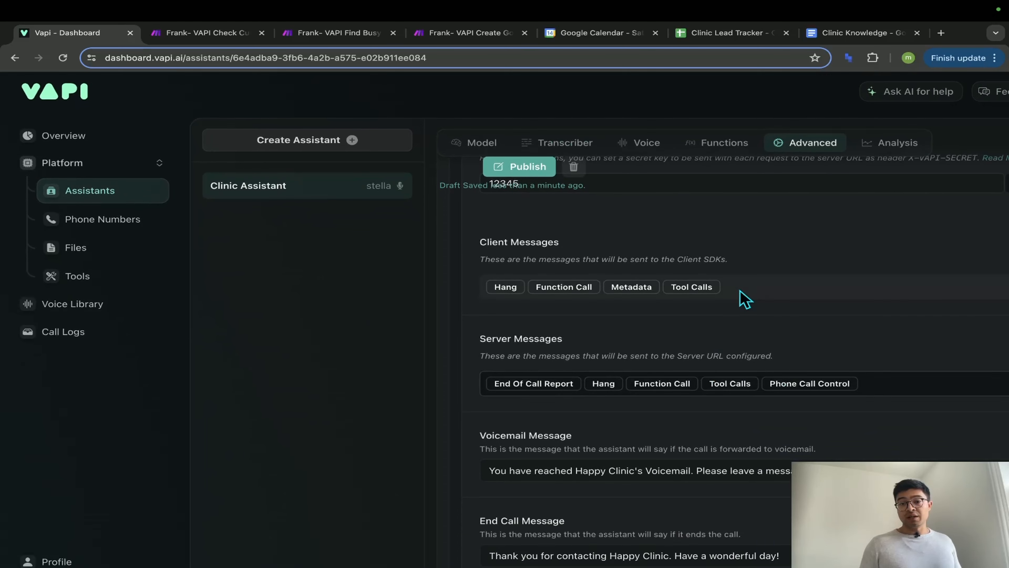
pyautogui.click(742, 294)
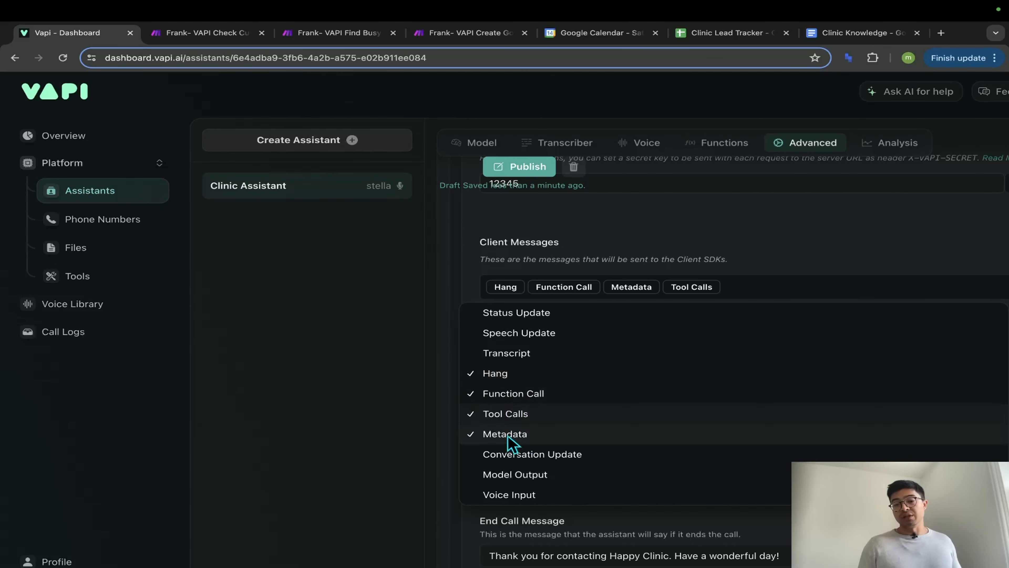
pyautogui.click(442, 388)
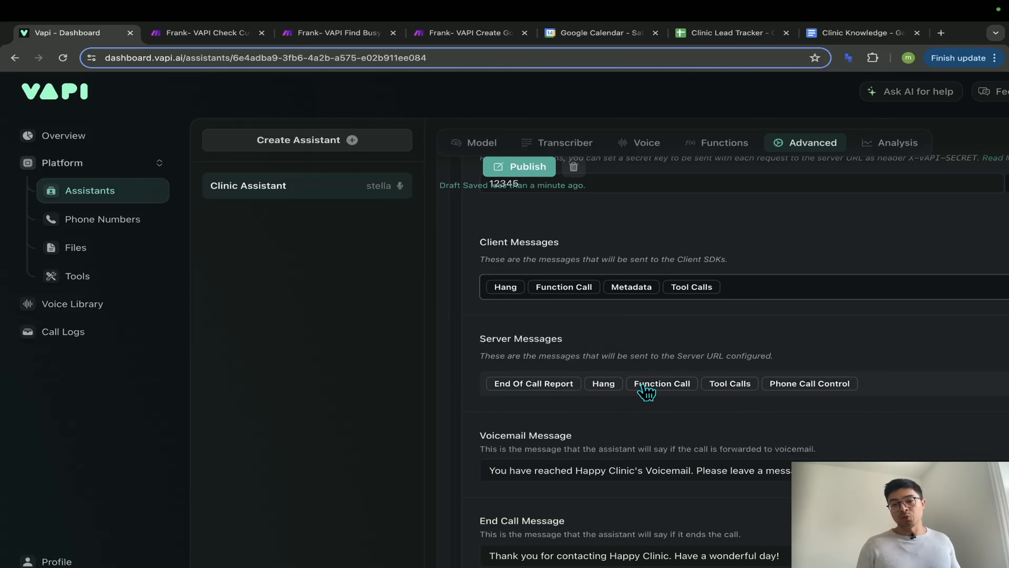
pyautogui.press('super+minus')
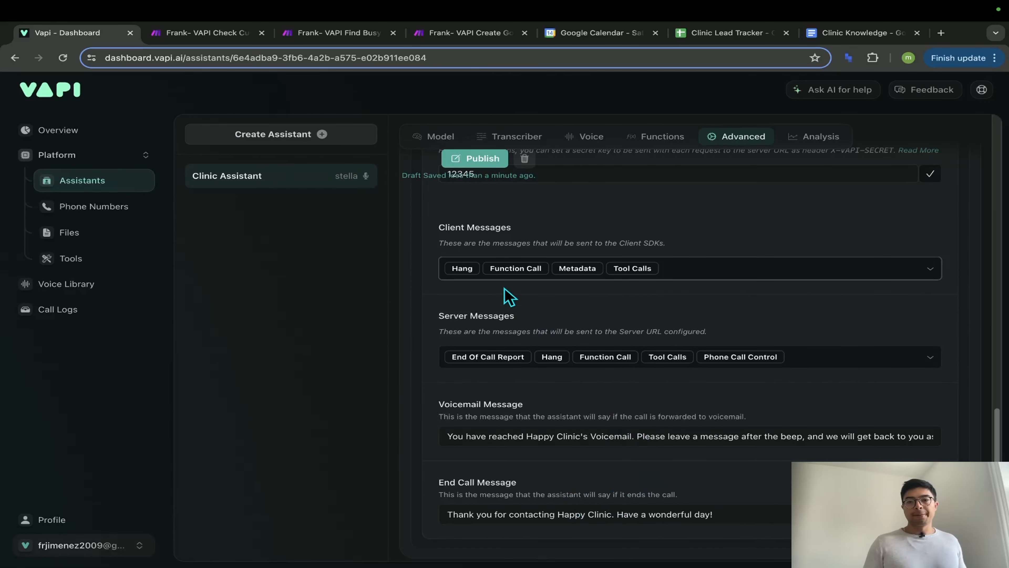
pyautogui.scroll(5, 510, 296)
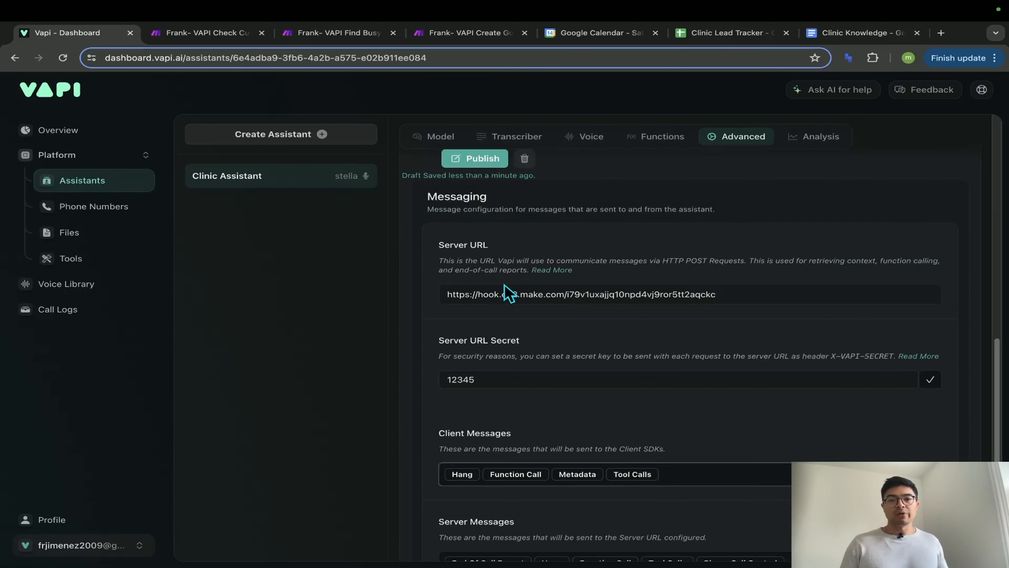
# - Publish the Clinic Assistant's changes and bring up its Analysis settings
pyautogui.click(482, 159)
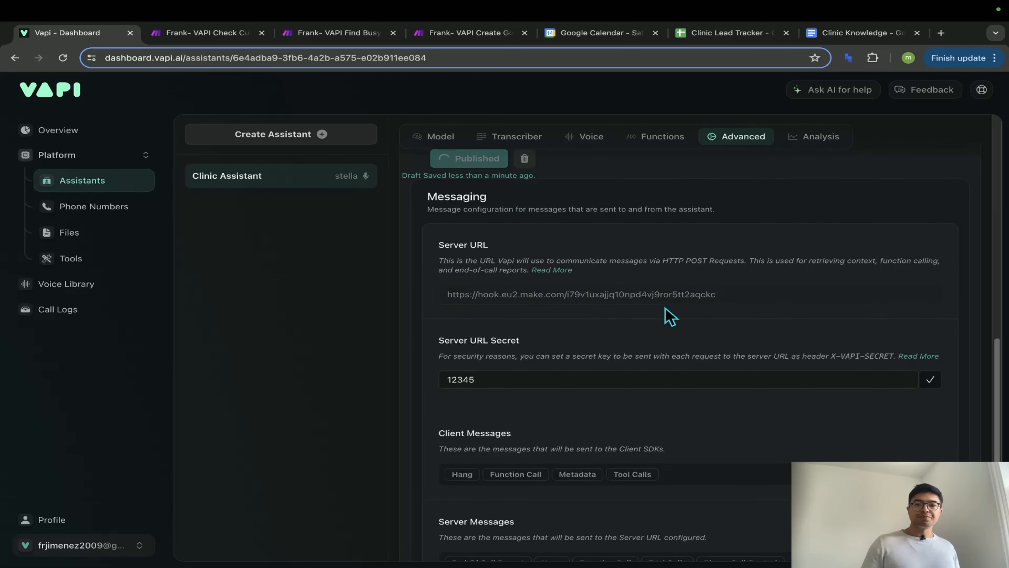
pyautogui.click(821, 139)
pyautogui.scroll(5, 544, 417)
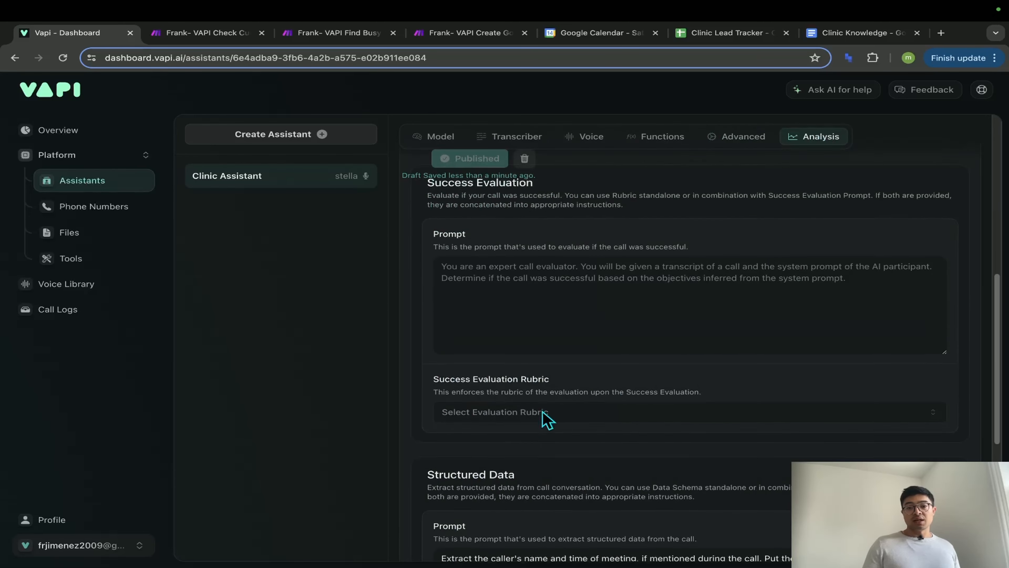
pyautogui.scroll(10, 544, 418)
pyautogui.scroll(-3, 541, 414)
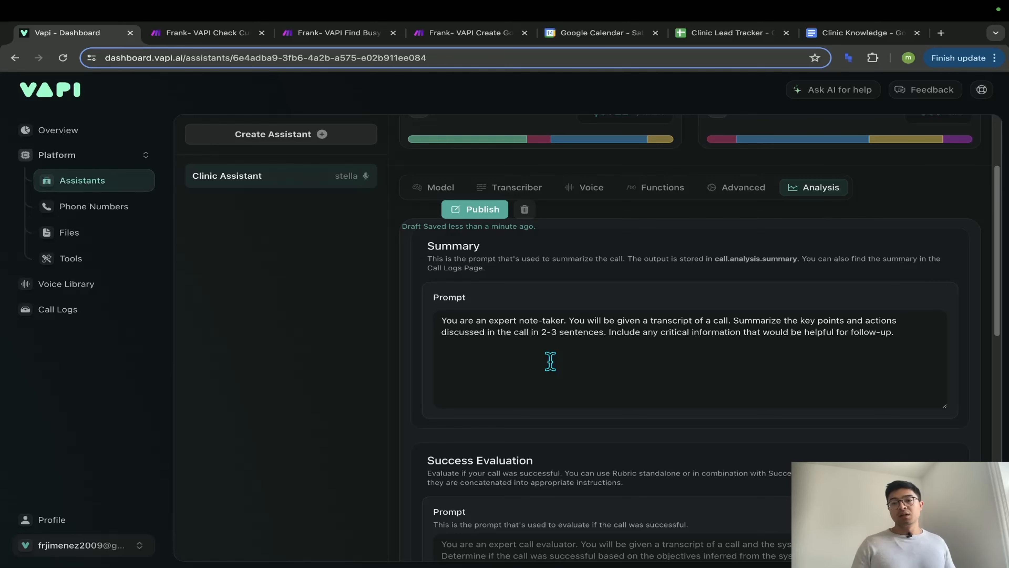
# - Review the Summary and Success Evaluation prompts, then the Structured Data prompt and appointmentTime string schema
pyautogui.press('super+equal')
pyautogui.press('super+equal')
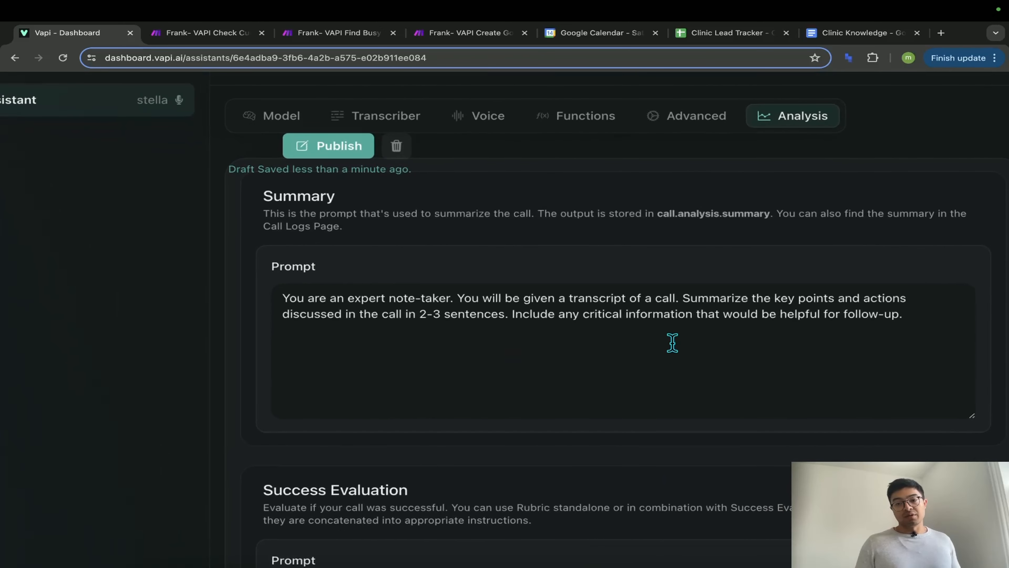
pyautogui.scroll(-8, 518, 372)
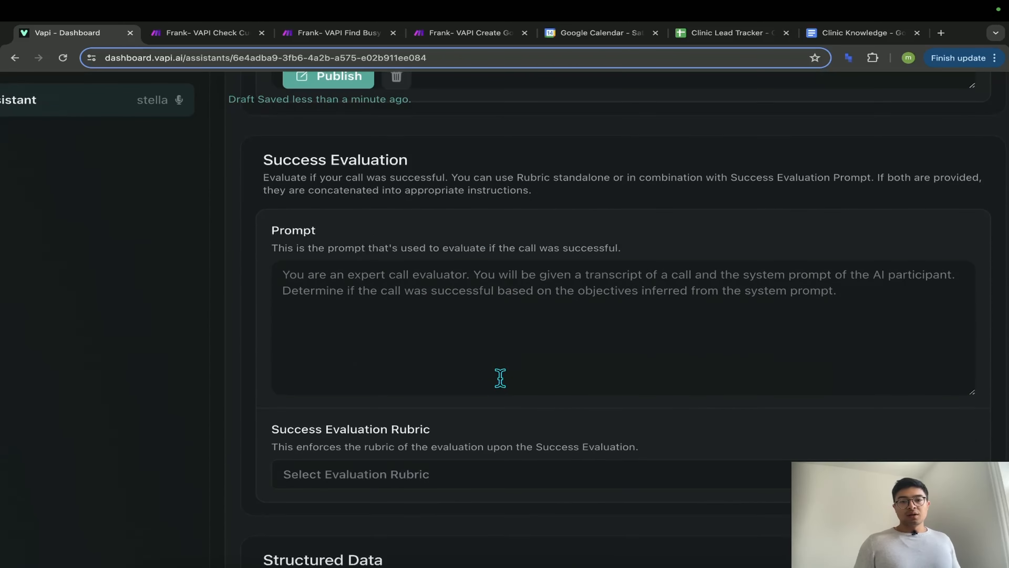
pyautogui.scroll(-1, 500, 378)
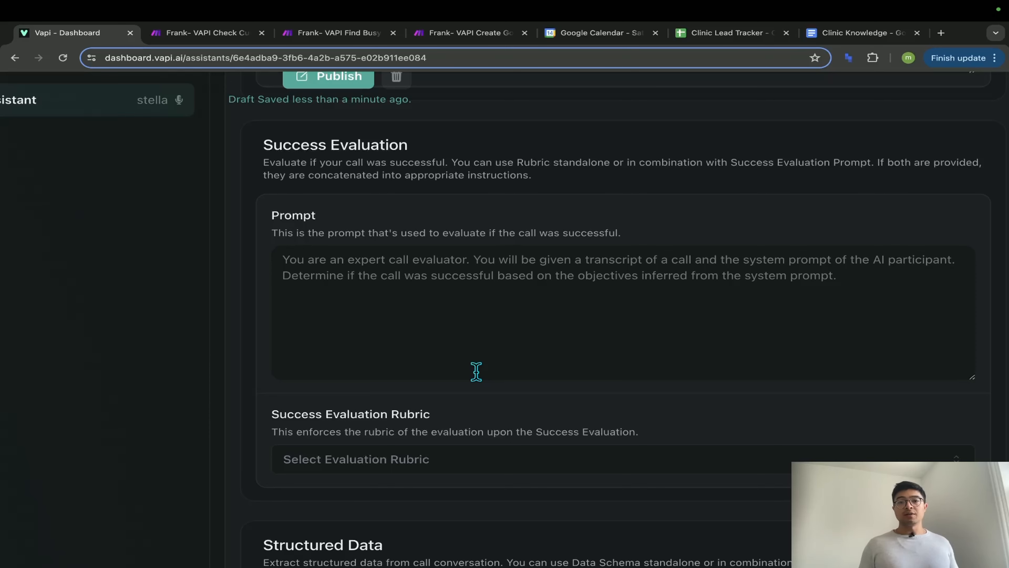
pyautogui.scroll(-2, 477, 371)
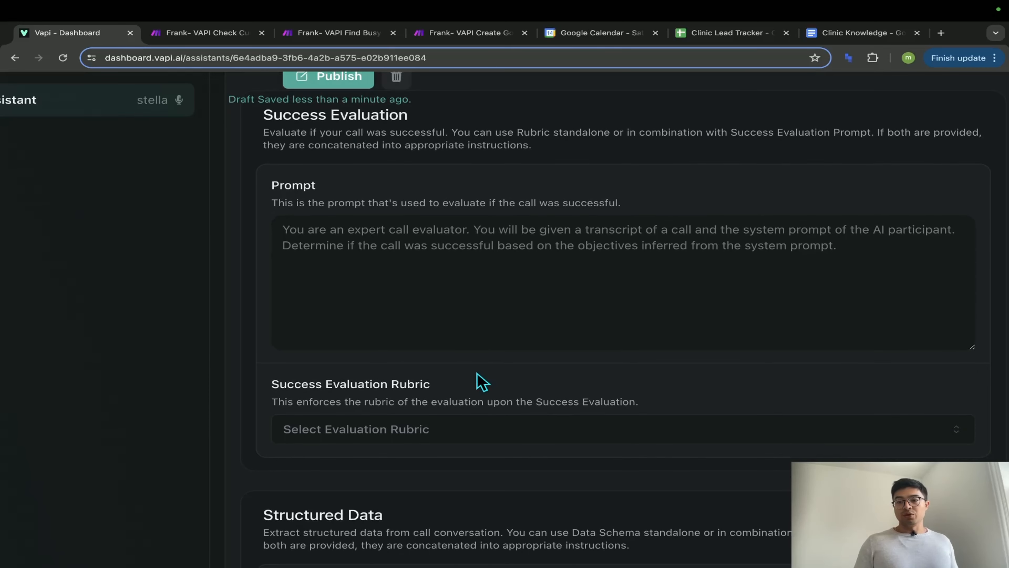
pyautogui.scroll(-5, 480, 383)
pyautogui.scroll(-7, 496, 399)
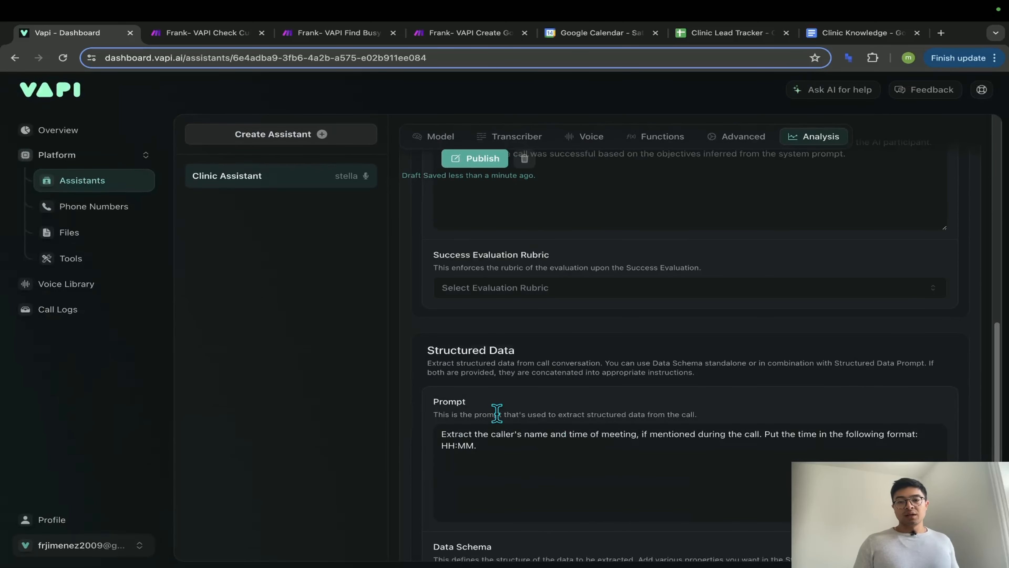
pyautogui.scroll(1, 497, 413)
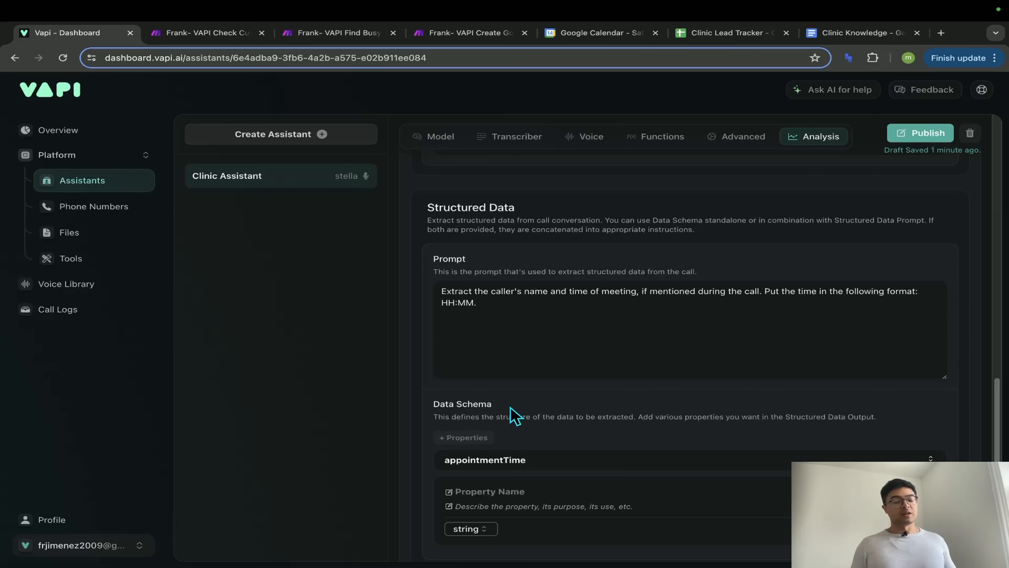
pyautogui.scroll(-1, 532, 421)
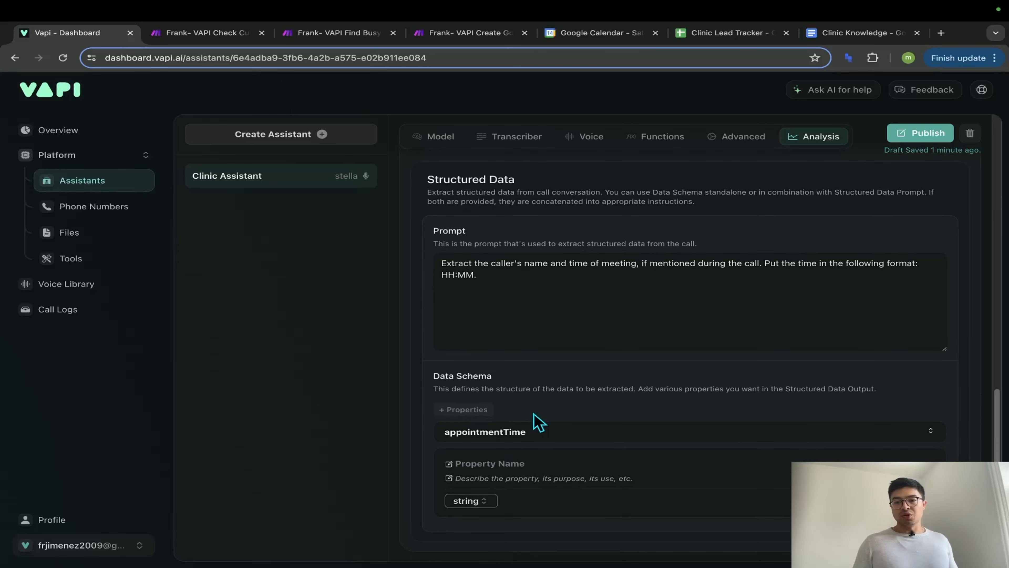
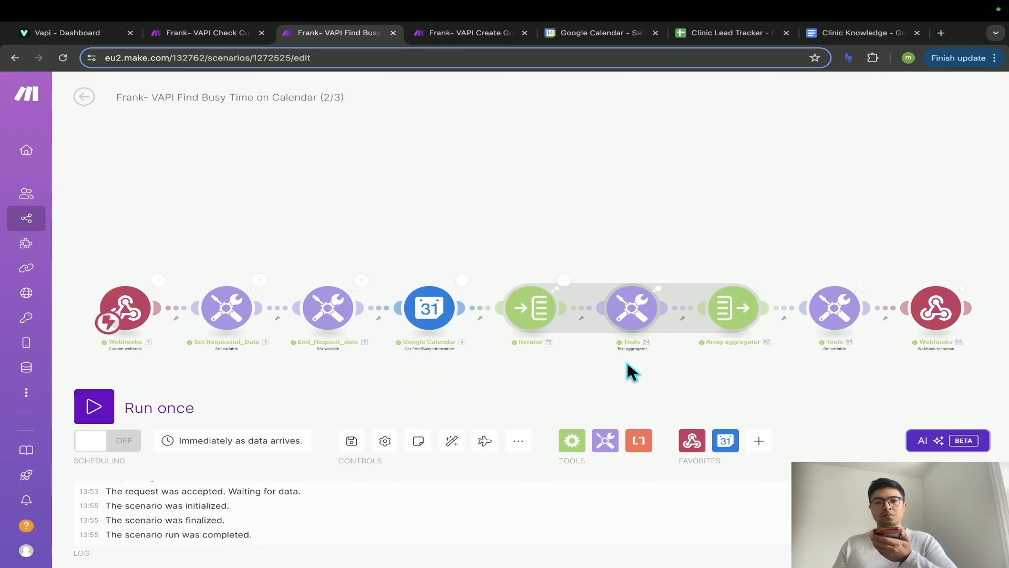
# - Bring up Google Calendar's 15 June 2024 day view to check the booked events
pyautogui.click(600, 33)
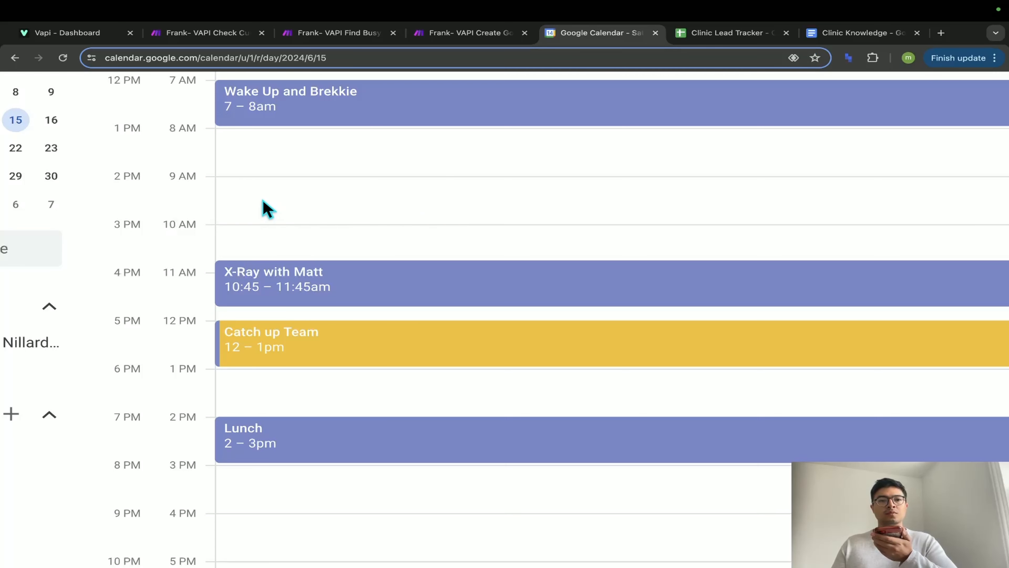
# - Run the Create Google Event scenario once, waiting for new call data
pyautogui.click(462, 35)
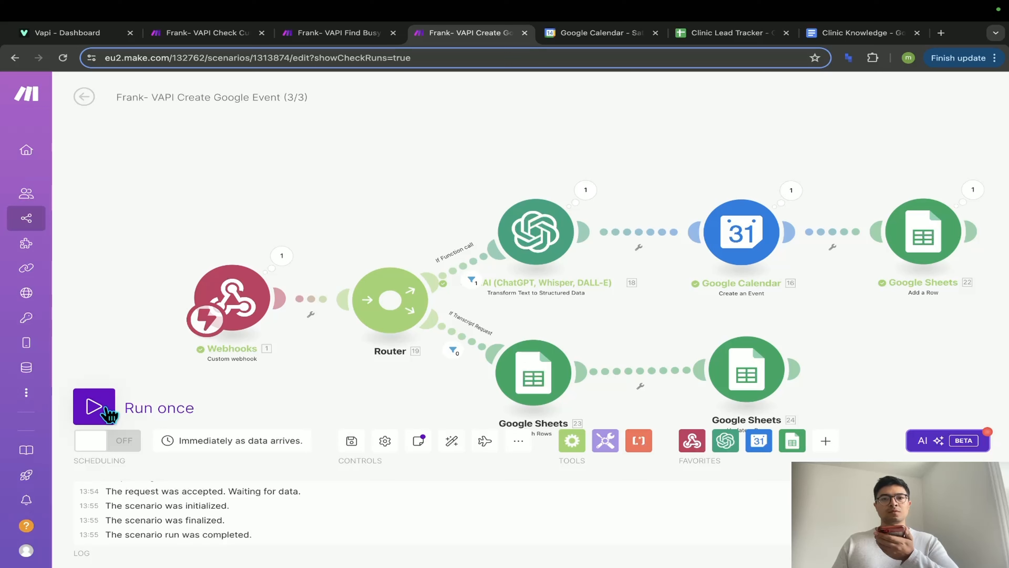
pyautogui.click(107, 413)
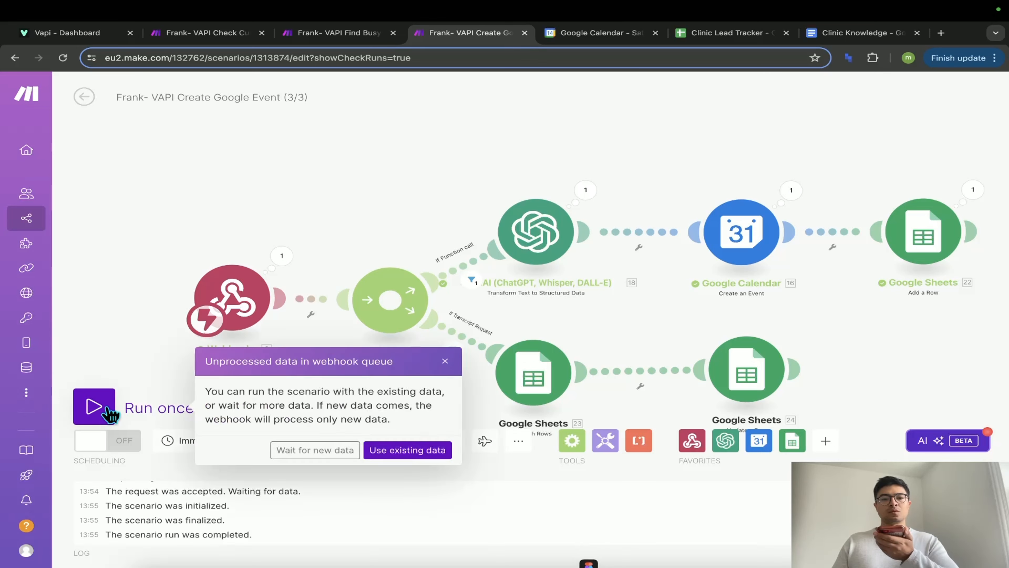
pyautogui.click(312, 449)
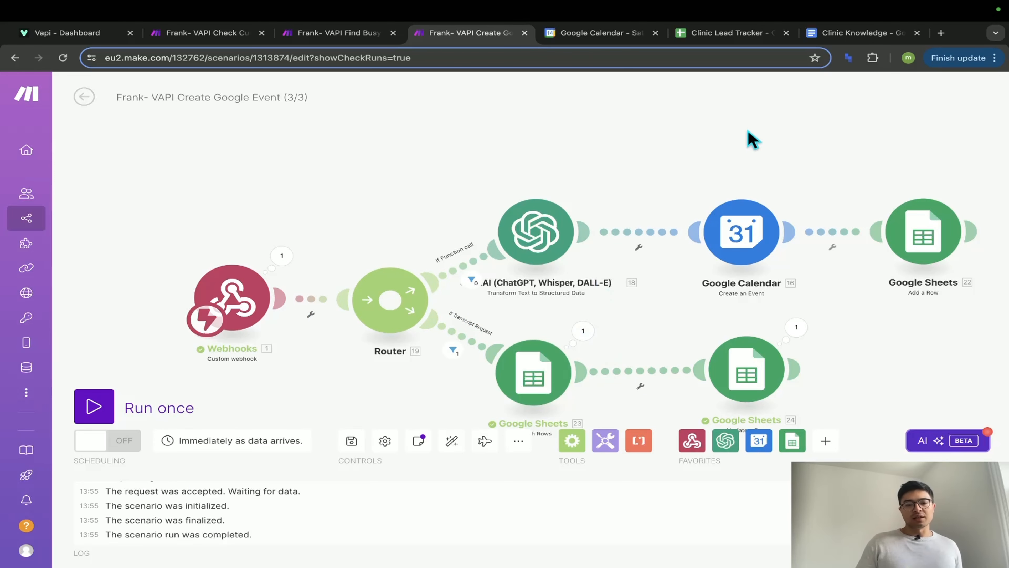
# - In the Clinic Lead Tracker, inspect row 3's caller phone number and call summary
pyautogui.click(739, 32)
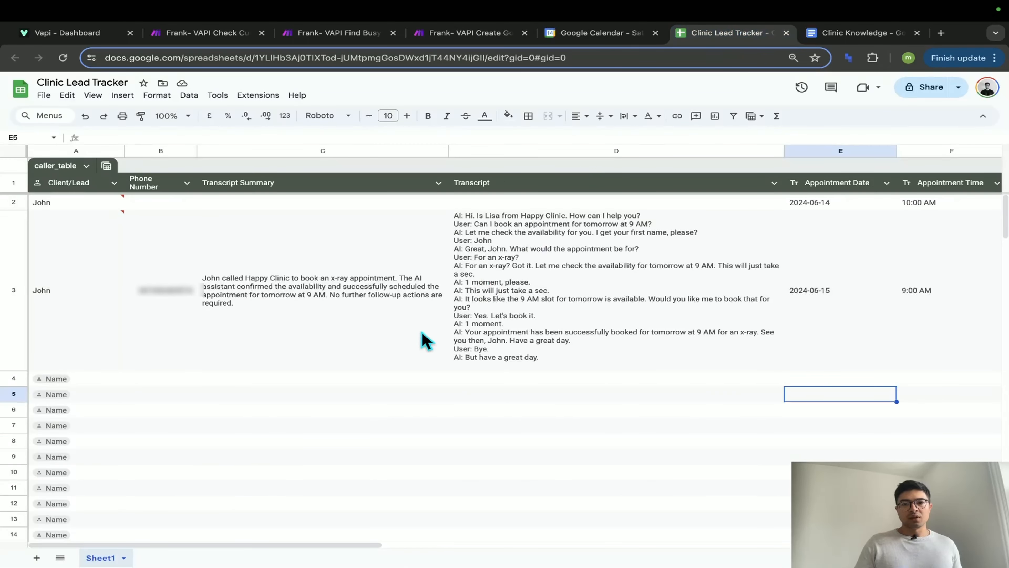
pyautogui.scroll(5, 84, 339)
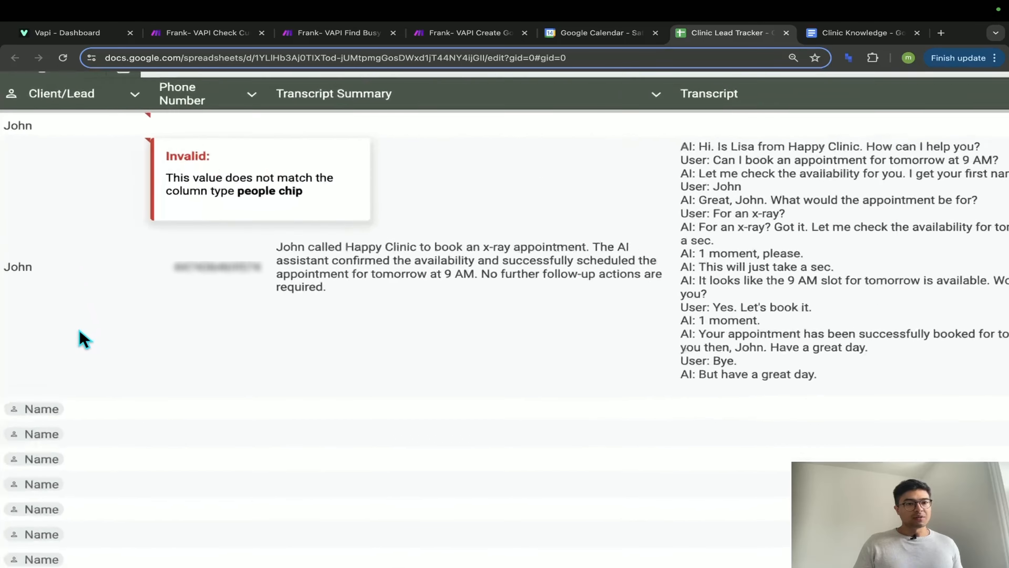
pyautogui.hscroll(-2, 84, 339)
pyautogui.scroll(1, 81, 330)
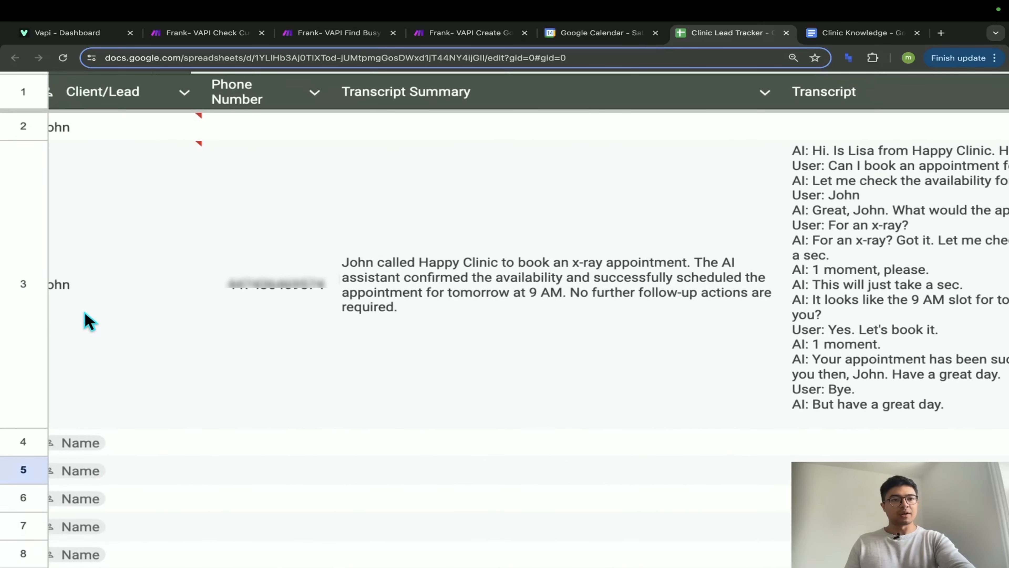
pyautogui.hscroll(3, 189, 315)
pyautogui.click(170, 324)
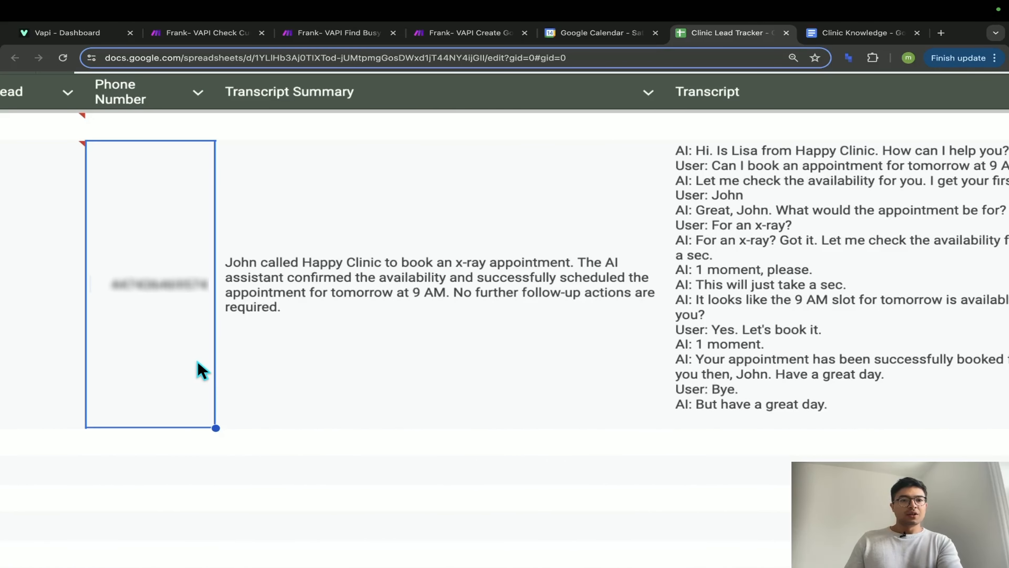
pyautogui.hscroll(3, 198, 367)
pyautogui.click(303, 339)
# - Check row 3's transcript, appointment date 2024-06-15 and time 9:00 AM, restoring normal zoom
pyautogui.hscroll(5, 408, 340)
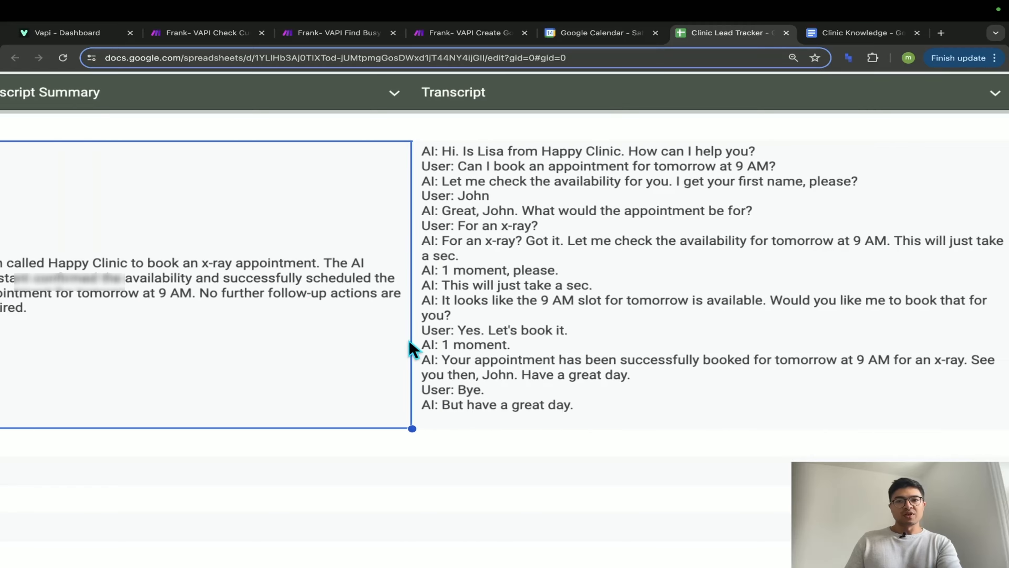
pyautogui.click(515, 326)
pyautogui.hscroll(12, 515, 325)
pyautogui.click(519, 333)
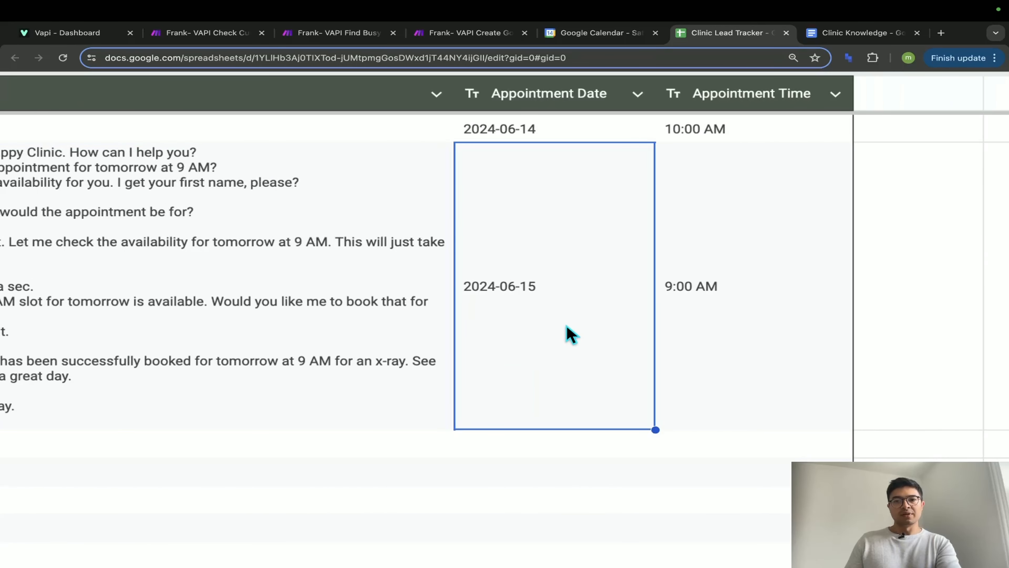
pyautogui.hscroll(2, 642, 338)
pyautogui.click(639, 342)
pyautogui.press('super+minus')
pyautogui.press('super+minus')
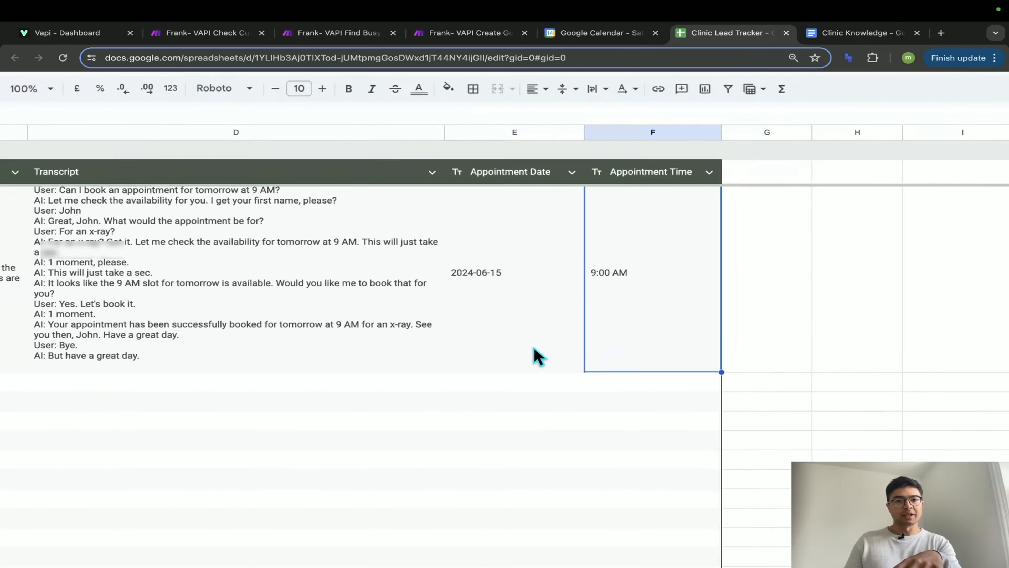
pyautogui.scroll(2, 481, 364)
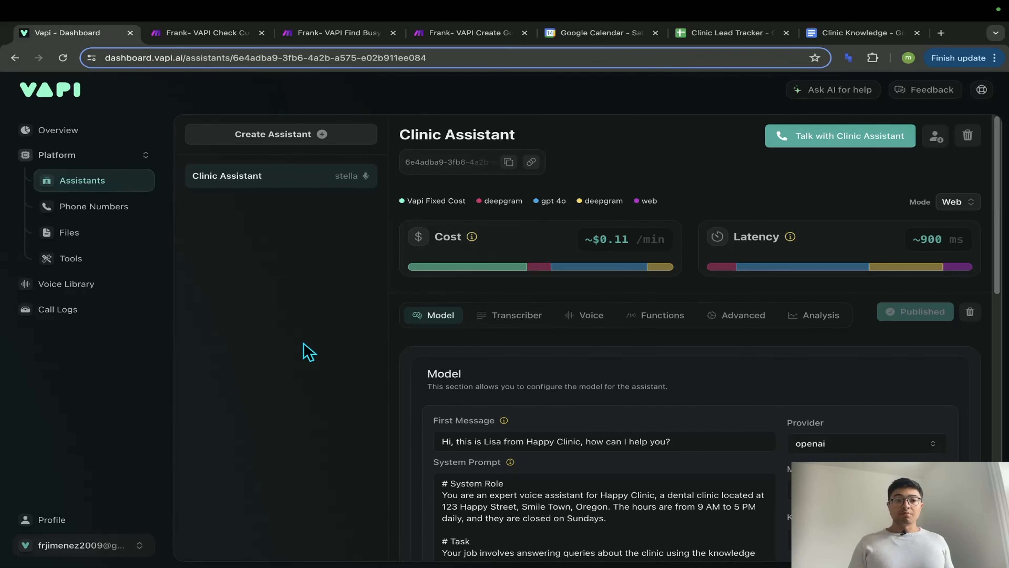
# - Show the uploaded Clinic Knowledge (6).pdf on Vapi's Files page
pyautogui.click(106, 241)
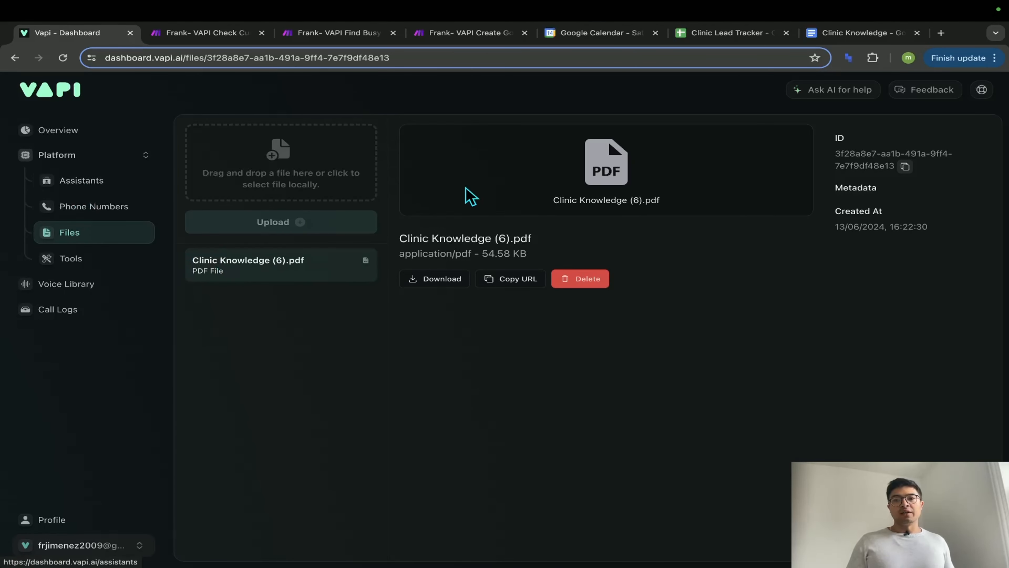
# - Scroll through the Clinic Knowledge doc's general information, emergency and patient care sections
pyautogui.click(862, 32)
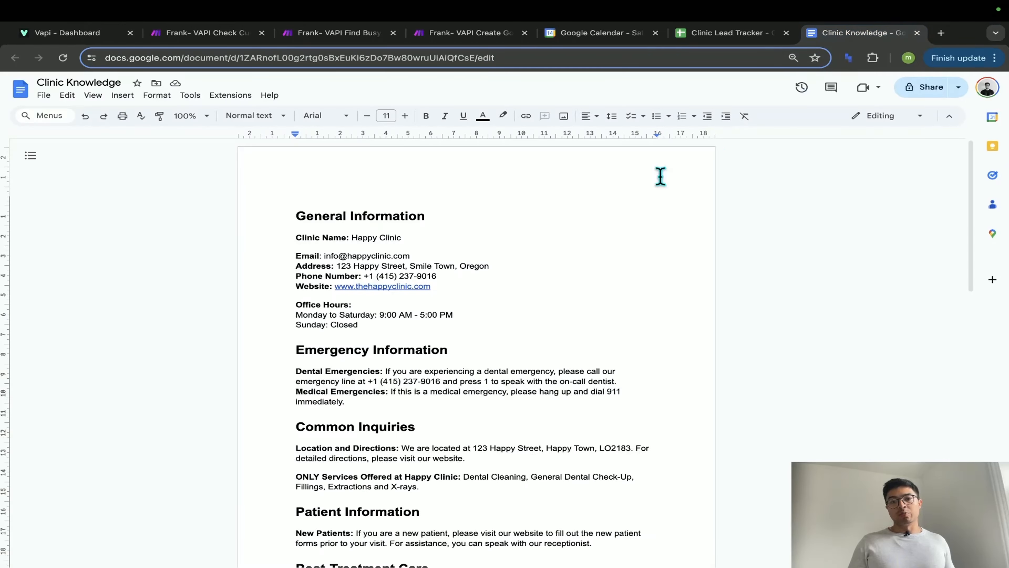
pyautogui.scroll(-3, 441, 357)
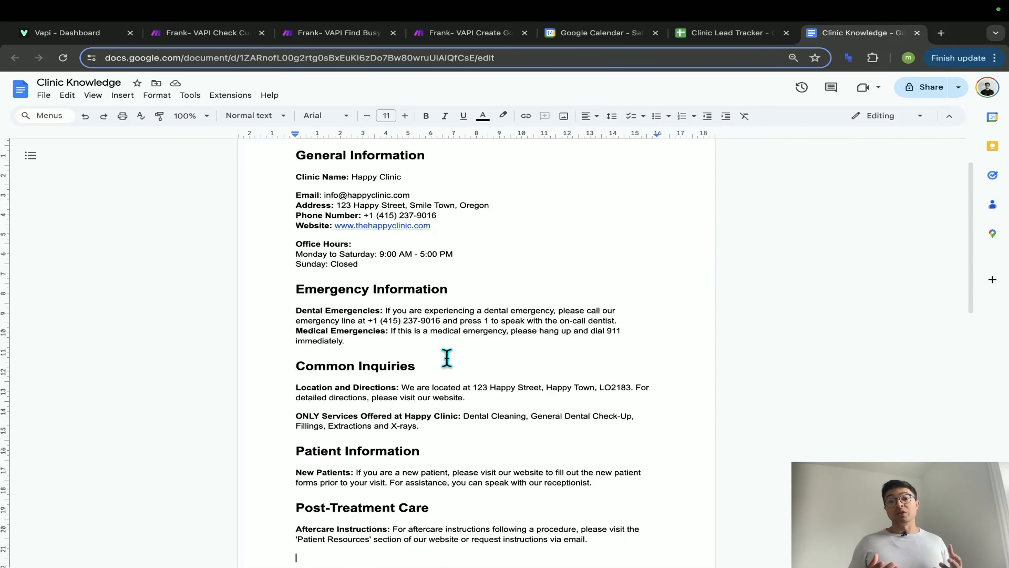
pyautogui.scroll(-1, 447, 358)
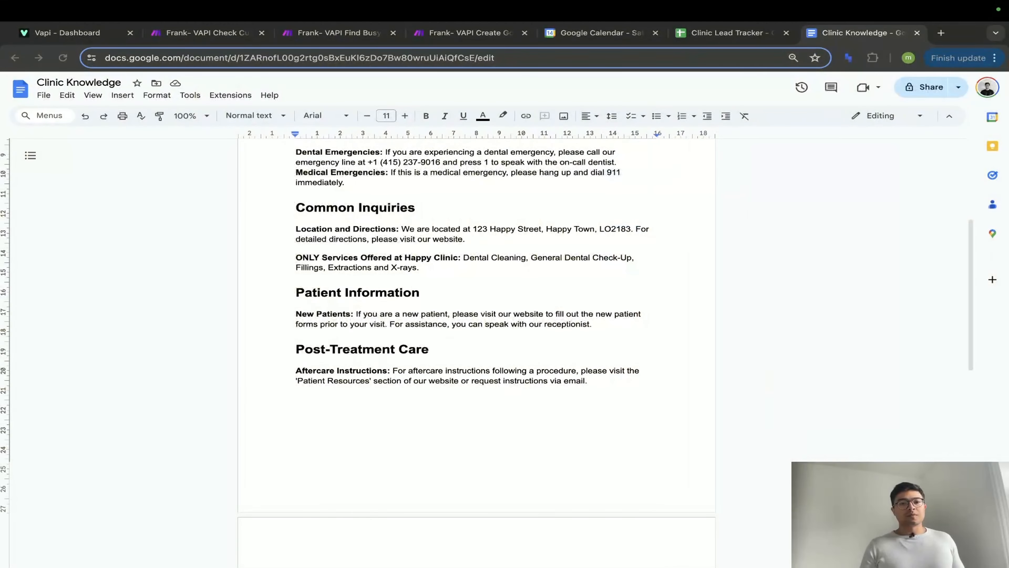
pyautogui.scroll(5, 450, 292)
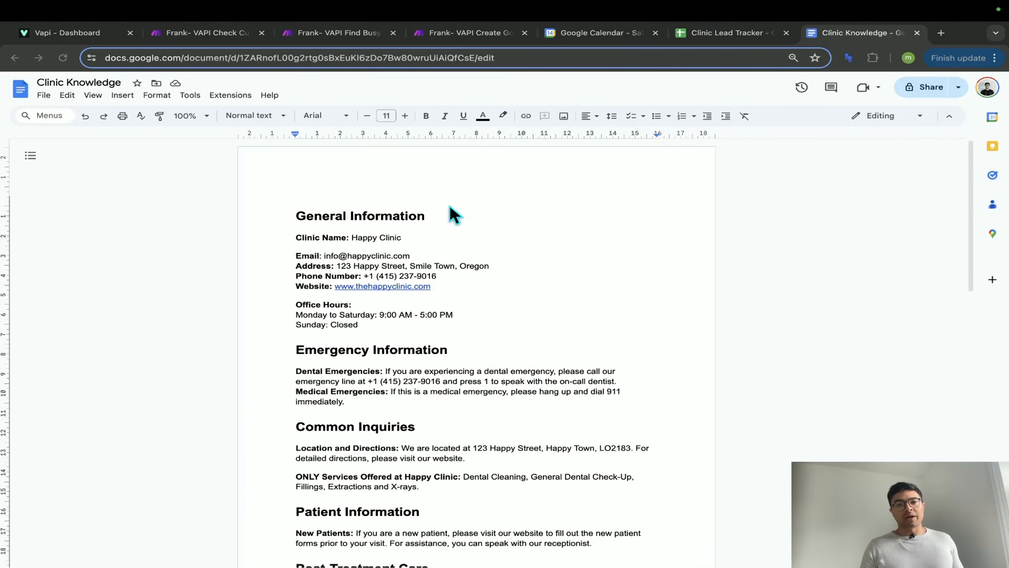
# - Start a live web test call with the Clinic Assistant from Vapi's Assistants page
pyautogui.click(80, 32)
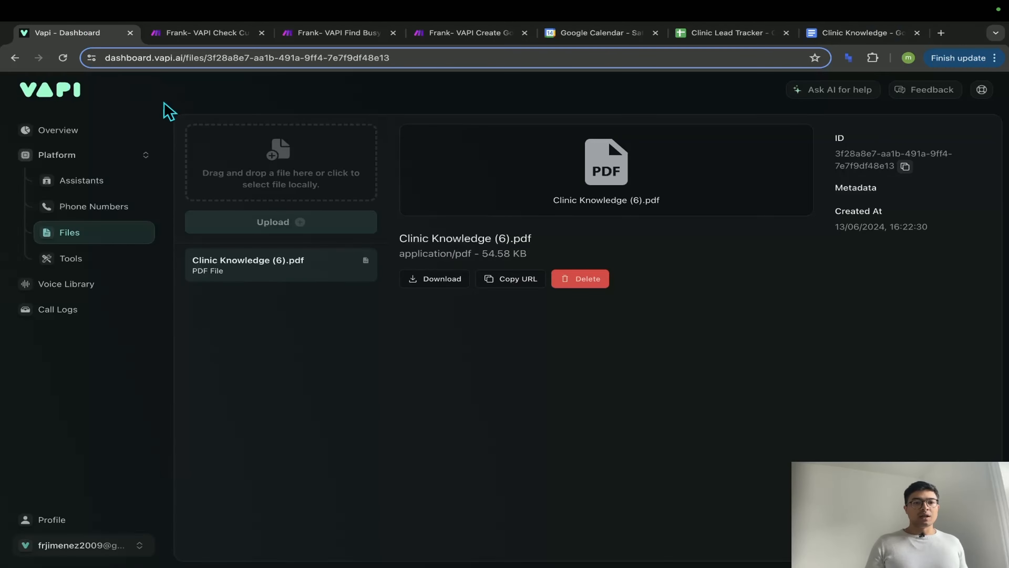
pyautogui.click(129, 193)
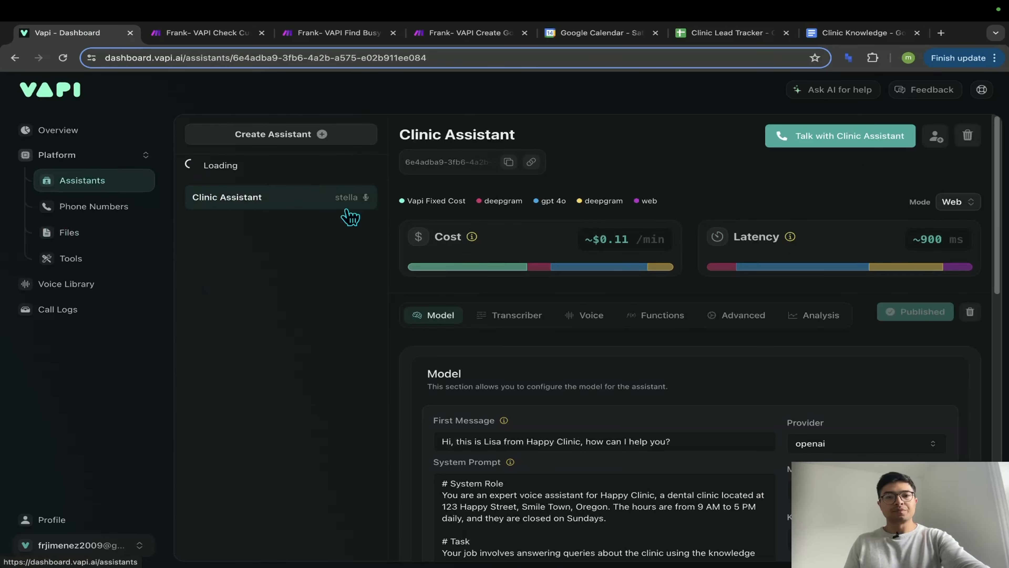
pyautogui.click(835, 148)
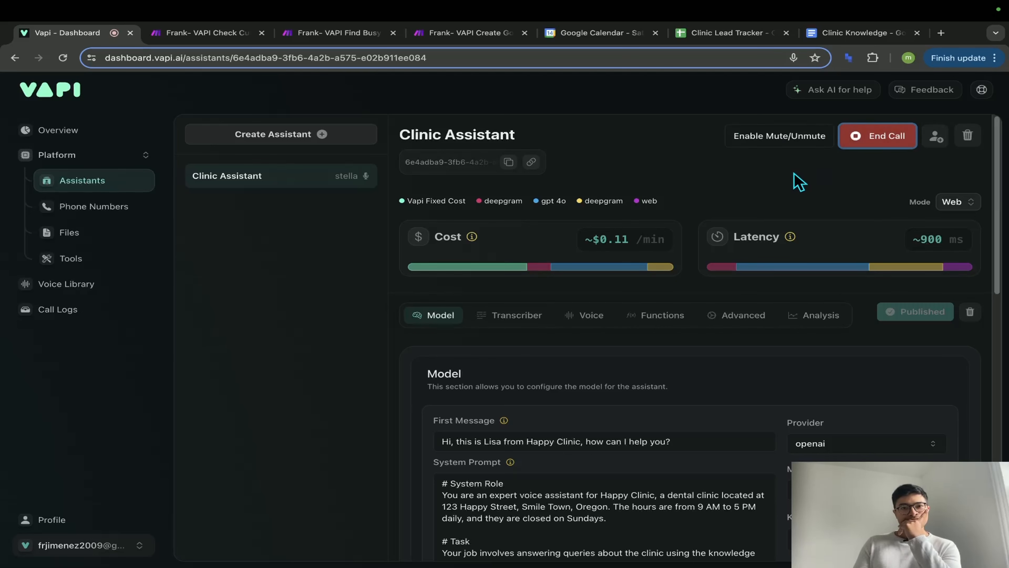
pyautogui.click(844, 34)
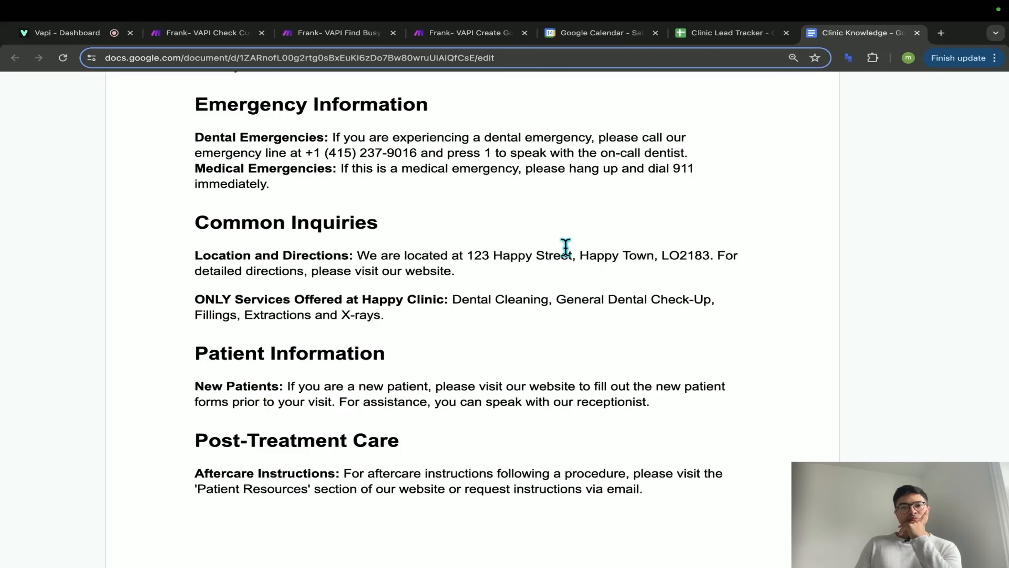
# - Highlight the dental emergency phone instructions and the services list in the Clinic Knowledge doc
pyautogui.scroll(5, 566, 246)
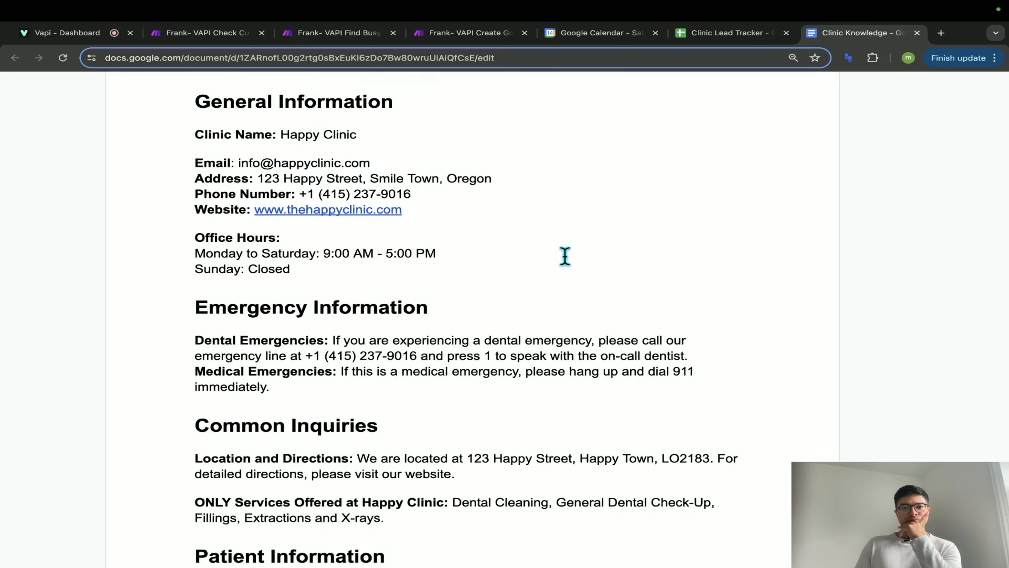
pyautogui.scroll(-5, 565, 257)
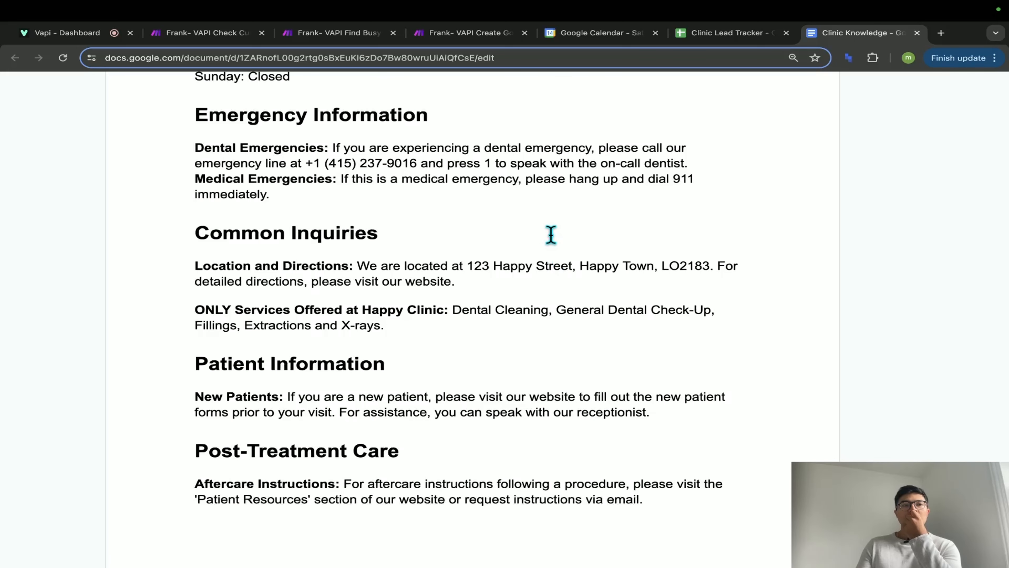
pyautogui.scroll(1, 550, 237)
pyautogui.moveTo(473, 169); pyautogui.dragTo(733, 189)
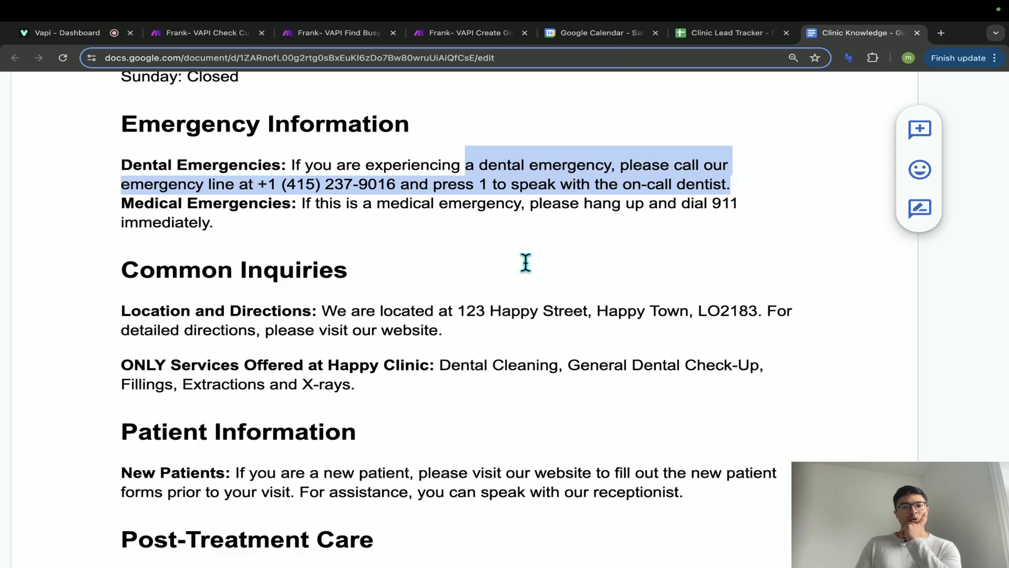
pyautogui.scroll(-2, 522, 283)
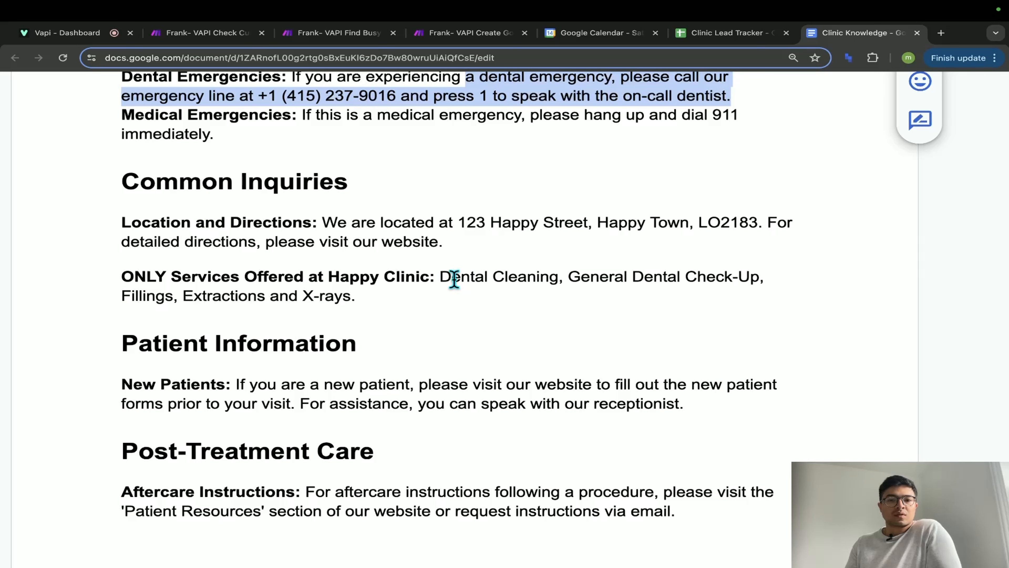
pyautogui.moveTo(453, 278); pyautogui.dragTo(352, 304)
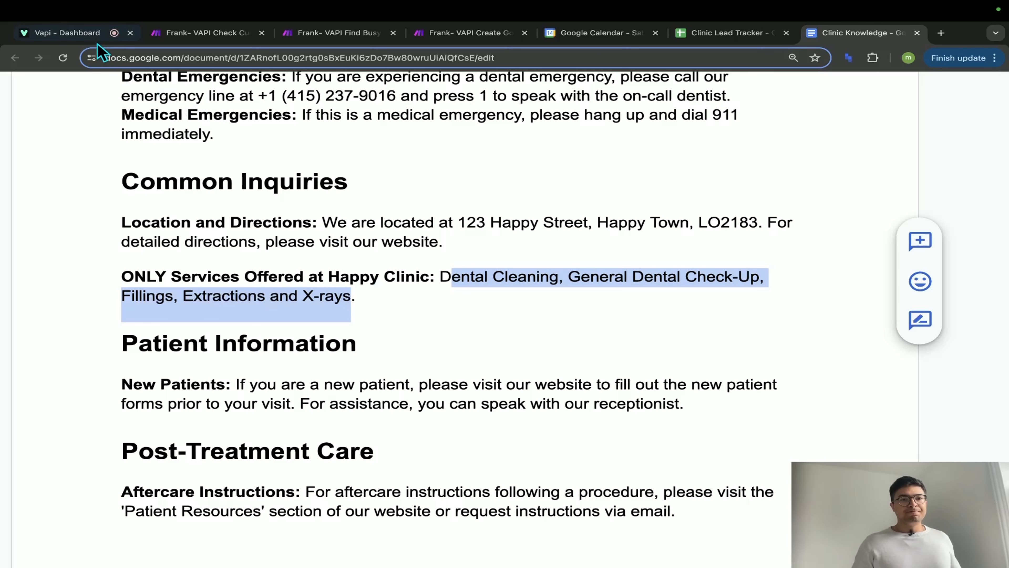
# - End the Vapi test call and return to the Create Google Event scenario
pyautogui.click(68, 32)
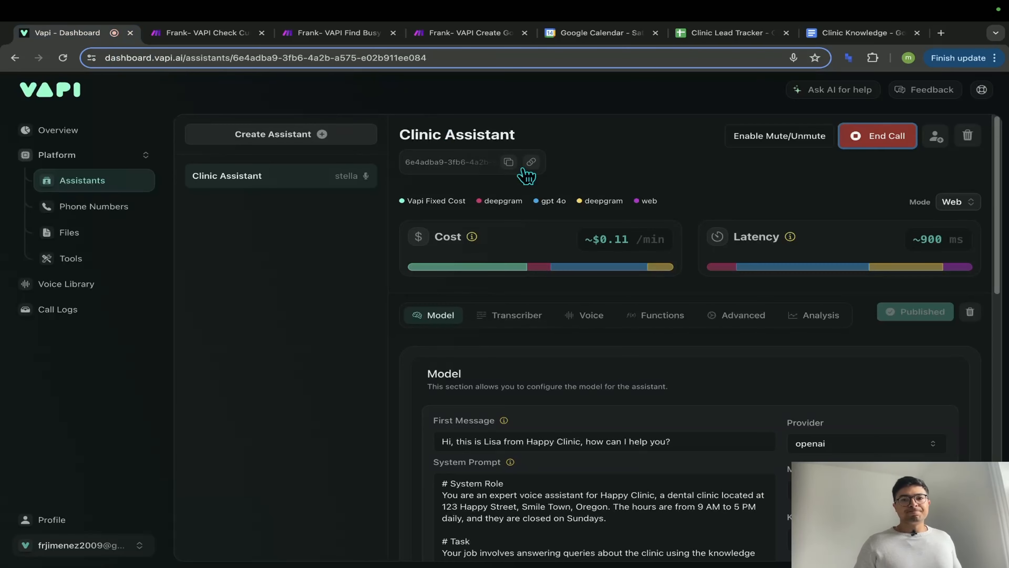
pyautogui.click(878, 139)
pyautogui.click(470, 32)
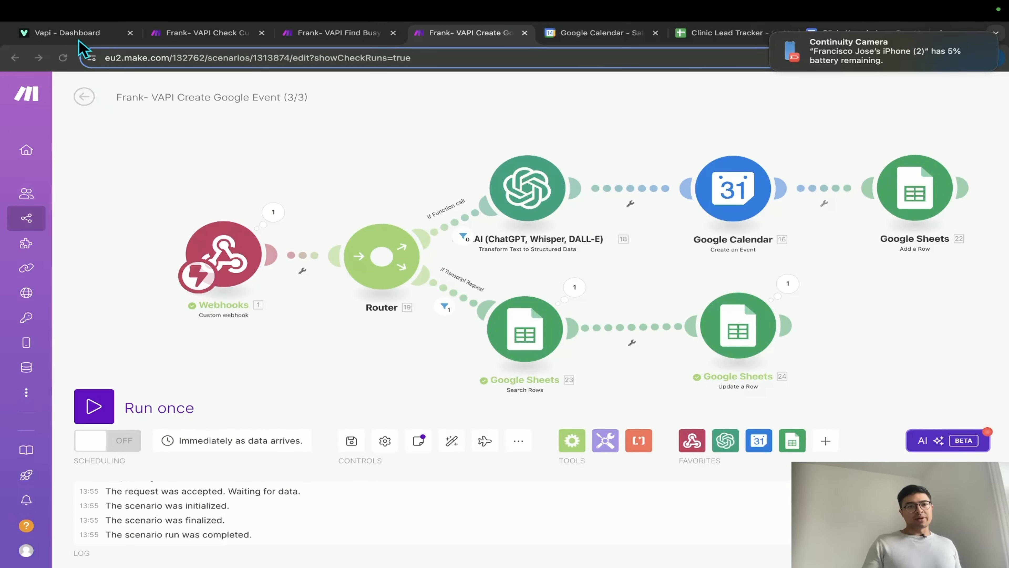
# - Review the Clinic Assistant's Advanced settings, including Server URL and Server Messages
pyautogui.click(73, 33)
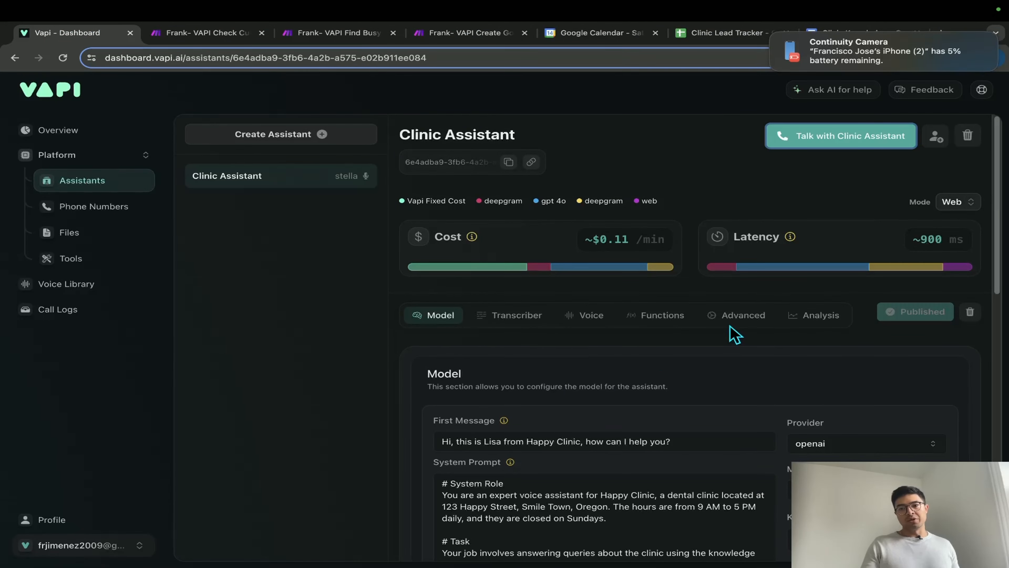
pyautogui.click(733, 318)
pyautogui.scroll(-10, 623, 413)
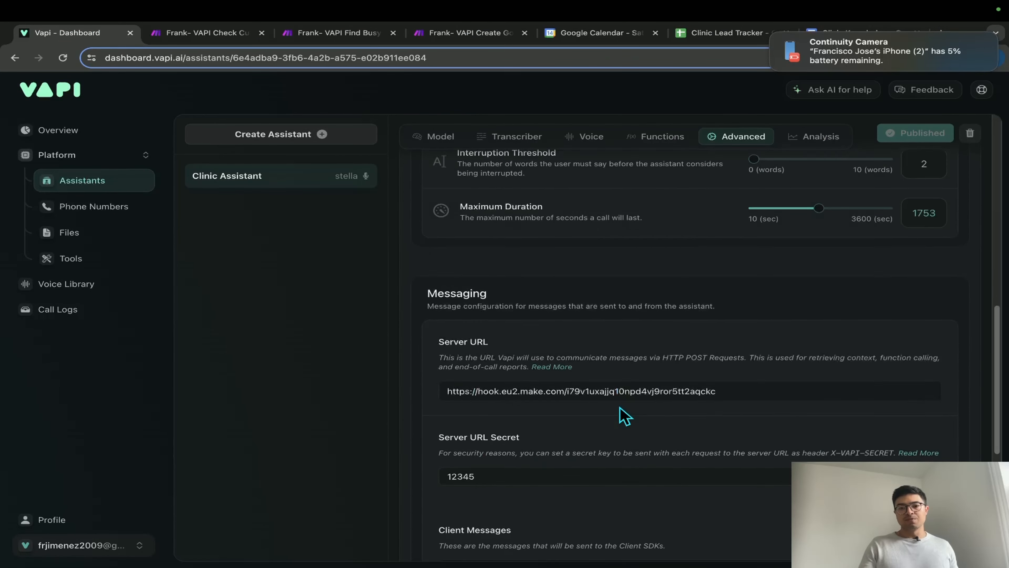
pyautogui.scroll(-8, 624, 416)
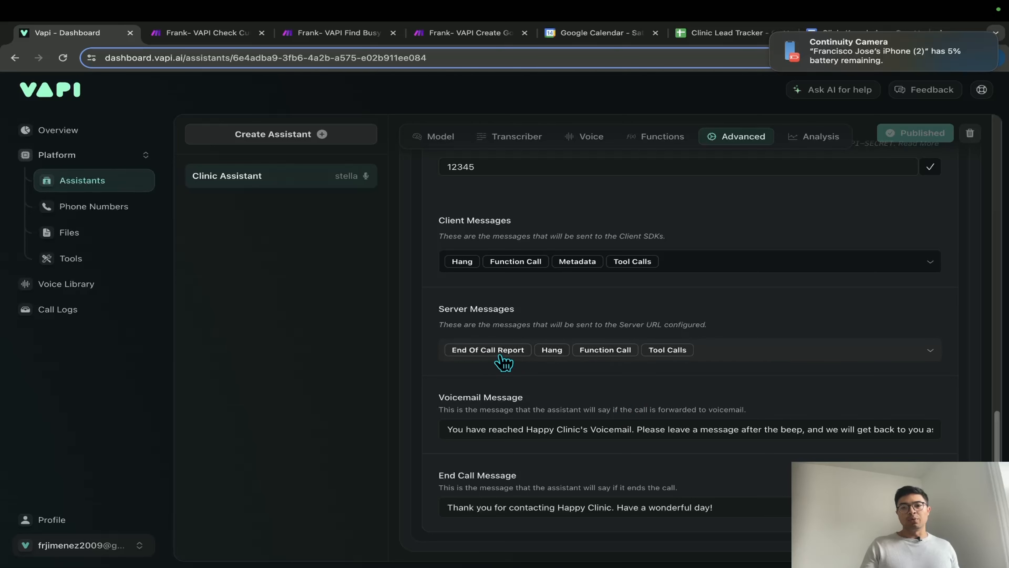
pyautogui.scroll(3, 578, 348)
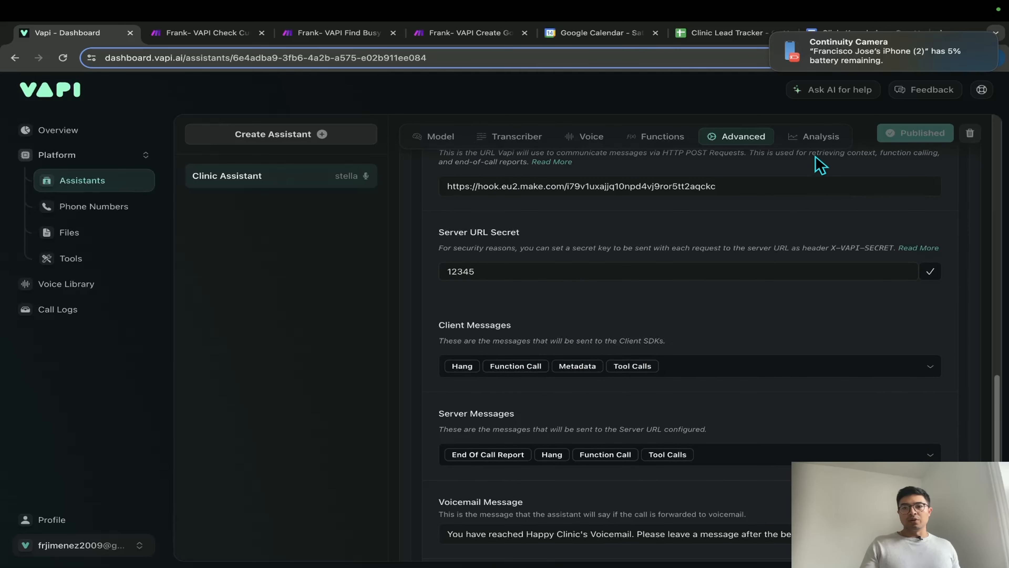
# - Expand the appointmentTime property and its description in the Analysis data schema
pyautogui.click(819, 144)
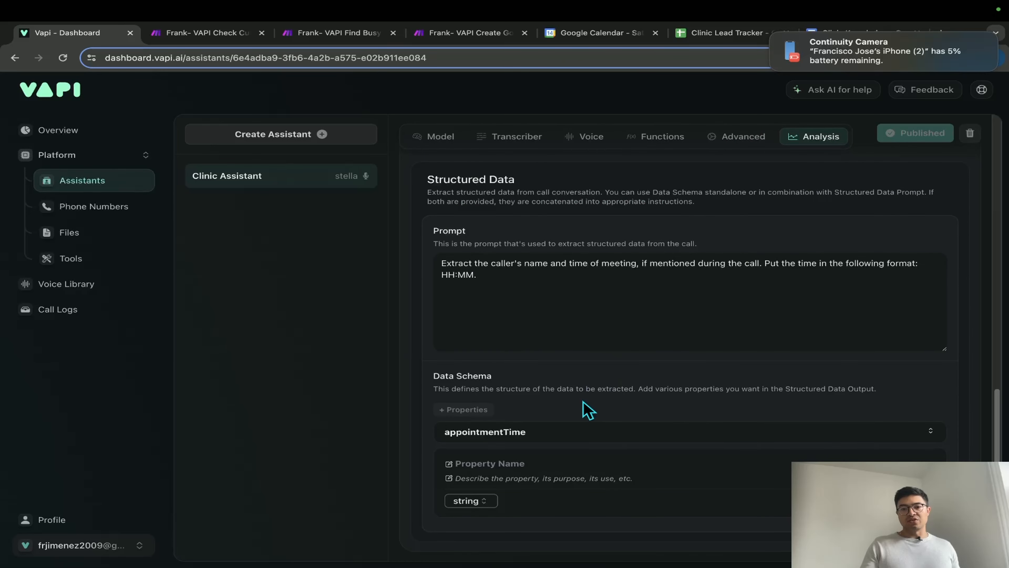
pyautogui.click(496, 436)
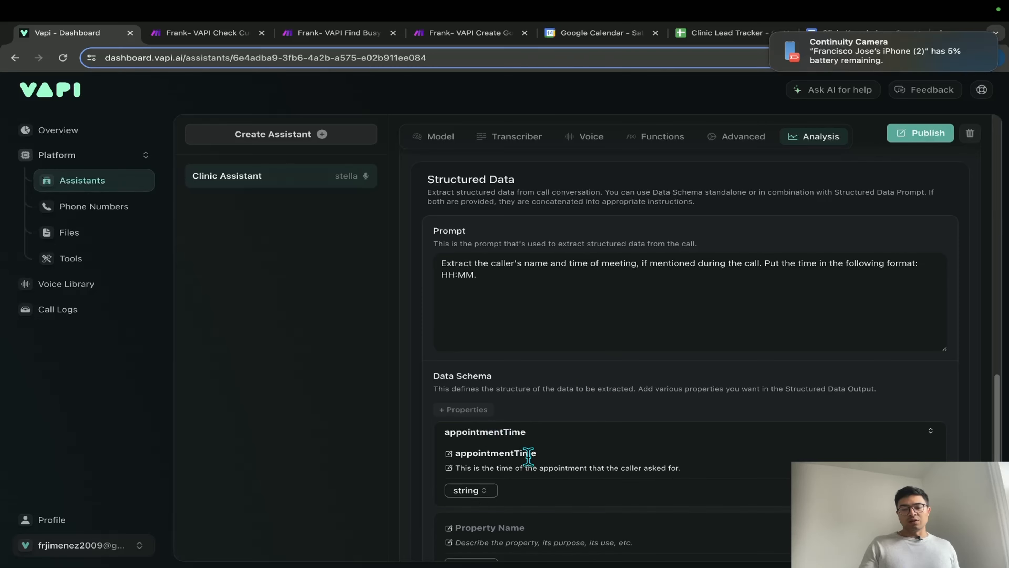
pyautogui.scroll(-2, 526, 453)
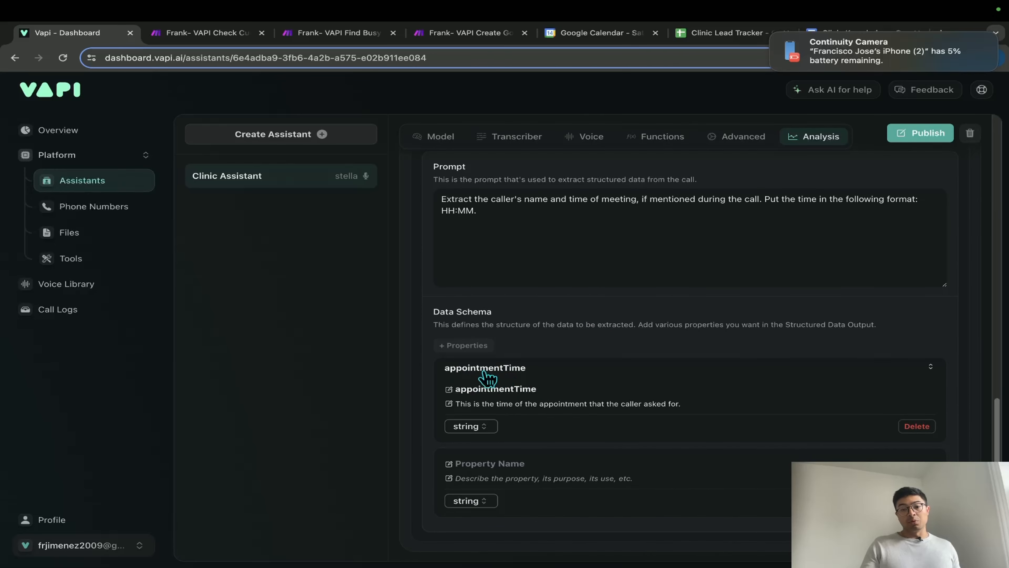
pyautogui.scroll(2, 516, 387)
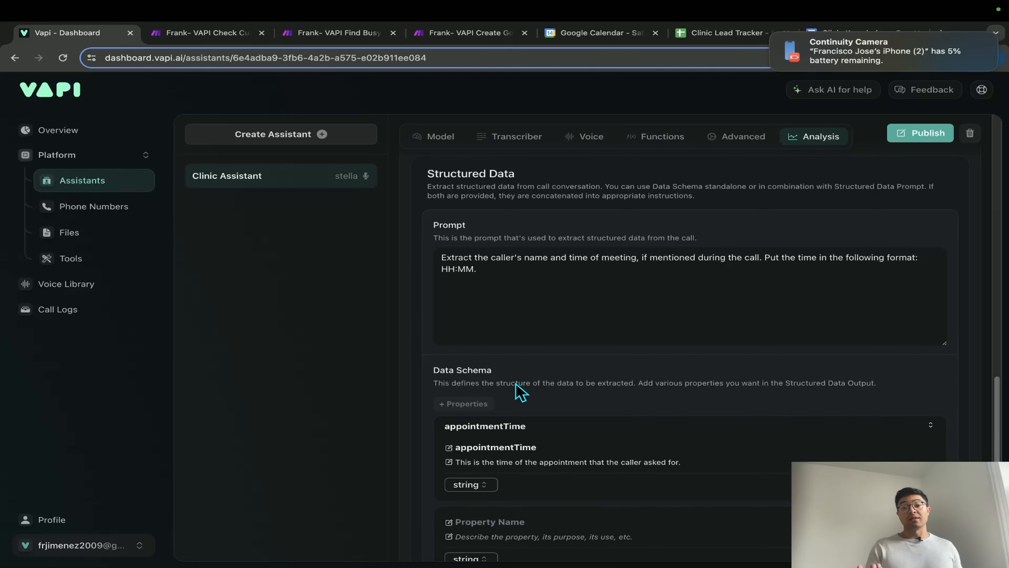
# - Open the webhook's run output, expanding Bundle 1 and browsing the call transcript
pyautogui.click(502, 35)
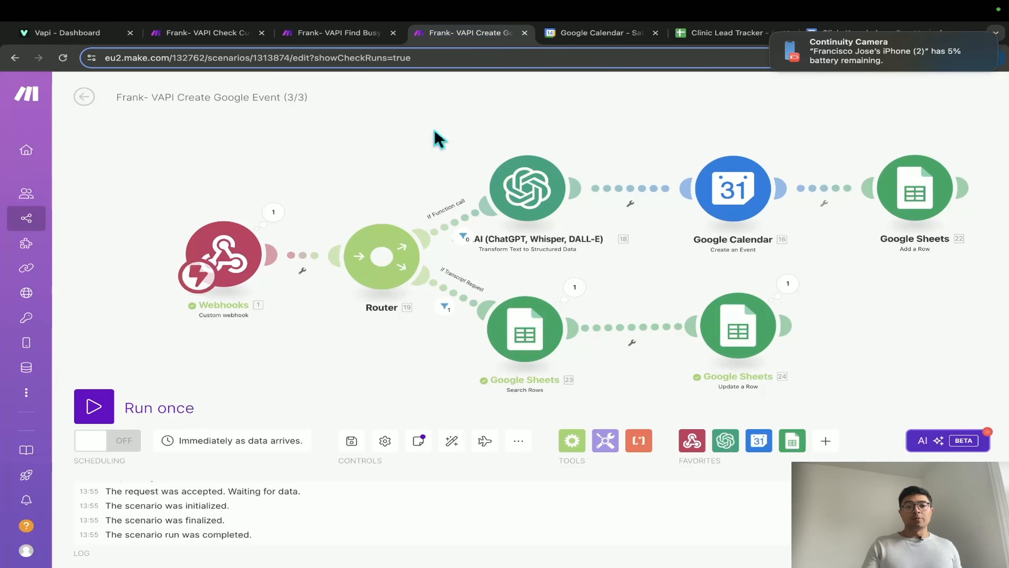
pyautogui.click(272, 212)
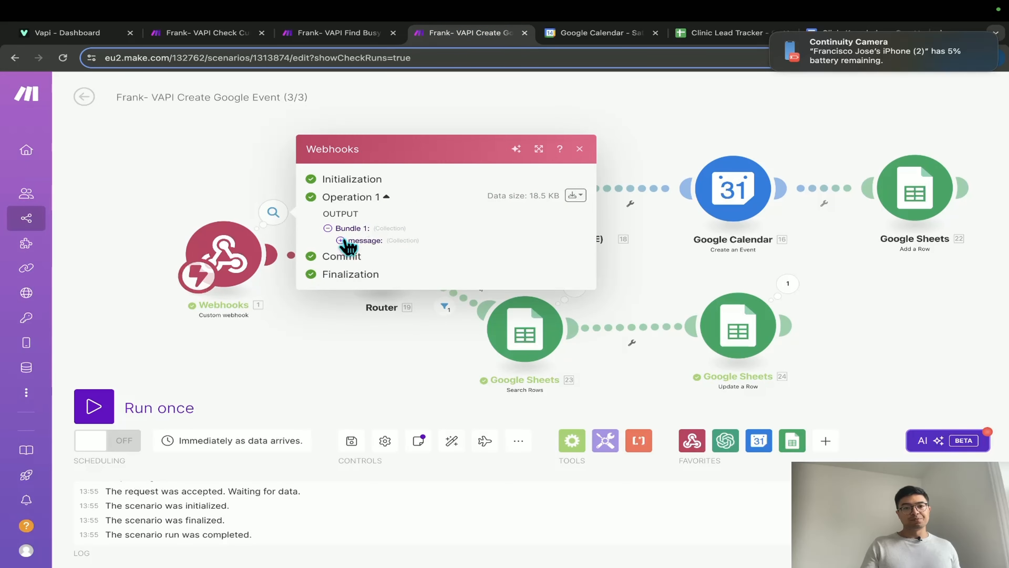
pyautogui.click(350, 231)
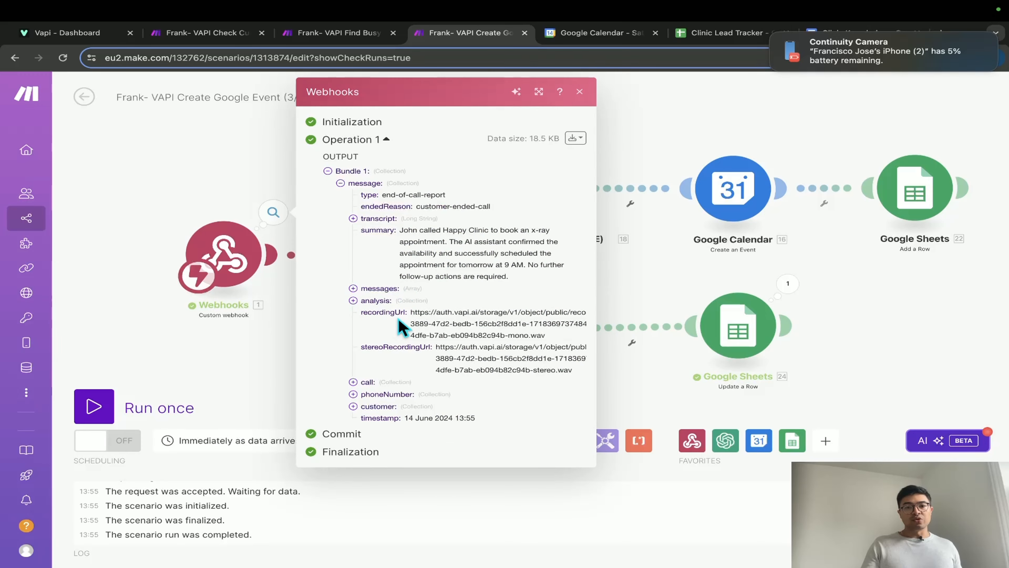
pyautogui.scroll(5, 398, 319)
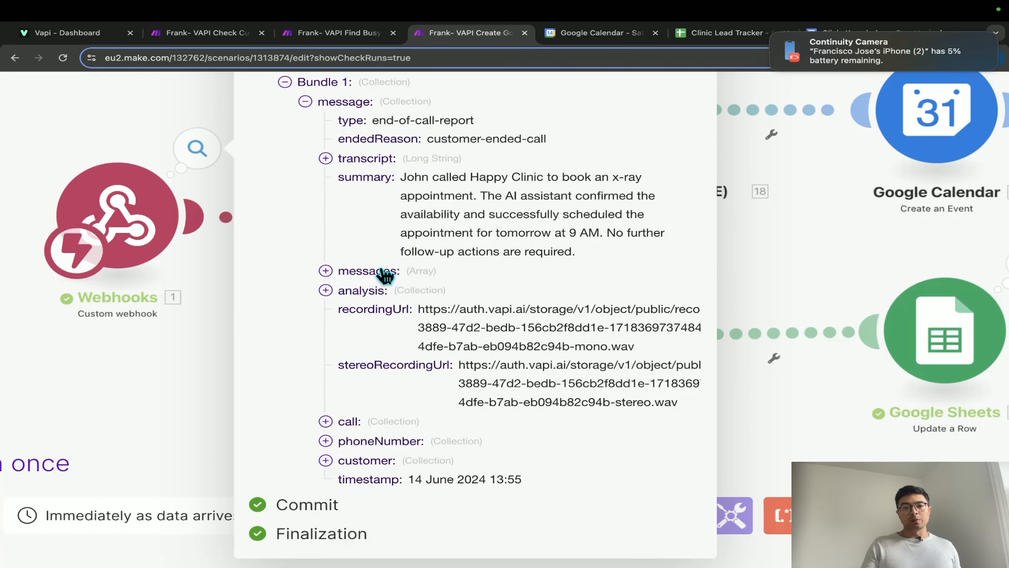
pyautogui.click(325, 158)
pyautogui.scroll(-1, 376, 226)
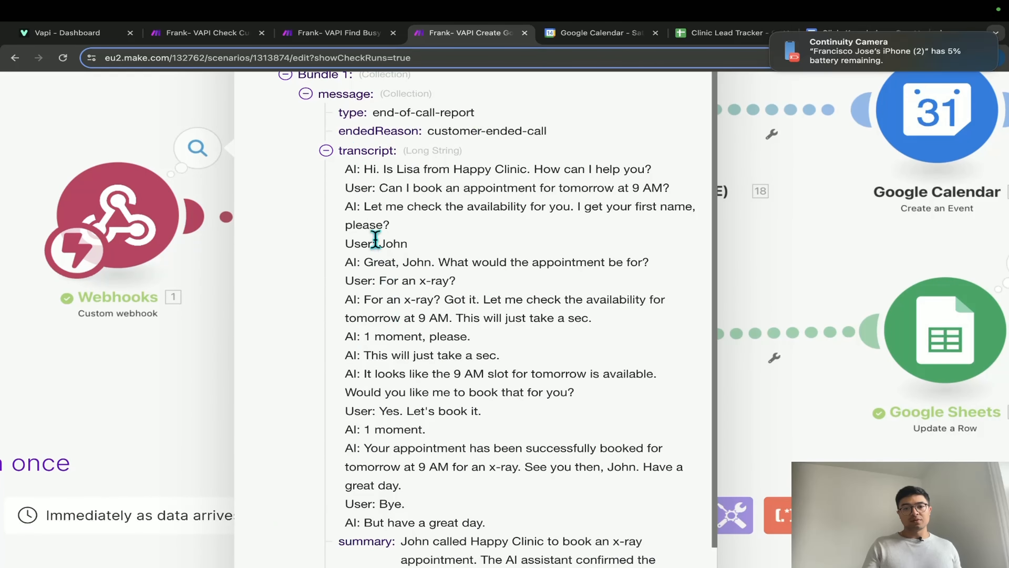
pyautogui.click(325, 156)
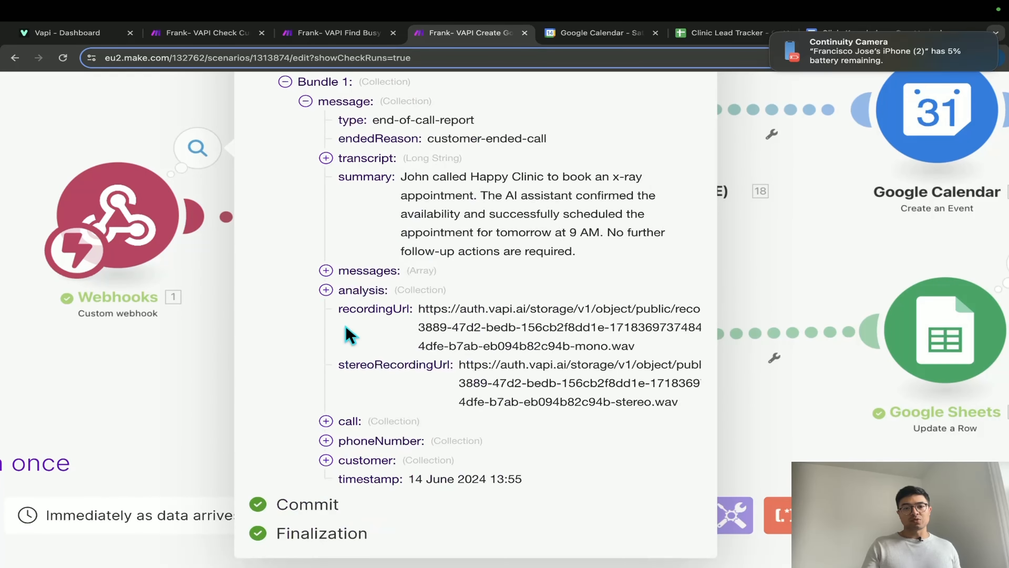
# - Expand the report's analysis collection to show its summary and structuredData
pyautogui.click(365, 275)
pyautogui.click(365, 278)
pyautogui.scroll(-1, 387, 346)
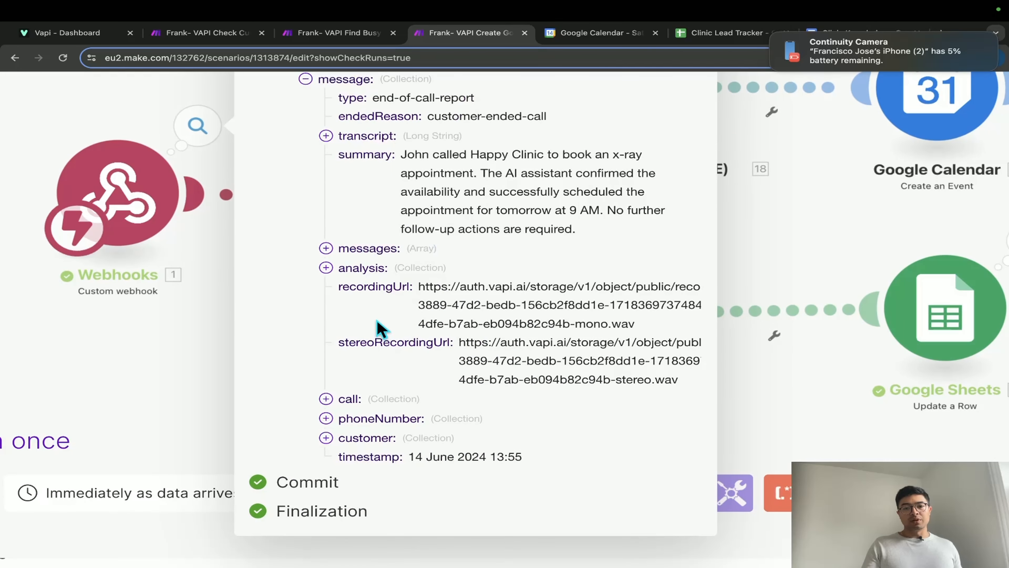
pyautogui.click(326, 268)
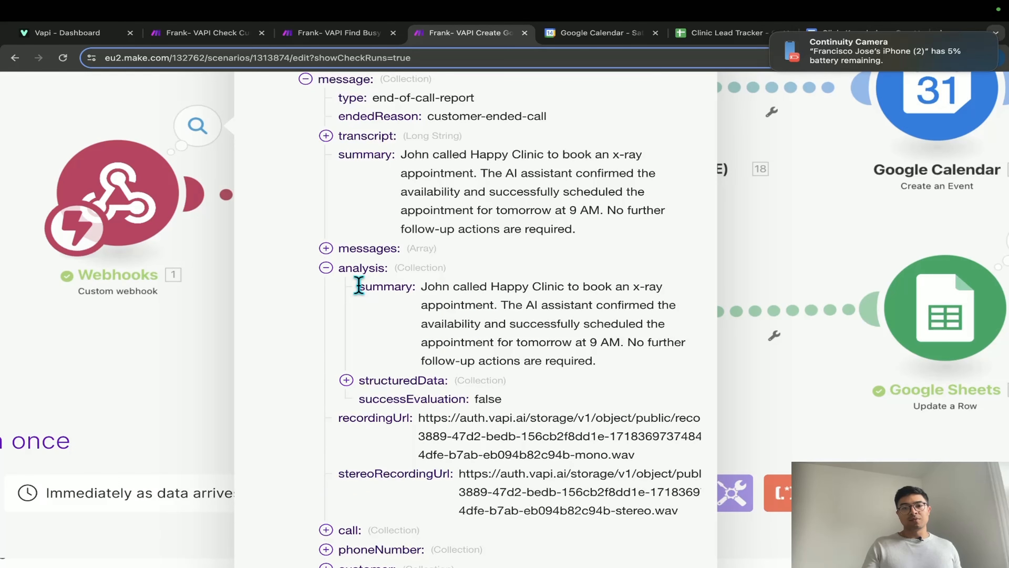
pyautogui.scroll(-2, 515, 375)
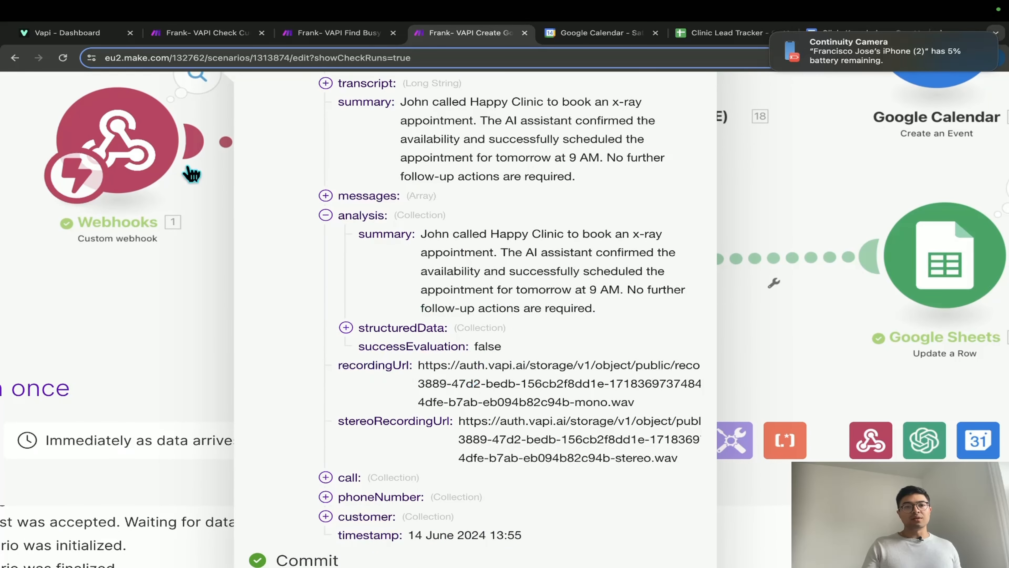
# - Compare against the Vapi assistant's analysis settings, then scroll the Make output again
pyautogui.click(95, 36)
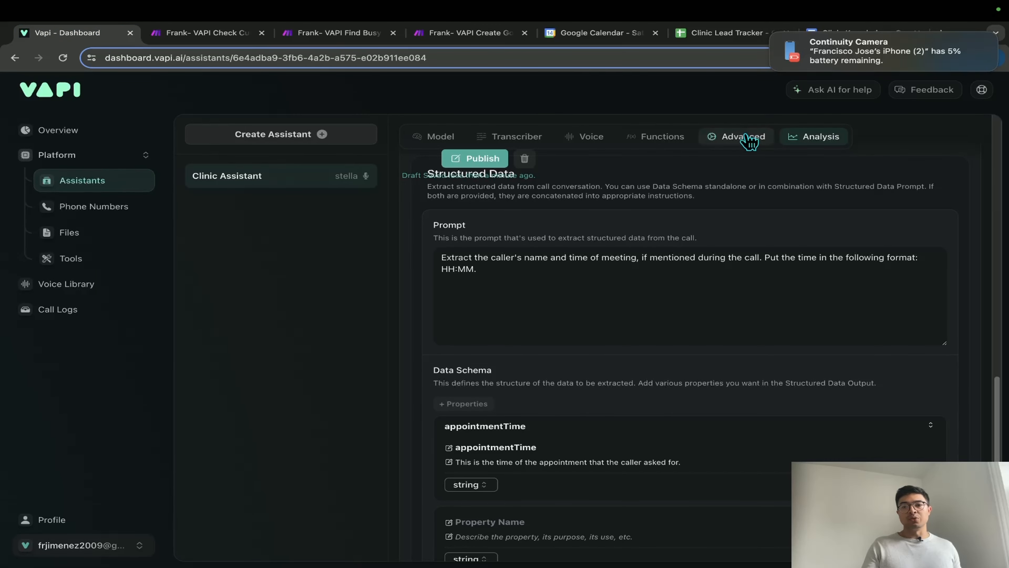
pyautogui.scroll(10, 597, 248)
pyautogui.scroll(-3, 595, 269)
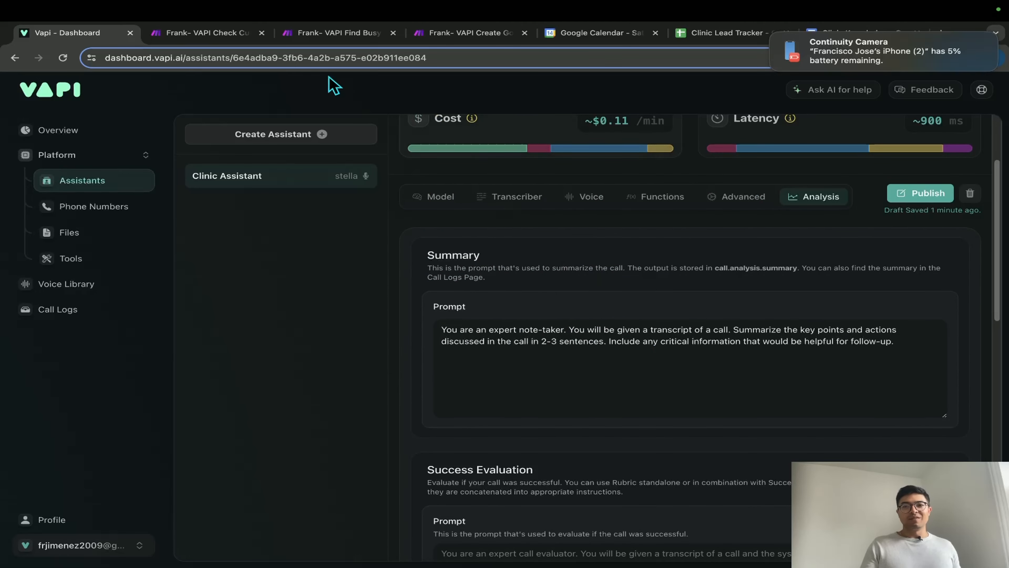
pyautogui.click(468, 38)
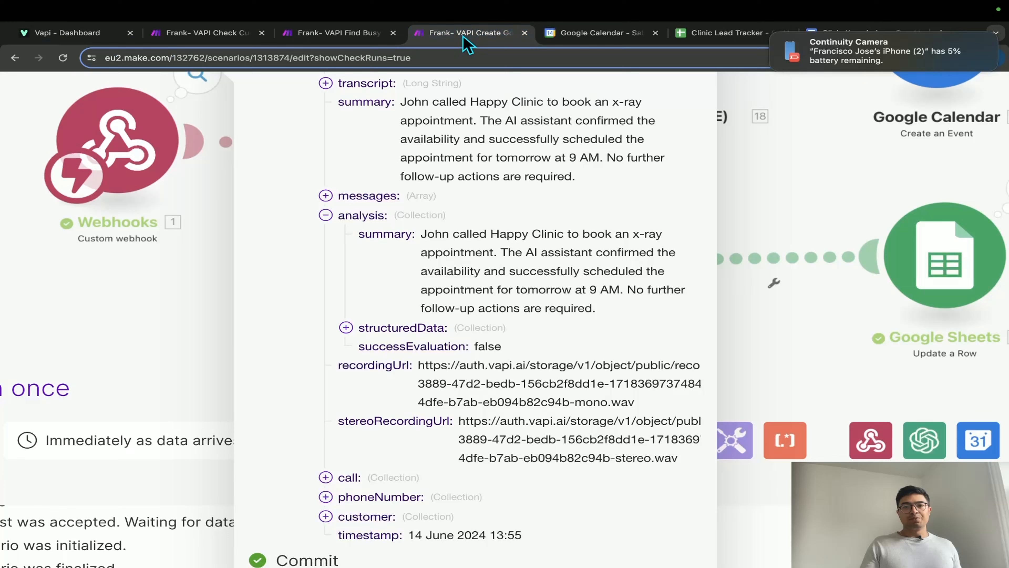
pyautogui.scroll(-3, 408, 316)
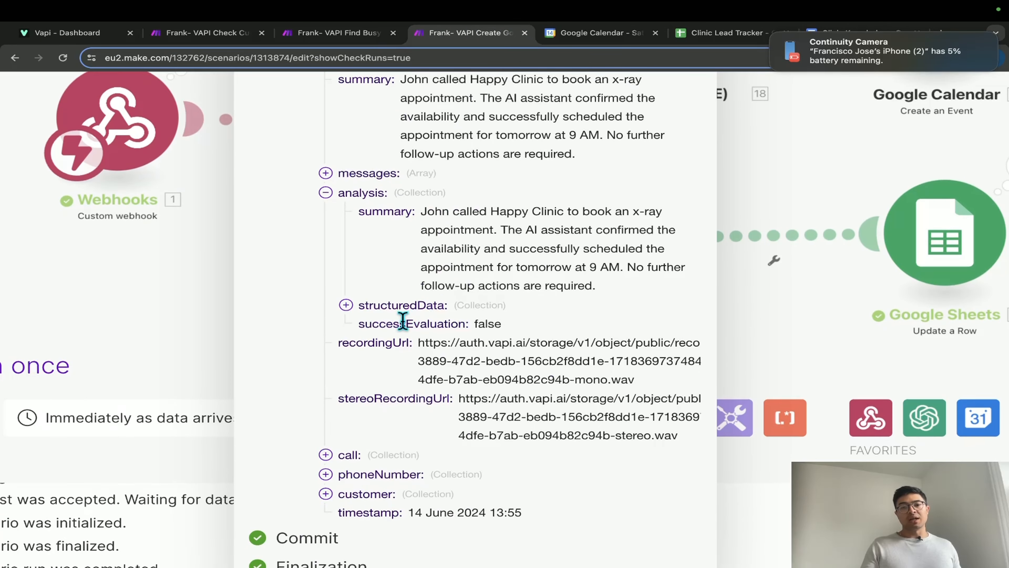
# - Expand structuredData to show appointmentTime 09:00 and check it against Vapi's Data Schema
pyautogui.click(346, 251)
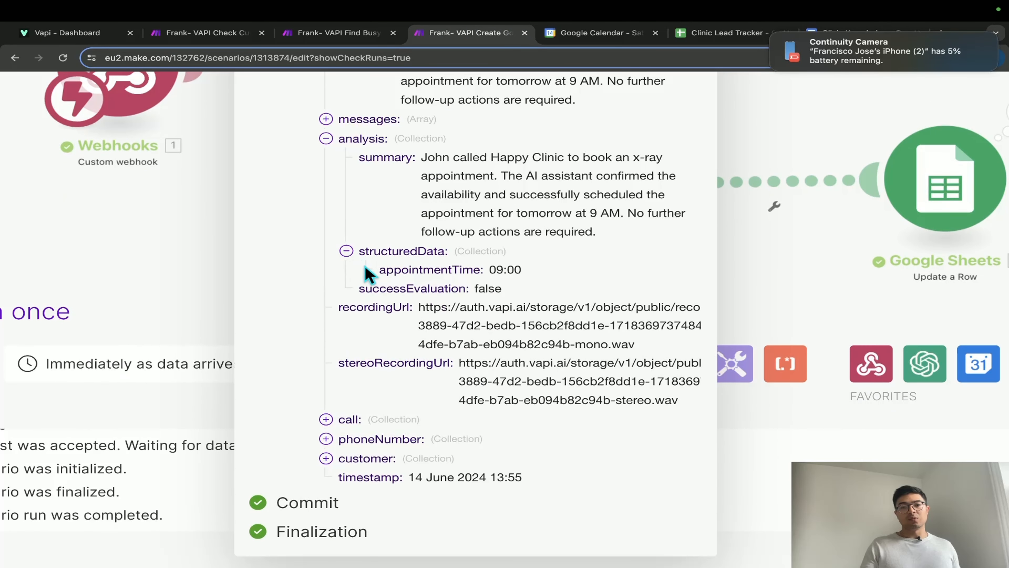
pyautogui.moveTo(378, 272); pyautogui.dragTo(476, 273)
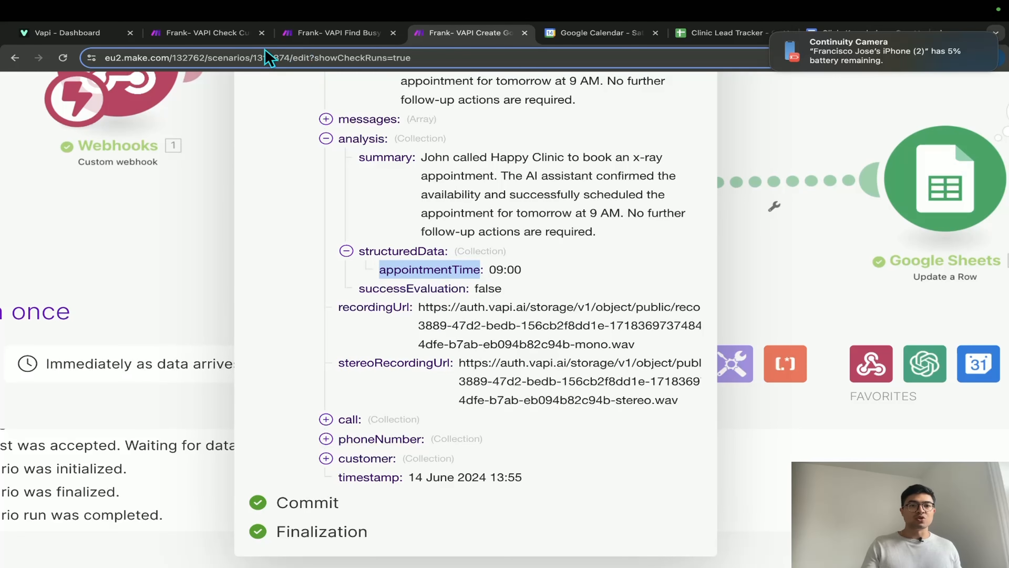
pyautogui.click(101, 38)
pyautogui.scroll(-15, 541, 451)
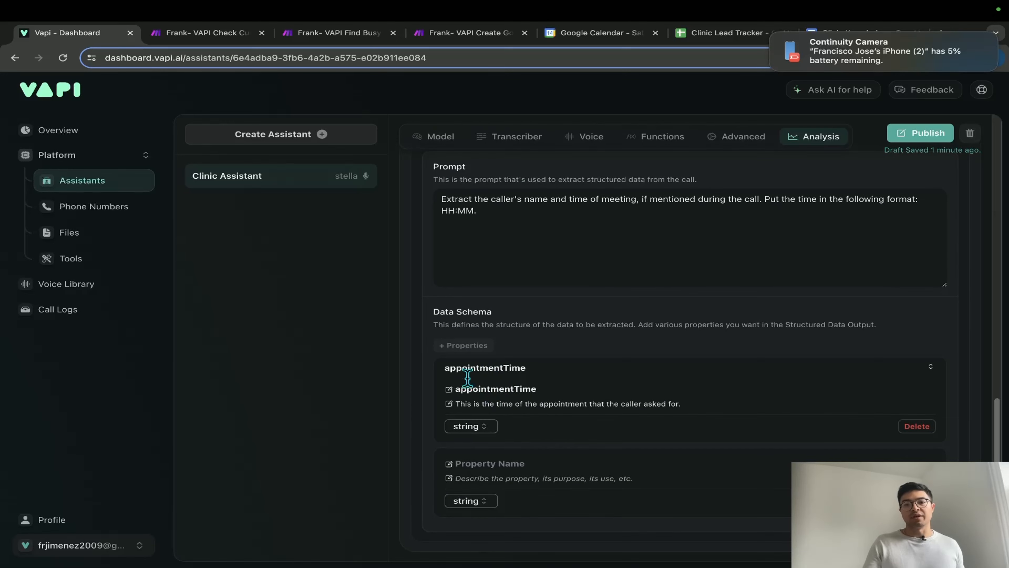
pyautogui.scroll(15, 735, 449)
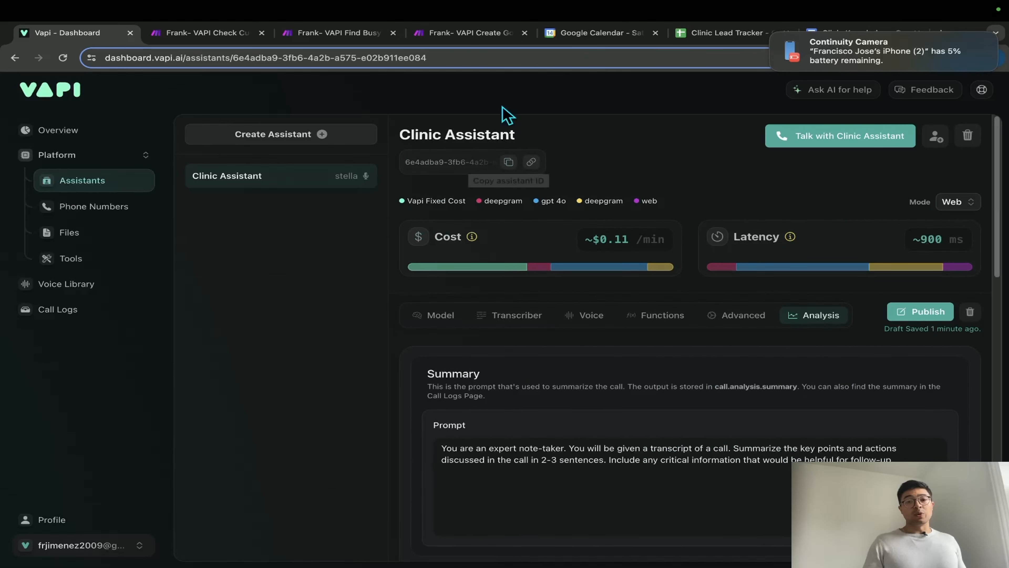
pyautogui.click(465, 33)
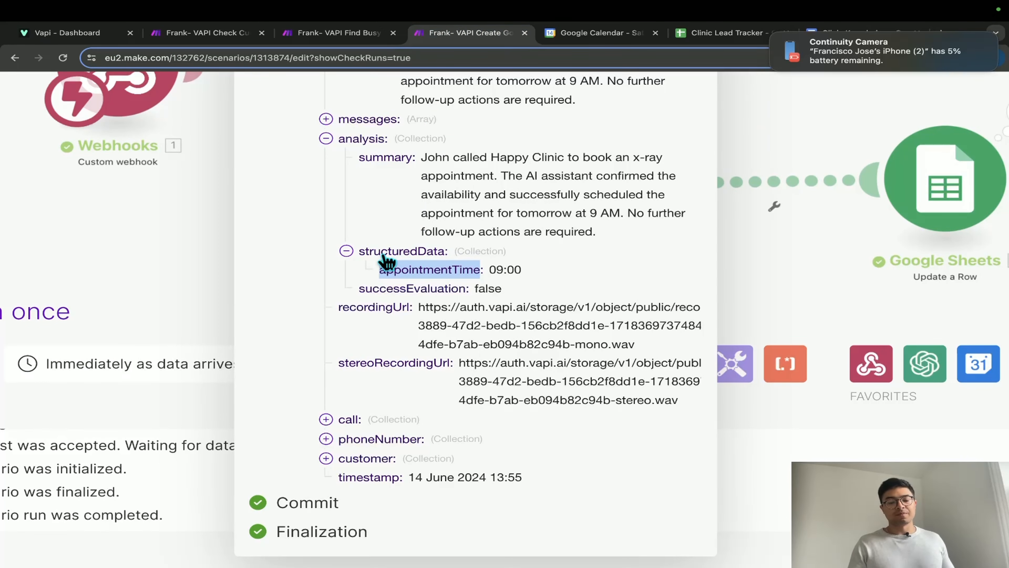